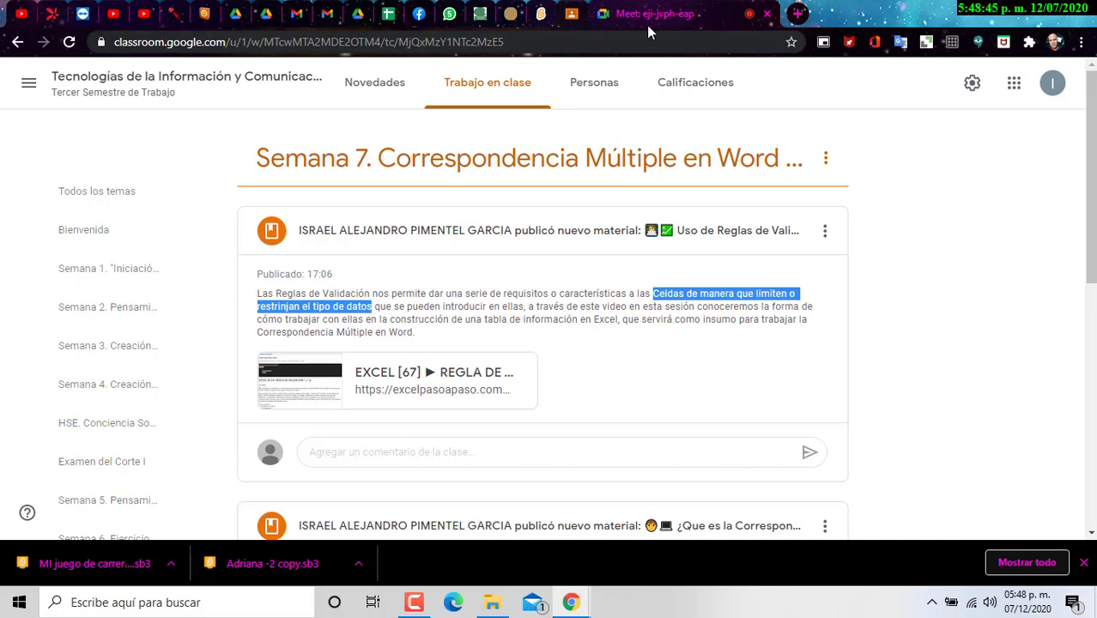
Step: Preview the Ejercicio_5 3er. Semestre_2020.docx attachment and snap Chrome to the left half
scroll(433, 272, "down", 2)
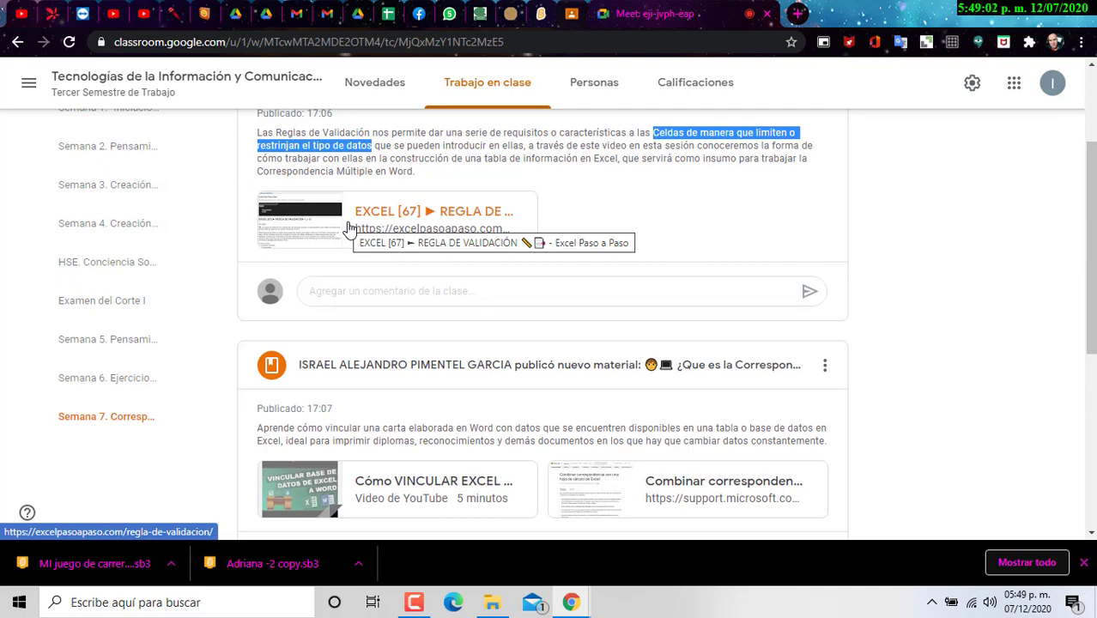
scroll(540, 178, "down", 4)
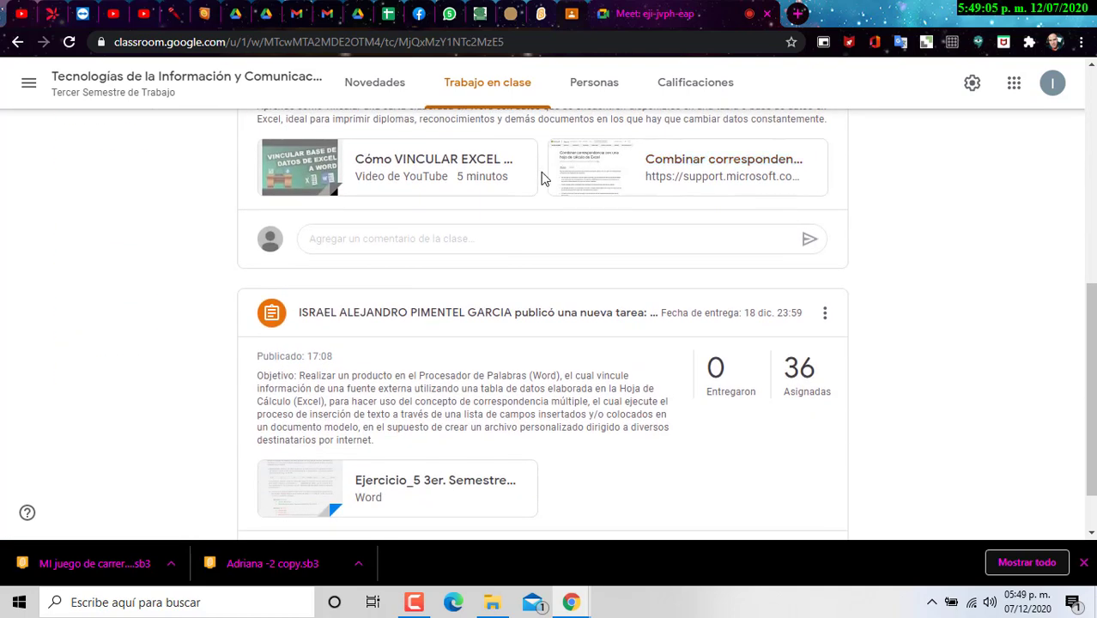
scroll(540, 178, "up", 1)
scroll(481, 205, "down", 2)
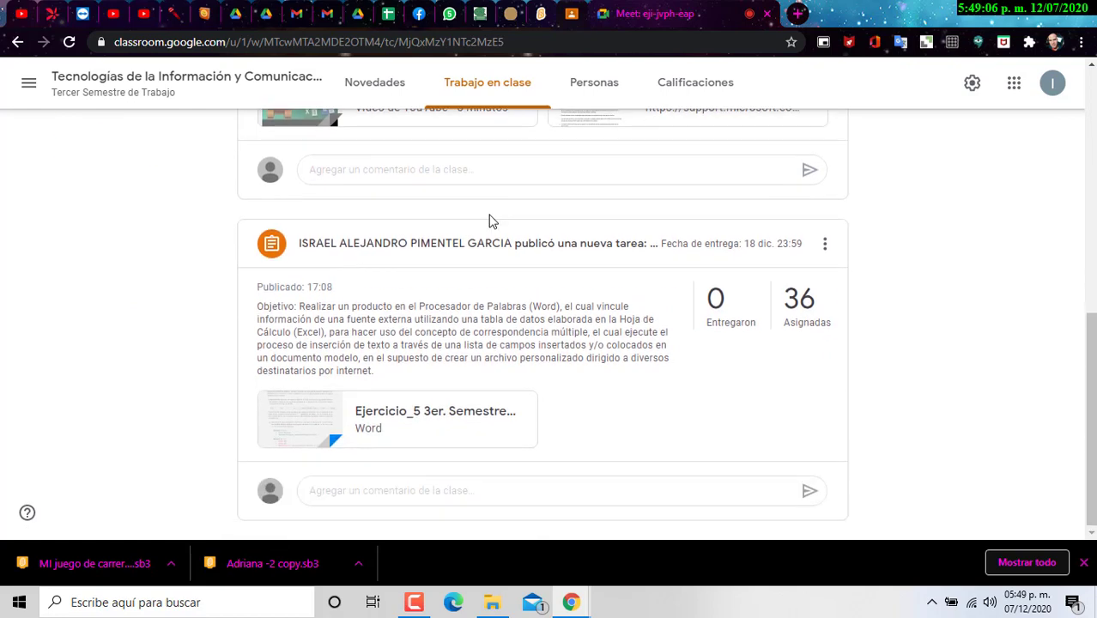
left_click(375, 412)
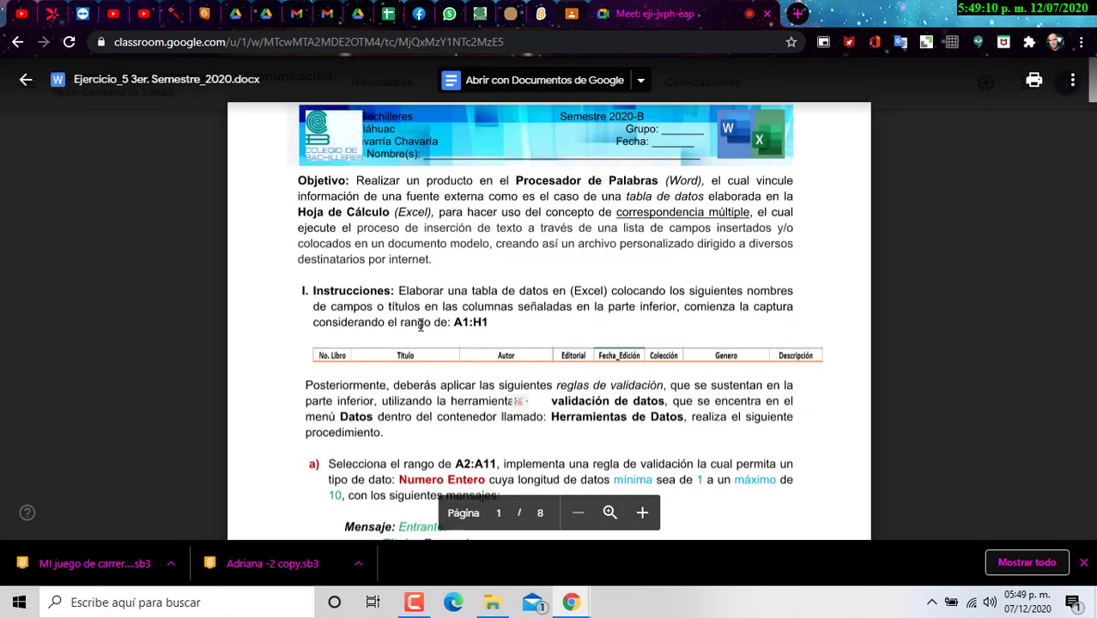
scroll(439, 259, "down", 1)
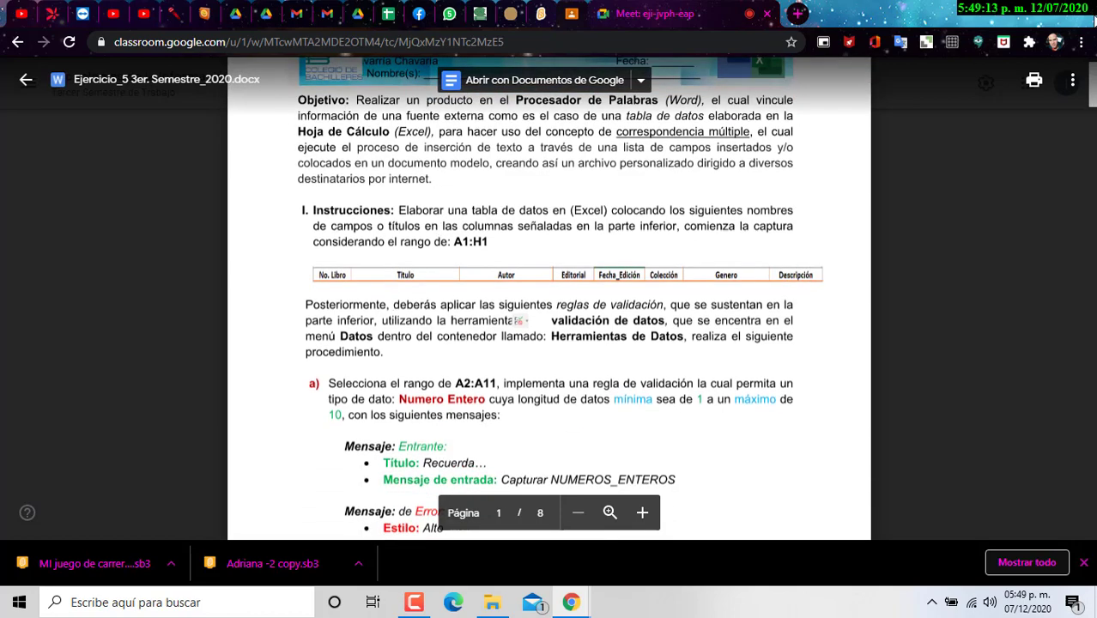
left_click_drag(869, 17, 4, 215)
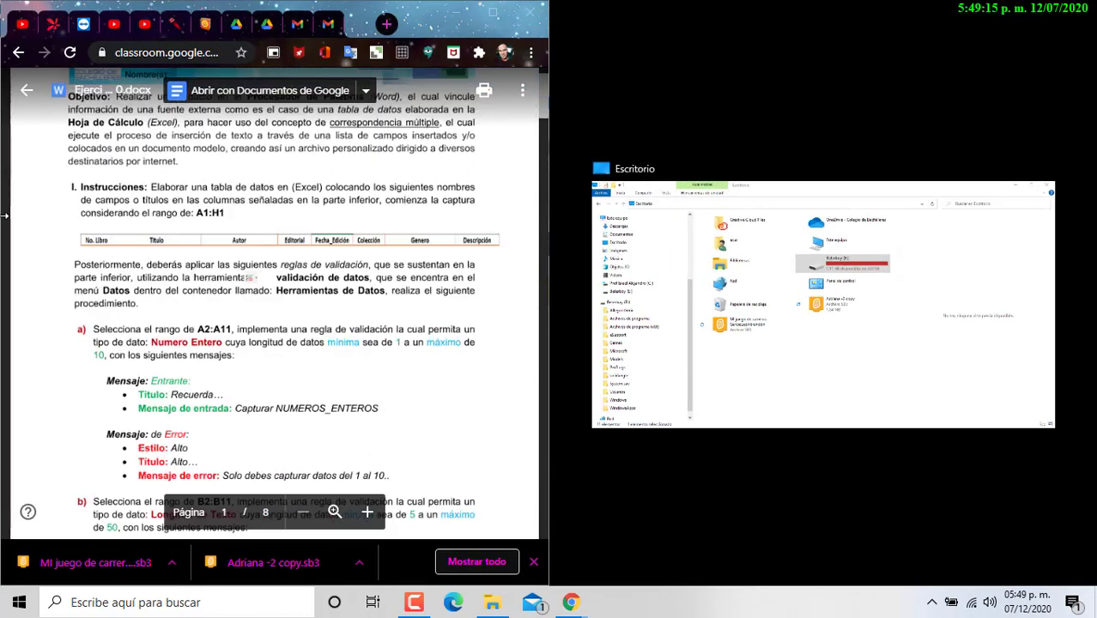
Step: Launch Excel, create blank workbook Libro1, and snap it to the right half
left_click(163, 603)
type("excel")
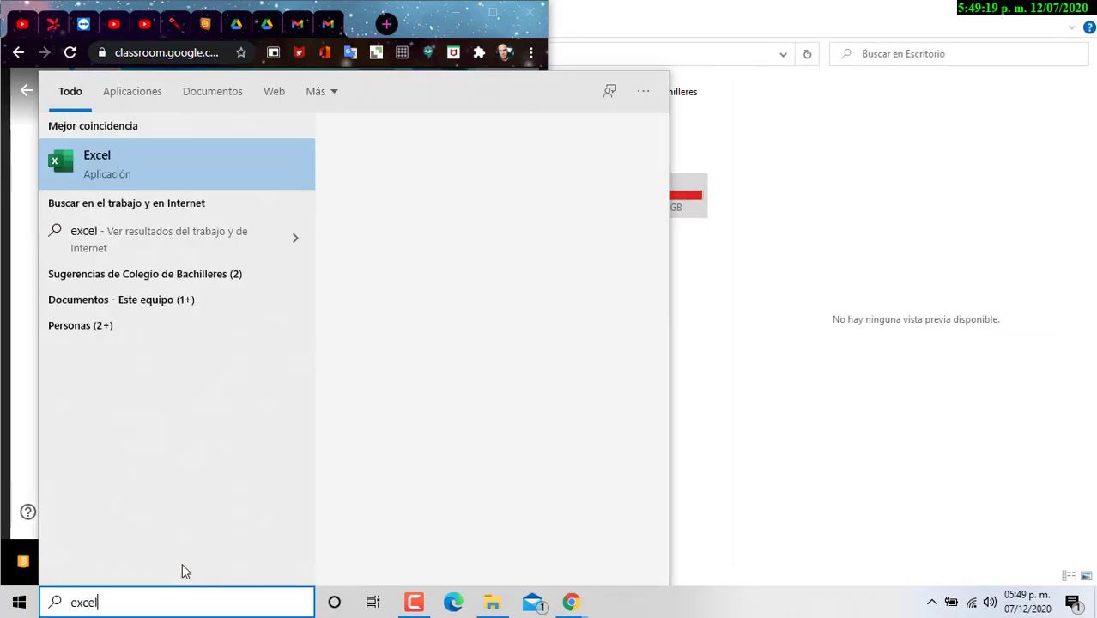
key("Return")
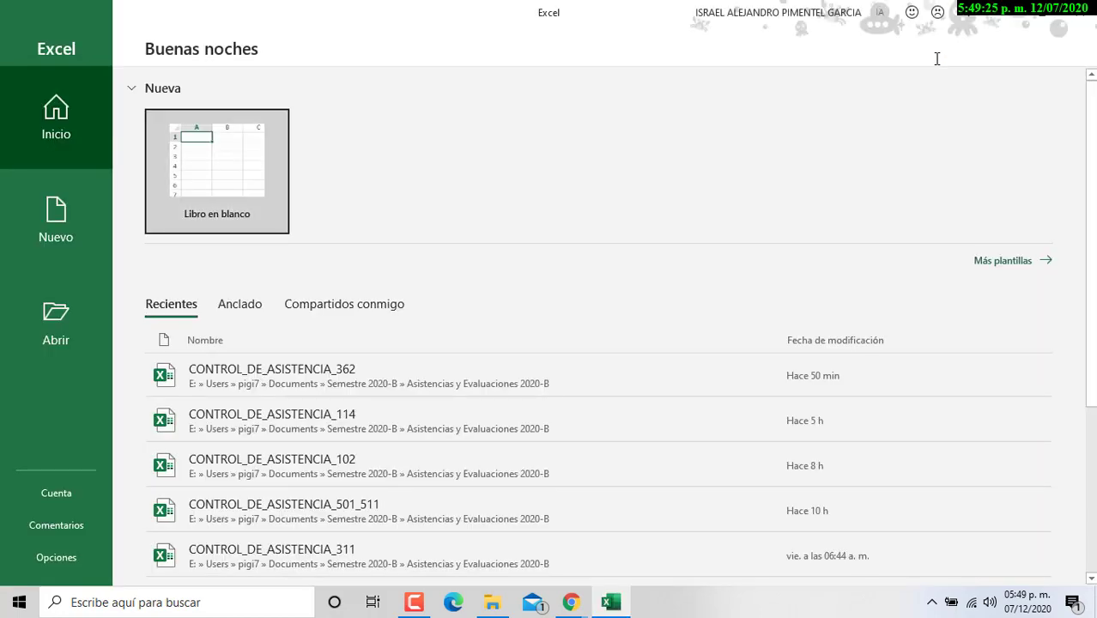
left_click(198, 157)
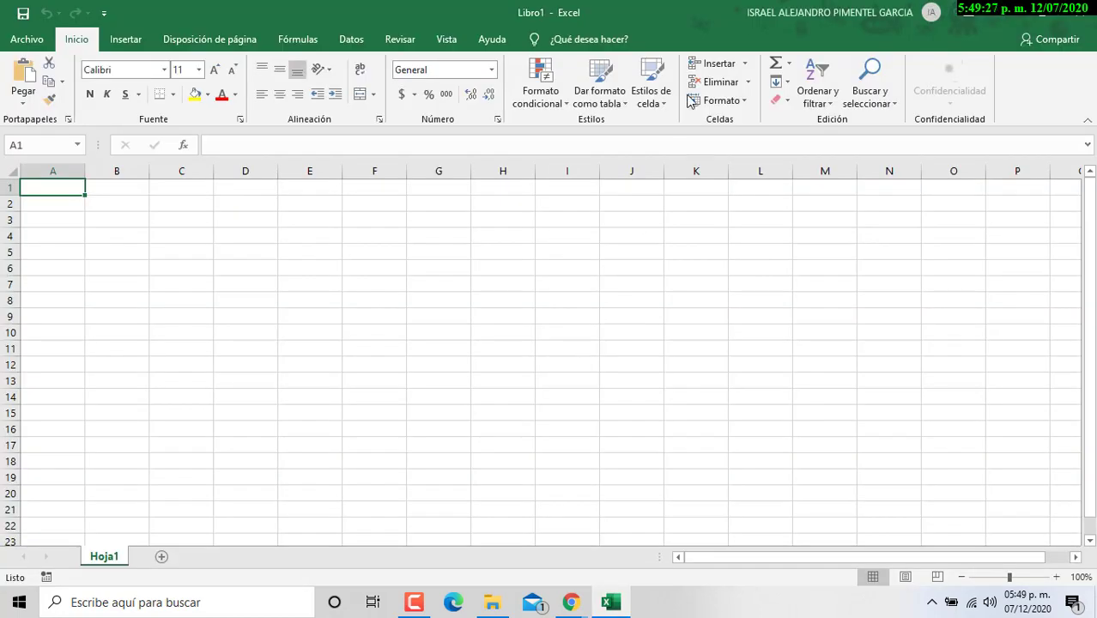
left_click_drag(597, 8, 1095, 258)
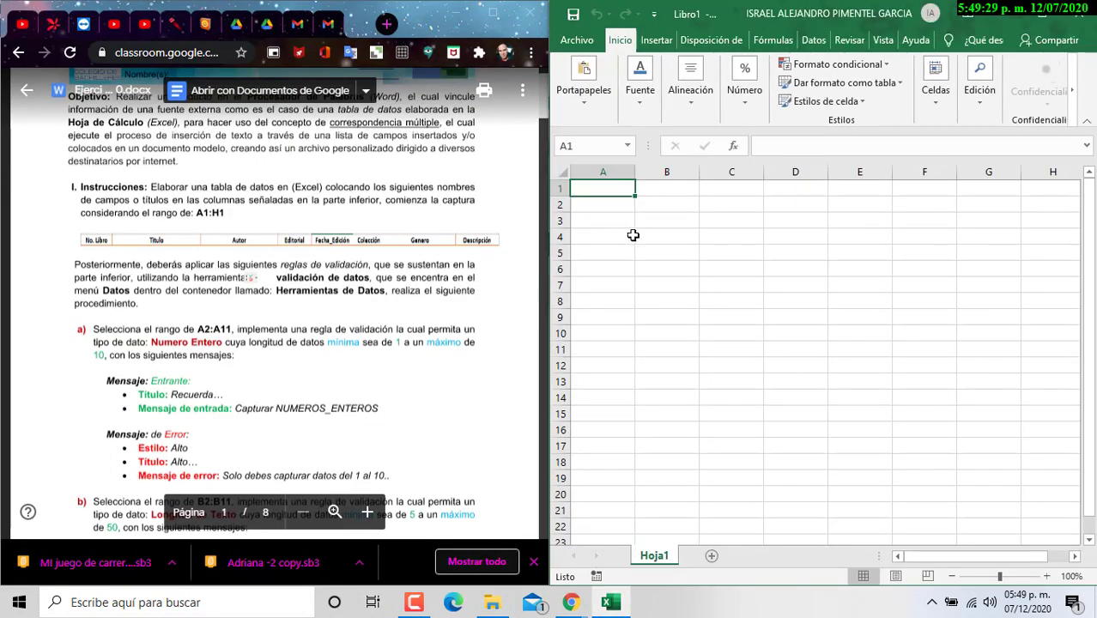
Step: Enlarge the assignment document text and select cell A1 in Excel
left_click(368, 512)
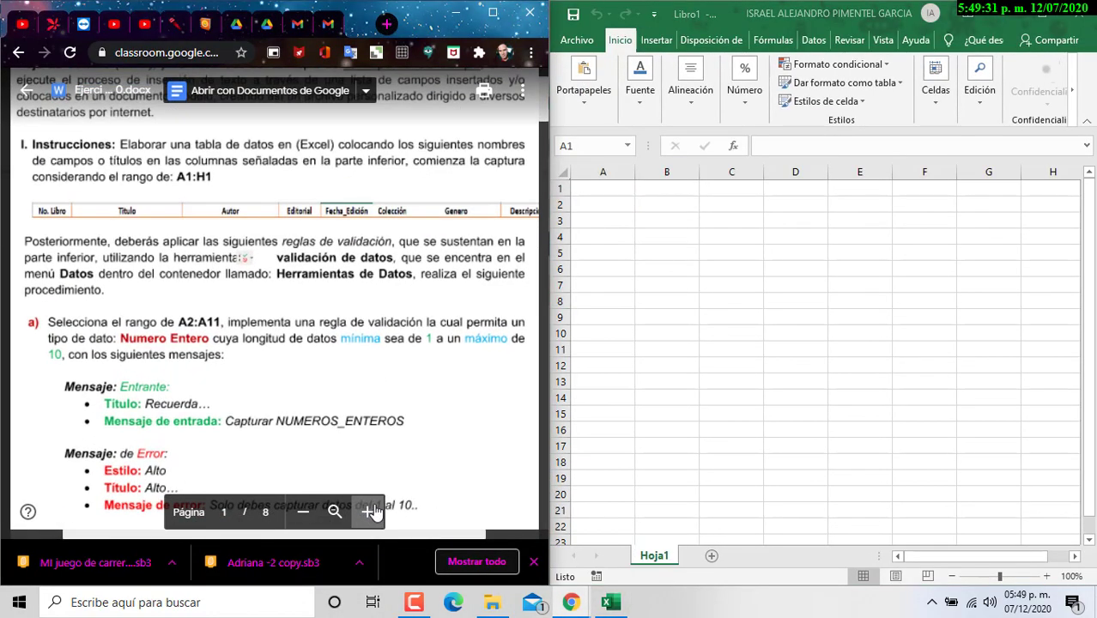
scroll(361, 481, "up", 3)
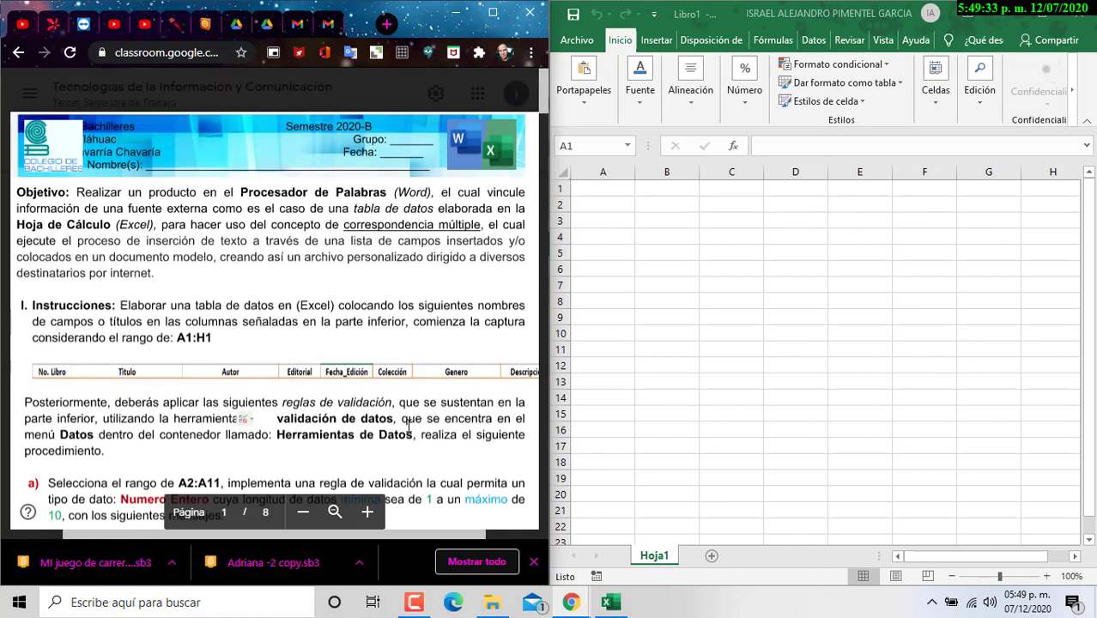
scroll(328, 541, "right", 1)
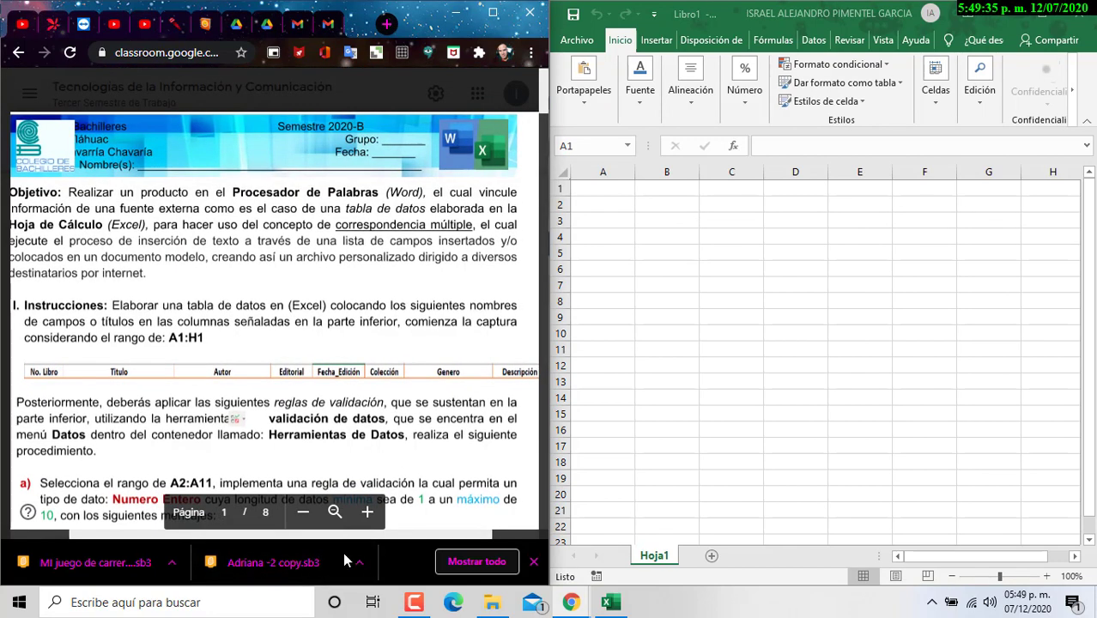
left_click(603, 190)
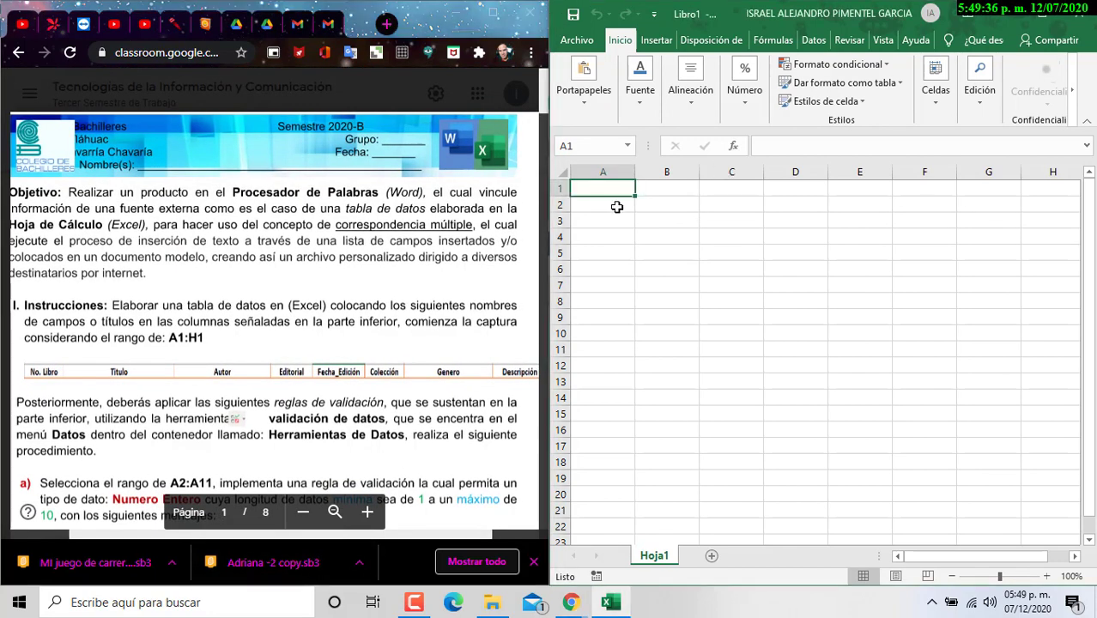
Step: Enter headers No. Libro, Titulo, Autor and Editorial in A1:D1
type("Nu")
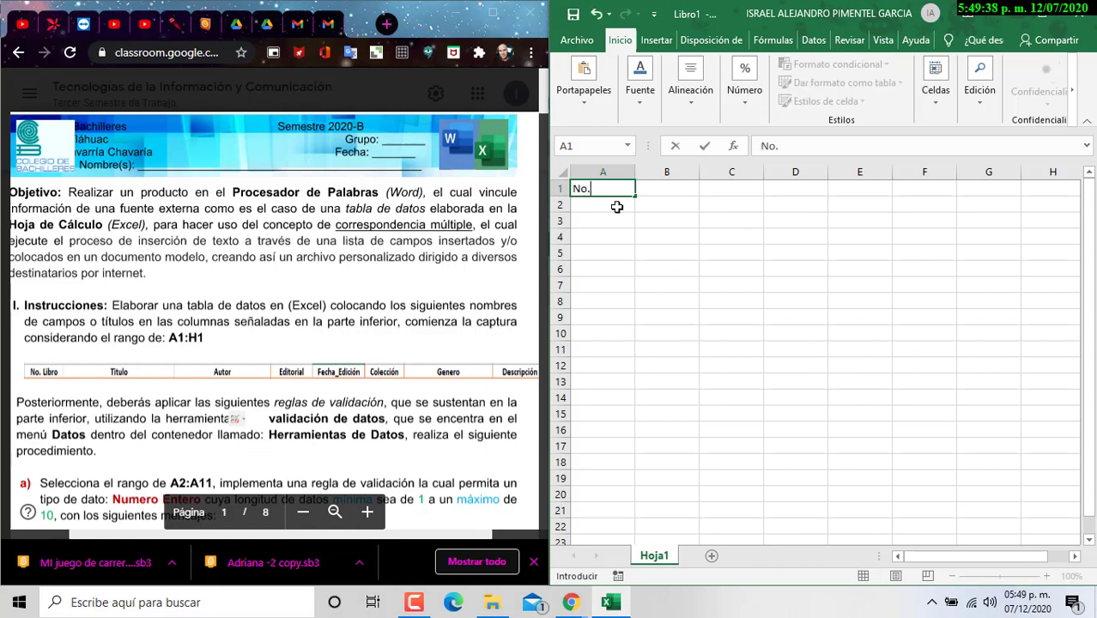
type(". Libre")
key("BackSpace")
key("BackSpace")
type("o")
key("Tab")
type("Titulo")
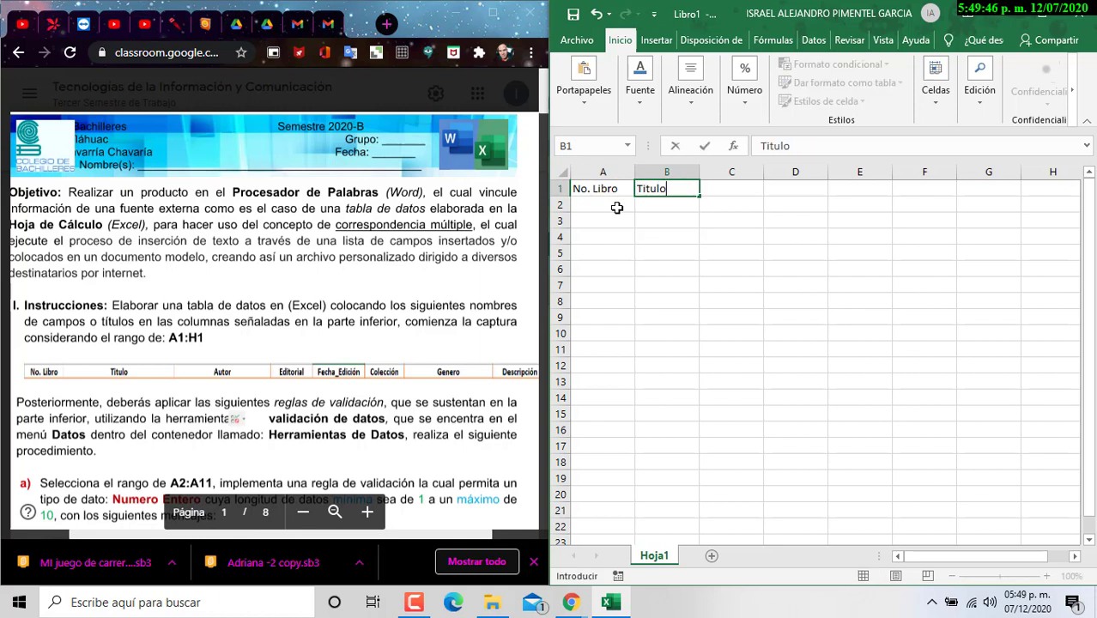
key("Tab")
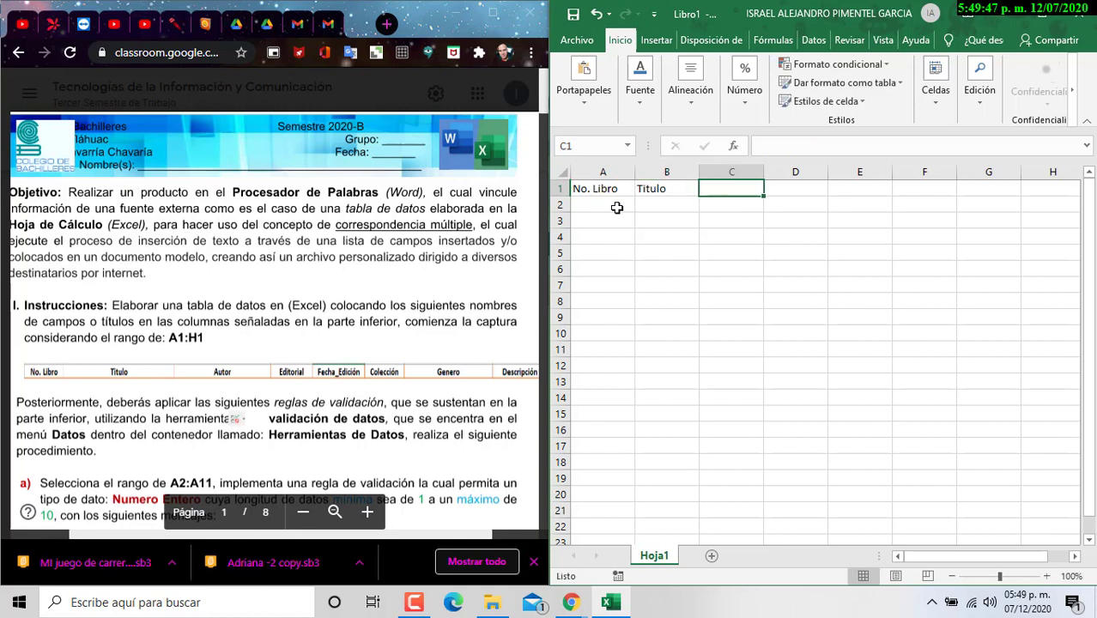
type("Autor")
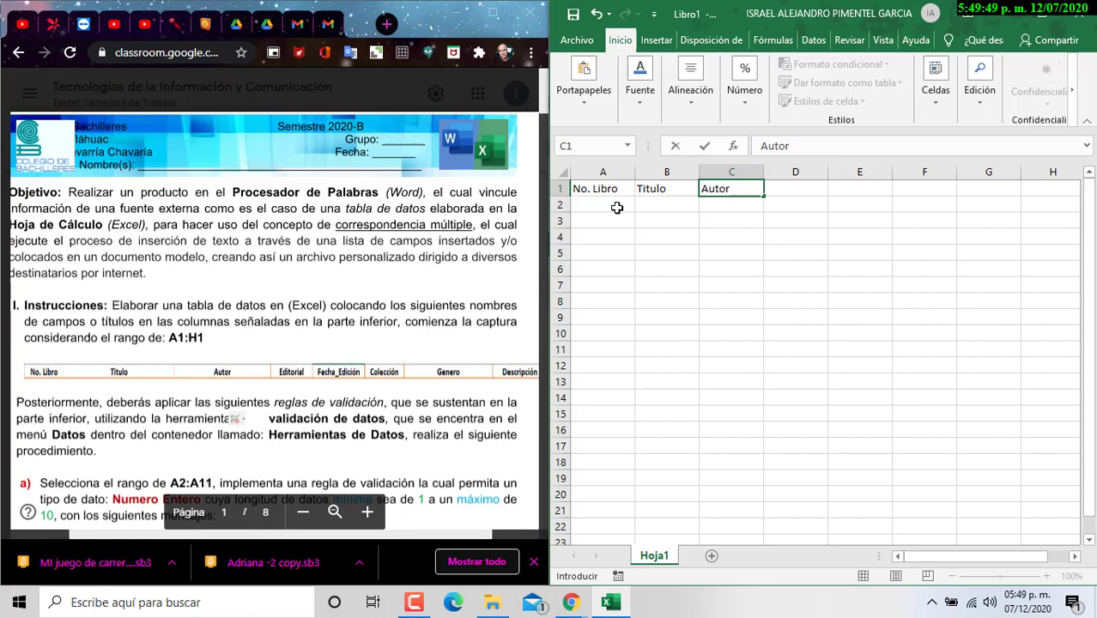
key("Tab")
type("Editorial")
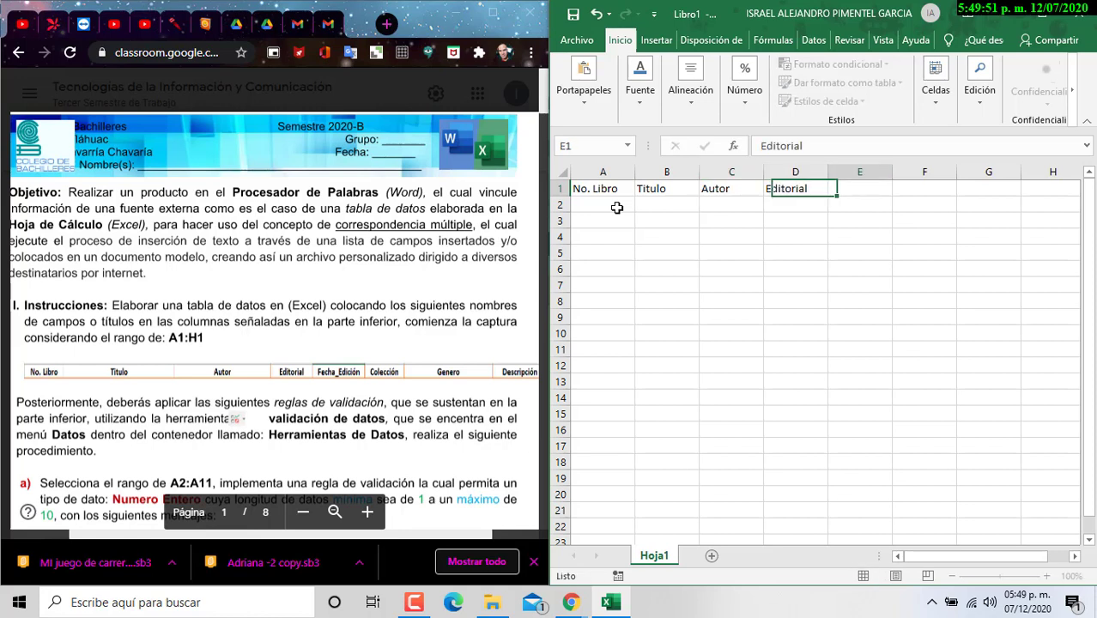
key("Tab")
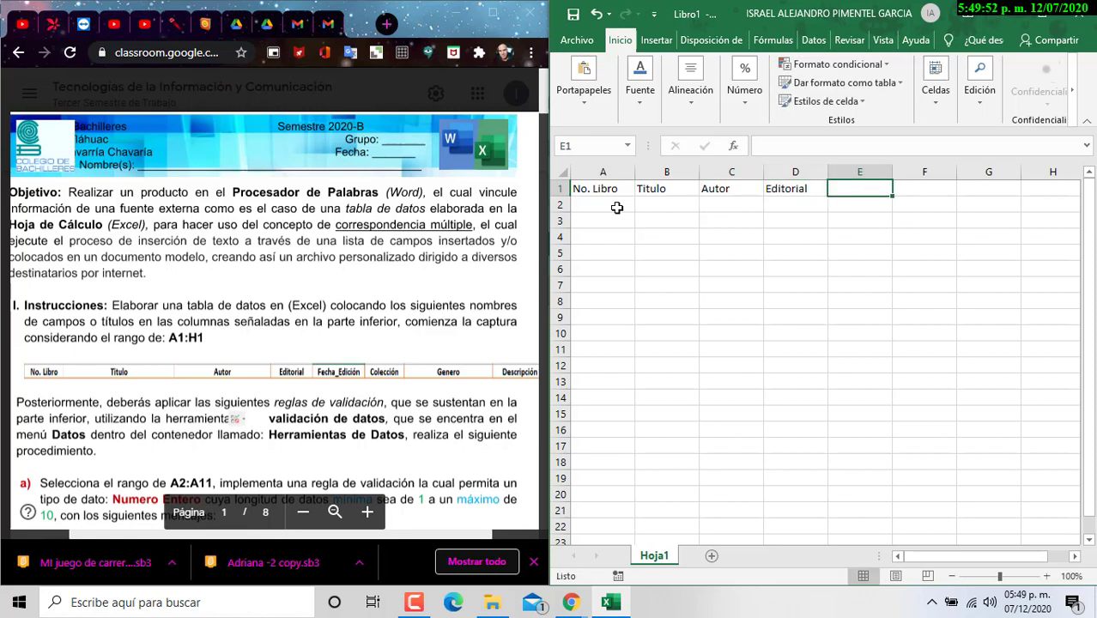
Step: Enter headers Fecha Edición, Colección, Genero and Descripción in E1:H1
type("Fecha")
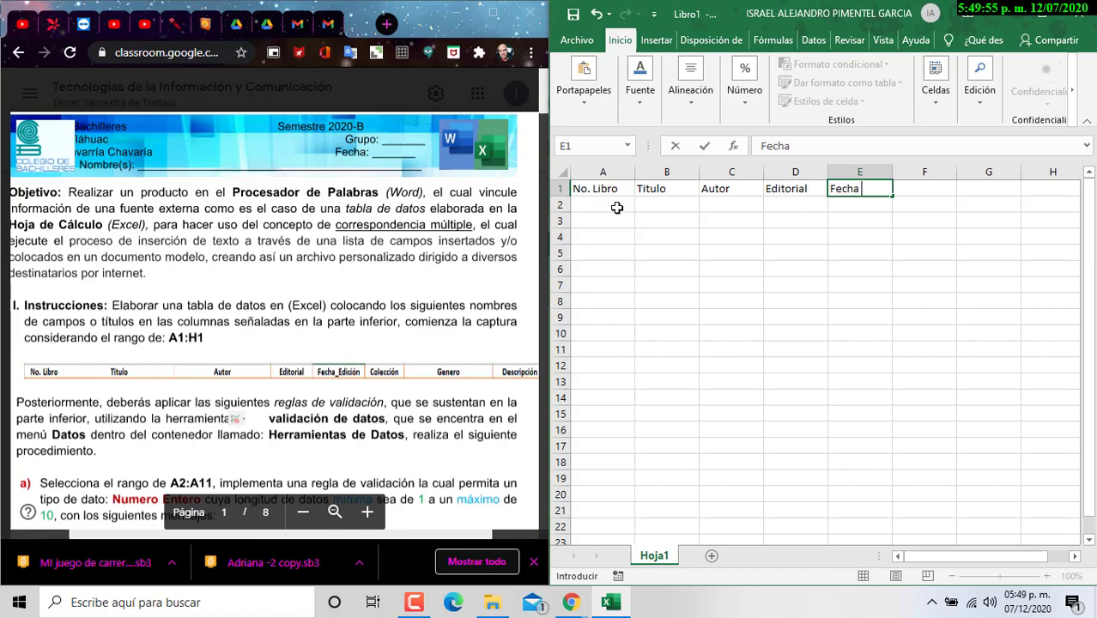
type(" Edicón")
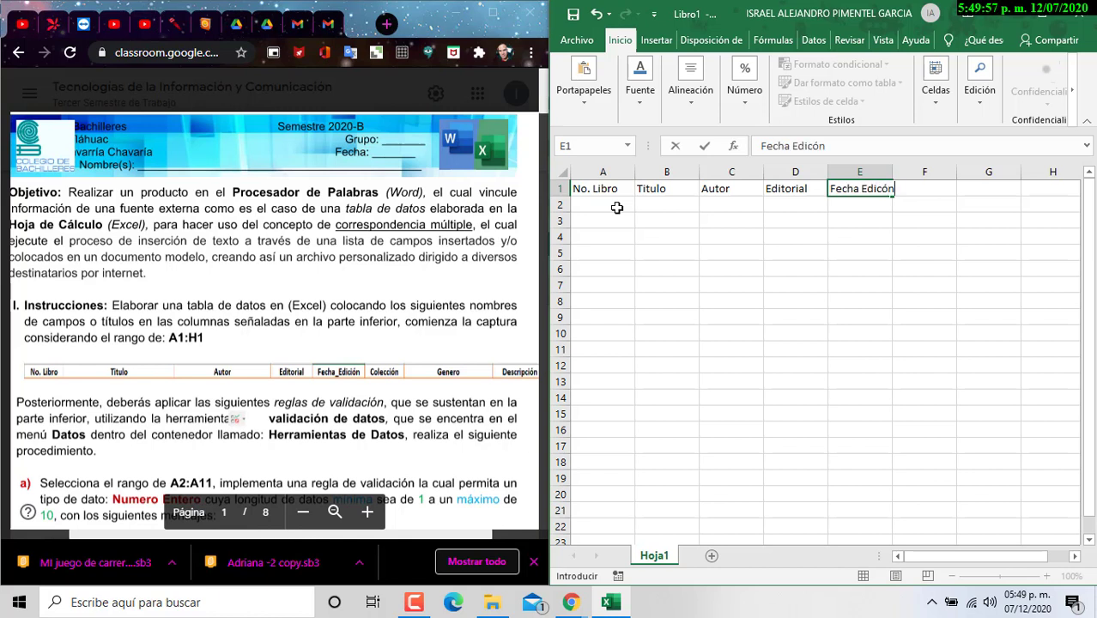
key("BackSpace")
key("BackSpace")
key("BackSpace")
type("ción")
key("Tab")
type("Cole")
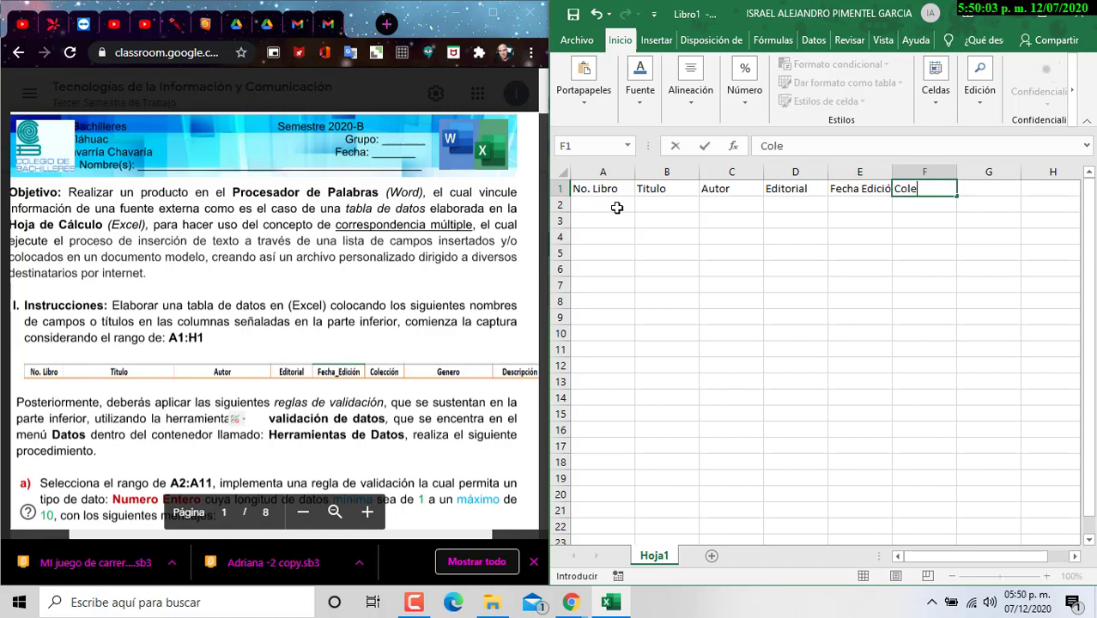
type("cción")
key("Tab")
type("Genero")
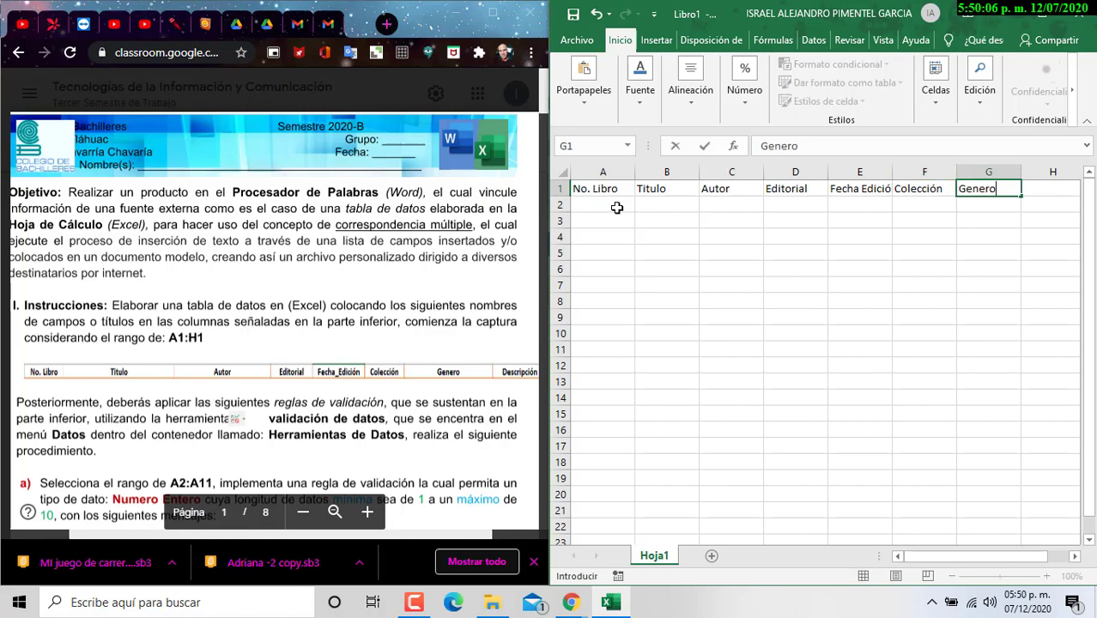
key("Tab")
type("Descr")
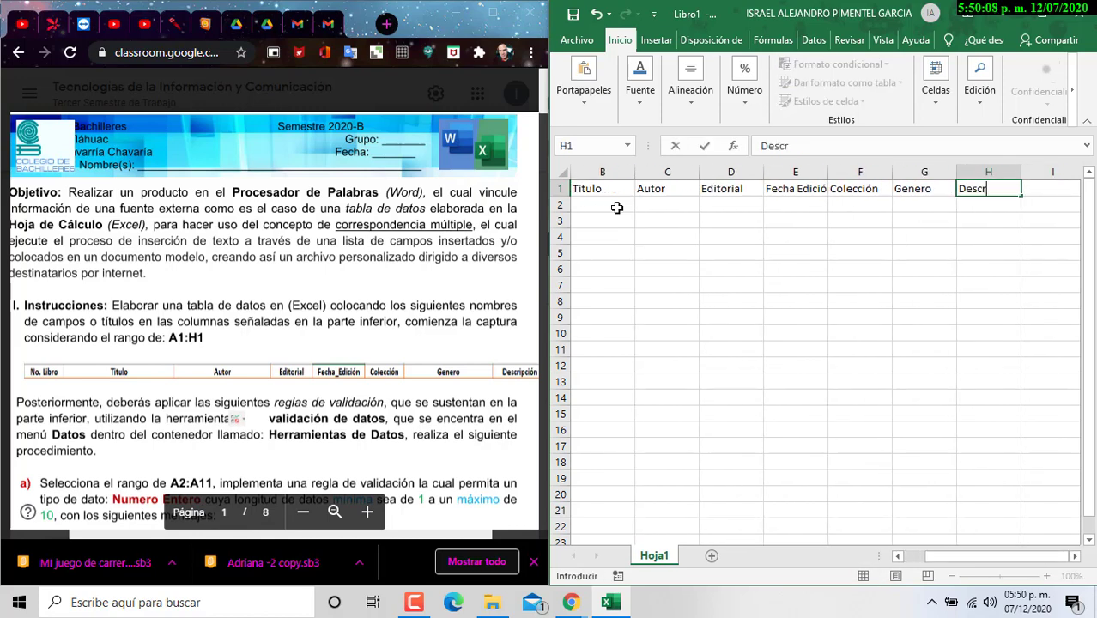
type("ipción")
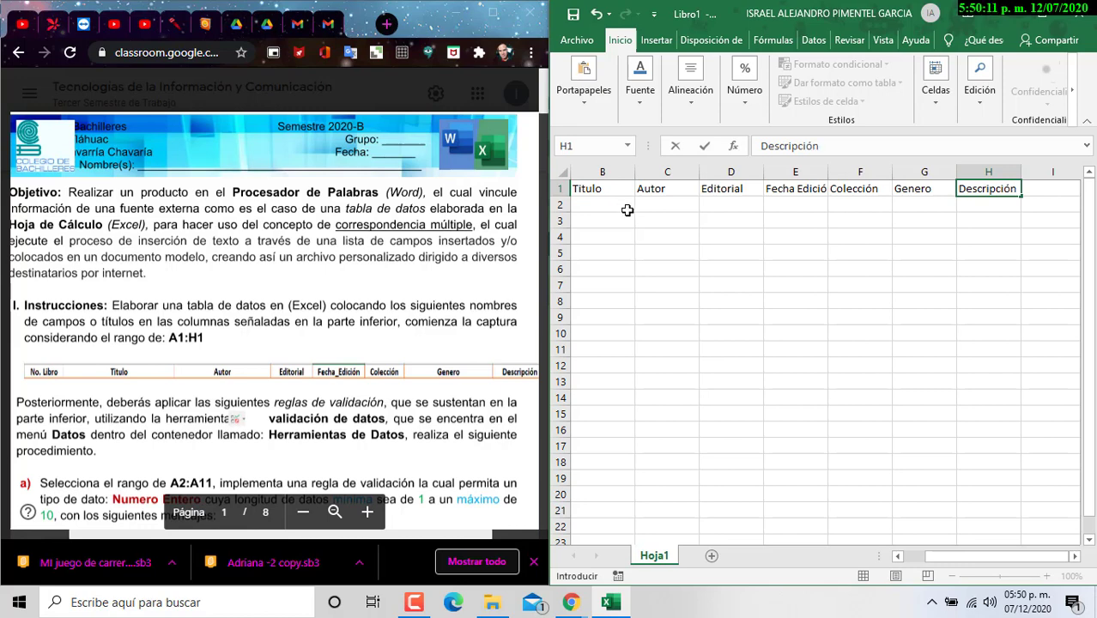
Step: Commit Descripción in H1 and center the headers Titulo through Descripción
left_click(769, 249)
left_click_drag(580, 188, 968, 181)
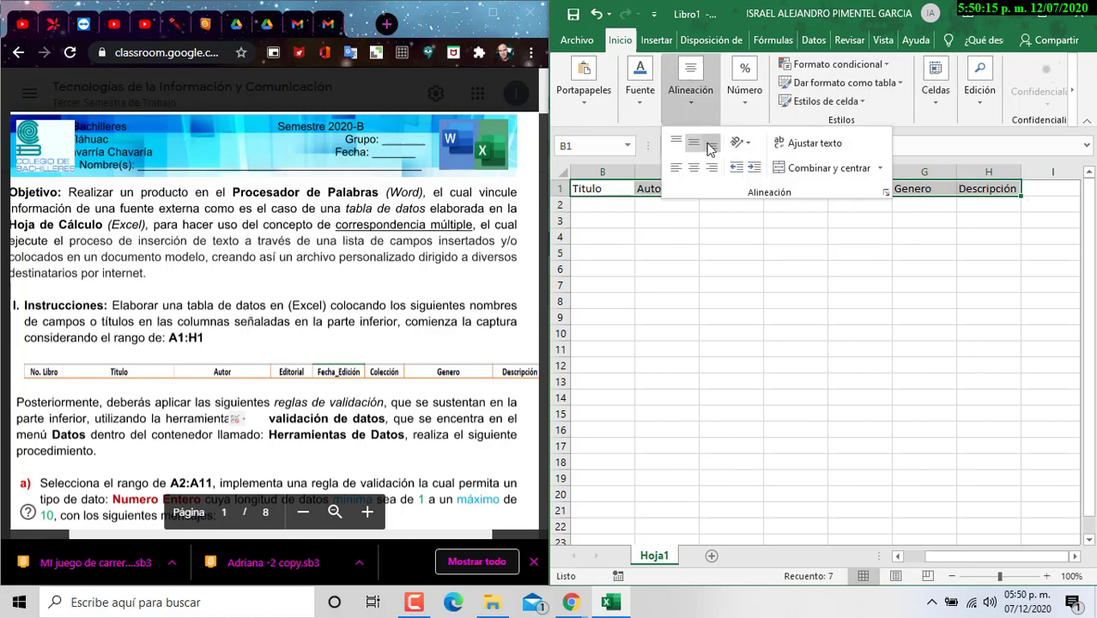
left_click(690, 90)
left_click(696, 168)
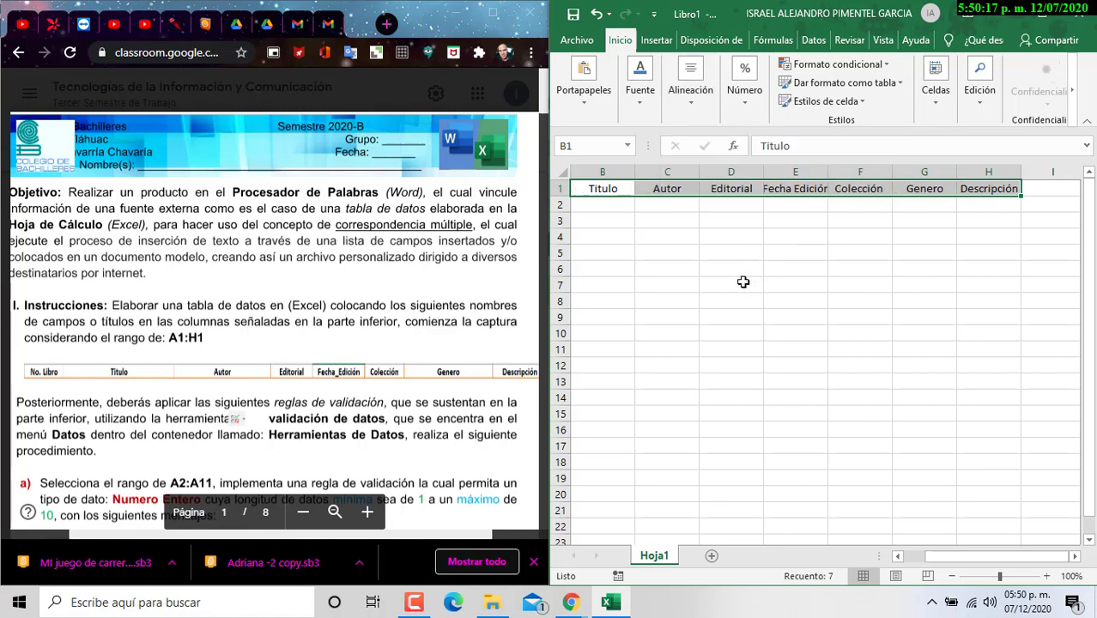
Step: Widen column E to fit Fecha Edición, maximize Excel, and select column I
left_click_drag(827, 172, 838, 172)
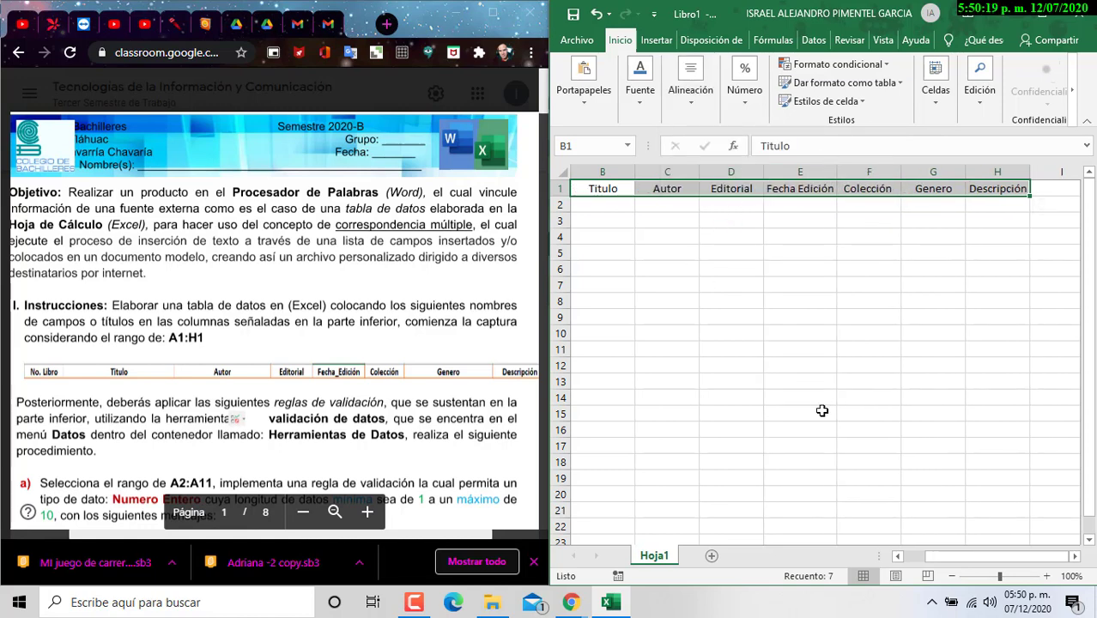
left_click(1042, 13)
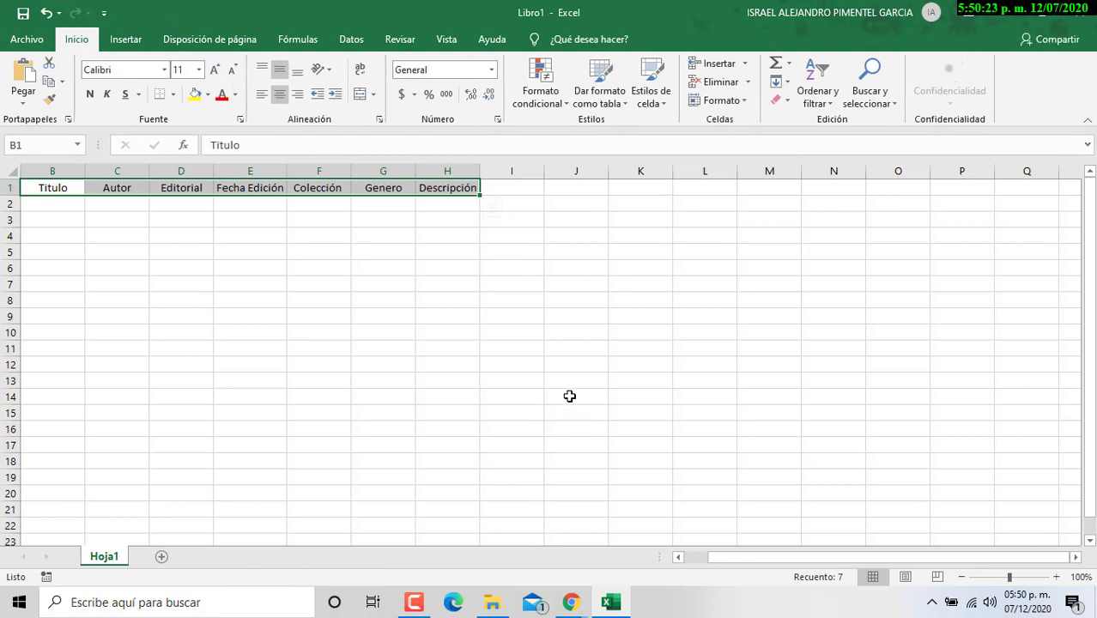
left_click(509, 170)
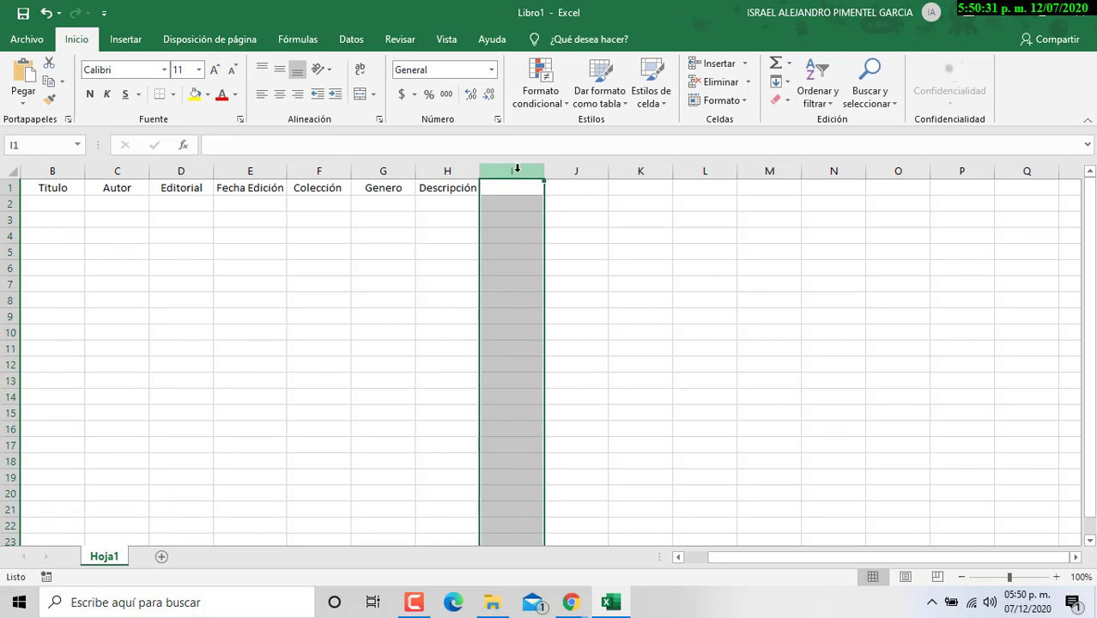
Step: Hide all columns from I to the end of the sheet
key("ctrl+shift+Right")
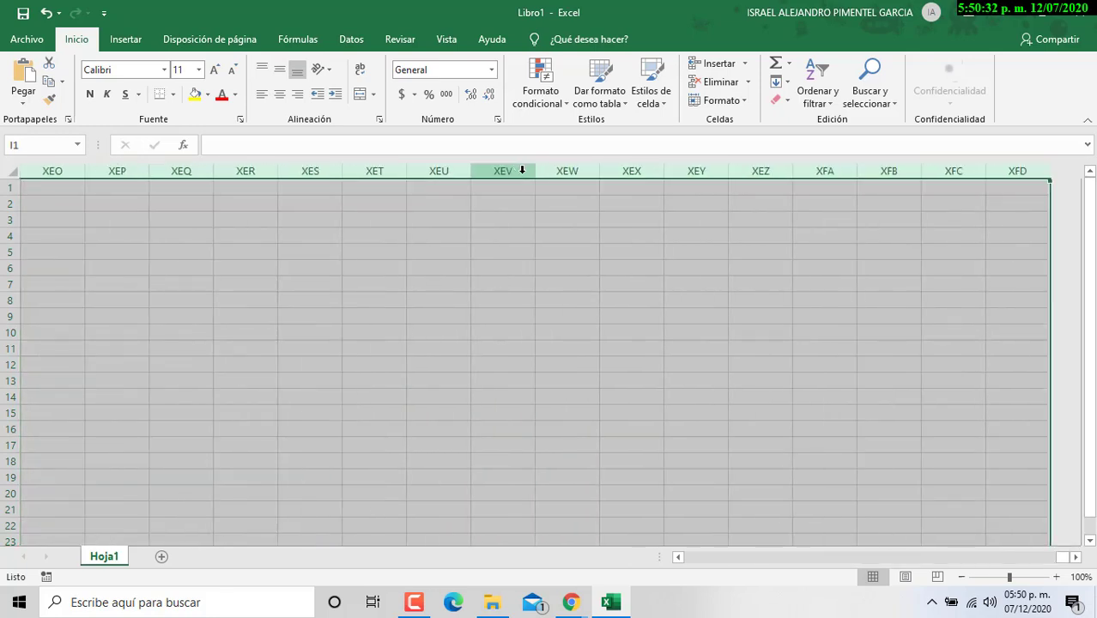
right_click(789, 206)
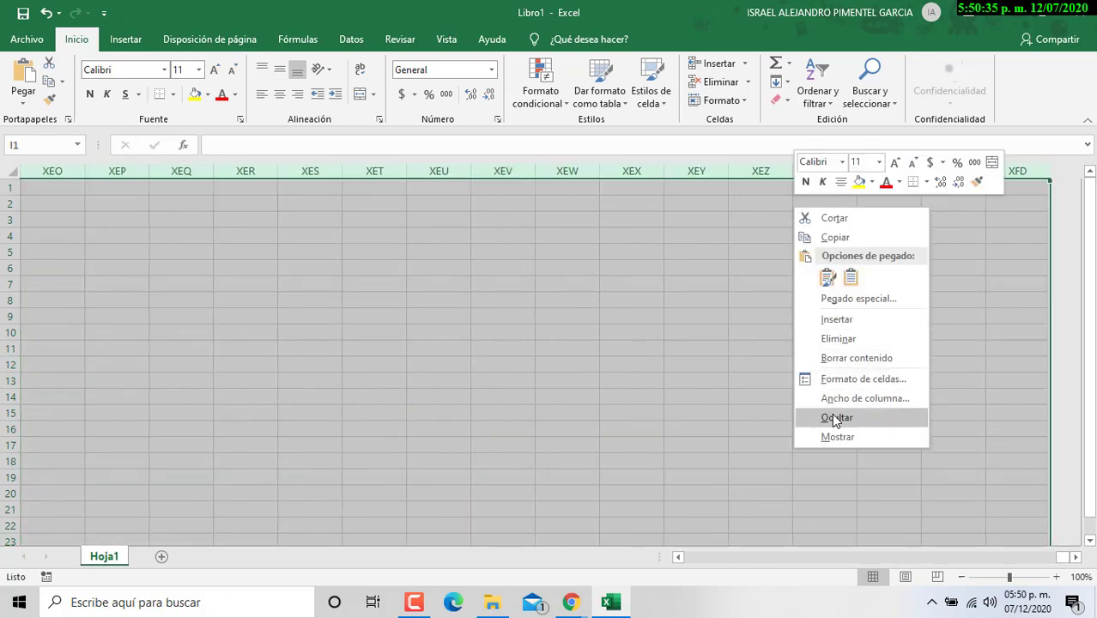
left_click(835, 419)
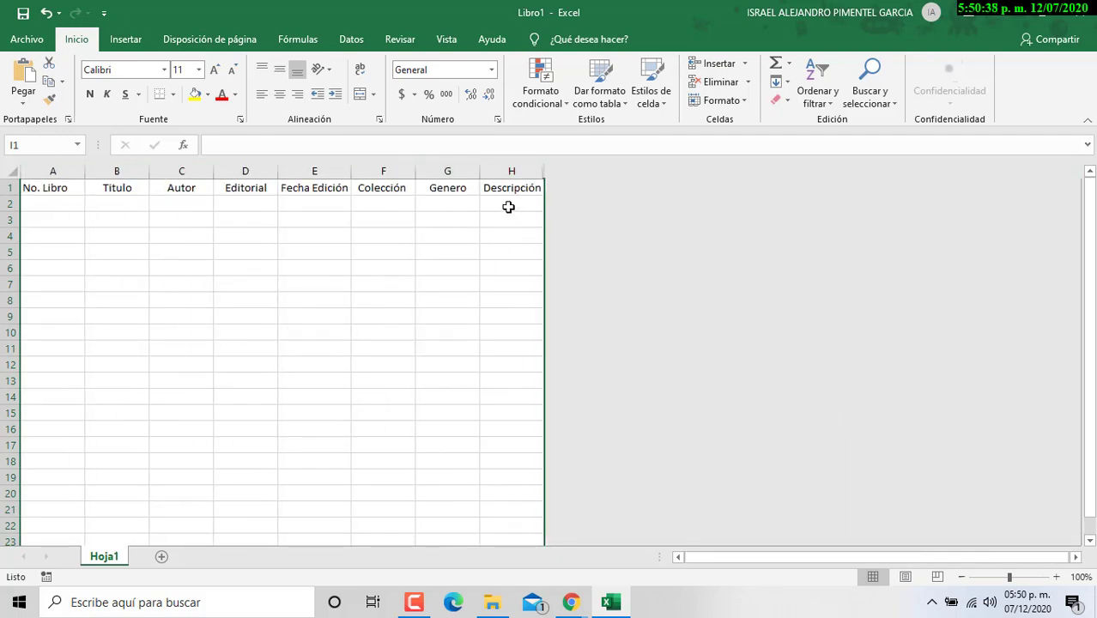
Step: Hide all rows from 12 downward and select the table A1:H11
left_click(4, 365)
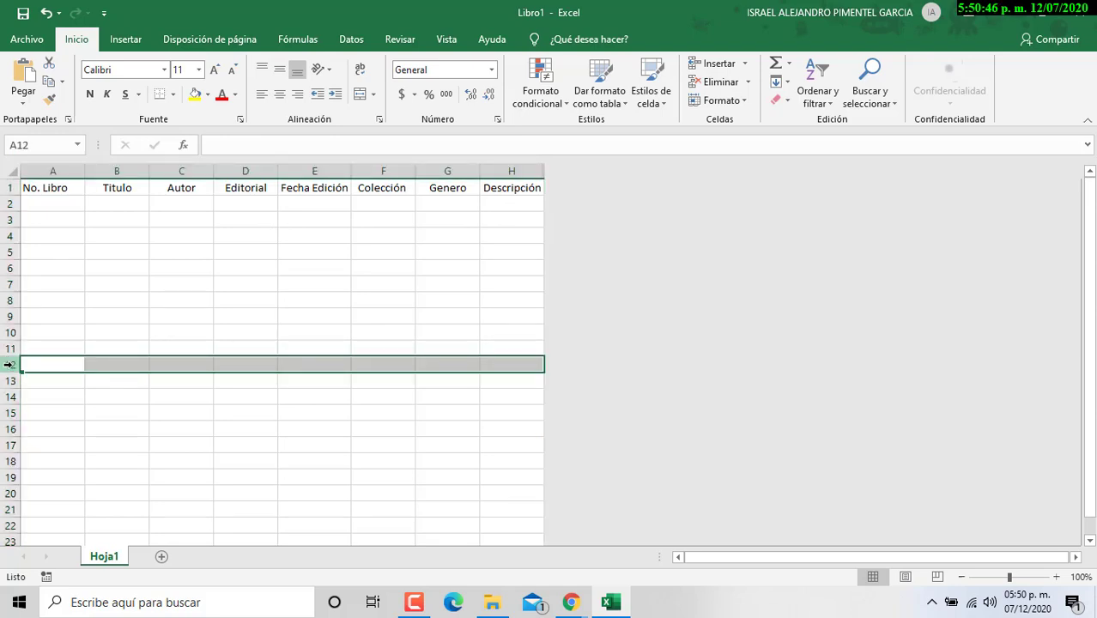
key("ctrl+shift+Down")
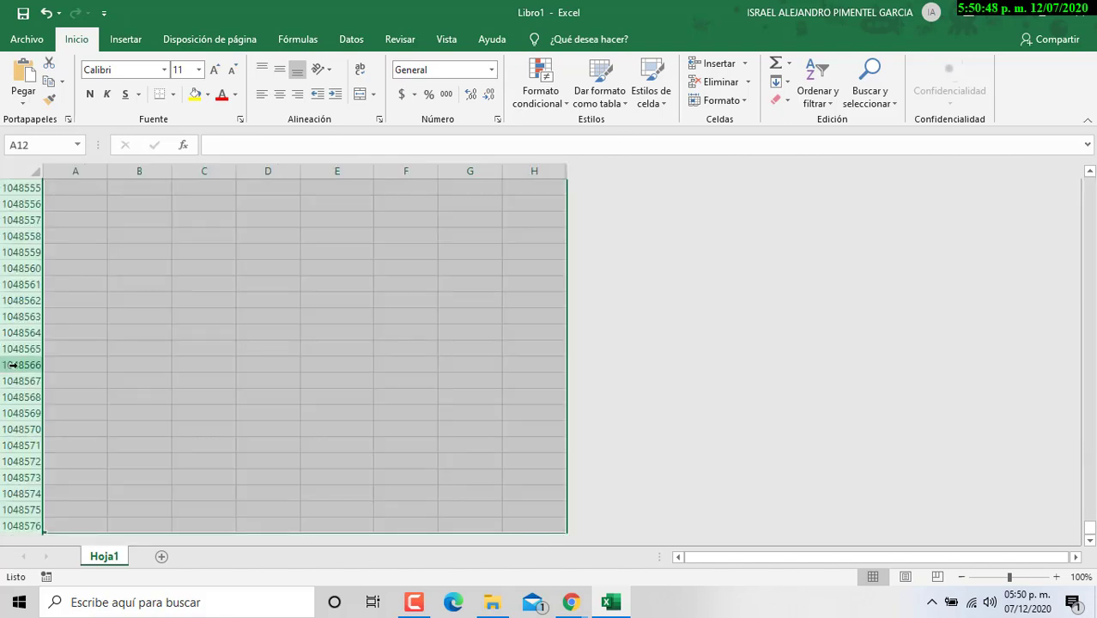
right_click(154, 245)
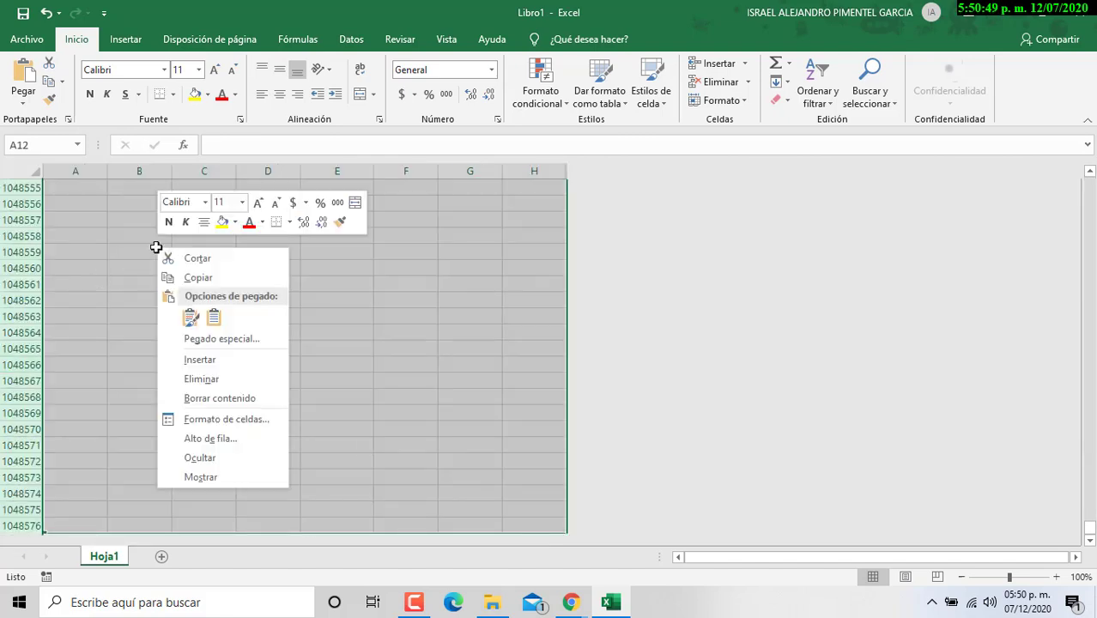
left_click(203, 459)
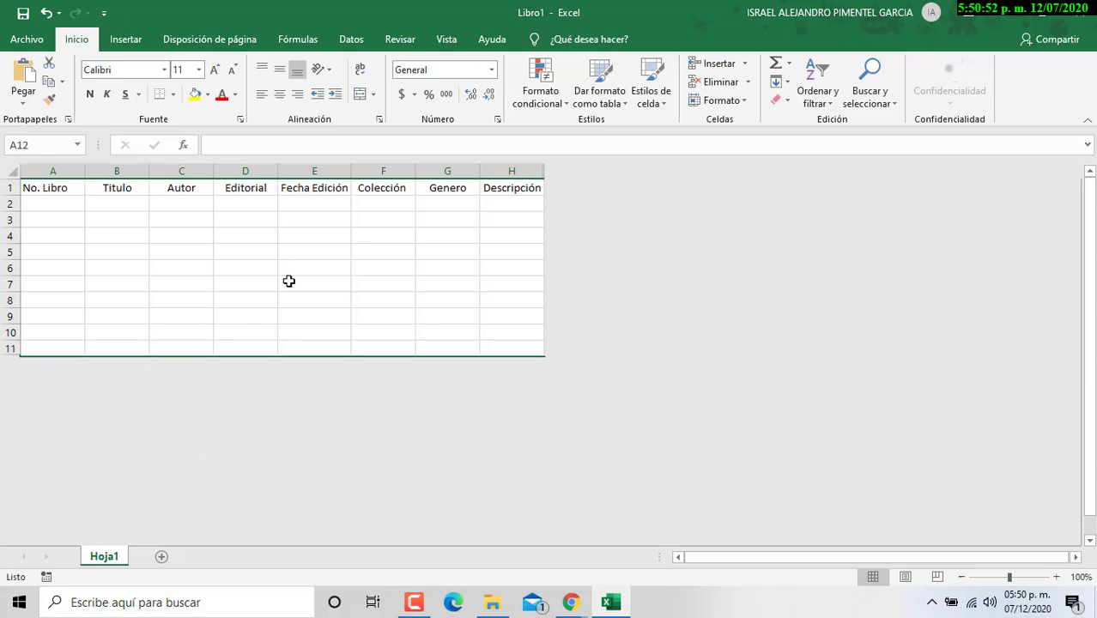
left_click(289, 281)
left_click_drag(66, 186, 527, 347)
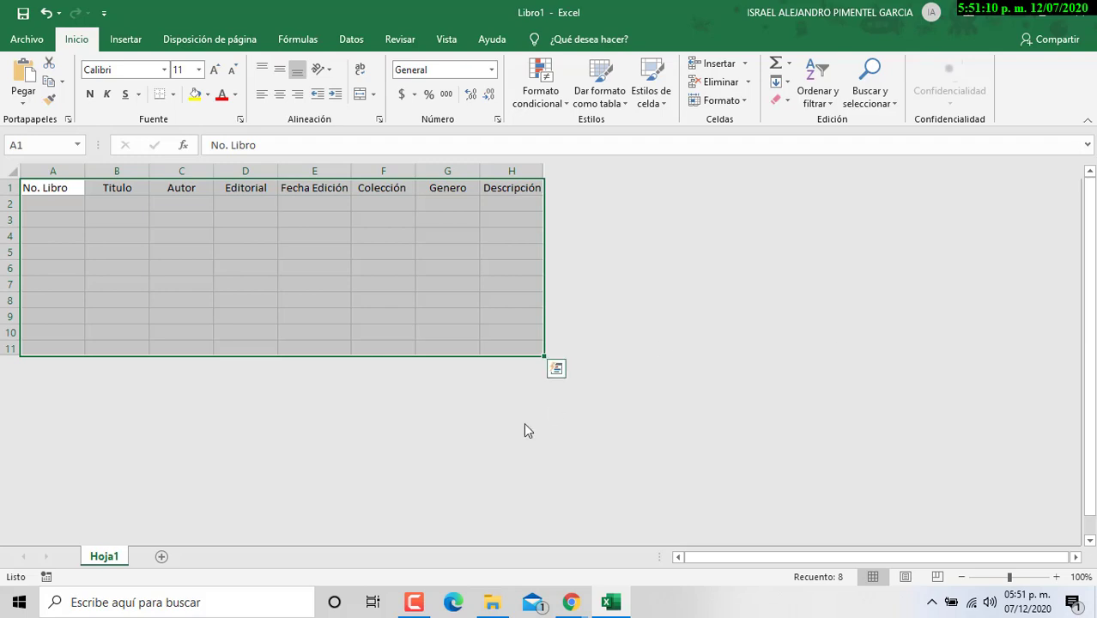
Step: Dock Excel to the right half with Win+Right and select A2:A11 under No. Libro
left_click(241, 218)
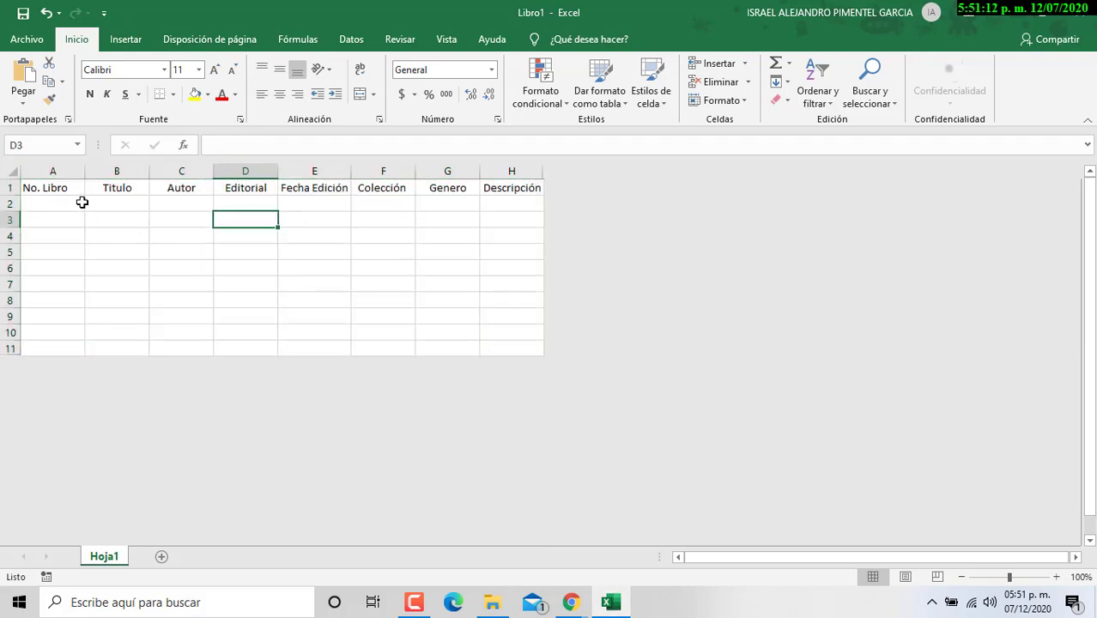
left_click_drag(81, 201, 533, 343)
left_click(314, 251)
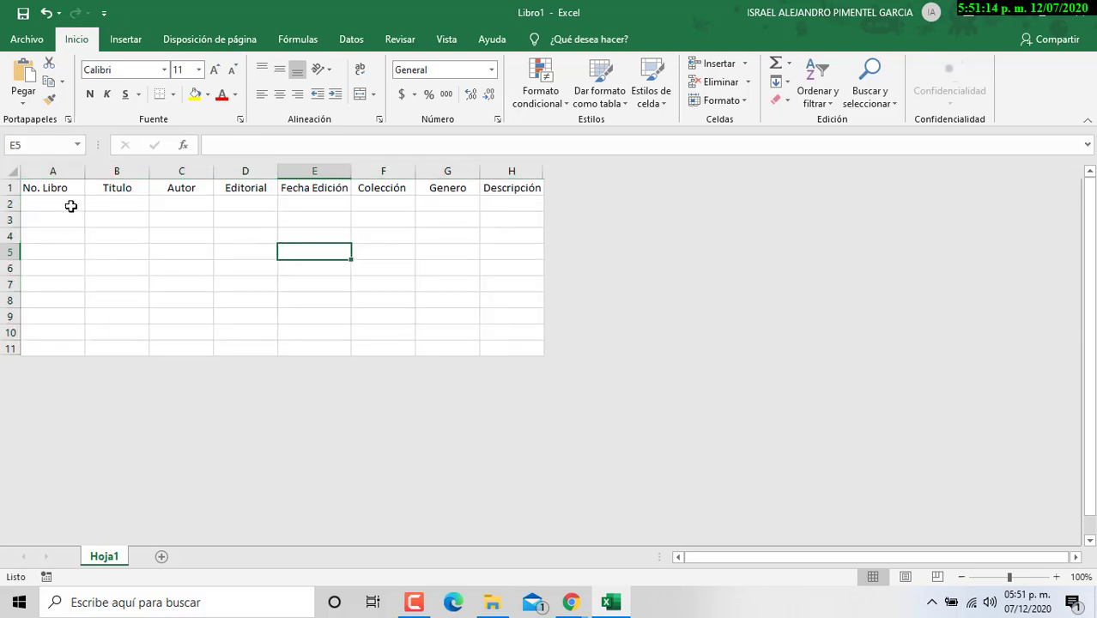
key("super+Right")
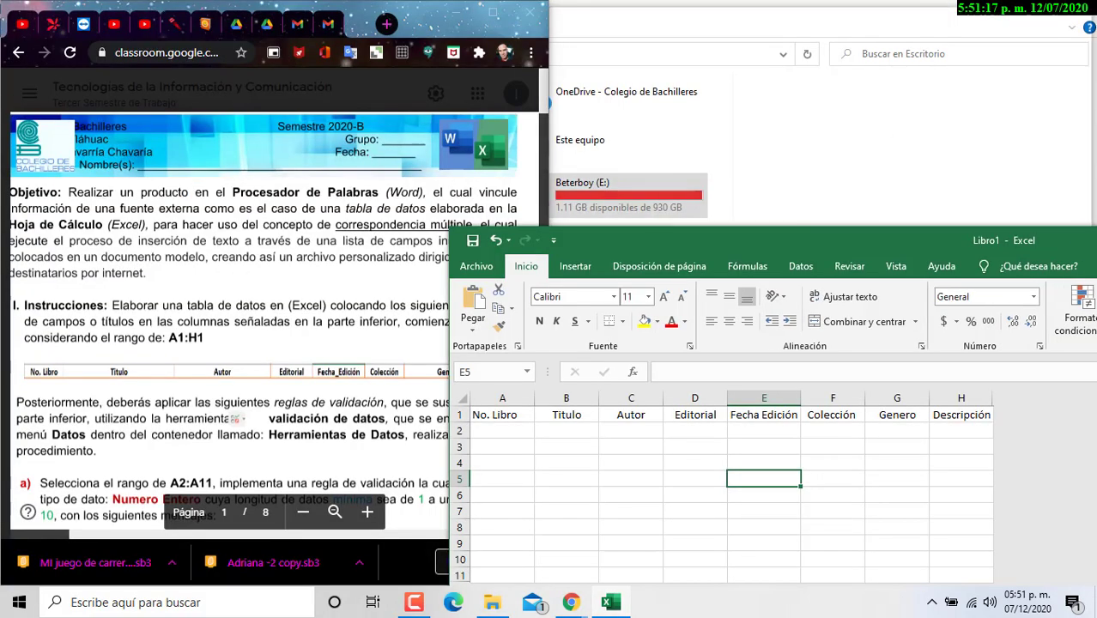
left_click(603, 204)
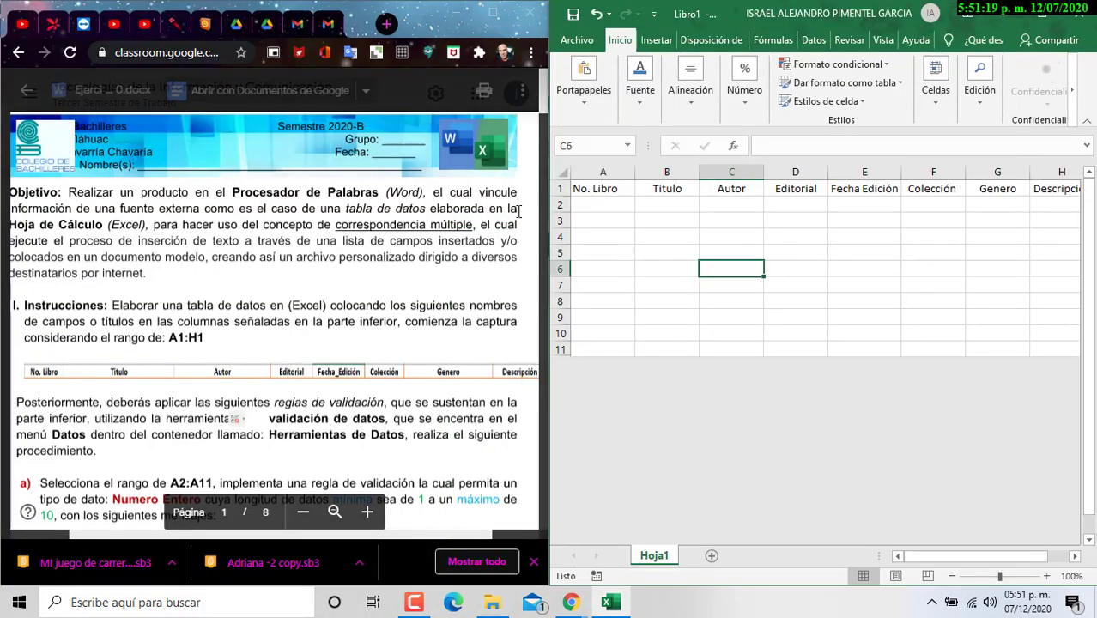
mouse_move(603, 205)
left_mouse_down()
mouse_move(622, 355)
mouse_move(630, 340)
left_mouse_up()
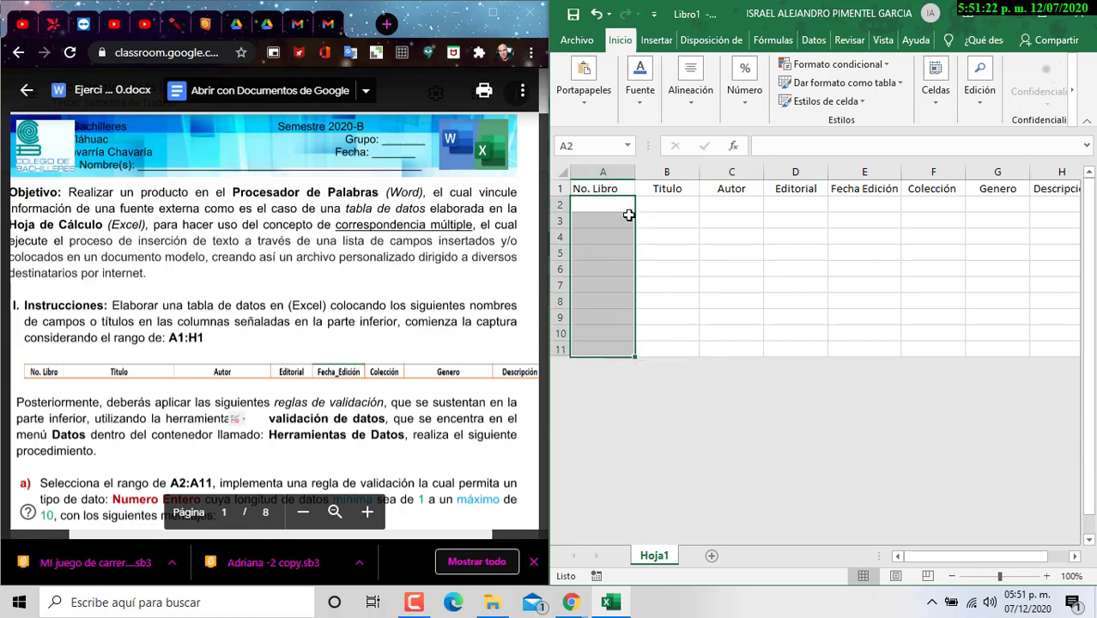
left_click_drag(600, 206, 608, 342)
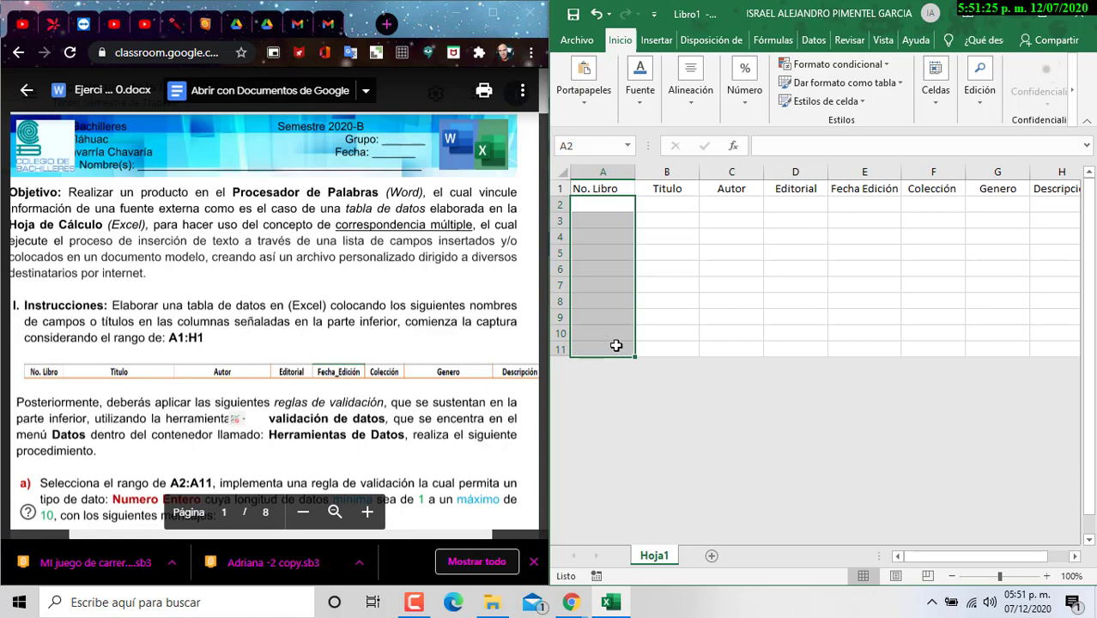
Step: Open Data Validation for A2:A11 from the Datos tab and move the dialog aside
scroll(438, 344, "down", 3)
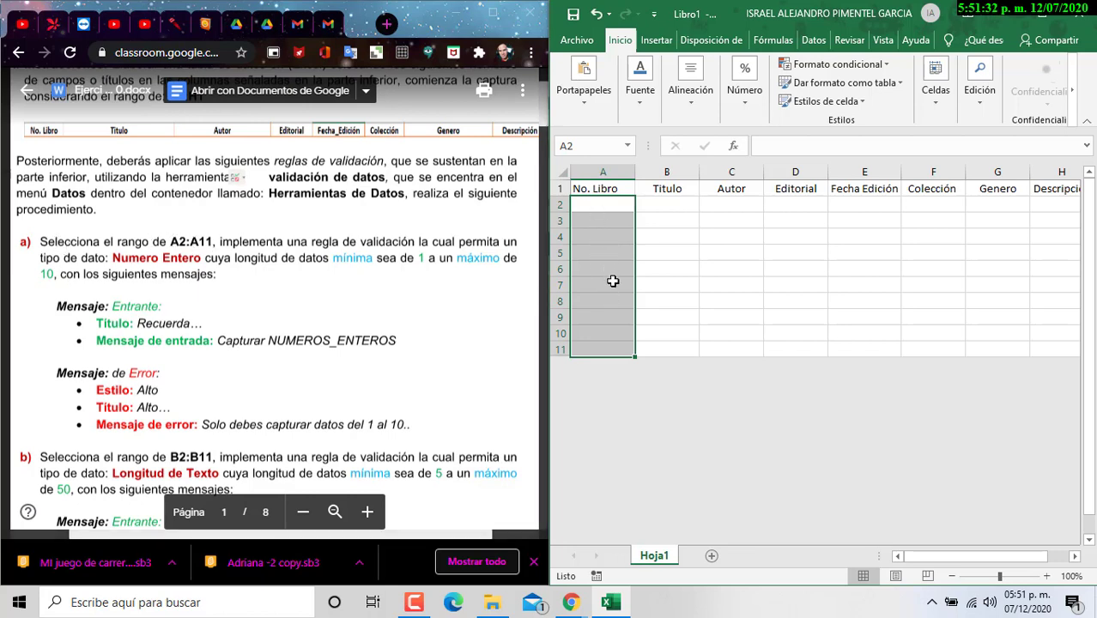
left_click(812, 41)
left_click(881, 93)
left_click(933, 319)
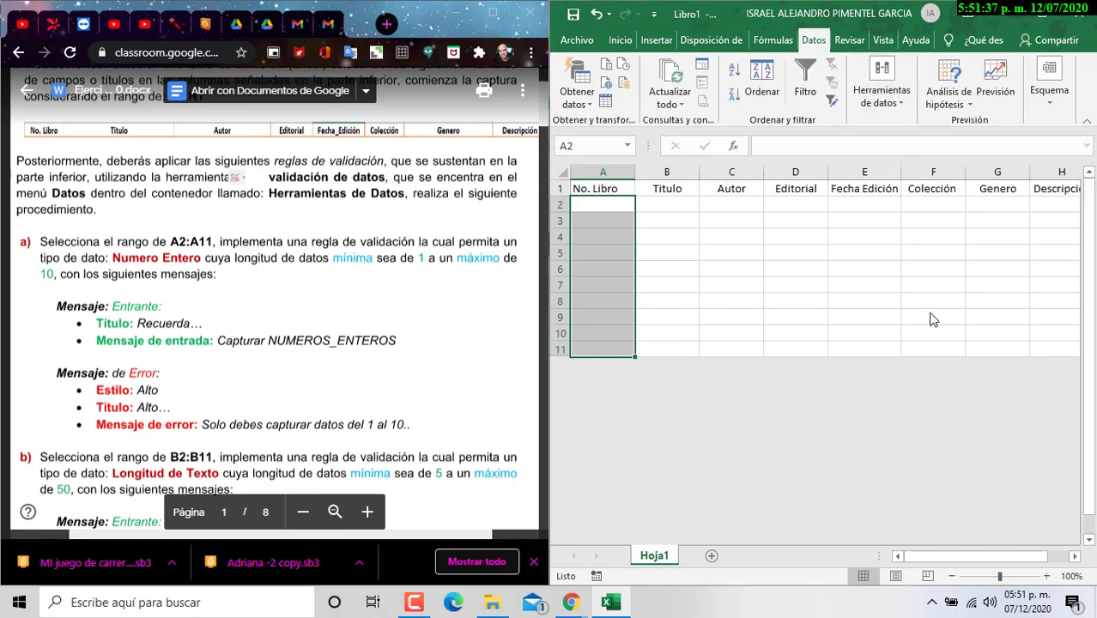
left_click_drag(844, 213, 773, 216)
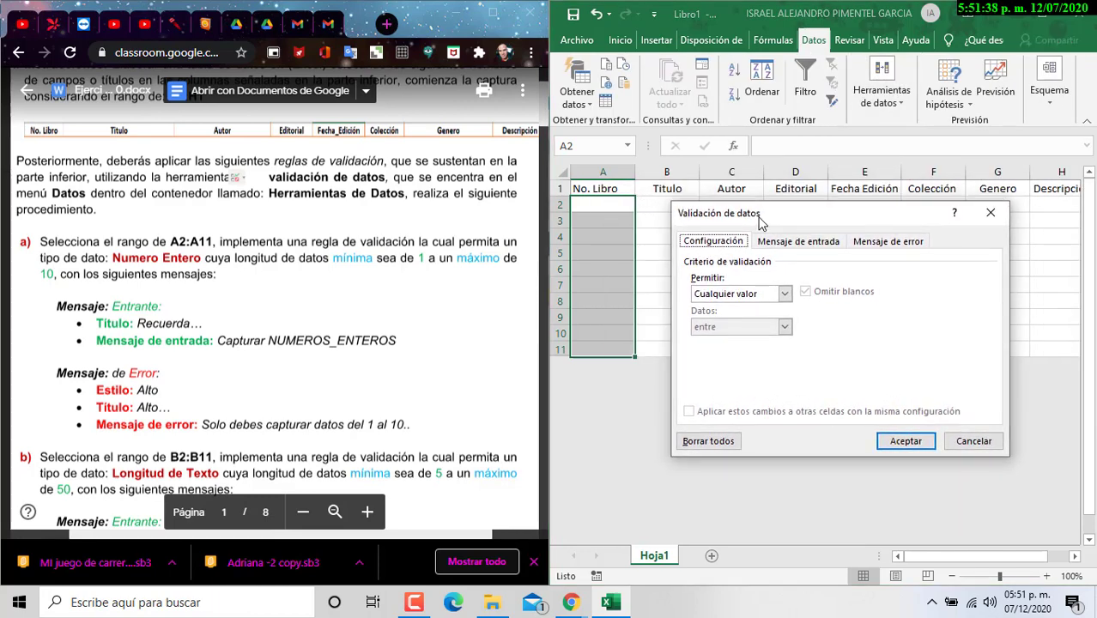
Step: Allow only whole numbers between minimum 1 and maximum 10
left_click(721, 297)
left_click(747, 315)
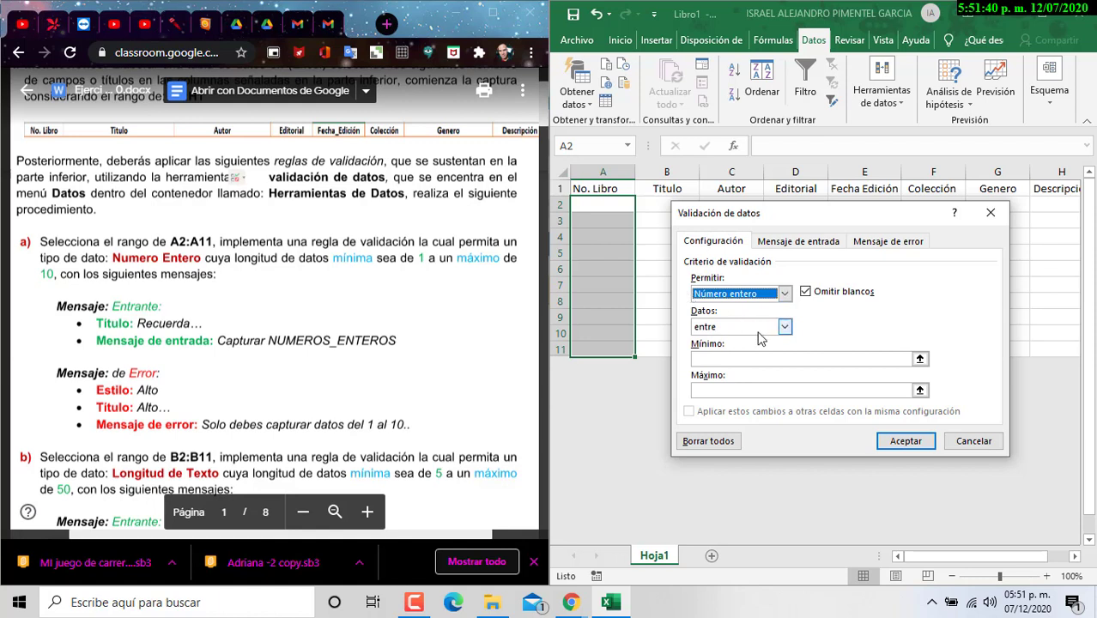
left_click(812, 359)
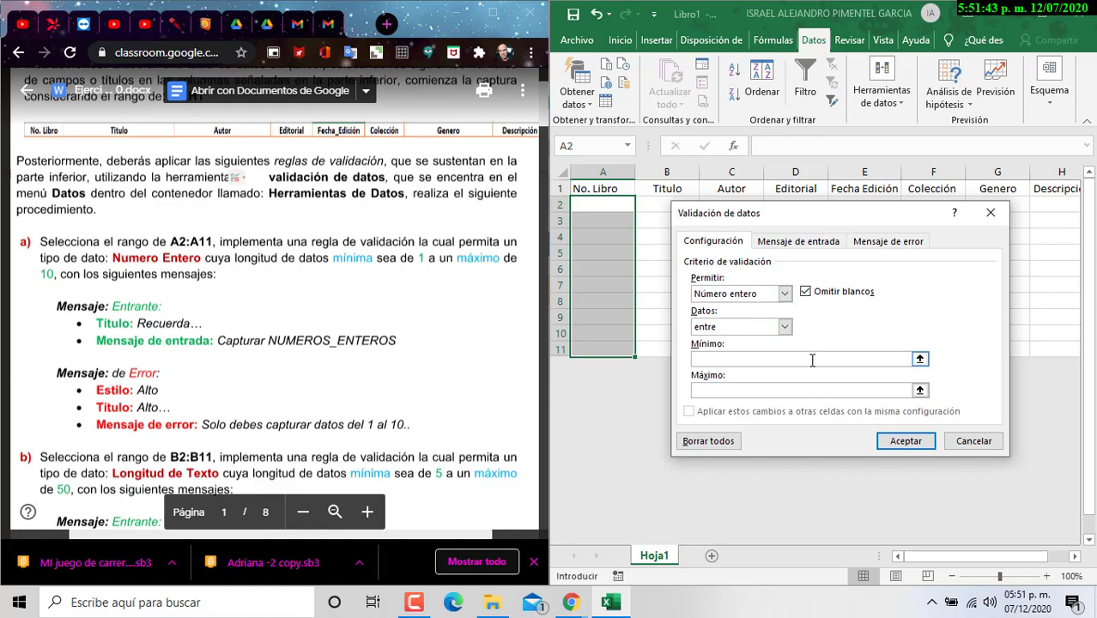
type("1")
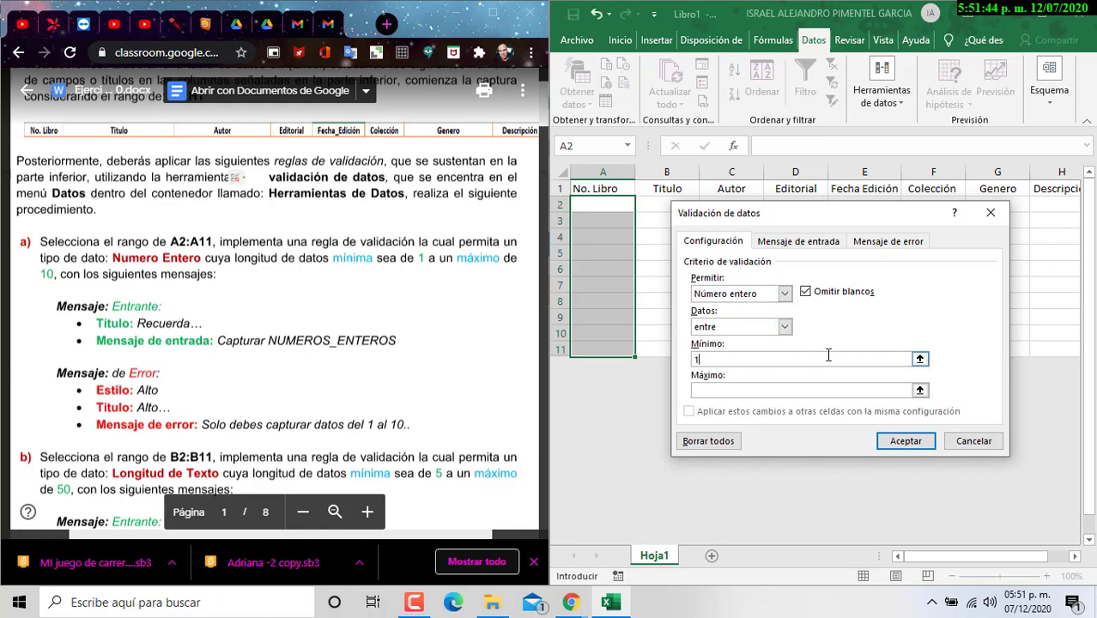
key("Tab")
type("1")
type("0")
left_click_drag(333, 258, 415, 256)
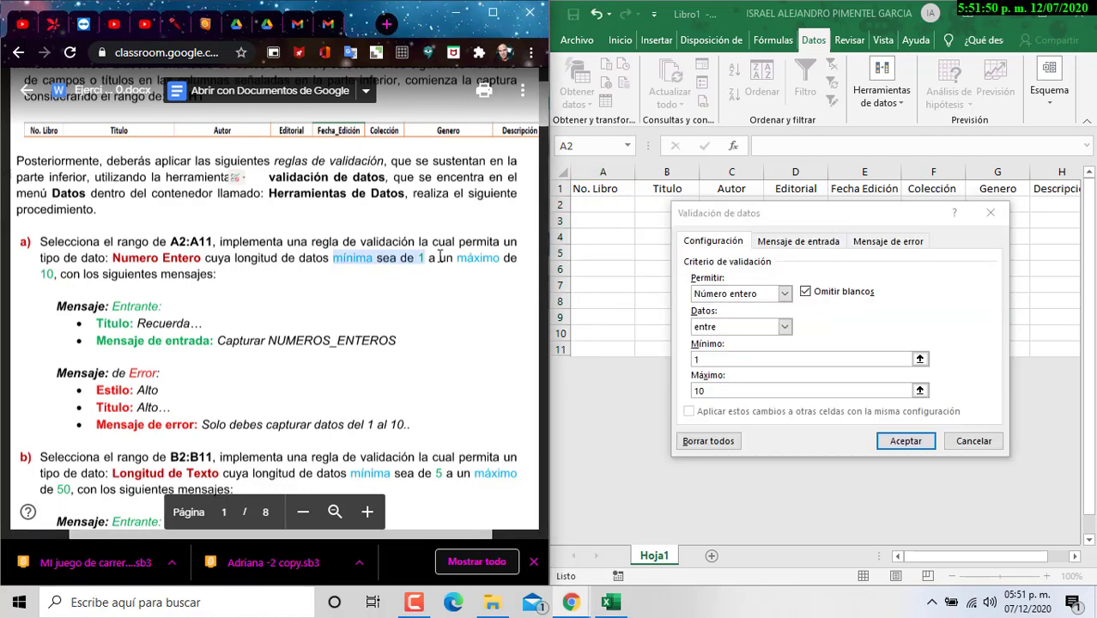
left_click(455, 260)
scroll(275, 300, "left", 1)
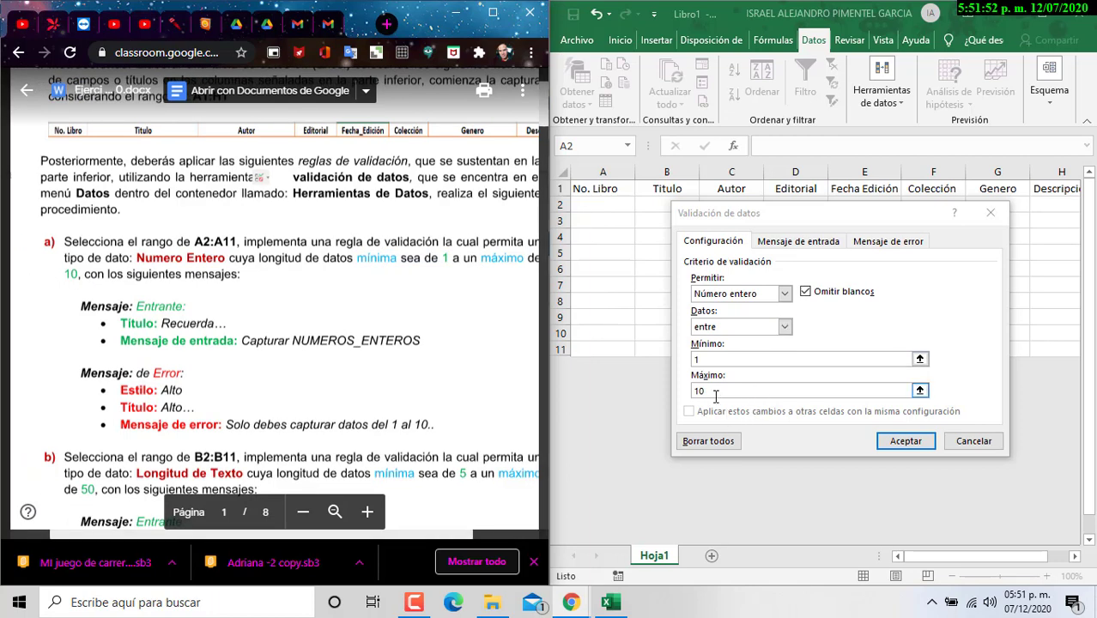
left_click_drag(249, 540, 268, 541)
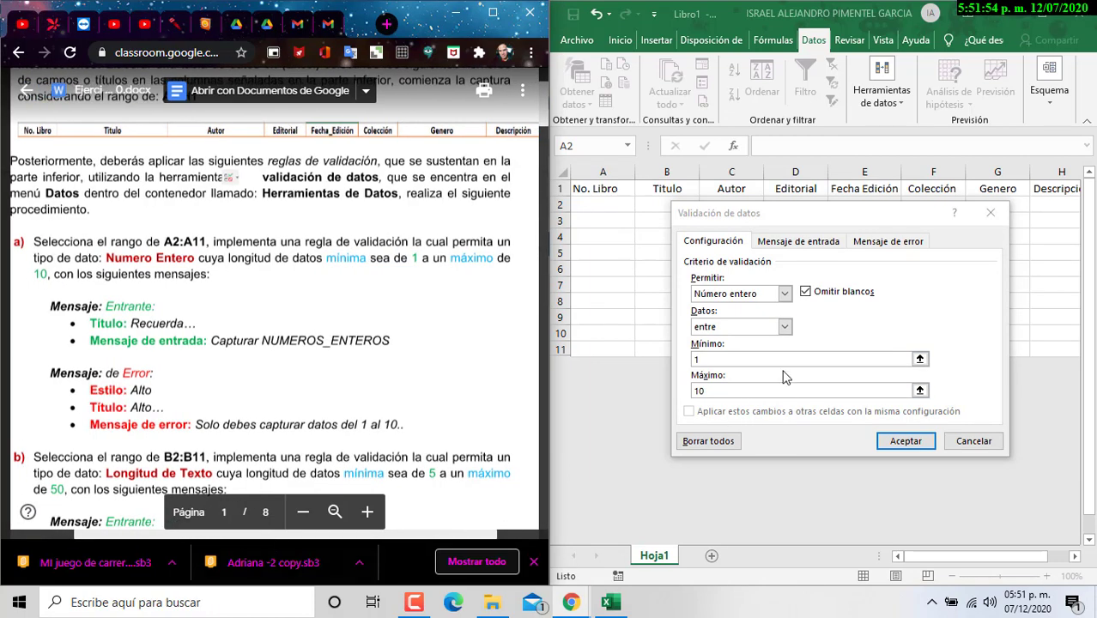
scroll(159, 332, "right", 1)
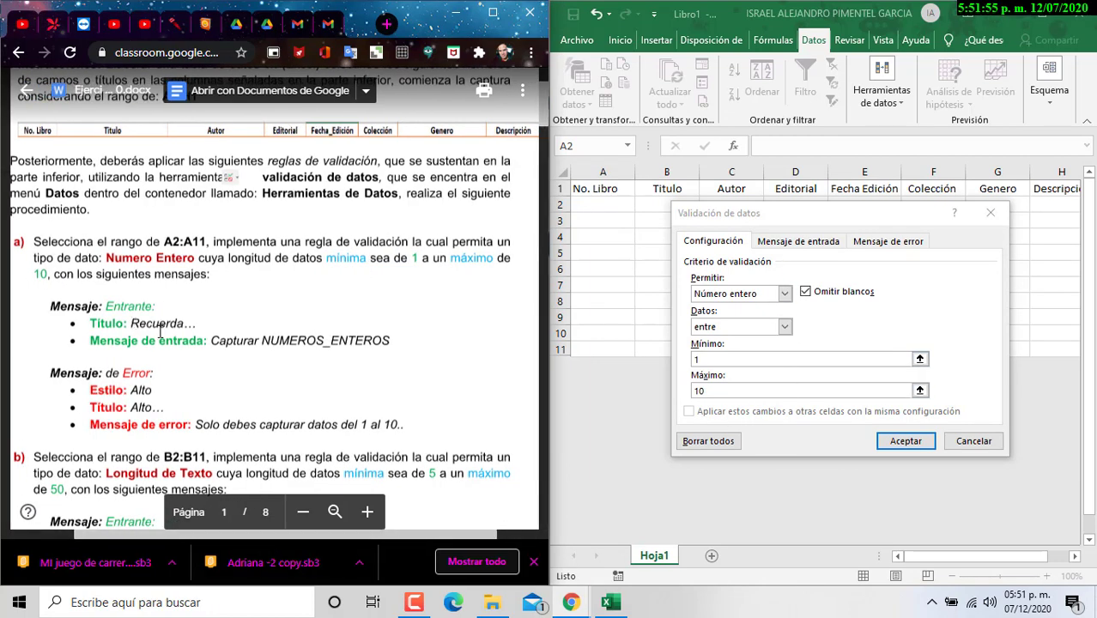
Step: Add input message titled Recuerda… with text Capturar NUMEROS_ENTEROS, copied from the assignment
left_click(791, 244)
left_click_drag(131, 322, 198, 322)
key("ctrl+c")
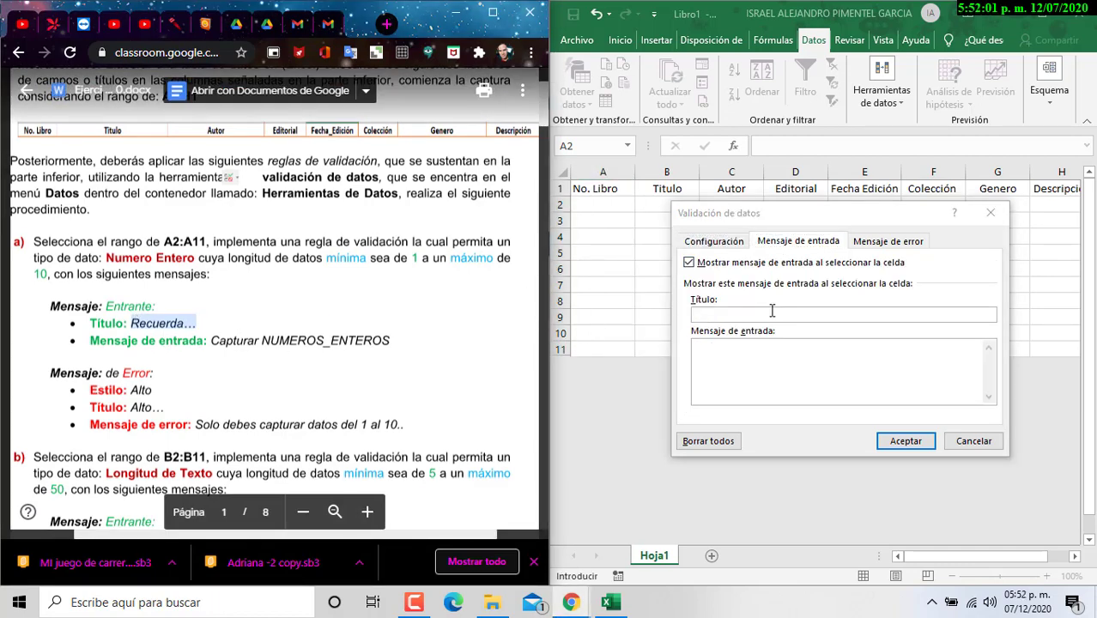
left_click(773, 315)
key("ctrl+v")
double_click(215, 340)
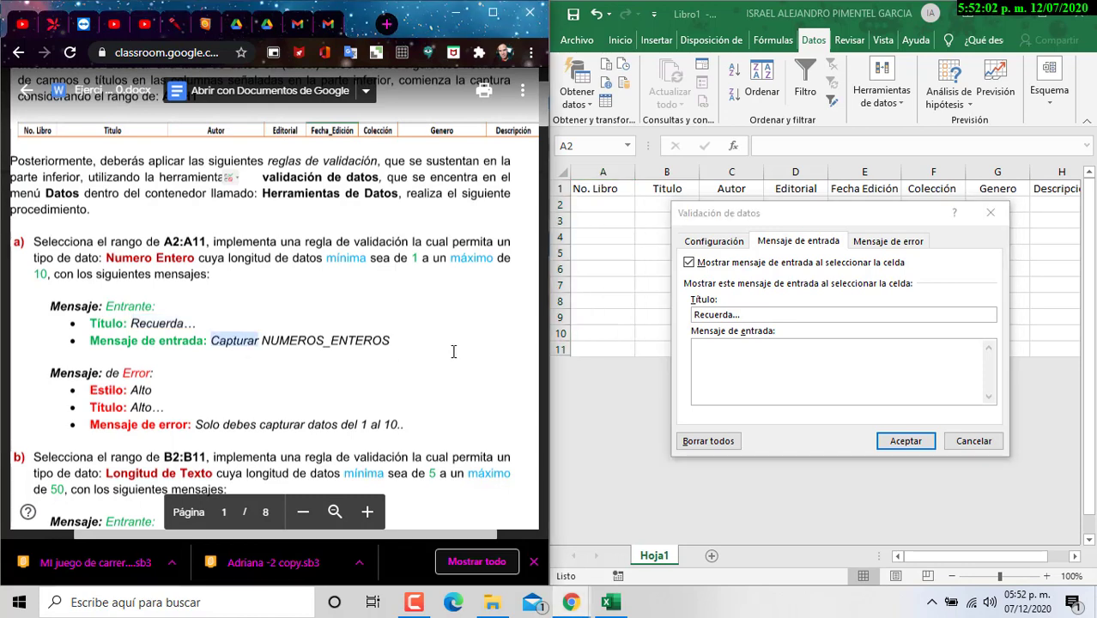
left_click_drag(393, 340, 387, 341)
key("ctrl+c")
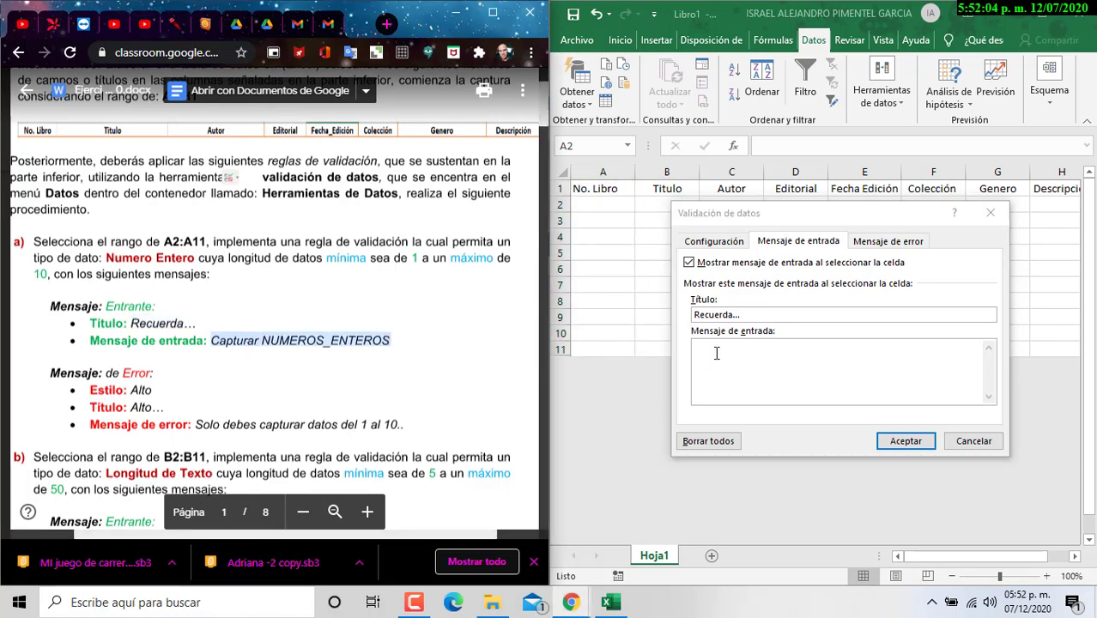
left_click(716, 350)
key("ctrl+v")
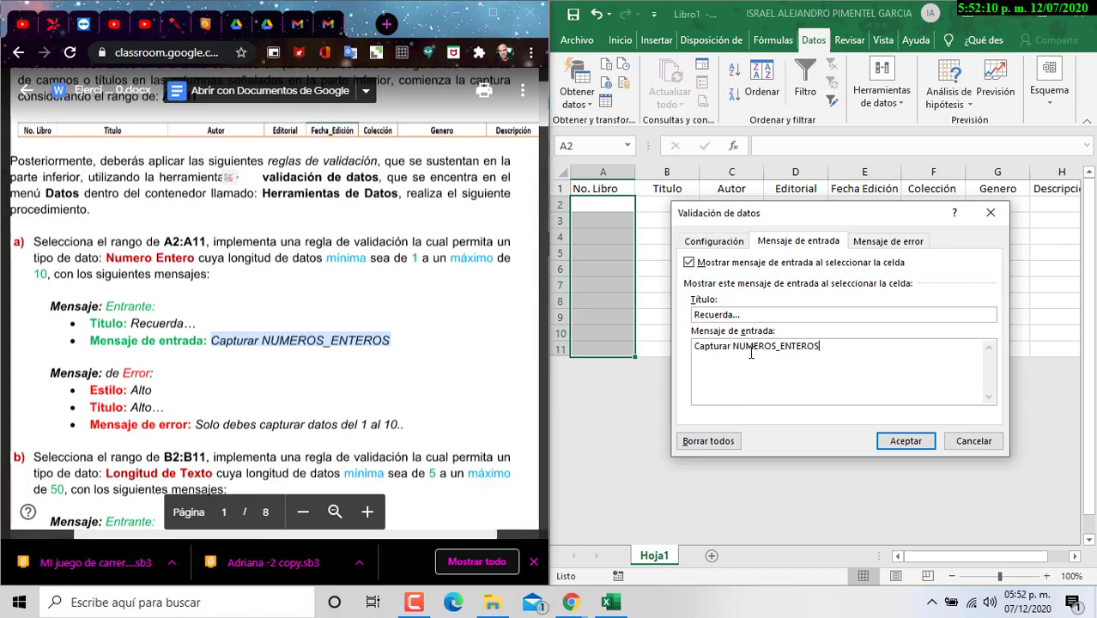
Step: Set a Alto-style error alert titled Alto... with the assignment's error sentence
left_click(889, 241)
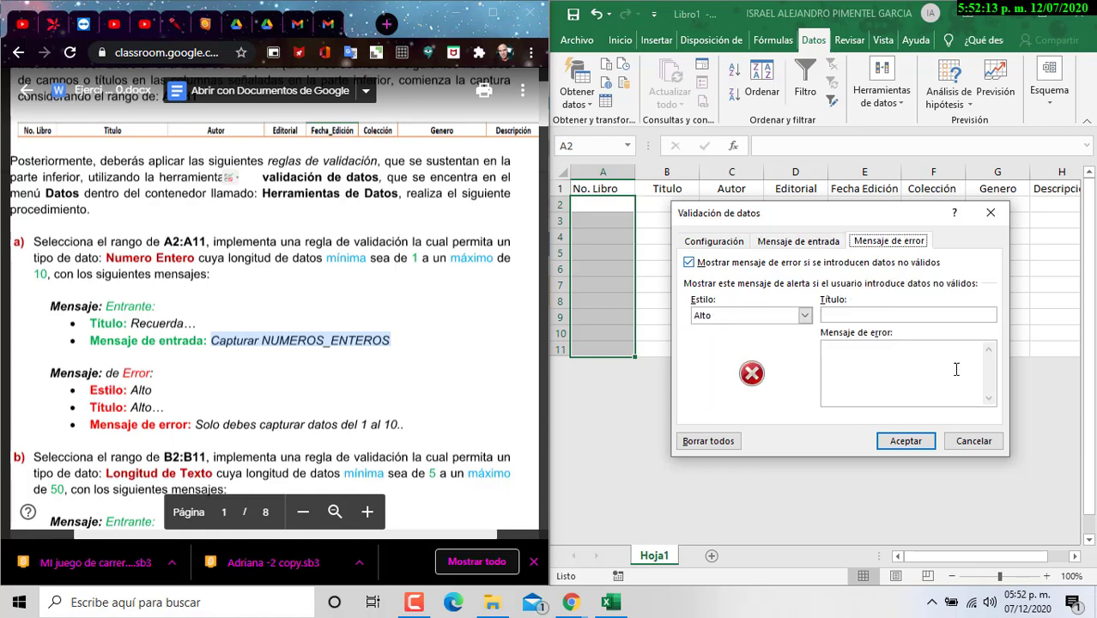
left_click(728, 315)
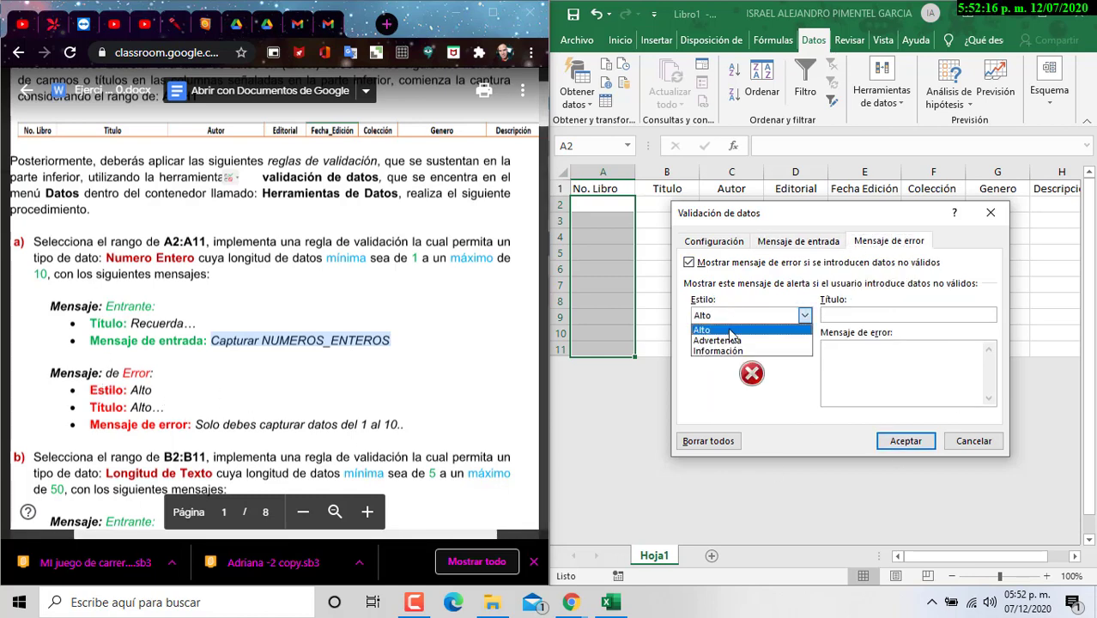
left_click(728, 330)
left_click(849, 315)
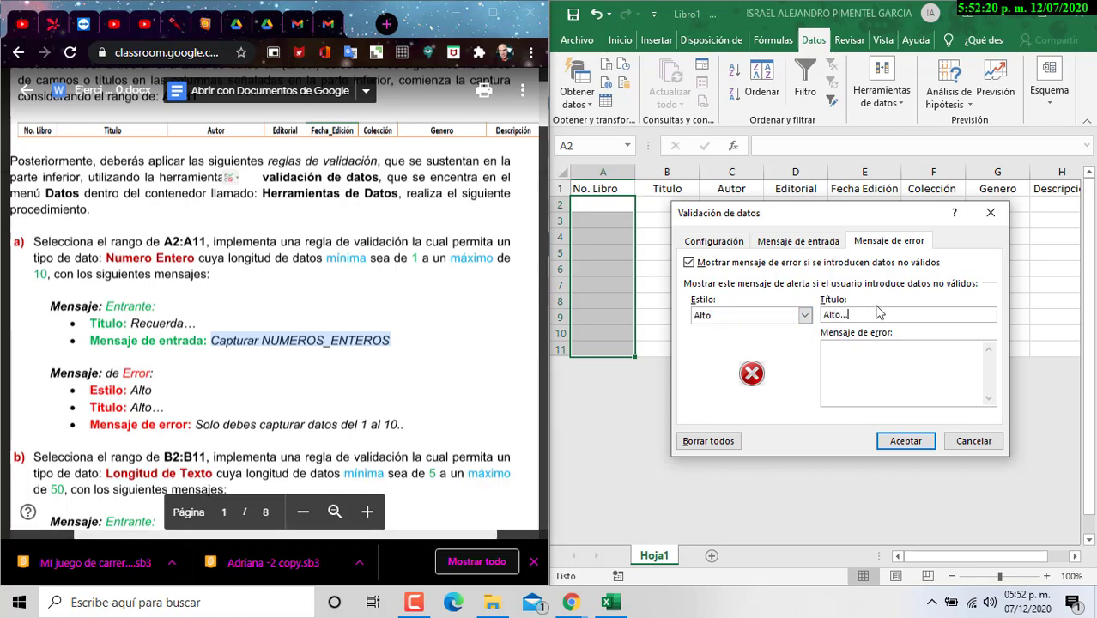
type("Alto...")
left_click_drag(195, 424, 403, 427)
key("ctrl+c")
left_click(859, 395)
key("ctrl+v")
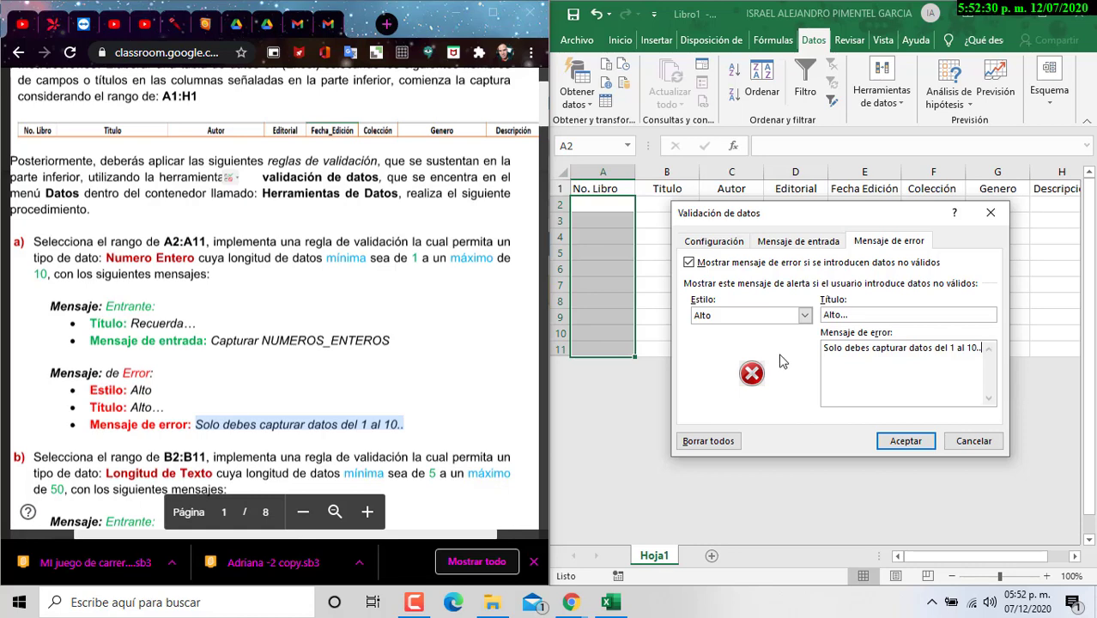
Step: Review the input message, error alert and criteria tabs of the validation rule
left_click(781, 243)
left_click(713, 242)
left_click(777, 242)
left_click(888, 242)
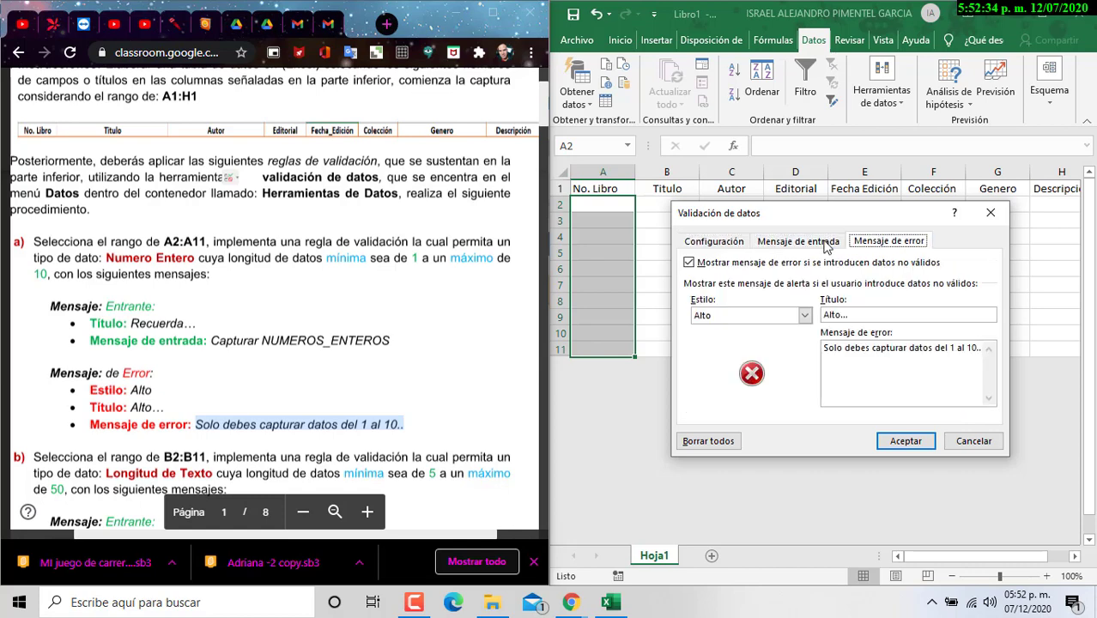
left_click(711, 242)
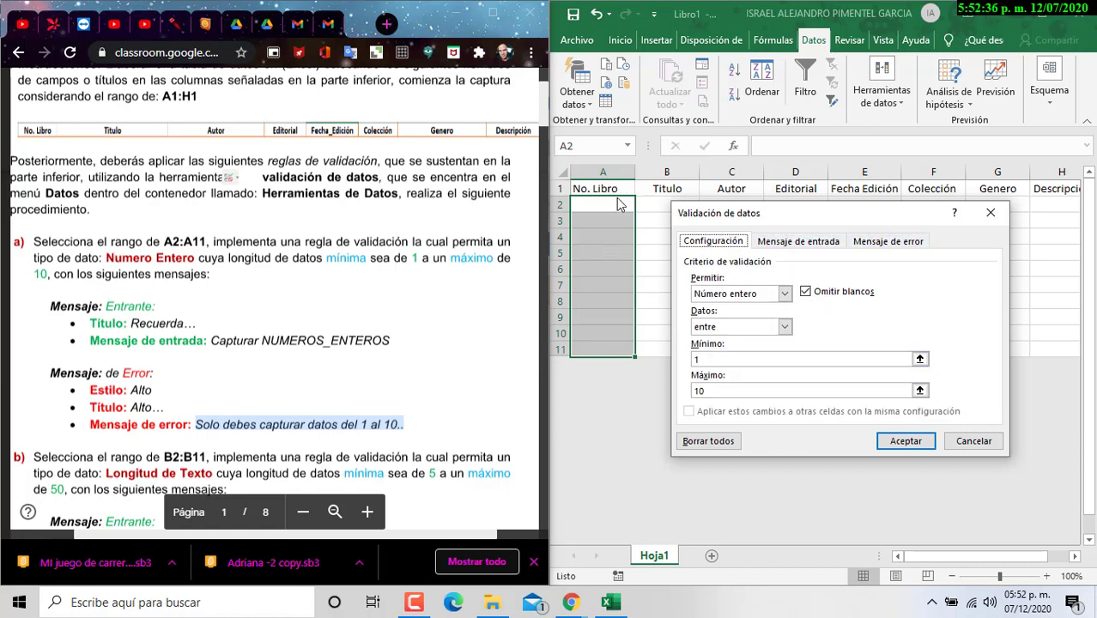
Step: Apply the rule and check the Recuerda… input message on cells down column A
left_click(906, 441)
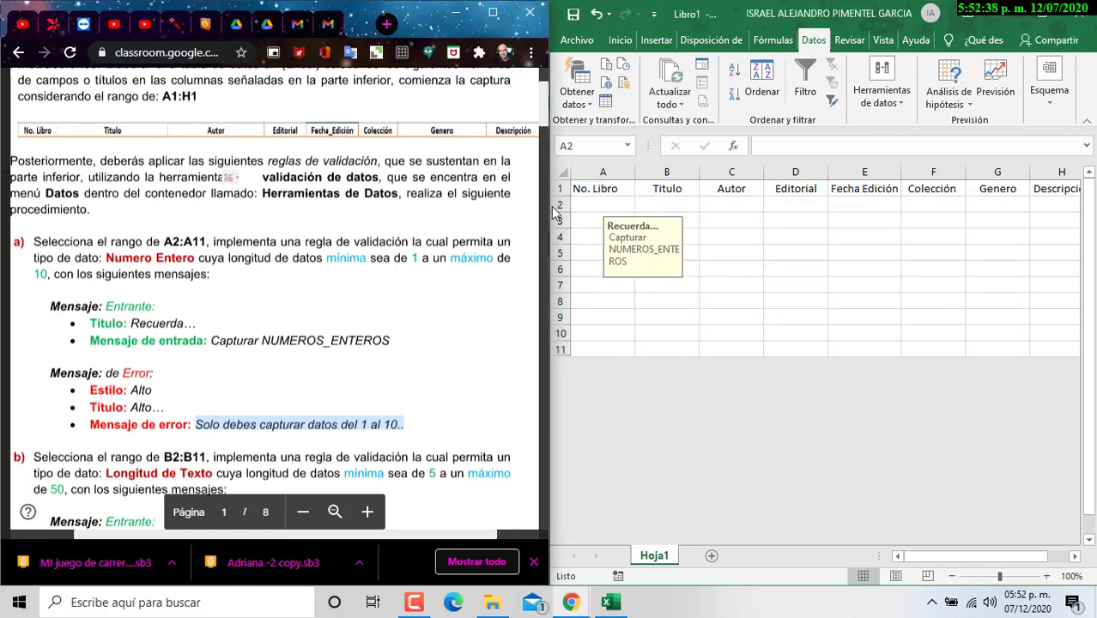
left_click(602, 217)
left_click(592, 268)
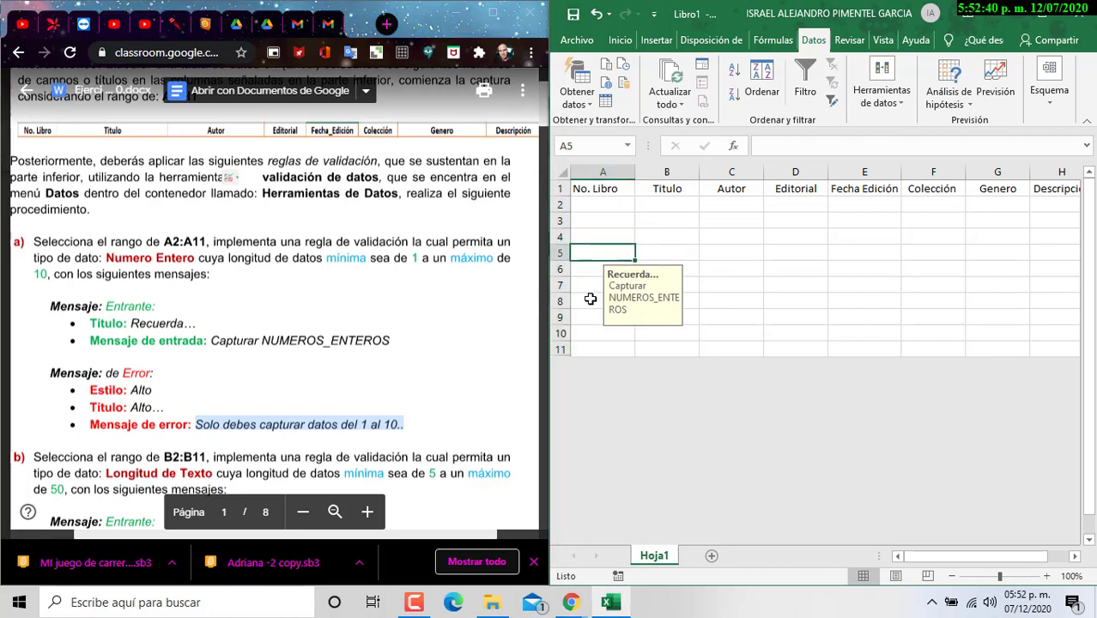
left_click(593, 301)
left_click(597, 346)
left_click(592, 301)
left_click(593, 237)
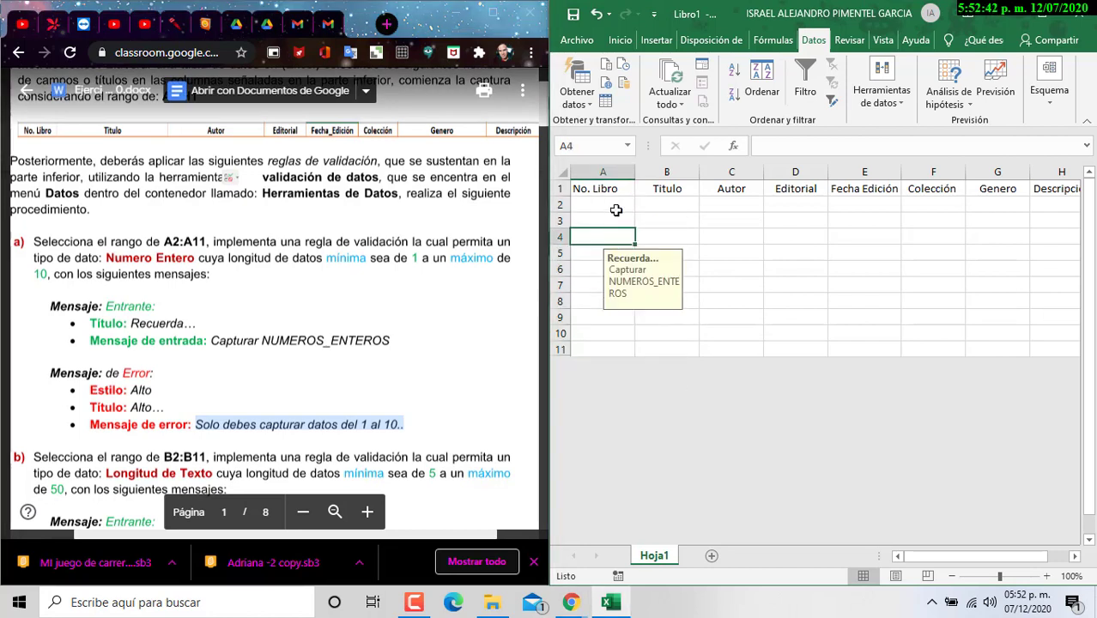
left_click(601, 204)
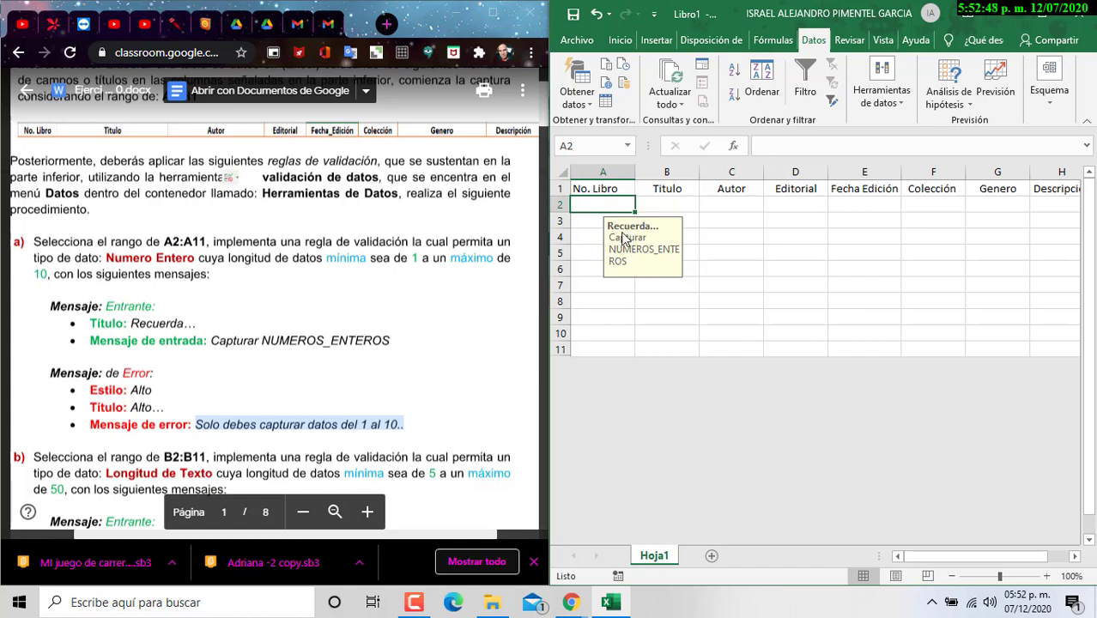
Step: Test entering 0 and 11 in A2, then cancel the rejected entry
type("0")
key("Return")
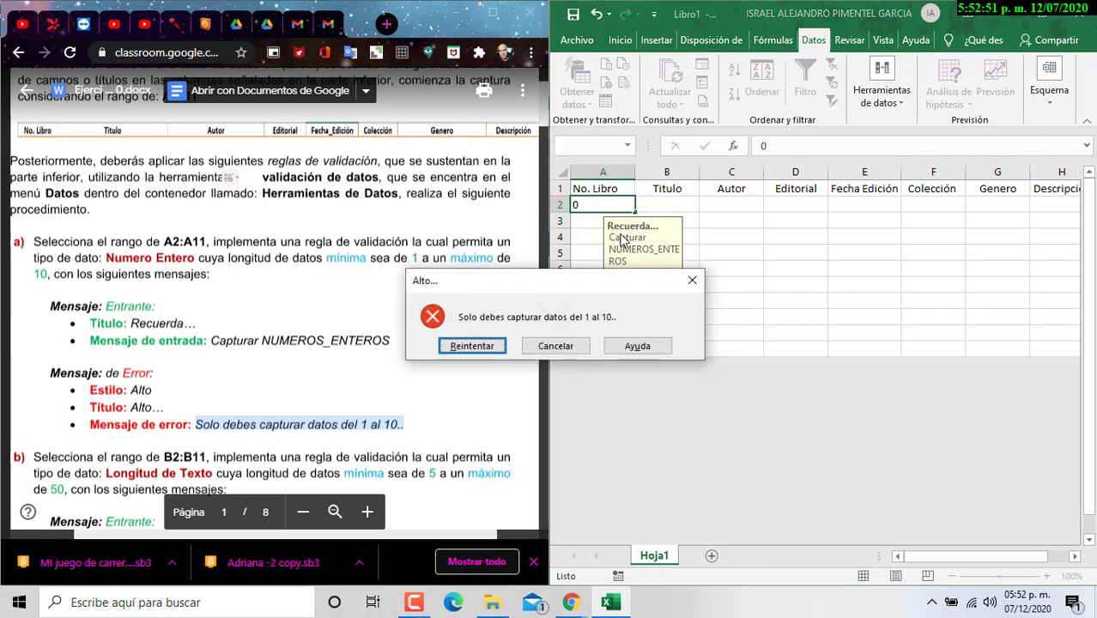
left_click_drag(556, 283, 888, 245)
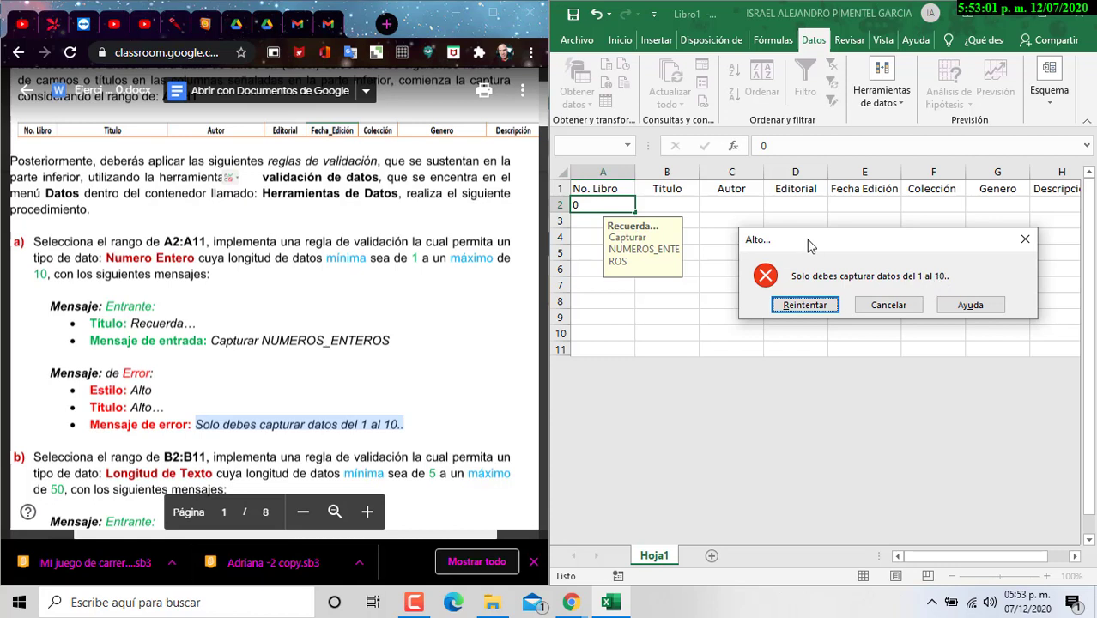
left_click(827, 304)
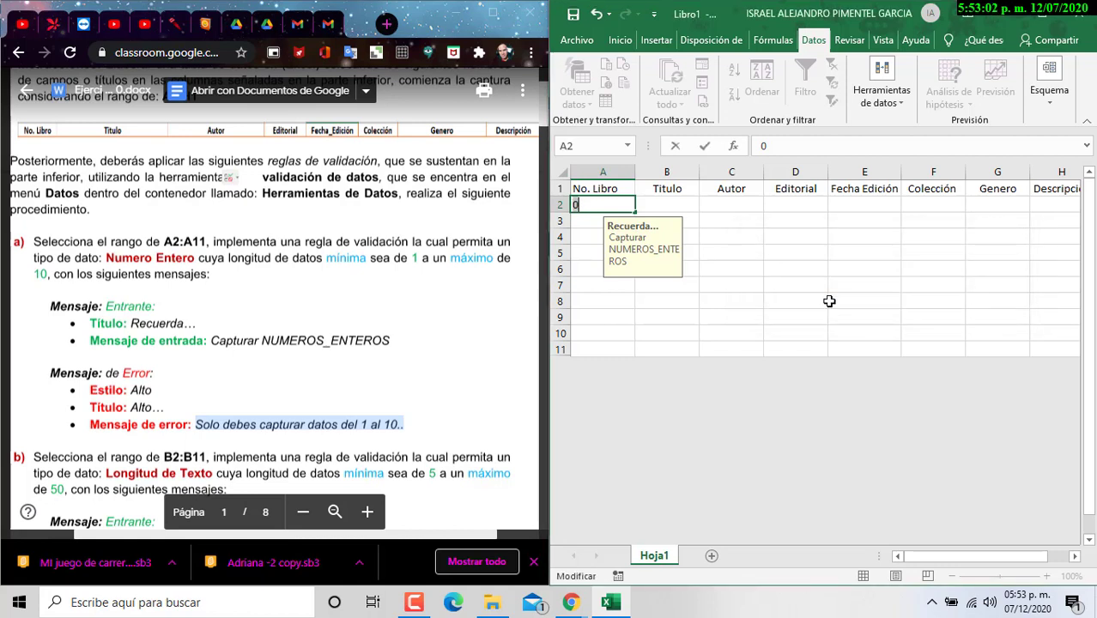
type("11")
key("Return")
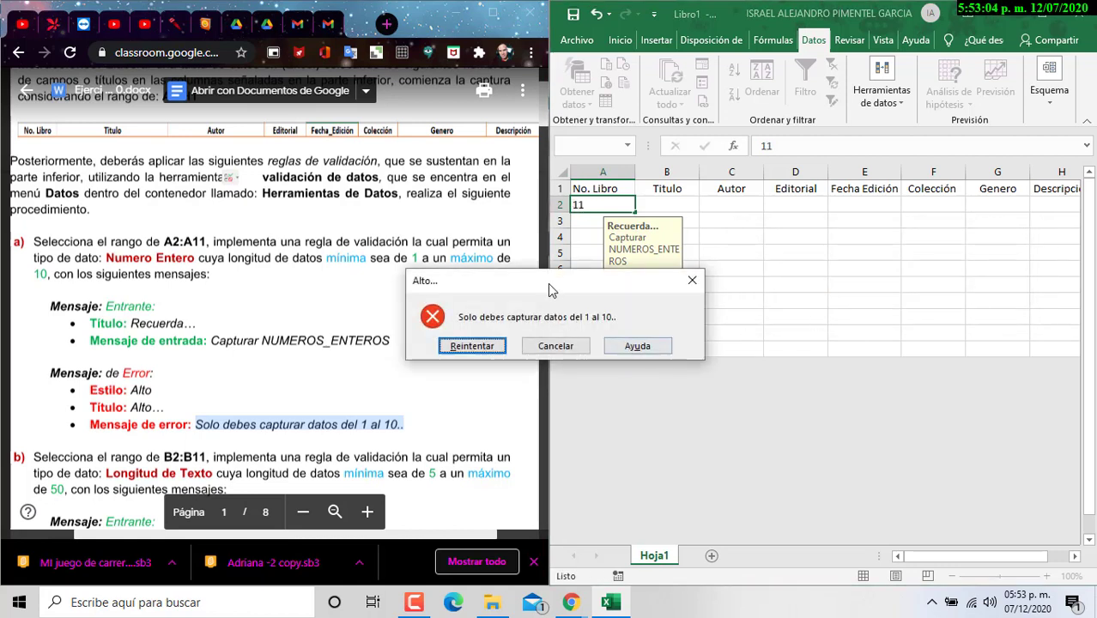
left_click_drag(543, 279, 887, 255)
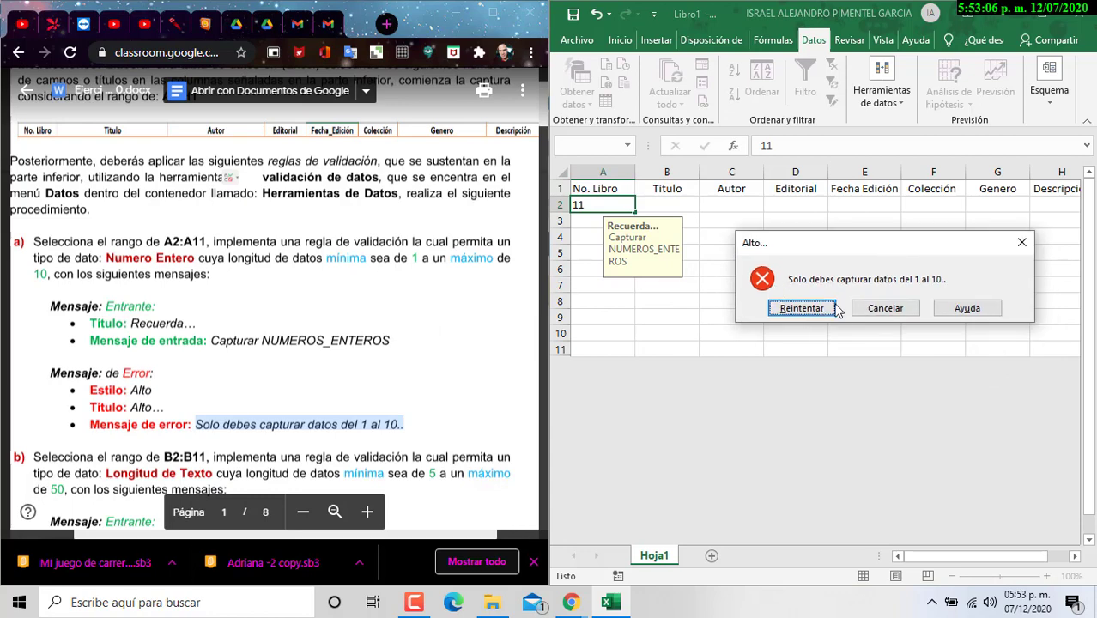
left_click(1028, 246)
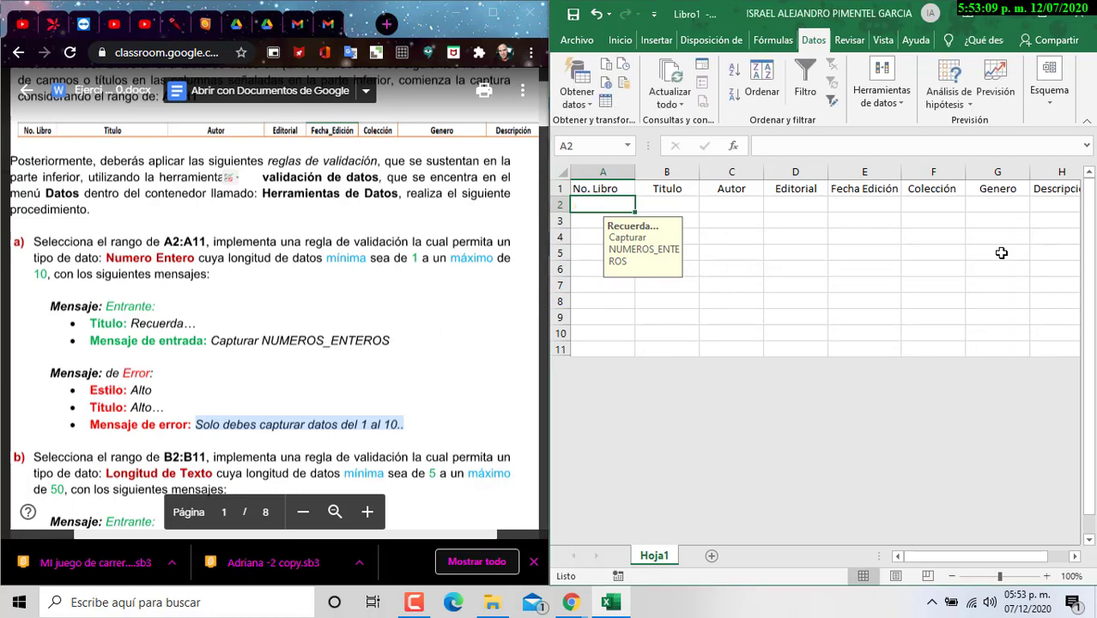
Step: Enter the book numbers 1 through 10 down cells A2:A11
type("1")
key("Return")
type("2")
key("Return")
type("3")
key("Return")
type("4")
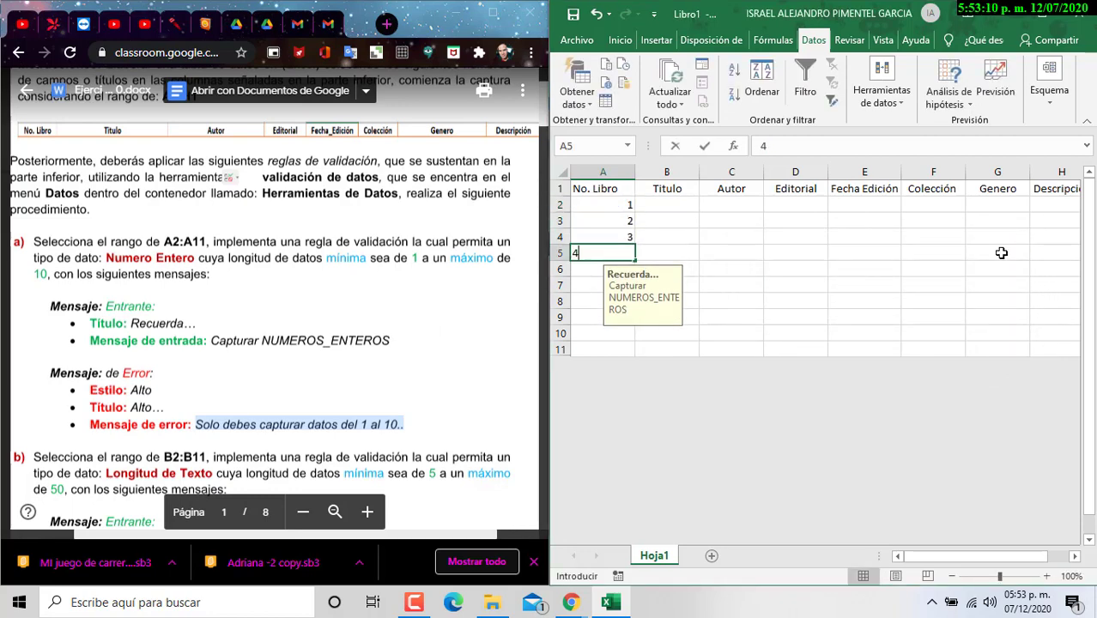
key("Return")
type("5")
key("Return")
type("6")
key("Return")
type("7")
key("Return")
type("8")
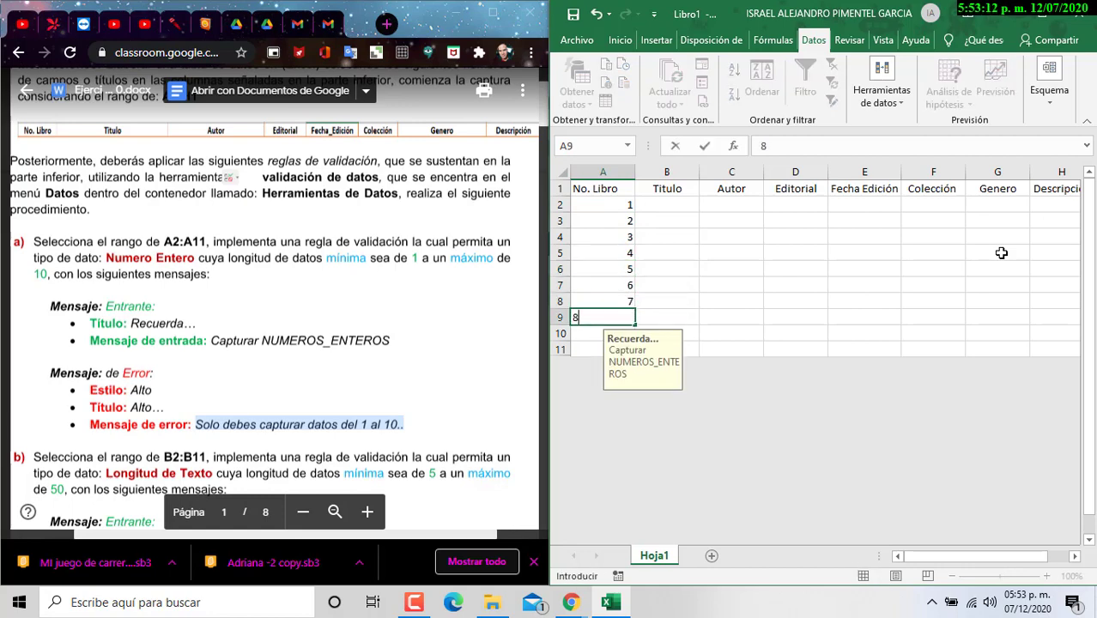
key("Return")
type("19")
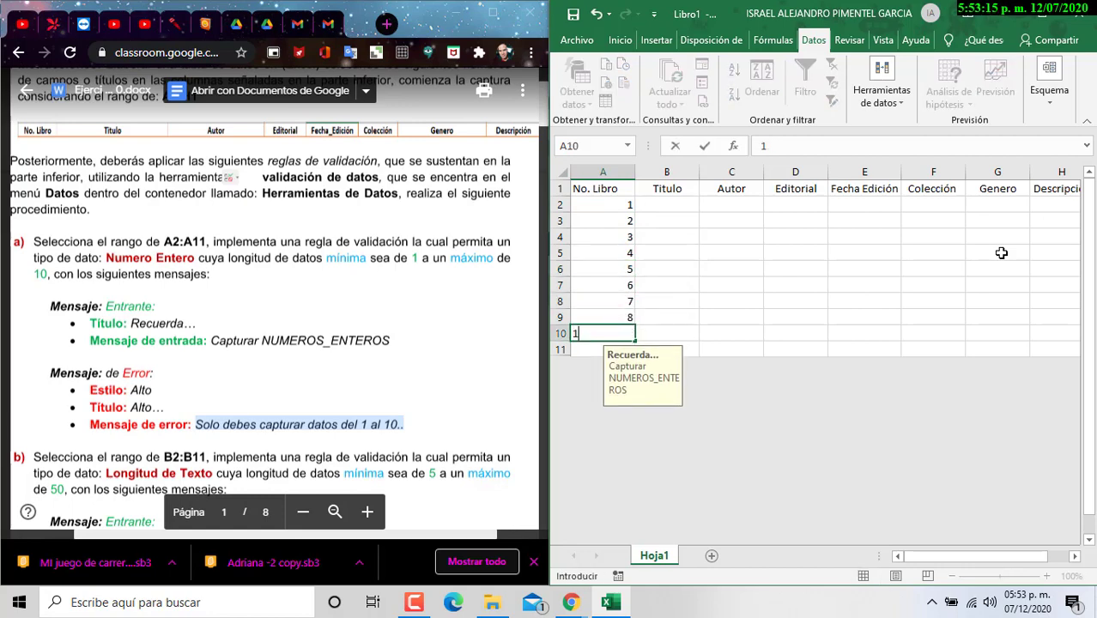
key("Return")
type("10")
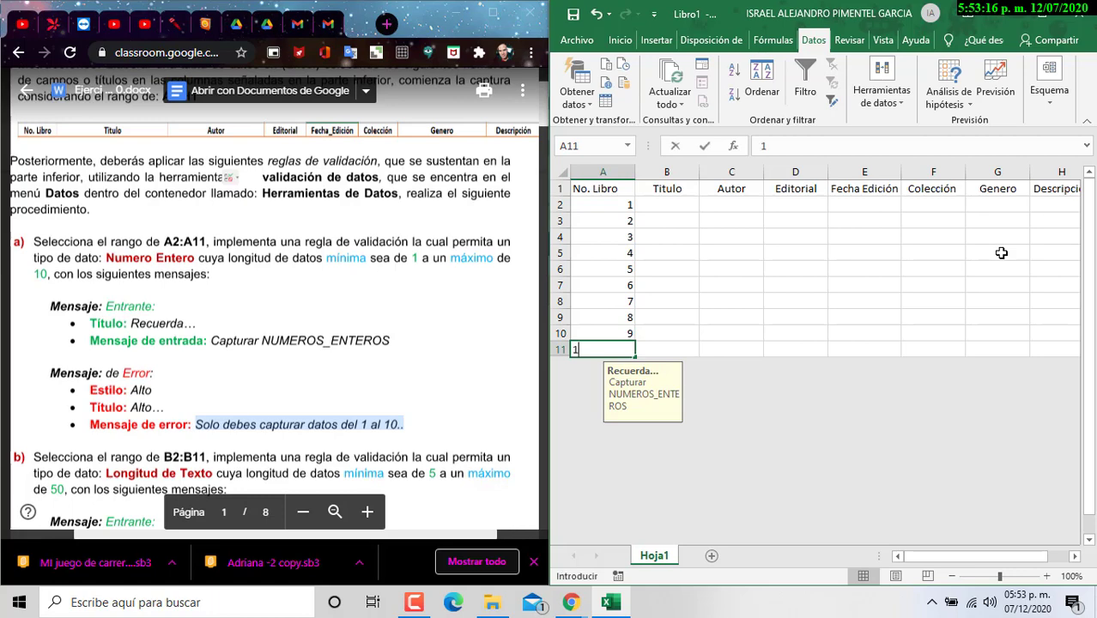
key("ctrl+Return")
key("Up")
key("Up")
key("Up")
key("Up")
key("Up")
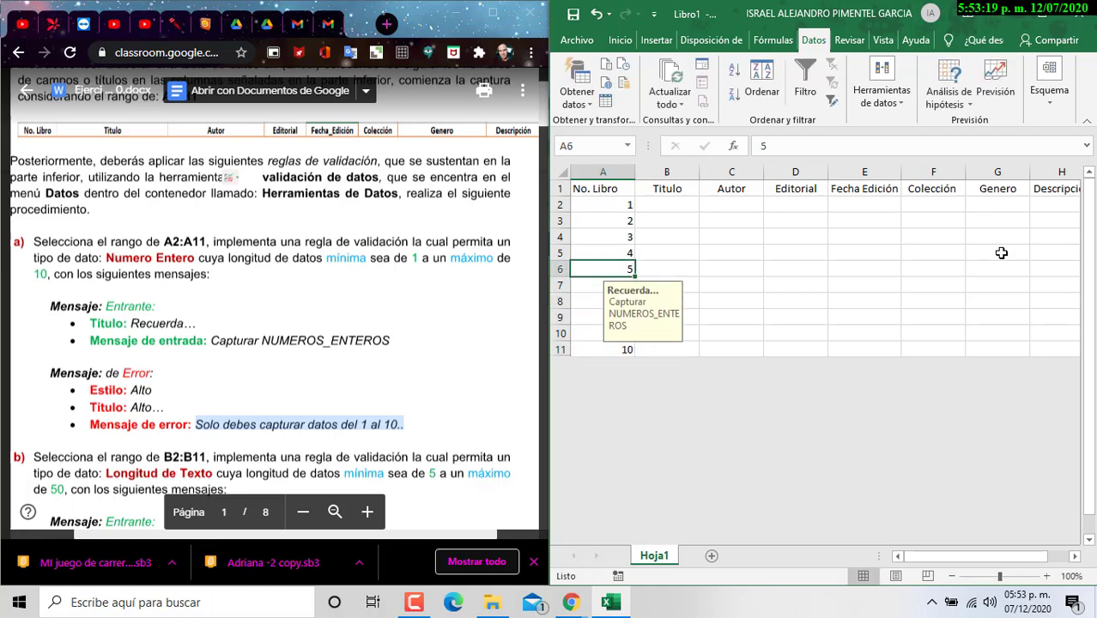
Step: Undo the accidental overwrites in A4:A6 so the numbering stays 1–10
left_click(614, 238)
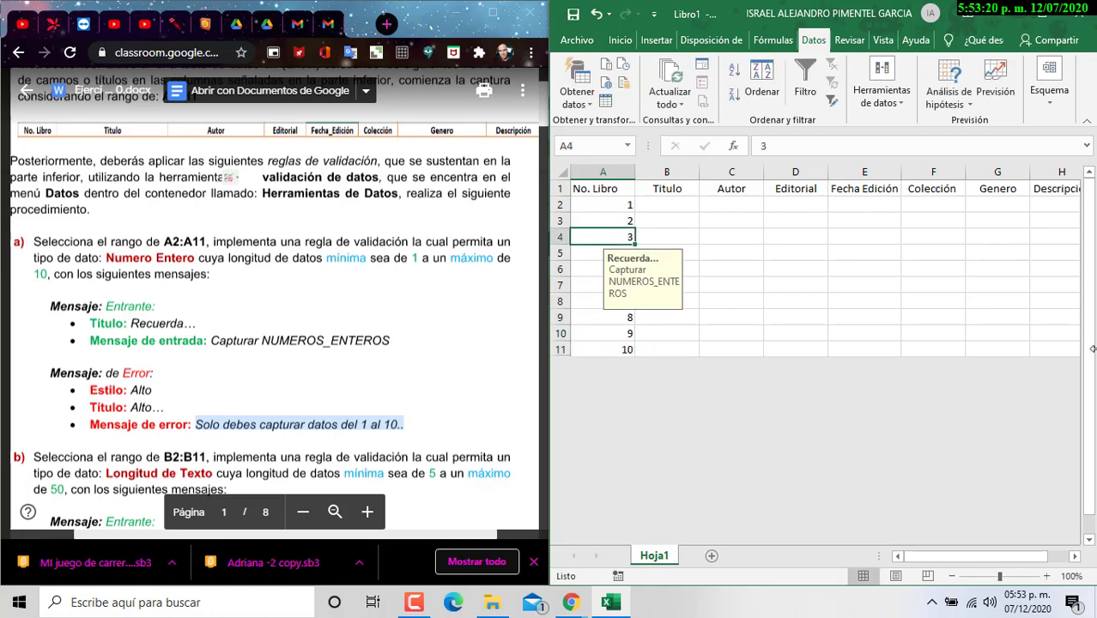
type("5")
key("Return")
type("6")
key("Return")
type("7")
key("Return")
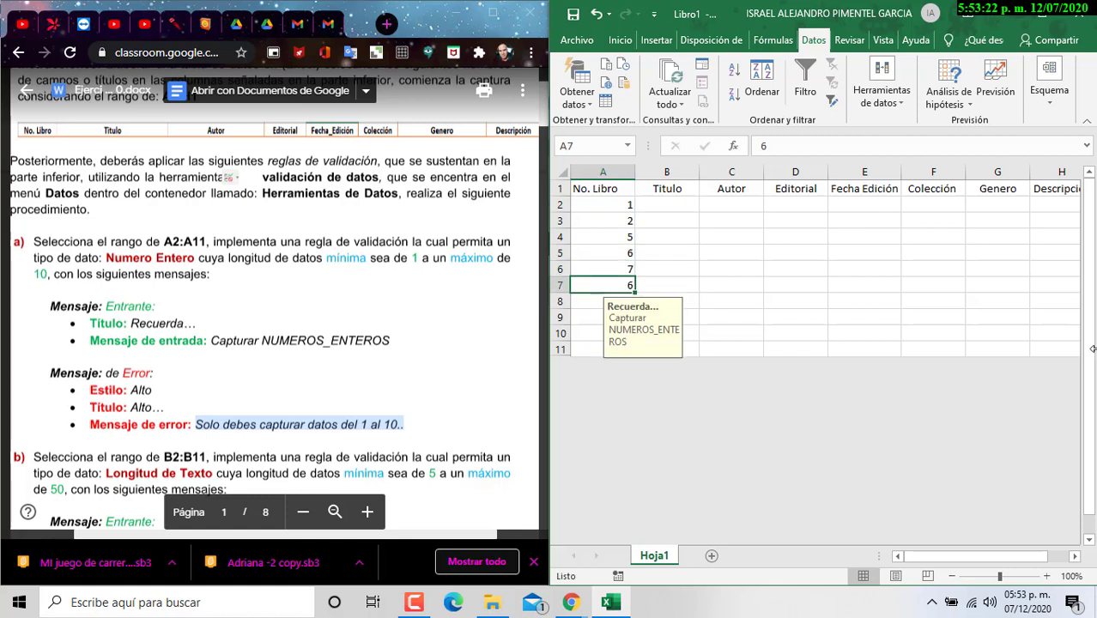
key("ctrl+z")
key("ctrl+z")
key("ctrl+z")
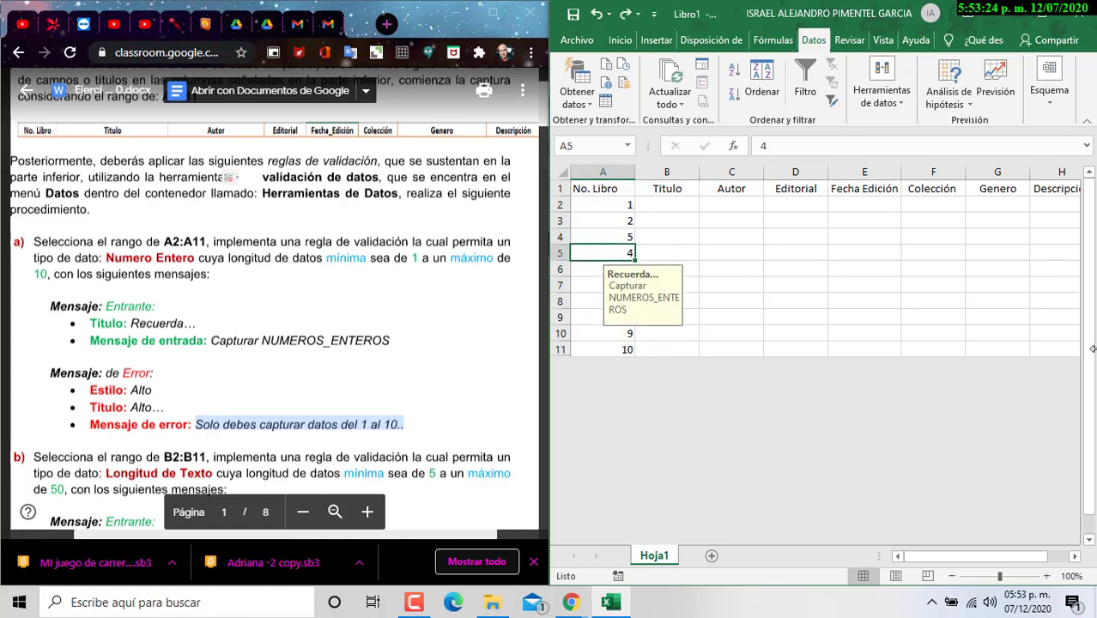
left_click(684, 249)
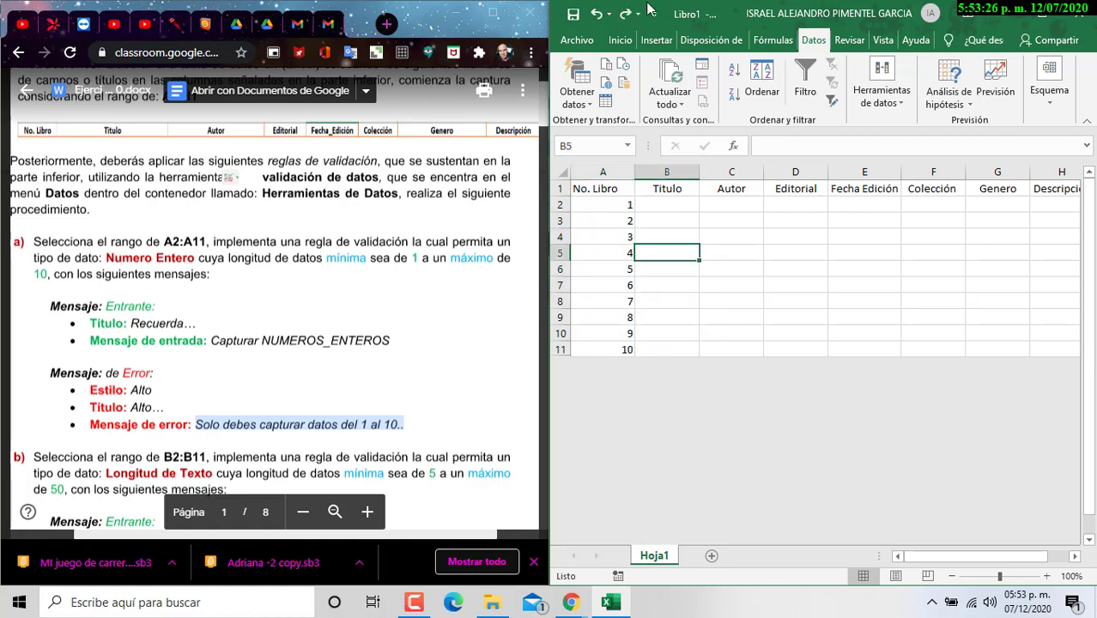
Step: Centre the book numbers in A2:A11
left_click_drag(618, 206, 618, 350)
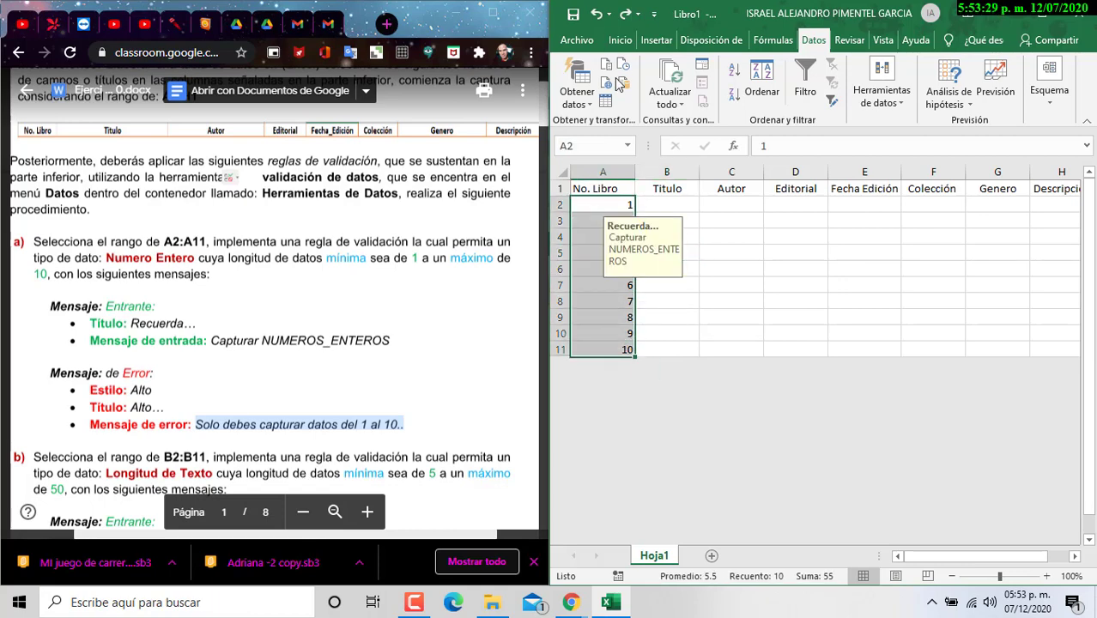
left_click(888, 116)
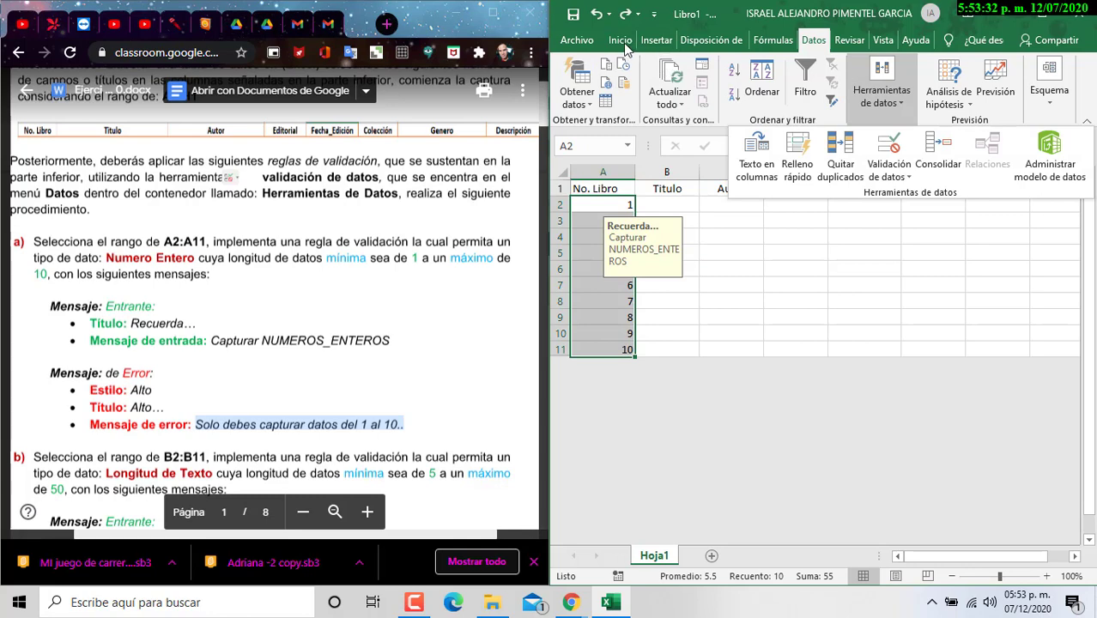
left_click(624, 42)
left_click(687, 82)
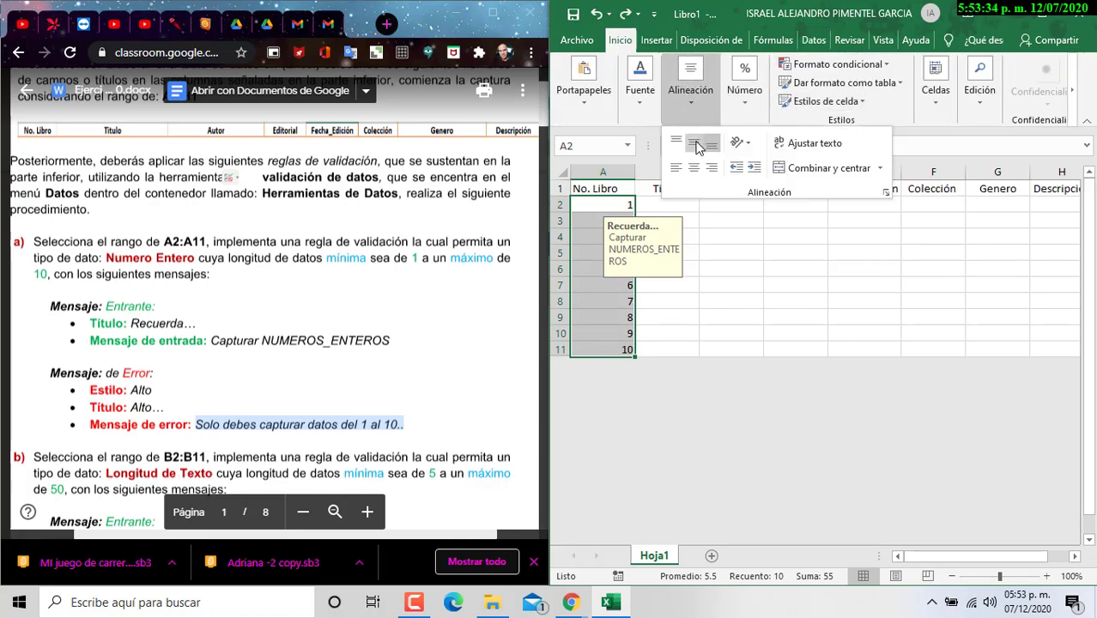
left_click(694, 169)
Step: Widen the Titulo column B to about 21.57 and select B2:B11
left_click(789, 319)
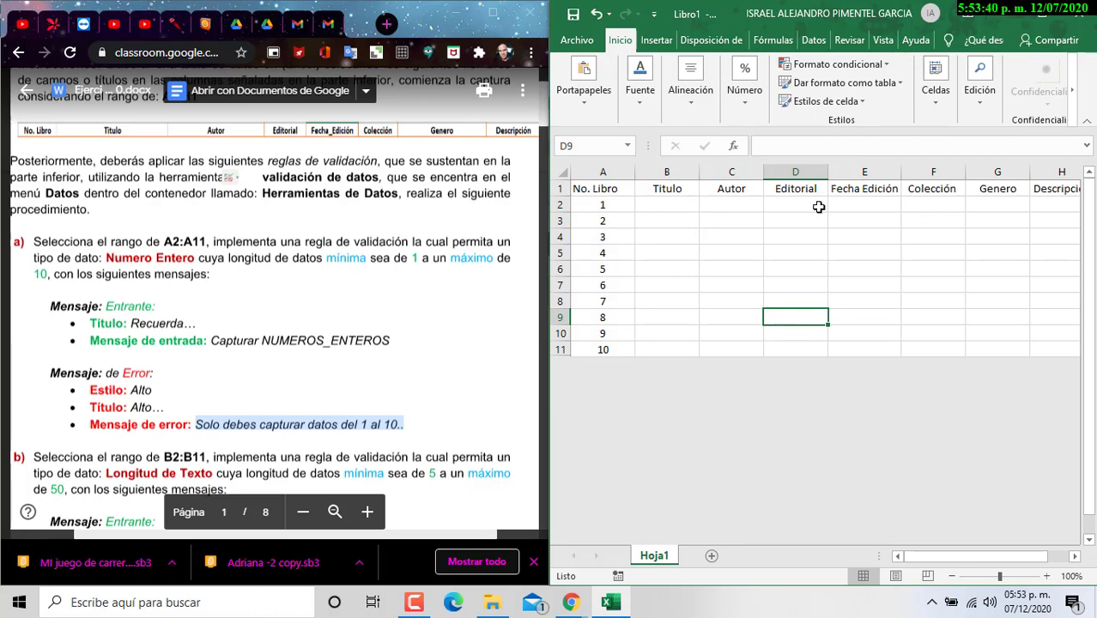
left_click_drag(700, 171, 765, 191)
left_click_drag(689, 206, 718, 392)
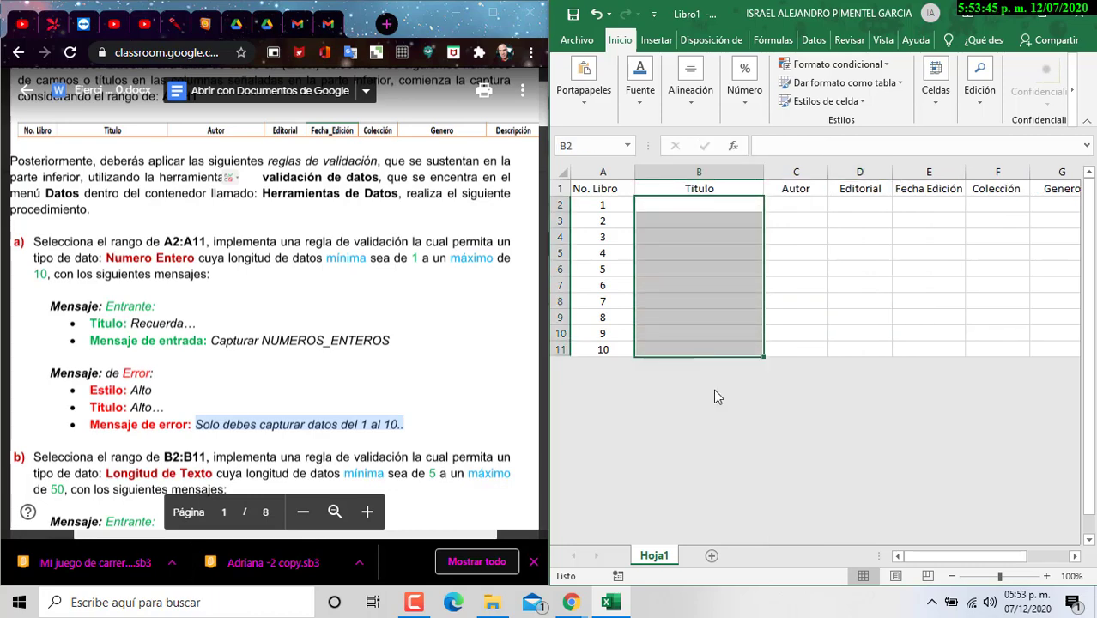
scroll(56, 165, "down", 5)
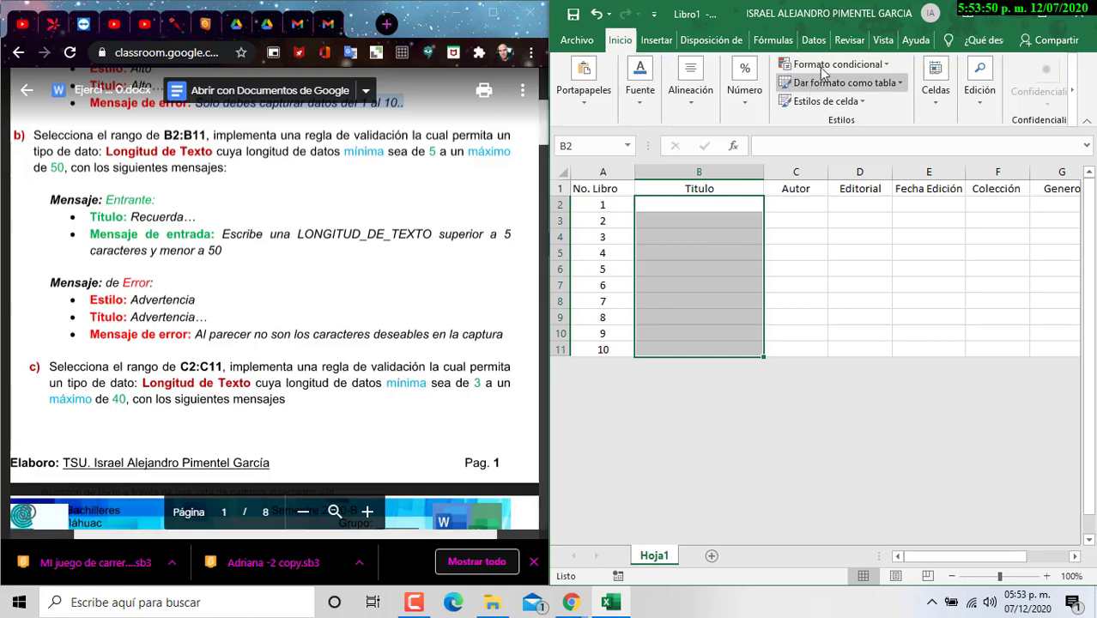
Step: Give B2:B11 a Longitud del texto validation between 5 and 50 characters
left_click(812, 41)
left_click(882, 93)
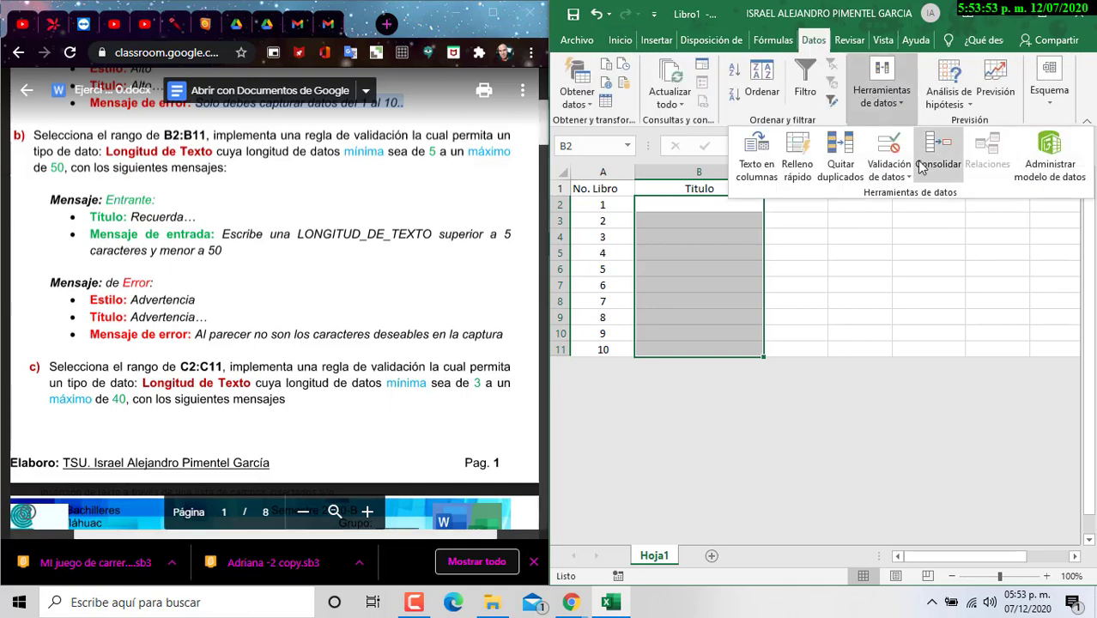
left_click(901, 153)
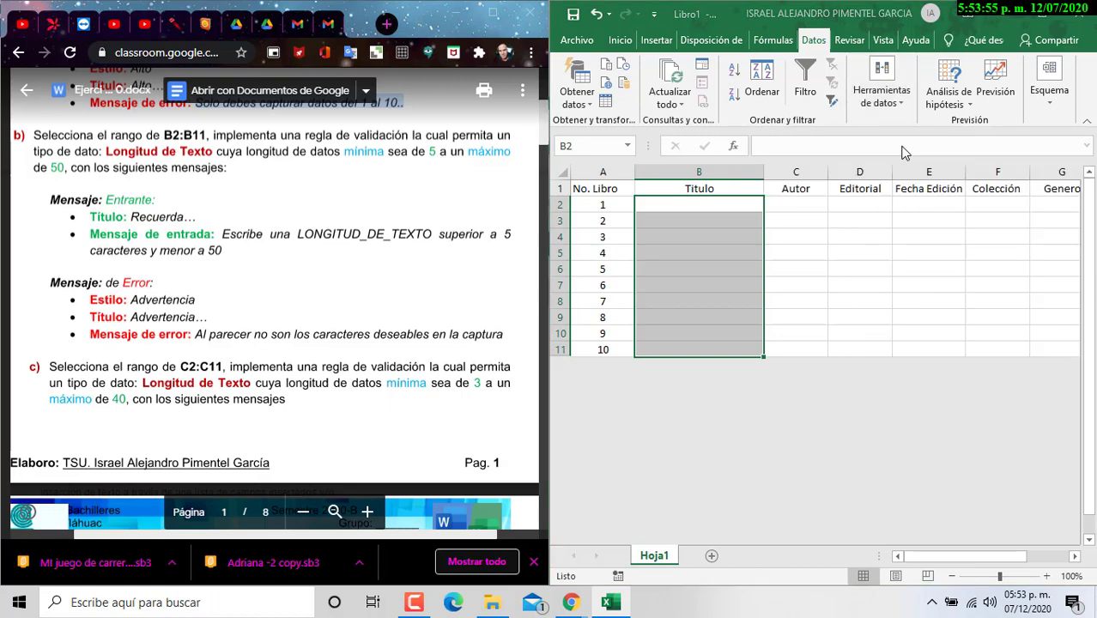
left_click_drag(844, 210, 859, 259)
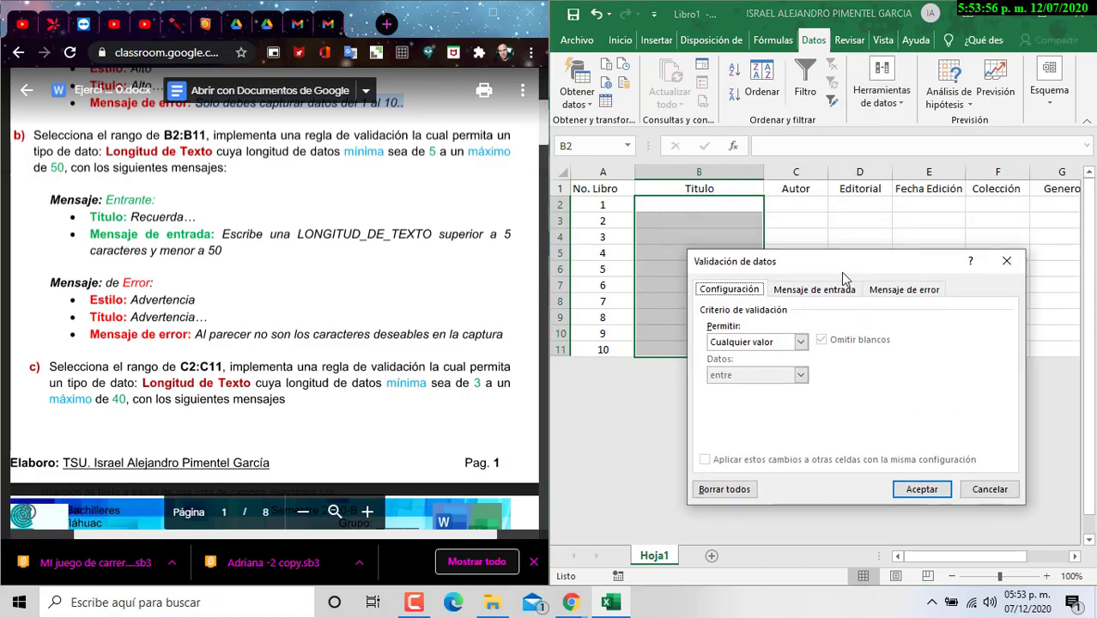
left_click(800, 343)
left_click(772, 420)
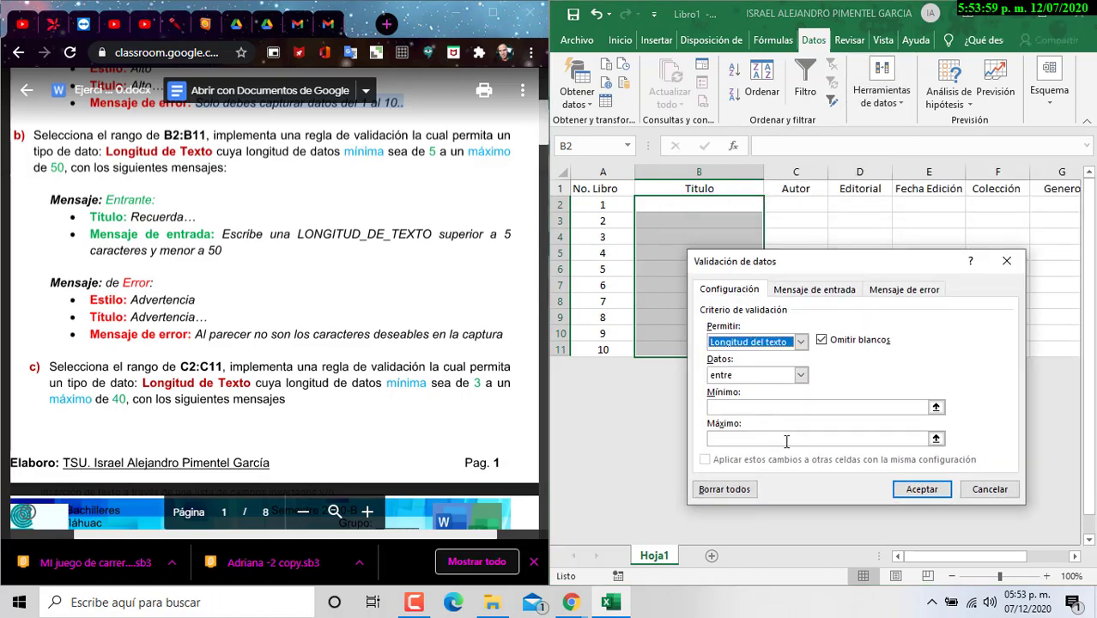
left_click(775, 408)
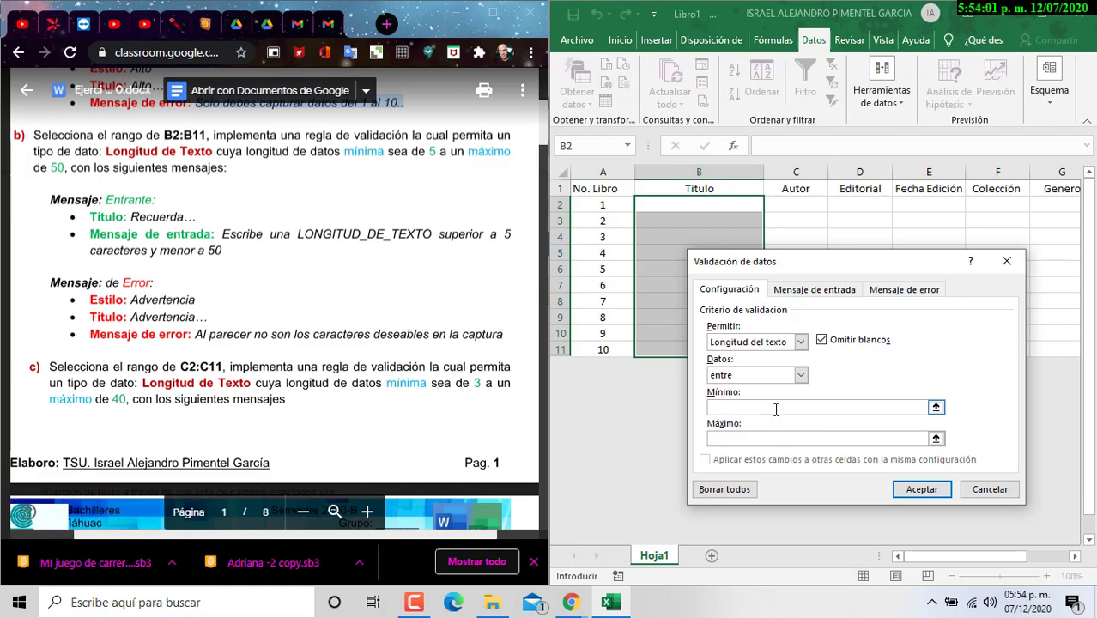
type("5")
left_click(770, 439)
type("5")
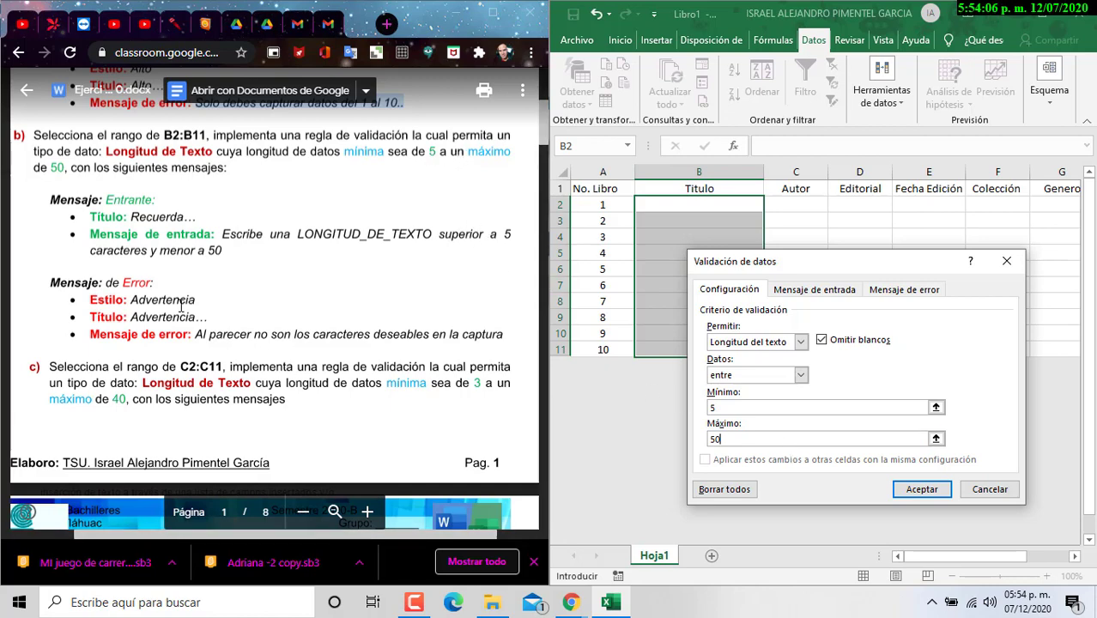
left_click(808, 293)
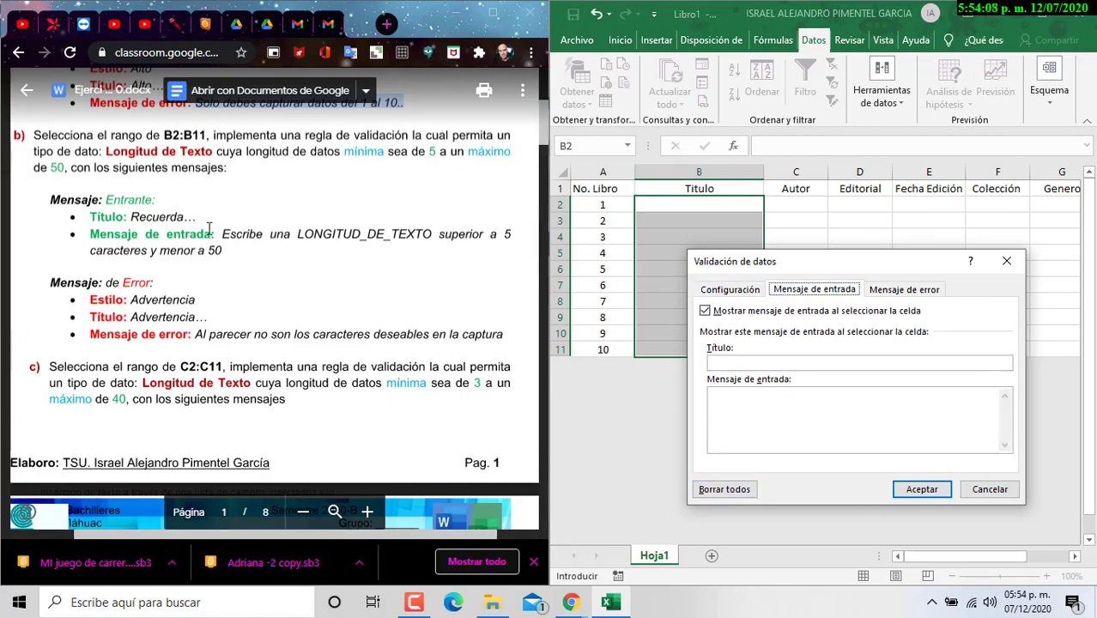
Step: Paste the instruction sentence as the titles' input message, edited into one paragraph
left_click_drag(223, 232, 222, 251)
key("ctrl+c")
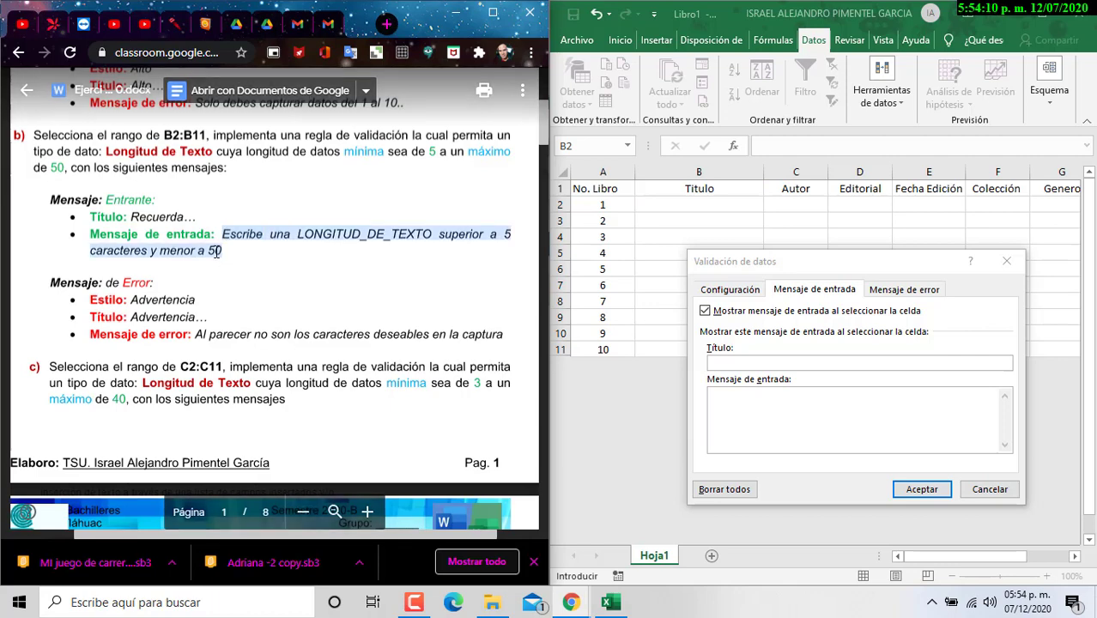
left_click(849, 429)
key("ctrl+v")
key("ctrl+a")
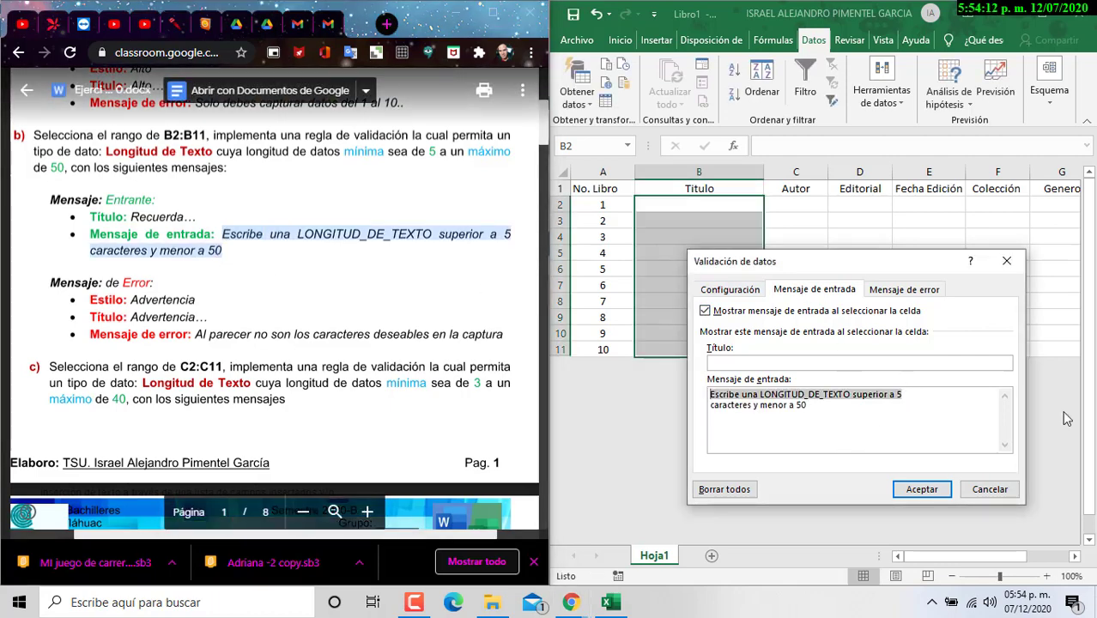
key("ctrl+Home")
key("Delete")
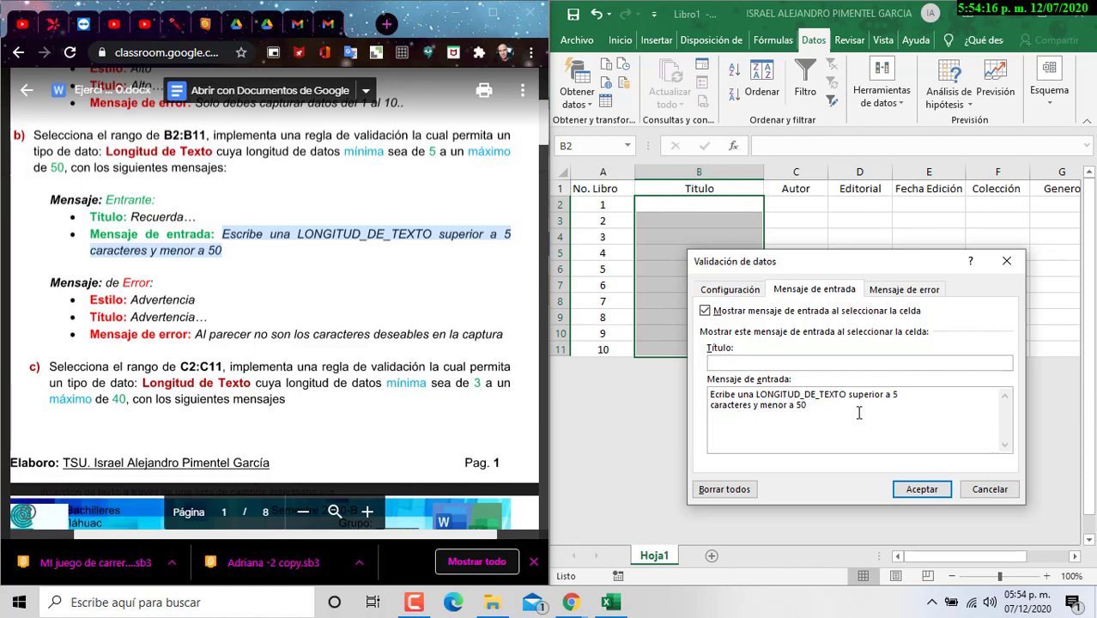
type("s")
key("Delete")
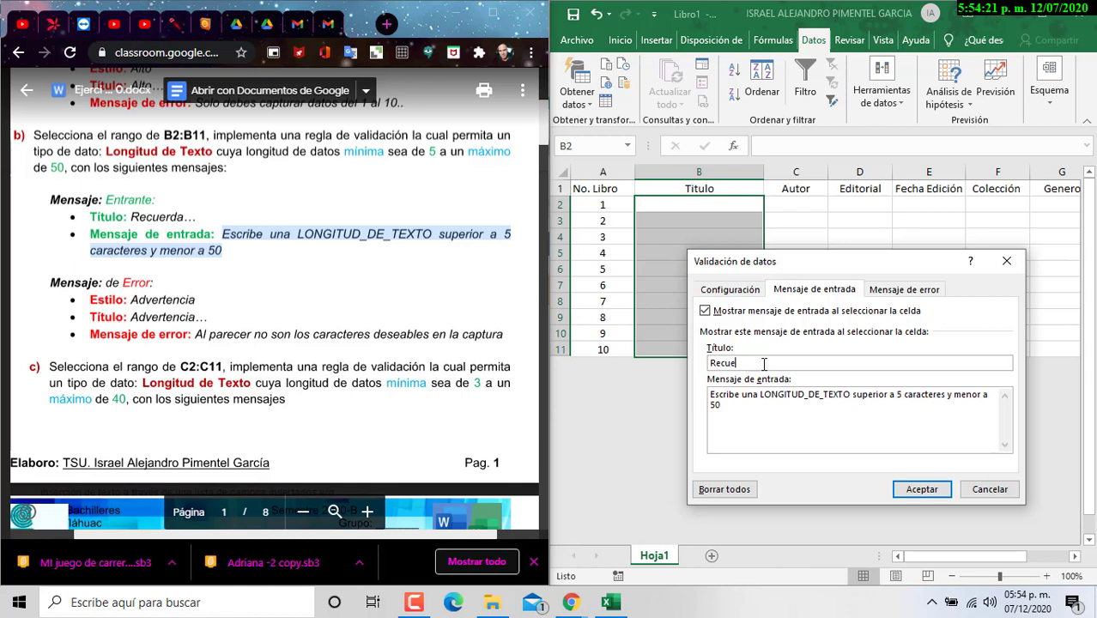
left_click(885, 290)
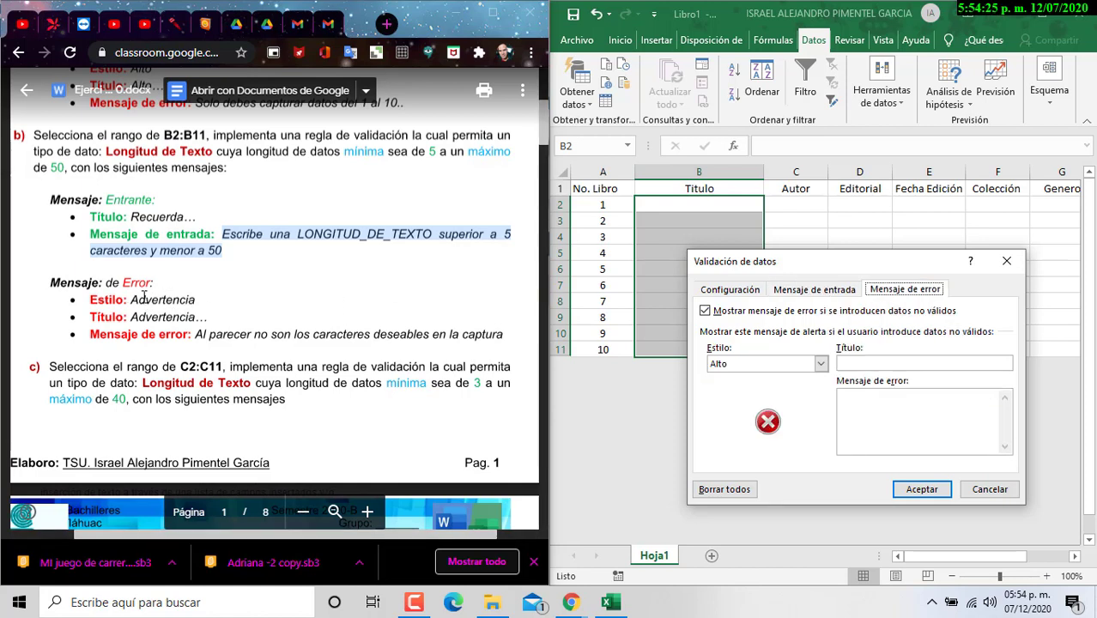
Step: Add a Warning-style alert titled Advertencia... with the pasted error sentence, and apply it
left_click(821, 363)
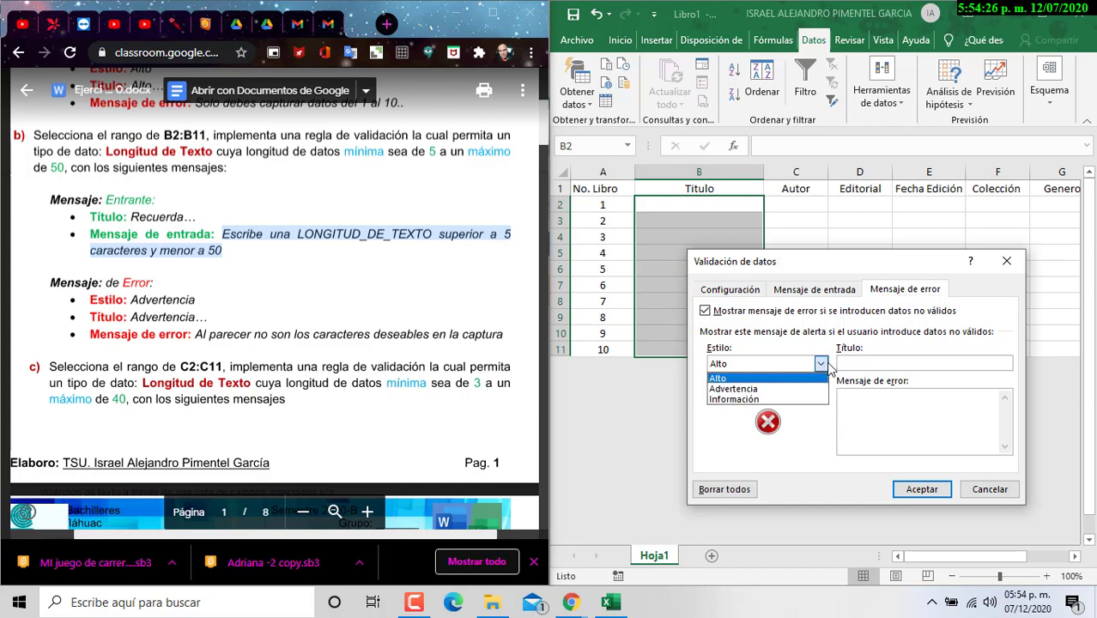
left_click(760, 390)
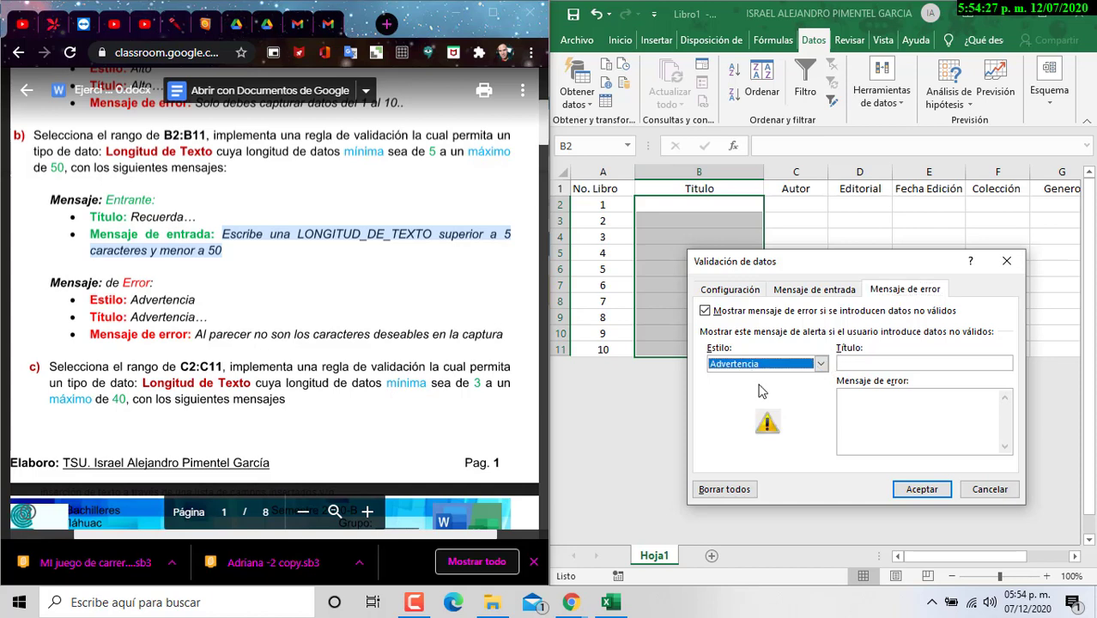
left_click(277, 341)
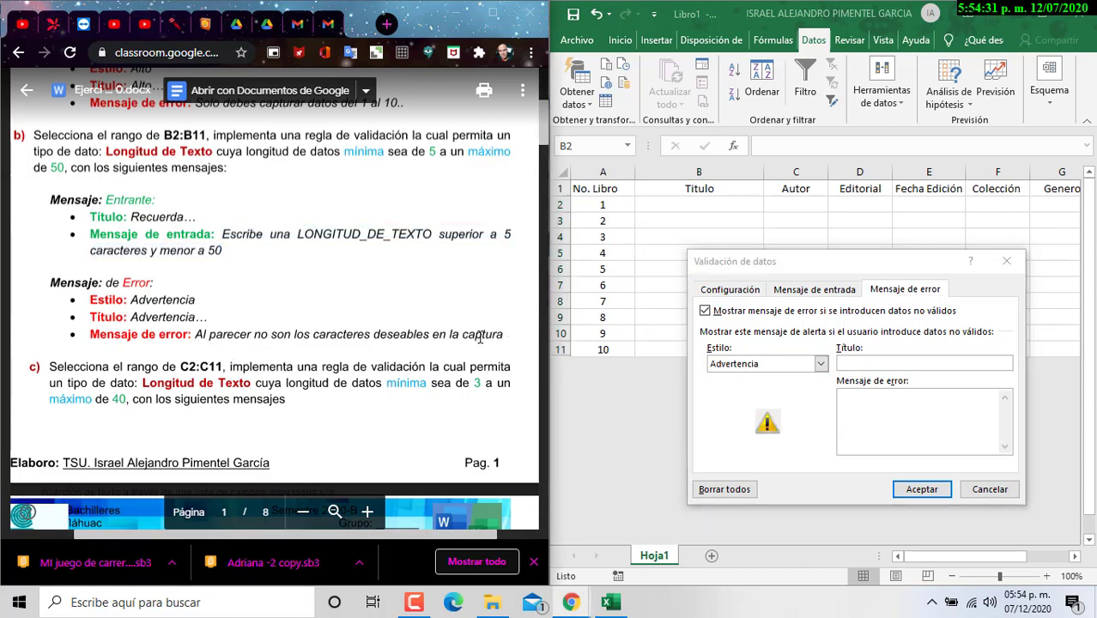
left_click_drag(197, 335, 505, 342)
key("ctrl+c")
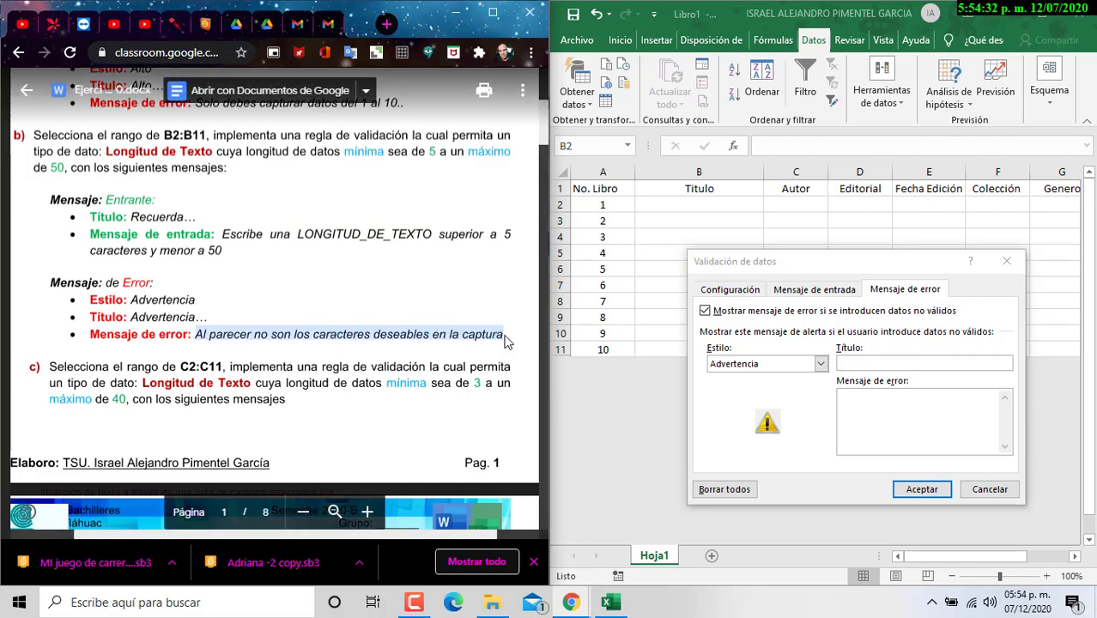
left_click(873, 395)
key("ctrl+v")
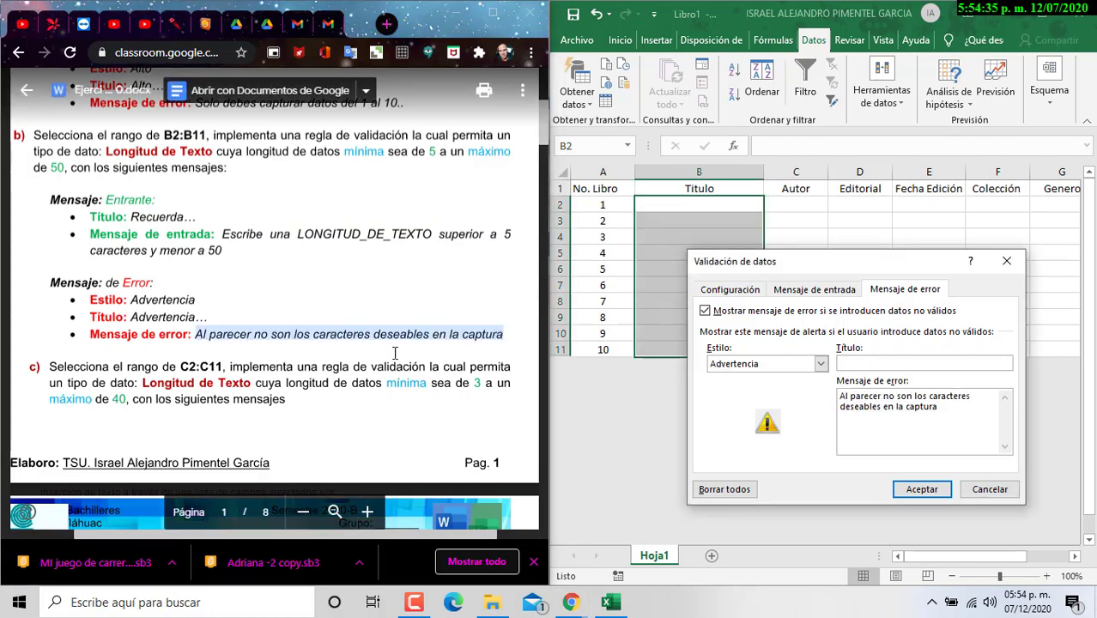
left_click(905, 365)
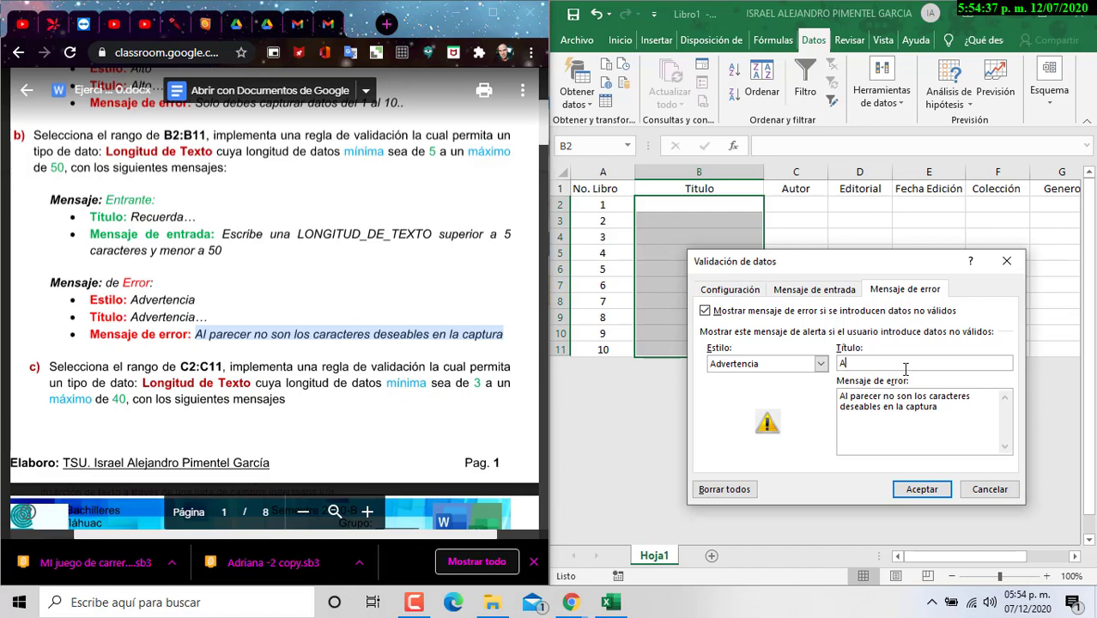
type("Advertencia...")
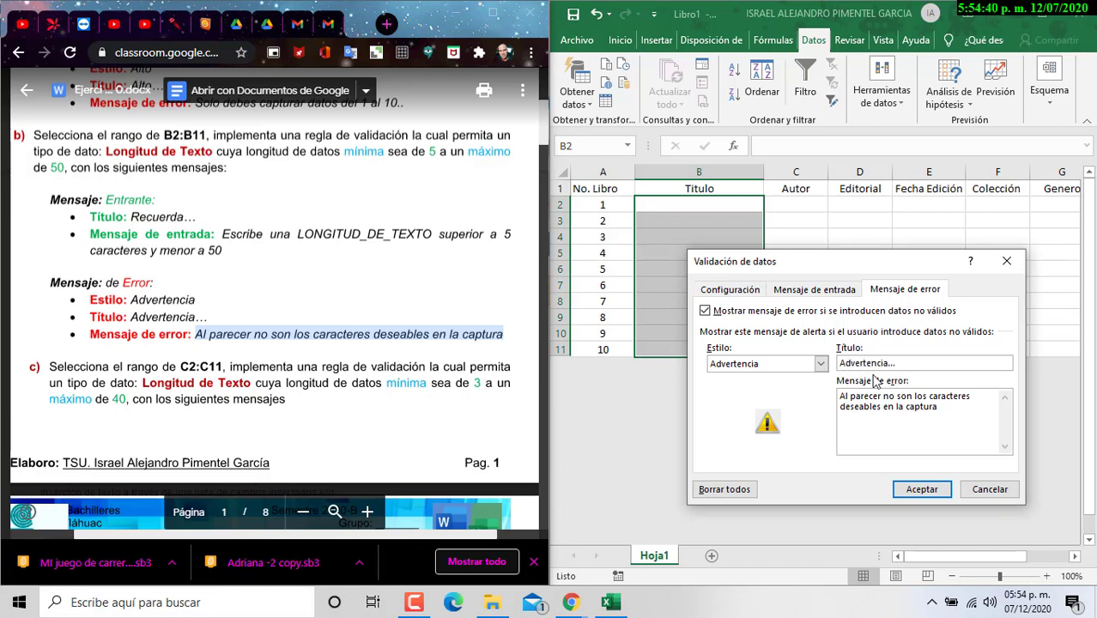
left_click(897, 489)
Step: Enter 'Calculo Integral y Diferencial' in B2 and autofit column B
left_click(701, 207)
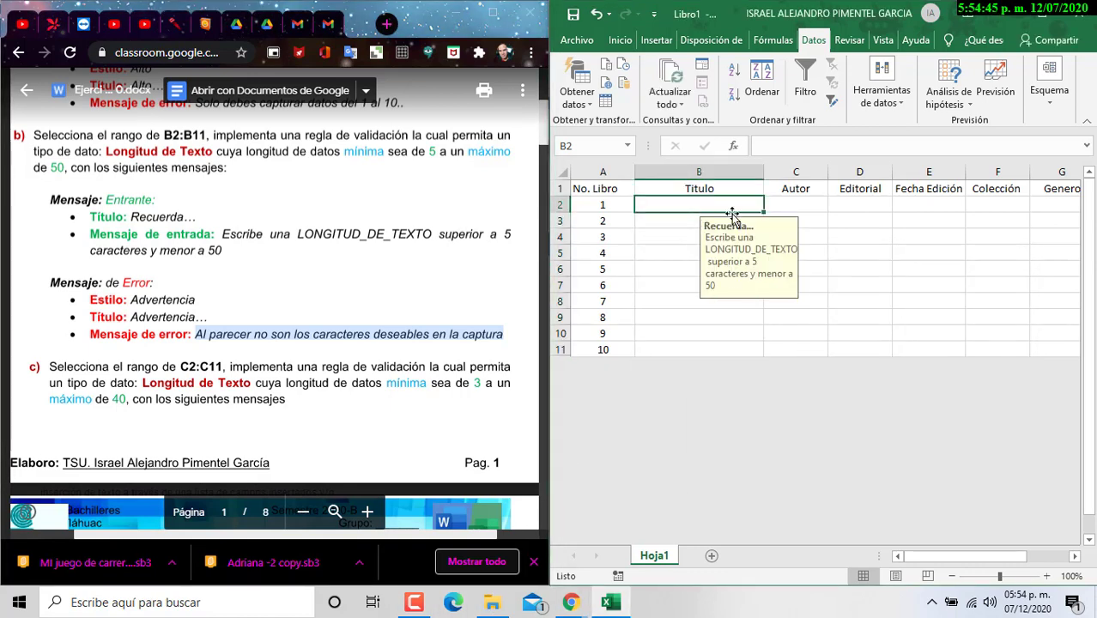
type("C")
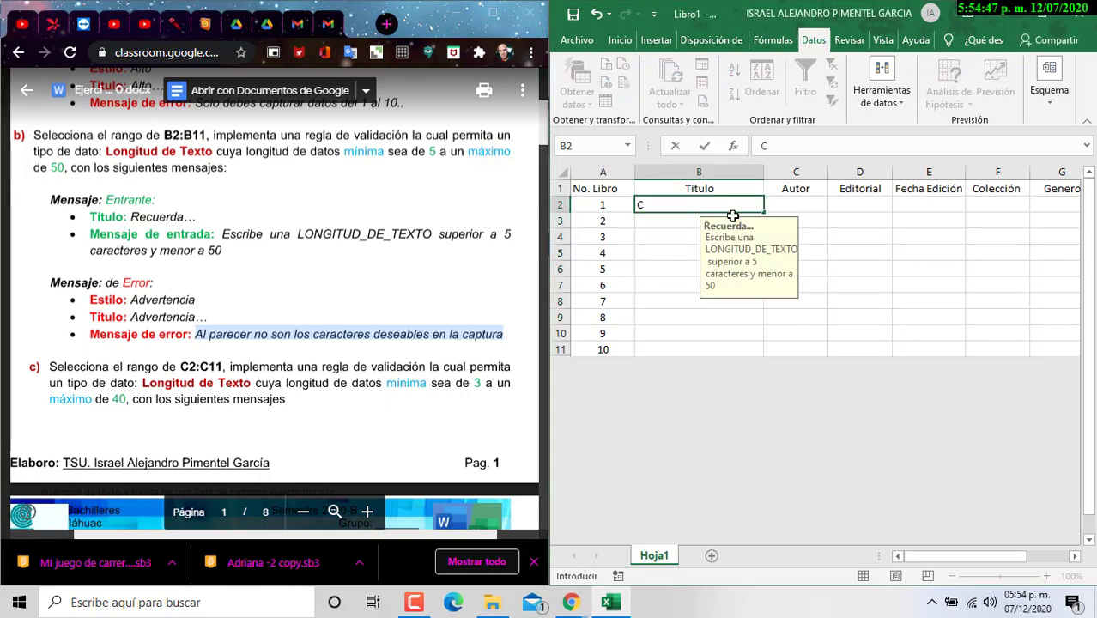
type("alculo d")
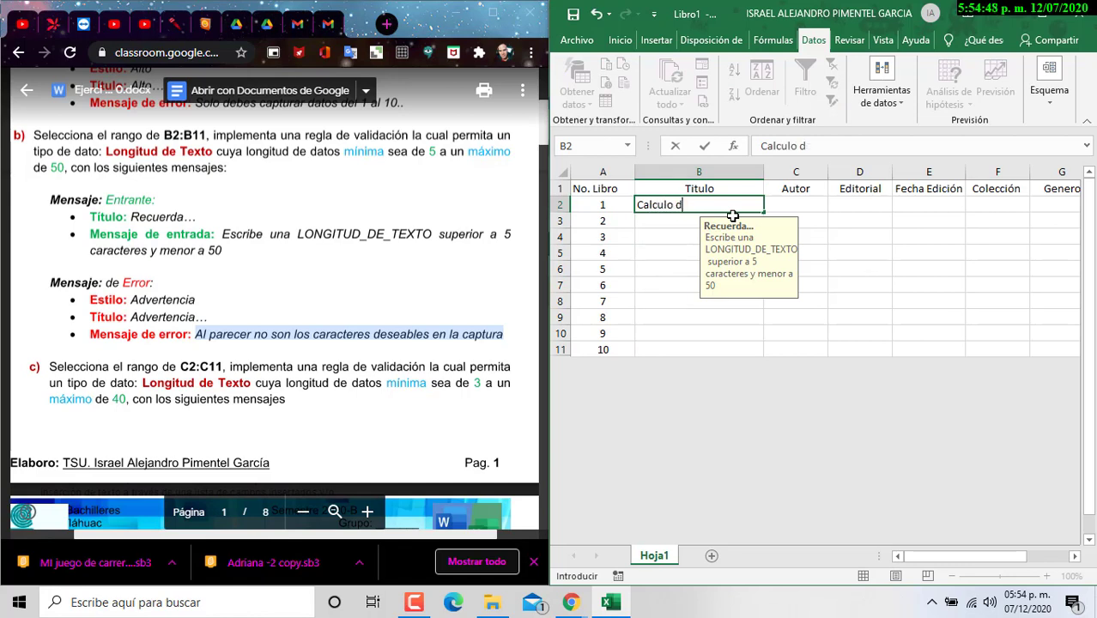
type("e tegral y")
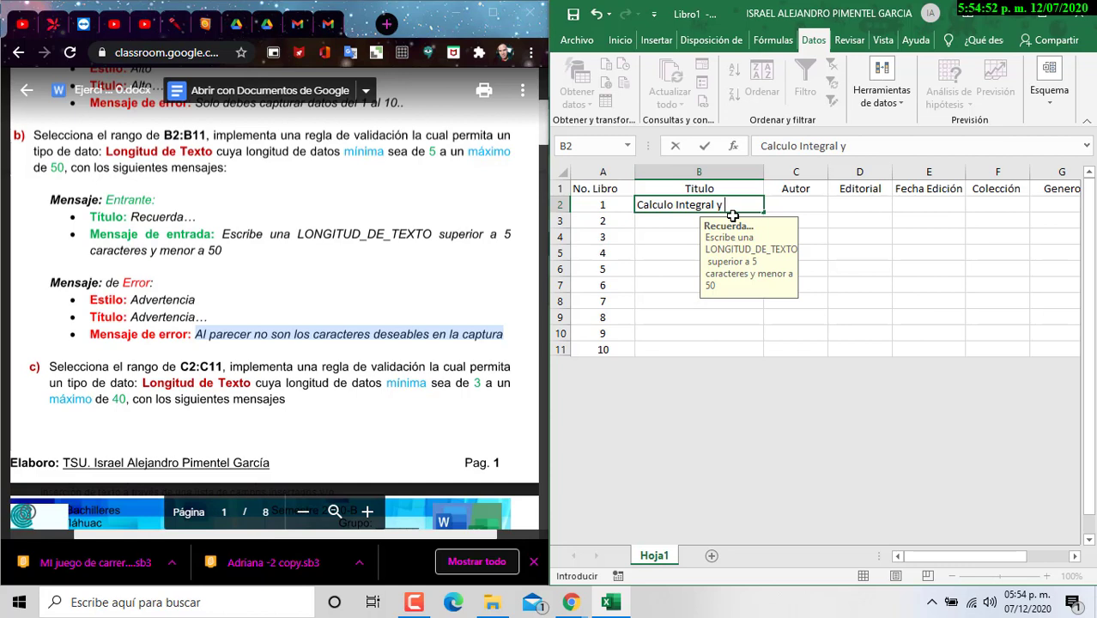
type(" Diferencial")
key("Return")
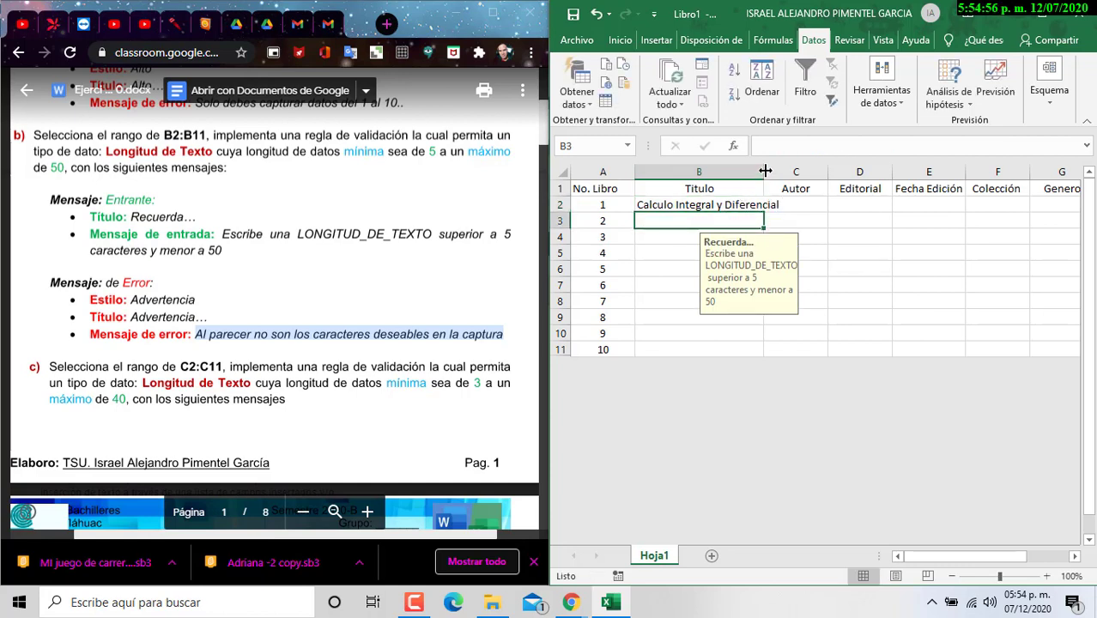
double_click(763, 172)
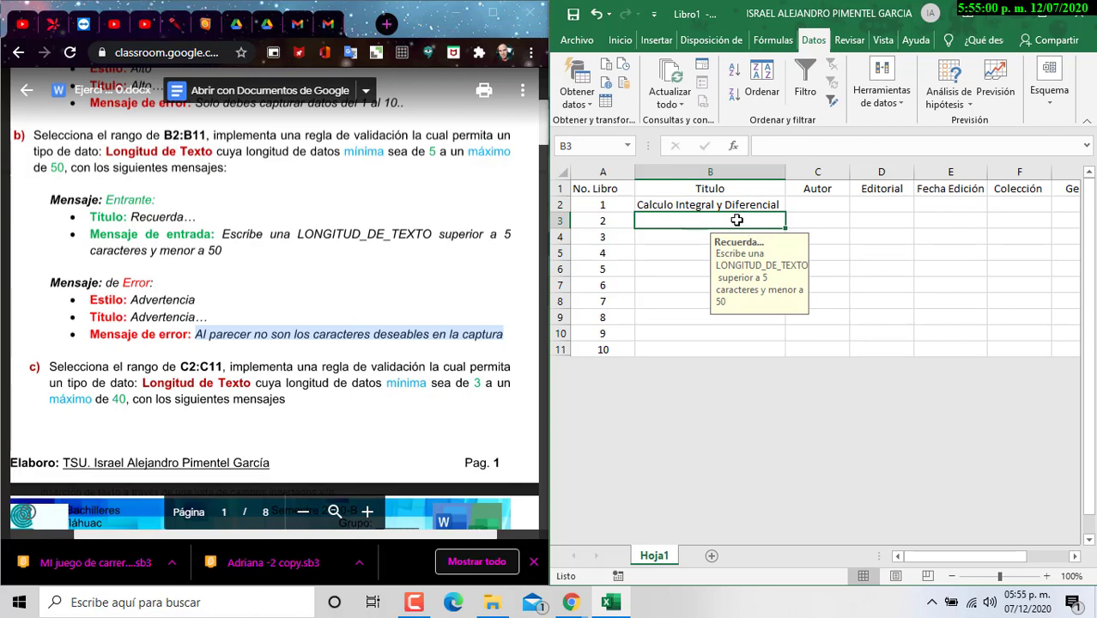
Step: Test the rule with 'qwe' in B3, cancel the warning, and select B3:B11
type("qwe")
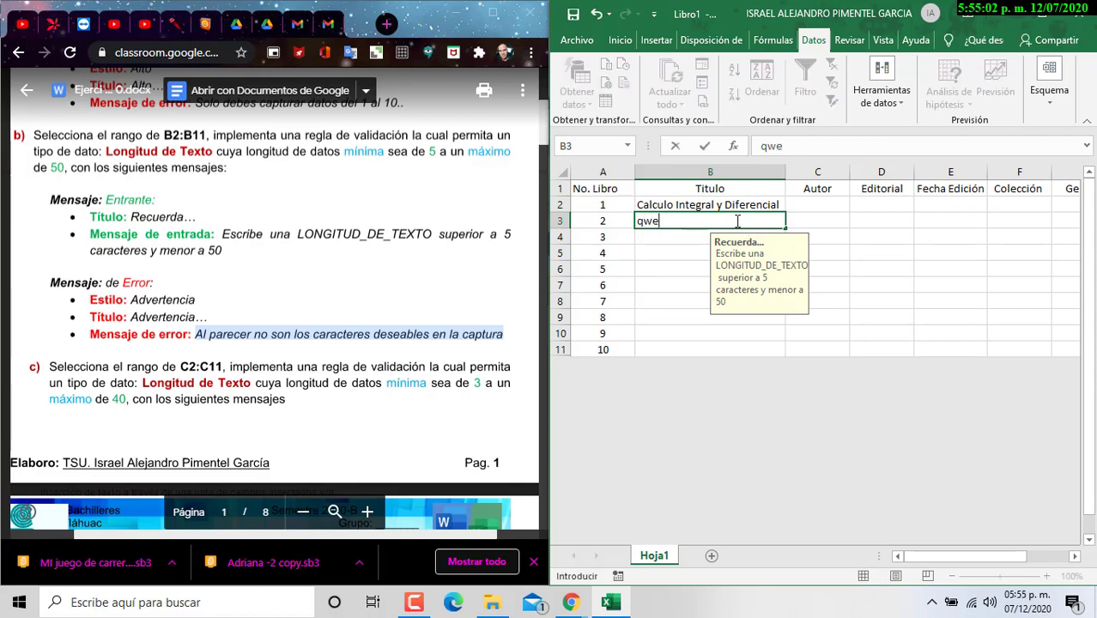
left_click(601, 225)
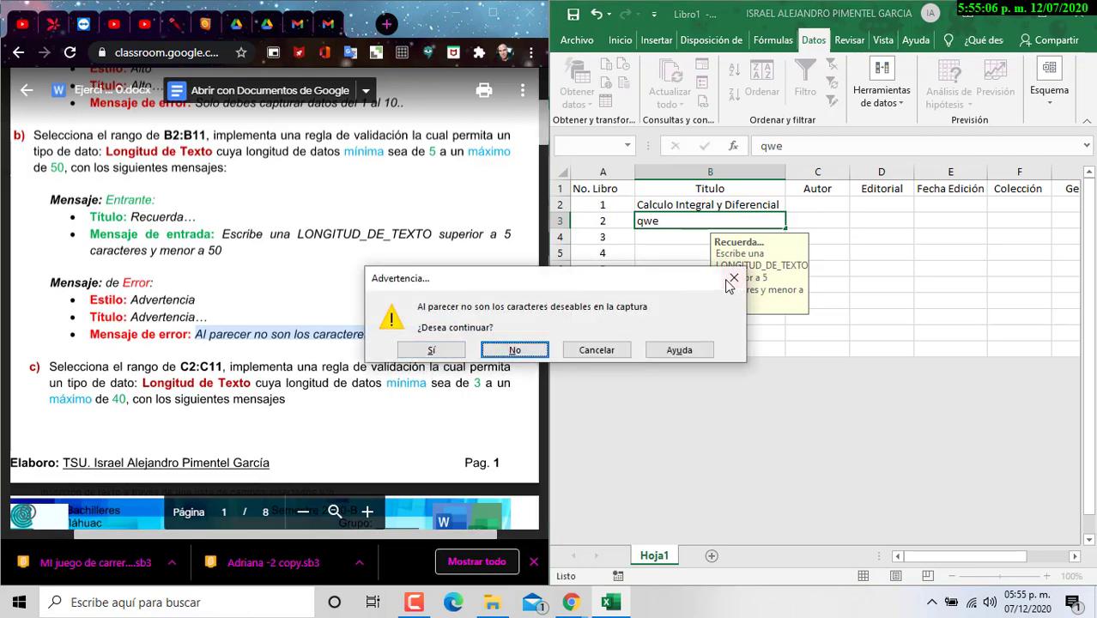
left_click(731, 279)
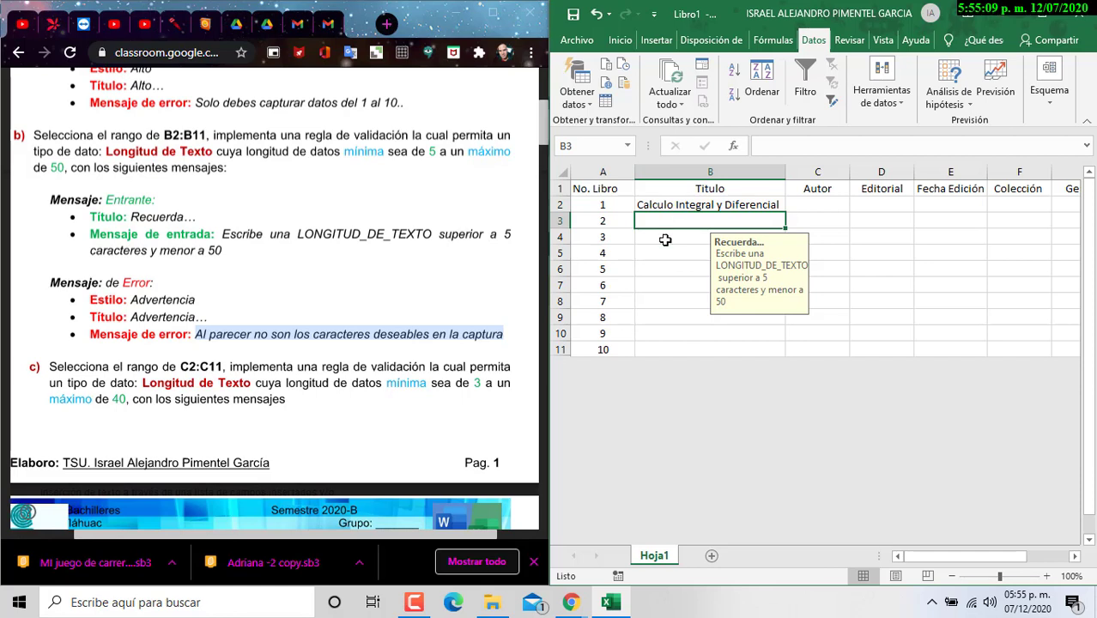
left_click_drag(668, 226, 666, 353)
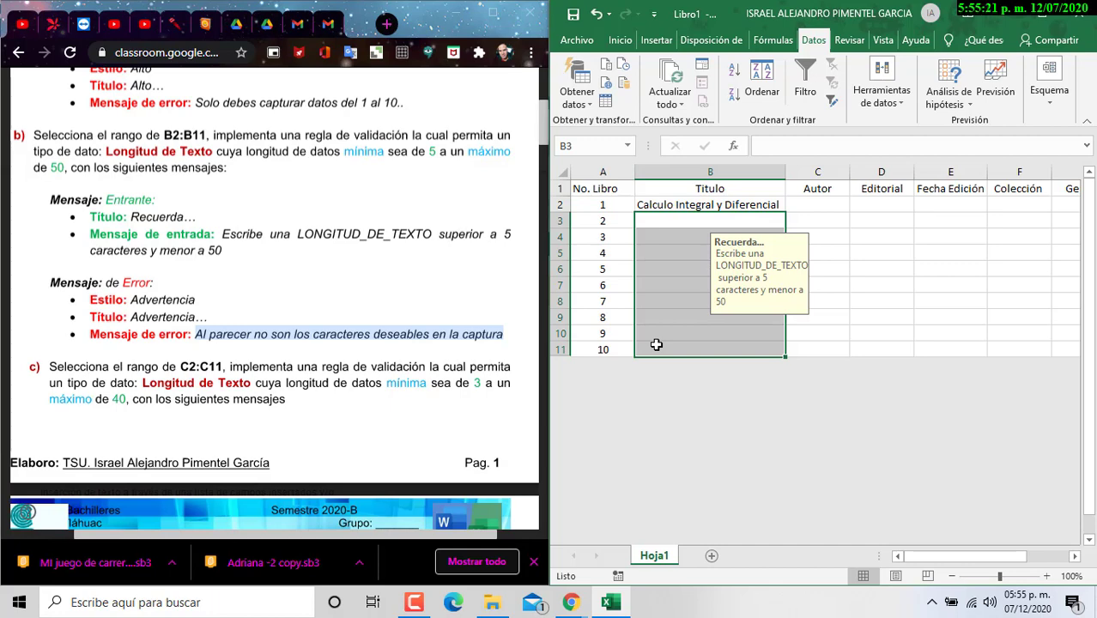
Step: Bring the maximised browser forward on the Google Meet call
key("alt+Tab")
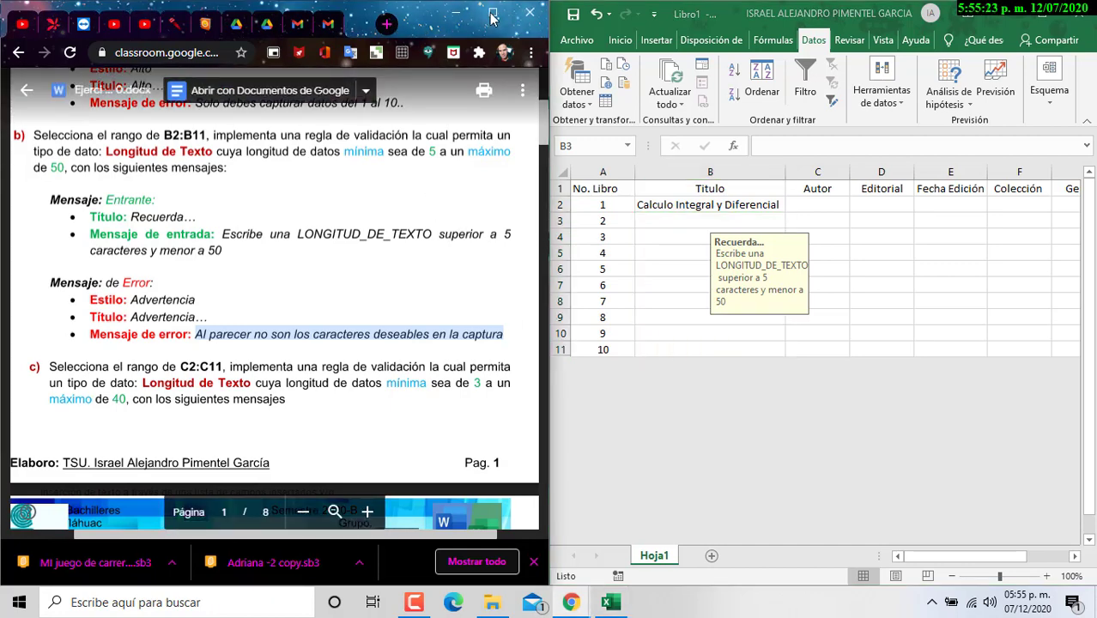
left_click(493, 13)
left_click(658, 15)
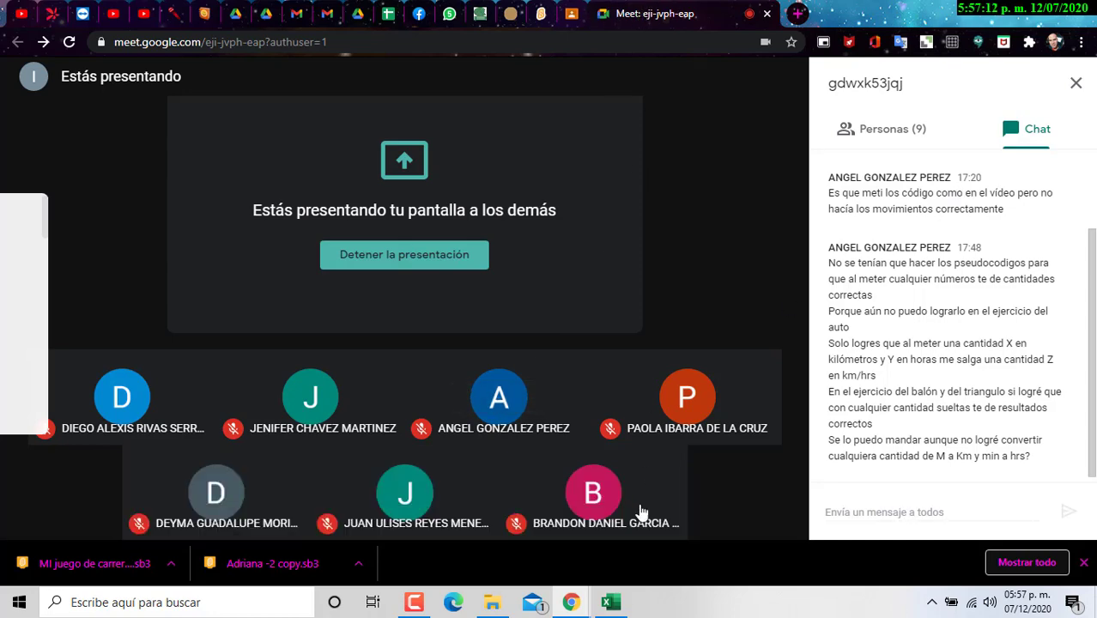
Step: Return to Excel and check the Titulo cells' input message
left_click(610, 601)
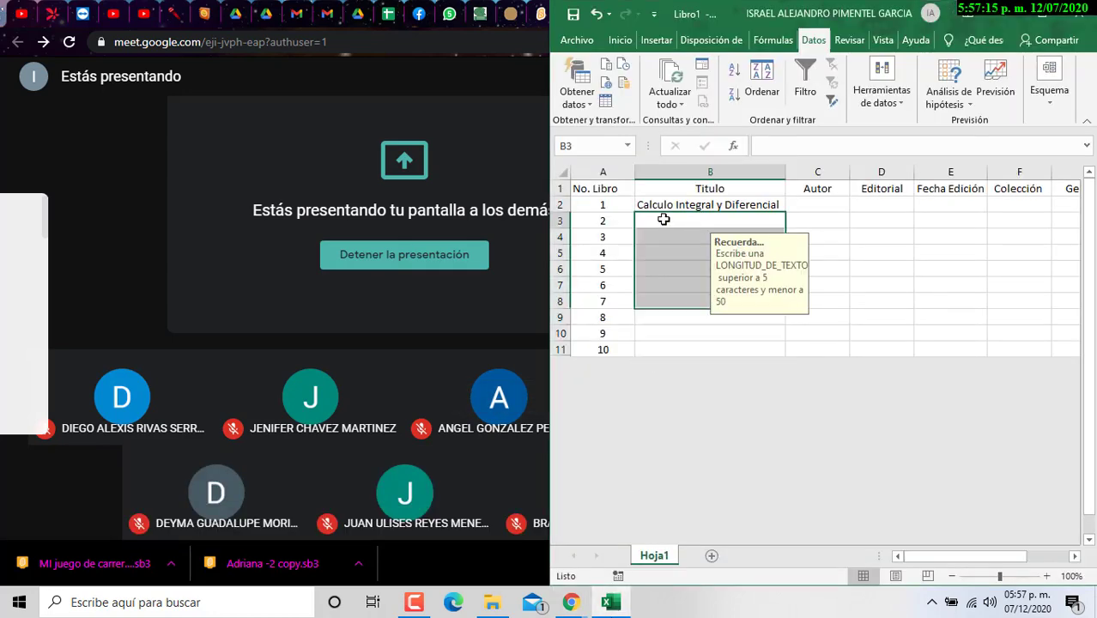
left_click(823, 204)
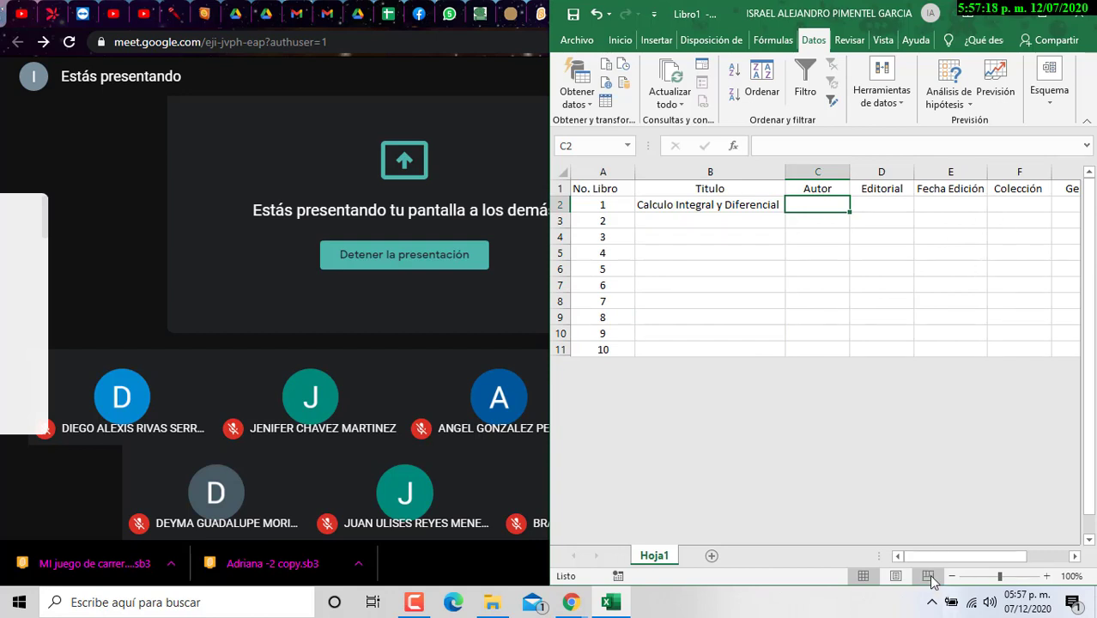
mouse_move(946, 555)
left_mouse_down()
mouse_move(966, 555)
mouse_move(949, 547)
left_mouse_up()
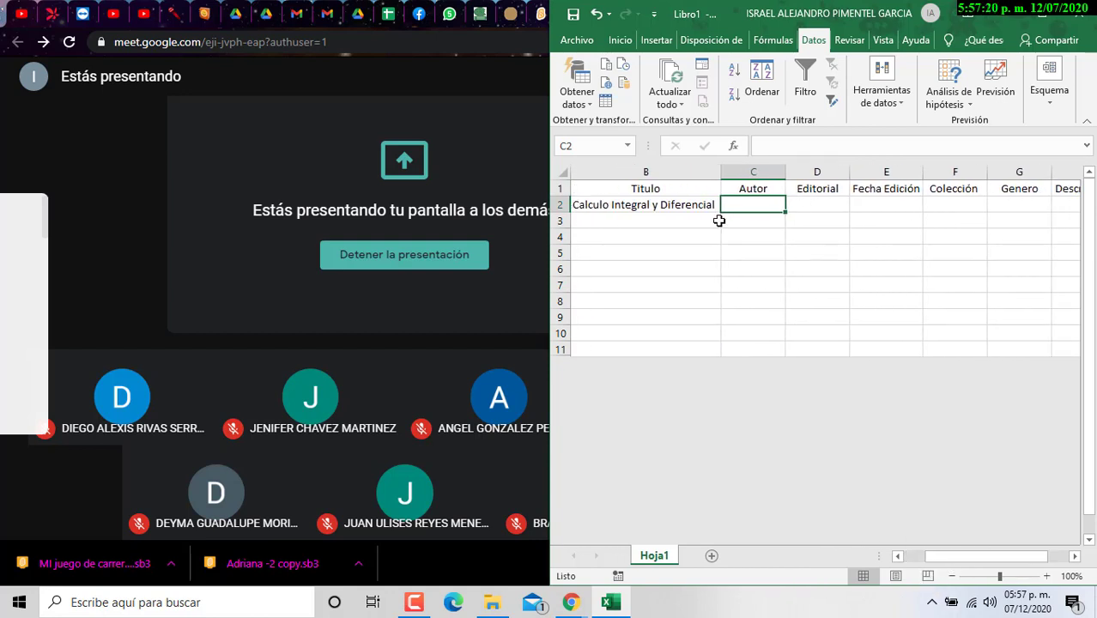
left_click(679, 204)
left_click(621, 224)
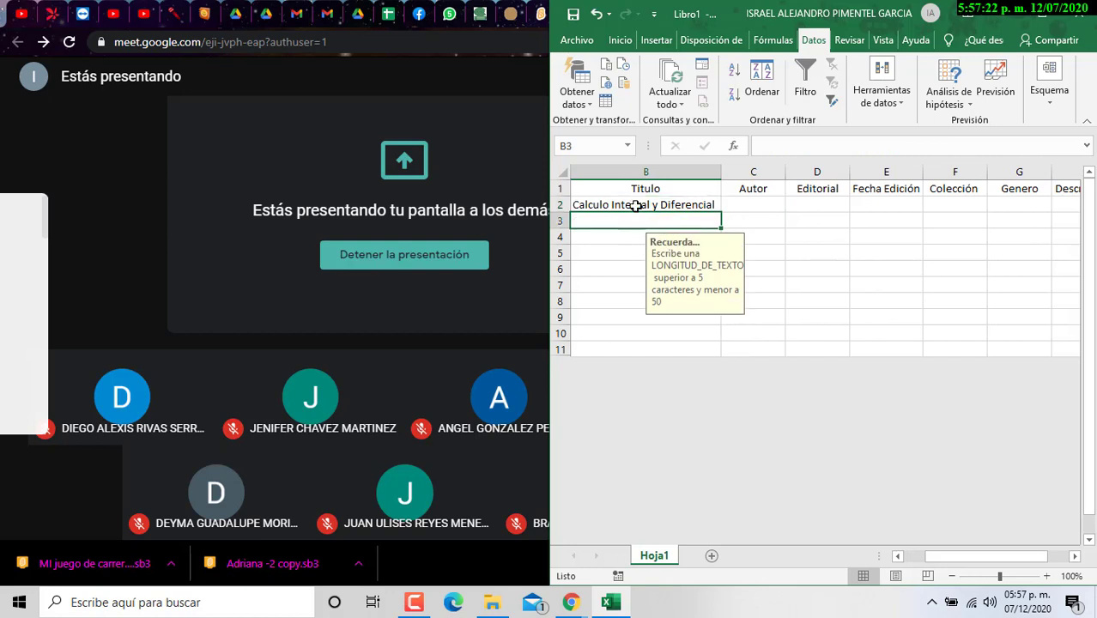
left_click_drag(634, 204, 631, 335)
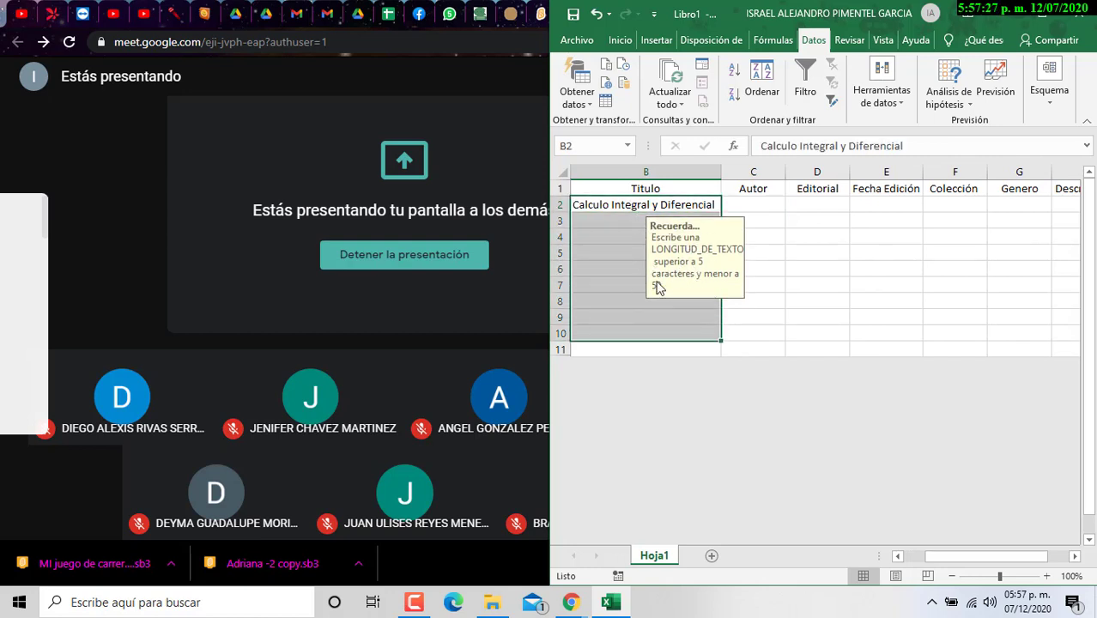
Step: Test 'wert' in B3, cancel the Advertencia warning, then select C2:C11
left_click(628, 225)
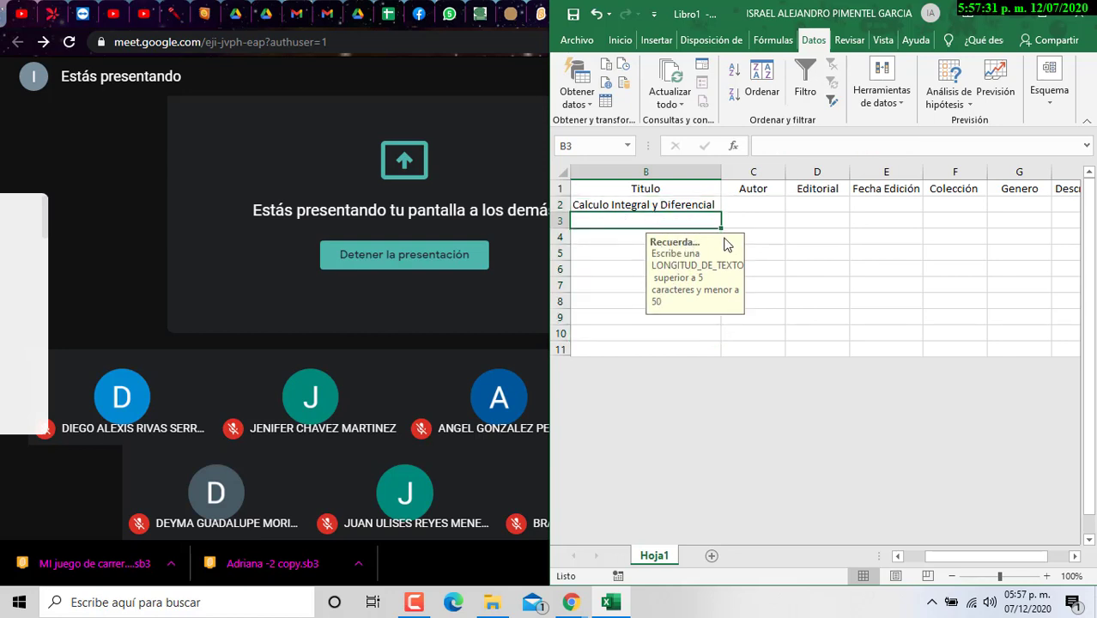
type("wert")
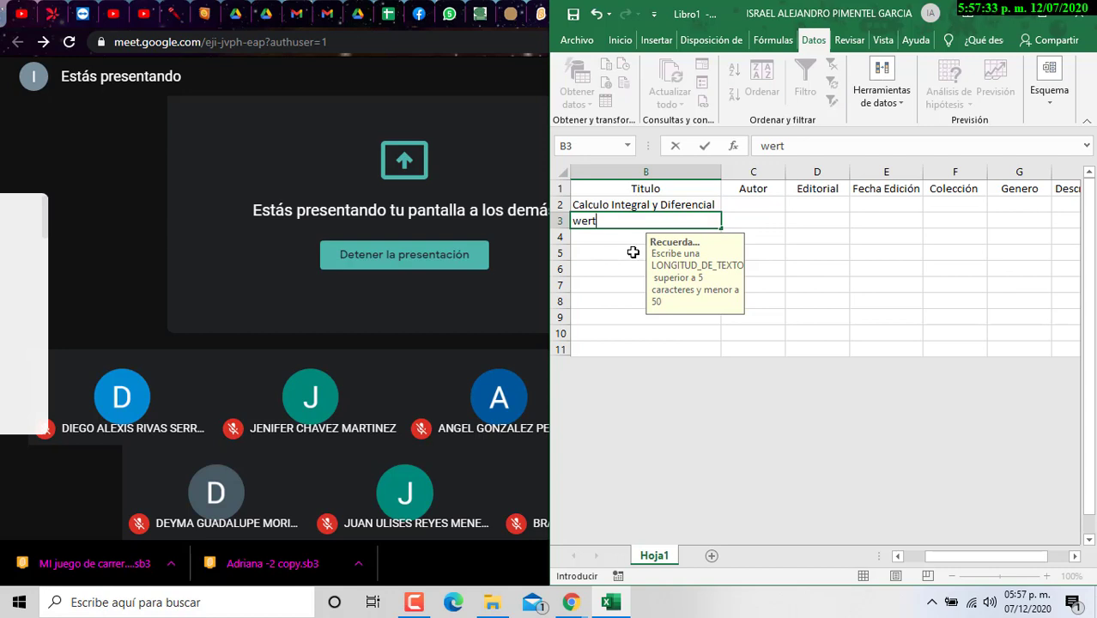
key("Return")
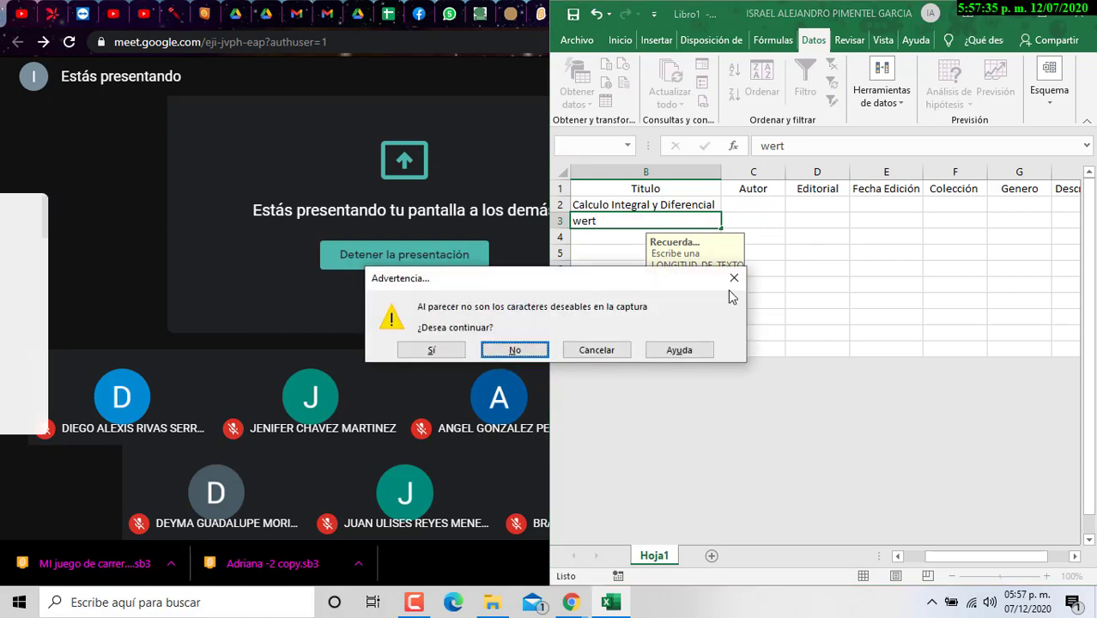
left_click(735, 277)
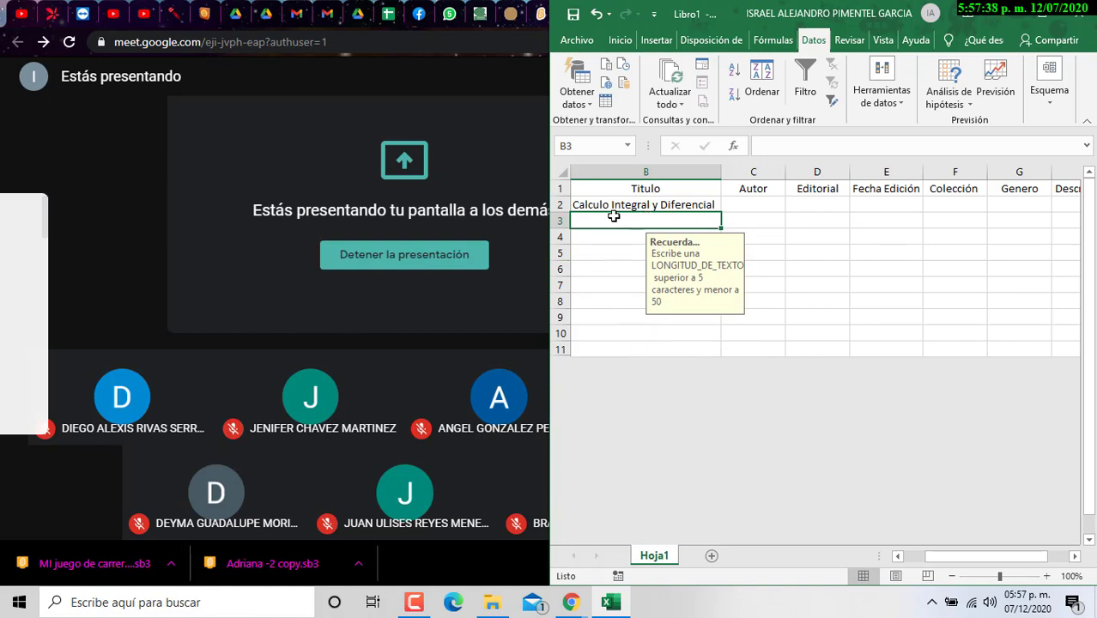
left_click(761, 214)
left_click_drag(759, 203, 762, 341)
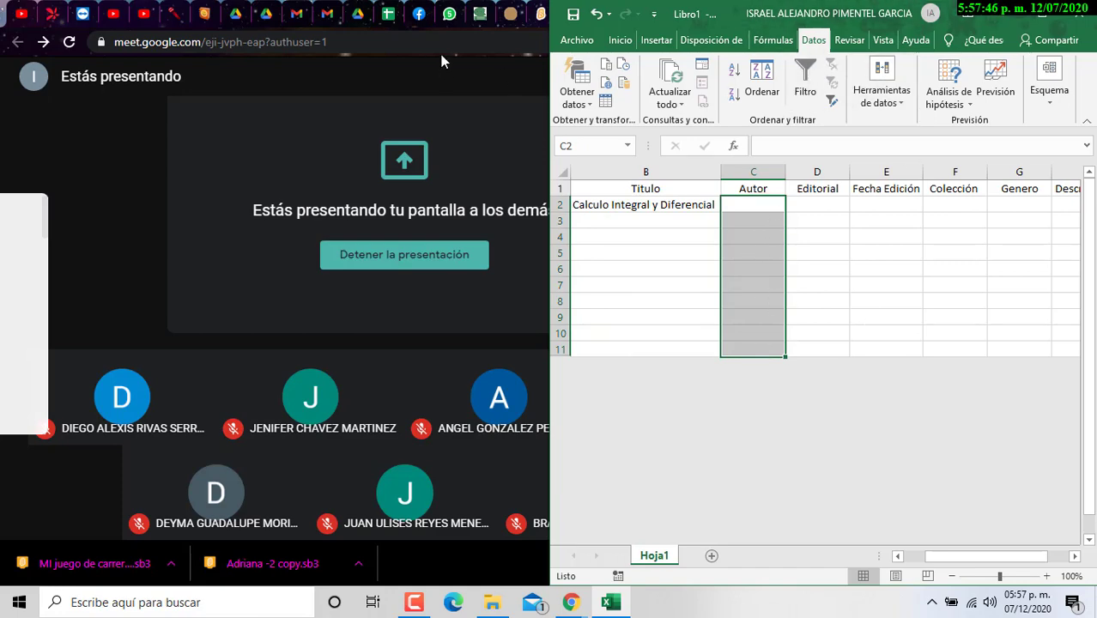
Step: Place the Ejercicio_5 instructions beside Excel, showing step c's 3–40 character rule
left_click(131, 128)
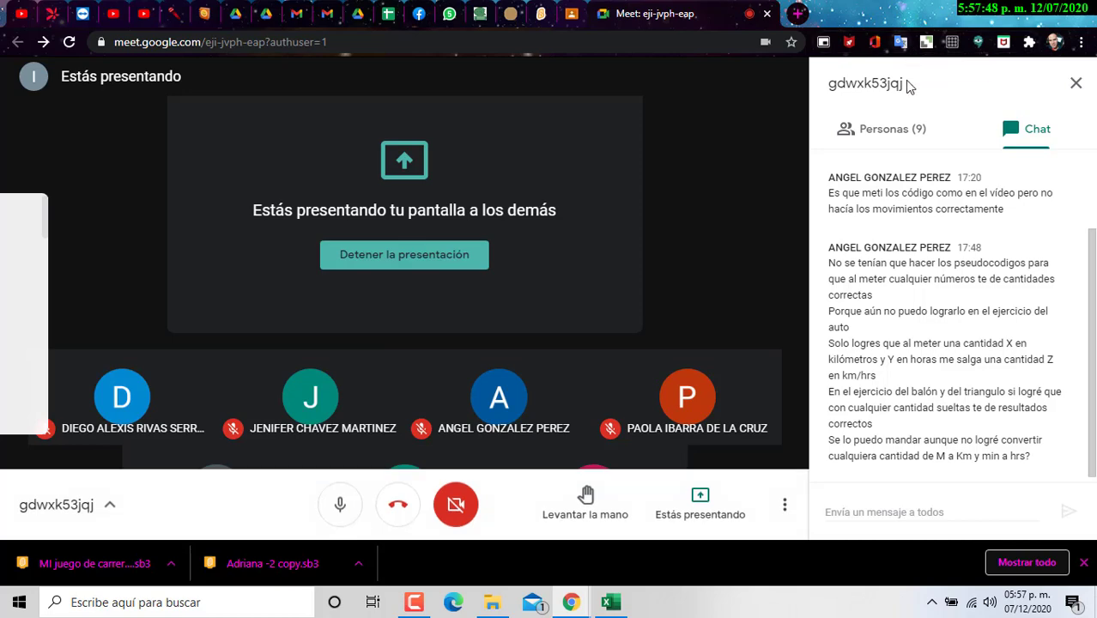
left_click(572, 14)
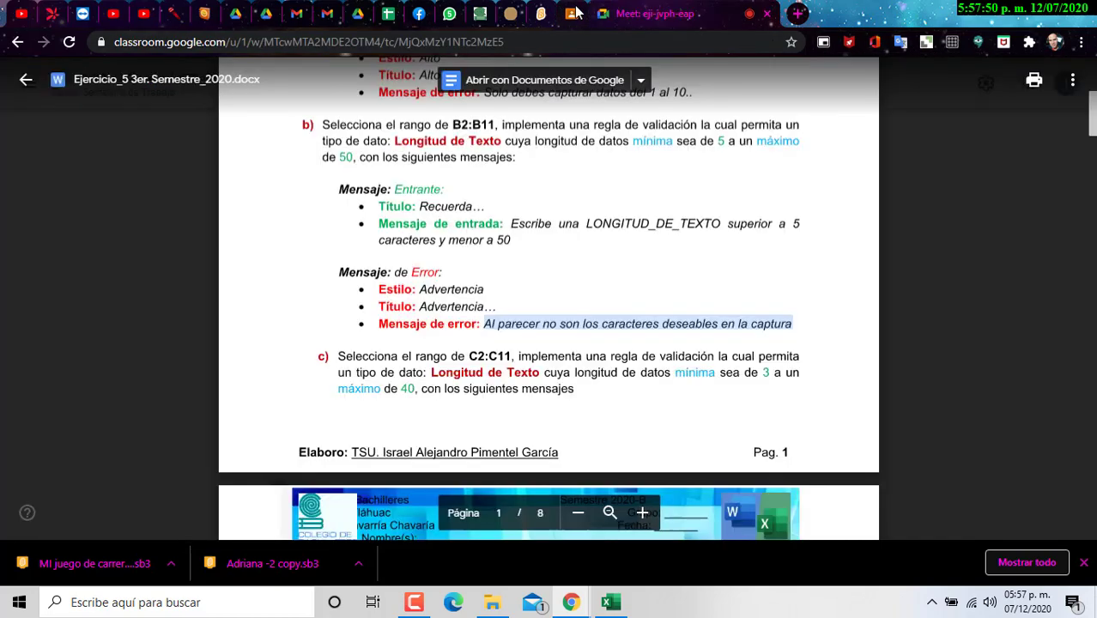
double_click(867, 19)
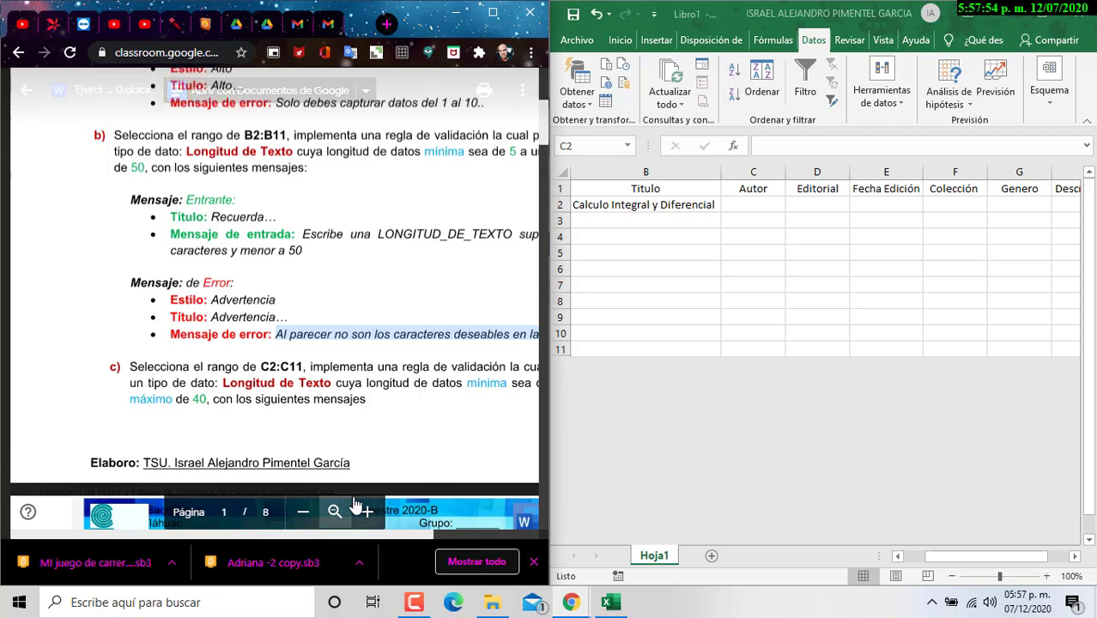
scroll(357, 420, "down", 3)
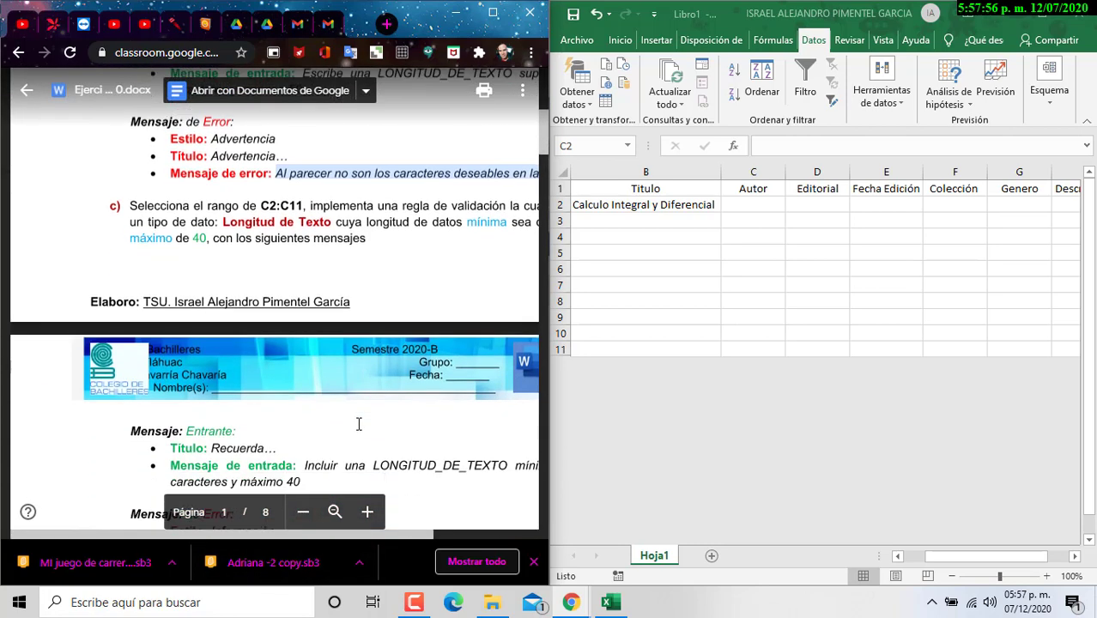
scroll(357, 420, "up", 2)
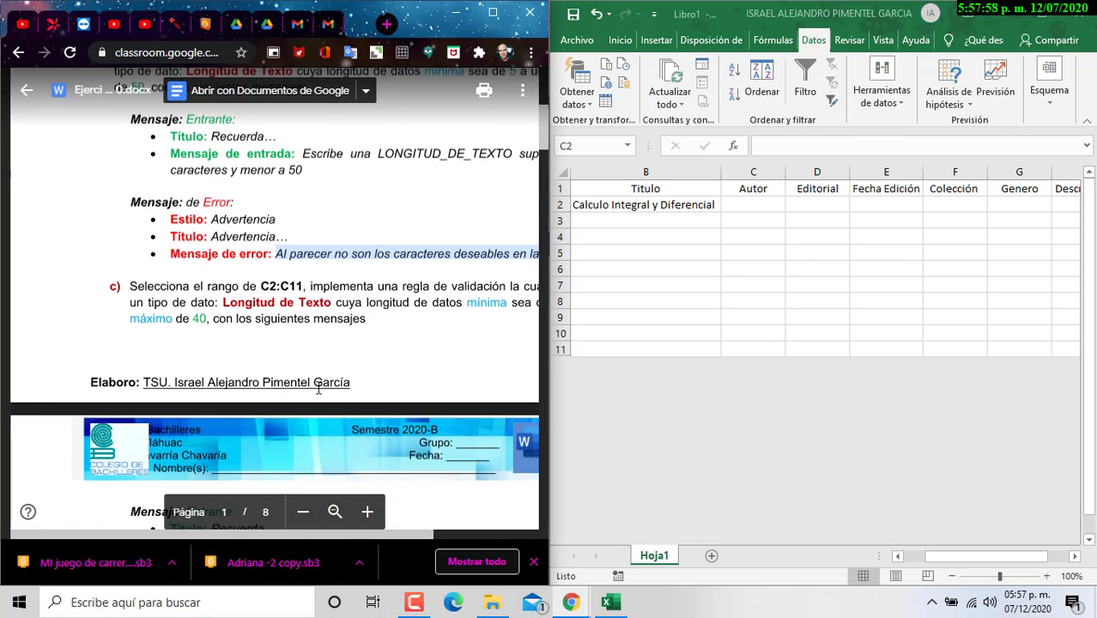
Step: Select the Autor cells C2:C11 and bring up Data Validation
left_click_drag(753, 205, 753, 350)
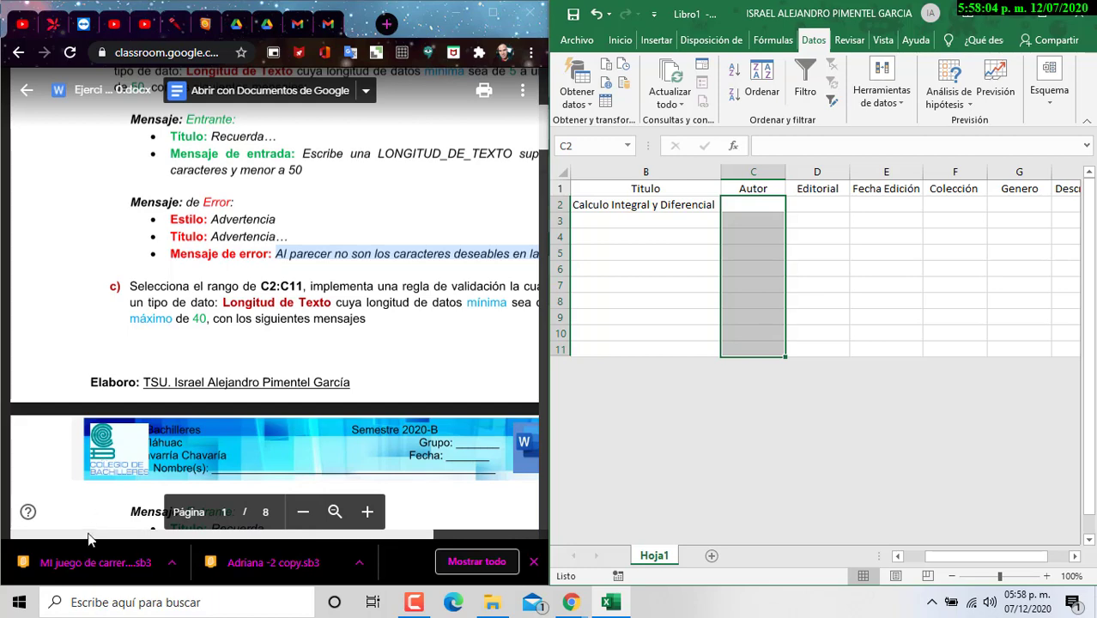
left_click_drag(92, 538, 168, 538)
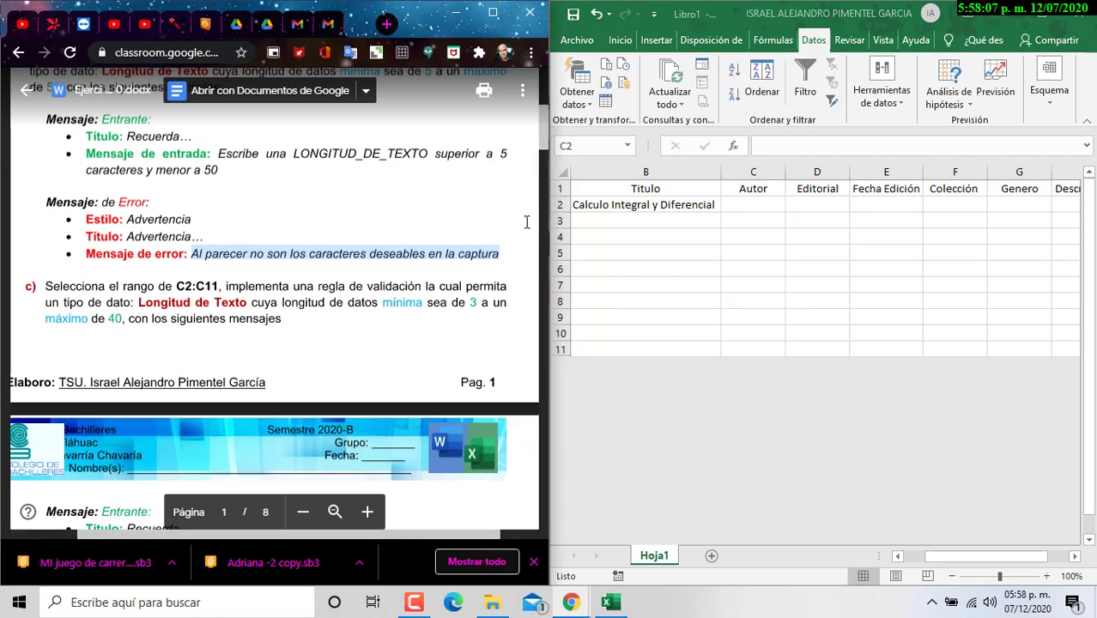
left_click(776, 211)
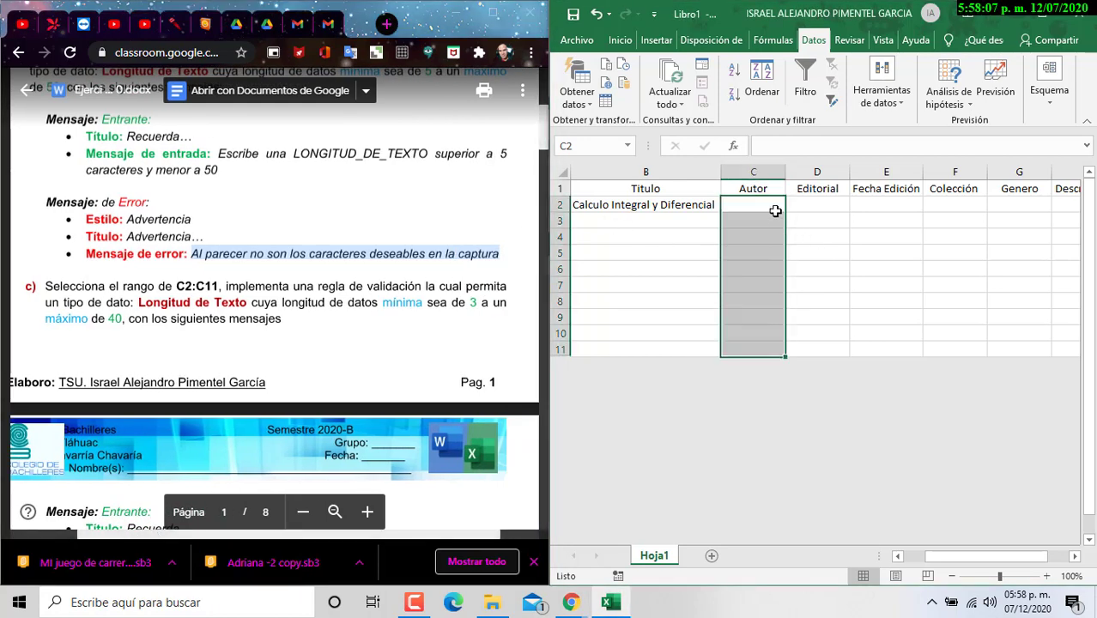
left_click(882, 86)
left_click(884, 148)
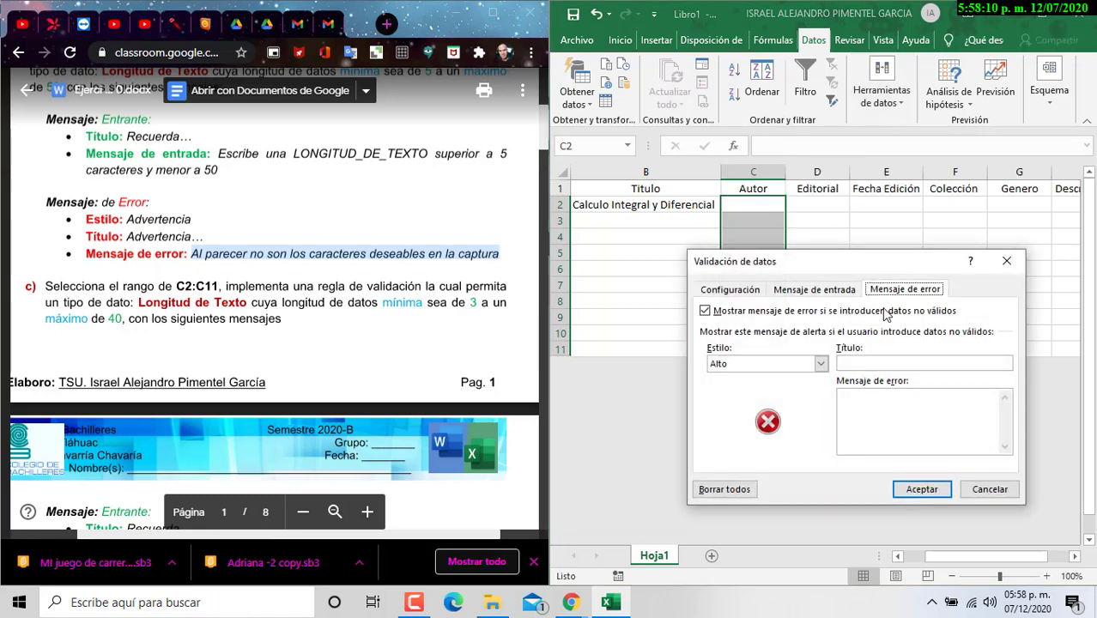
left_click(745, 289)
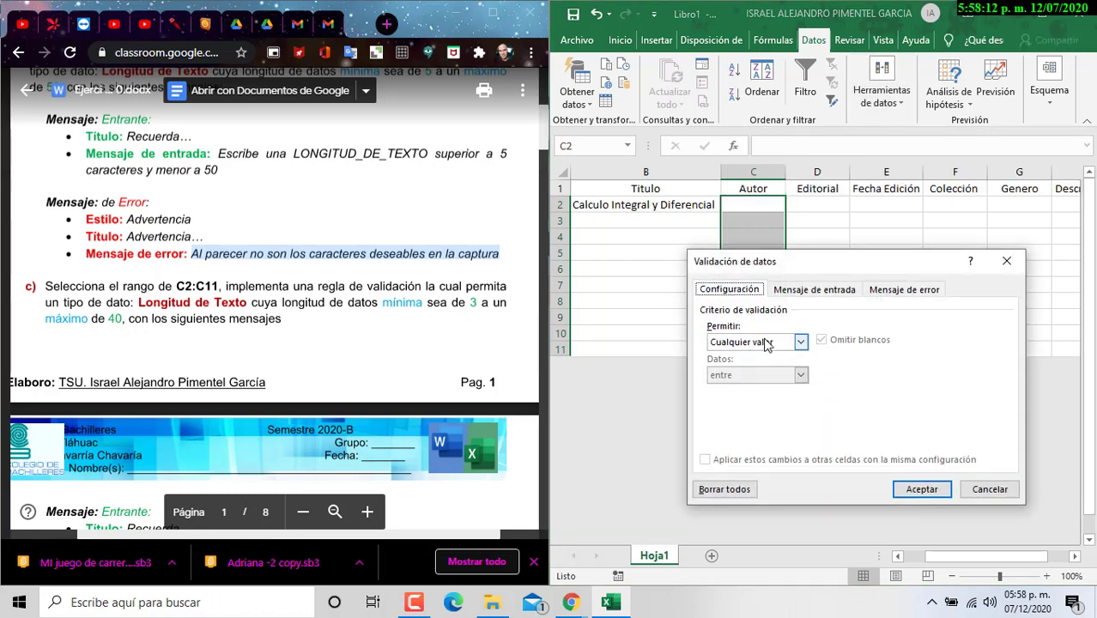
Step: Choose Longitud del texto with minimum 3 and maximum 40 characters
left_click(799, 342)
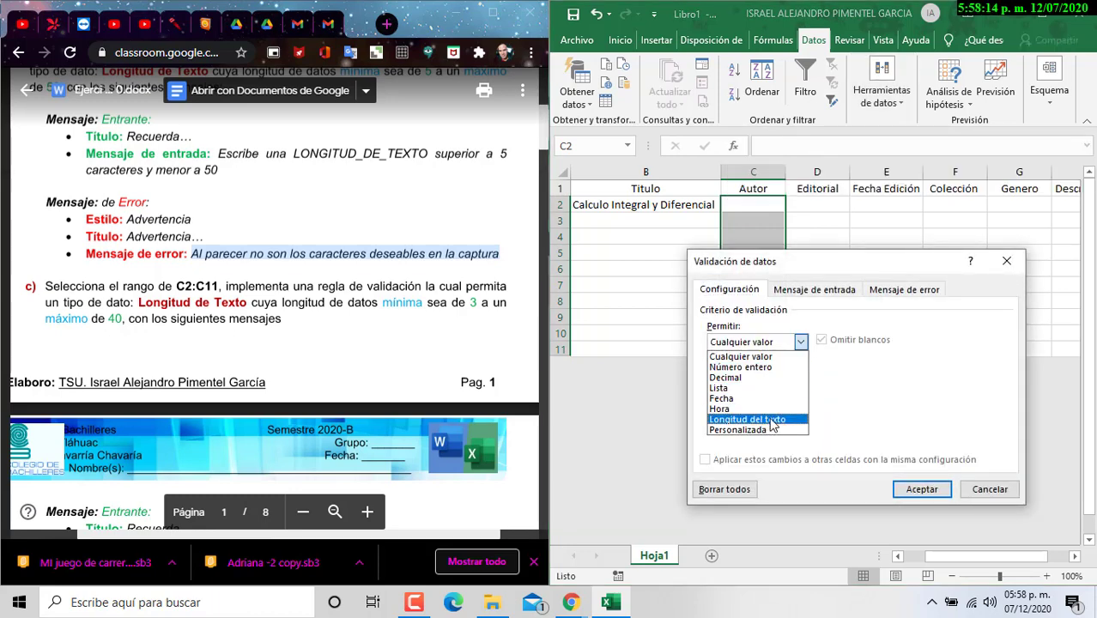
left_click(767, 421)
left_click(764, 409)
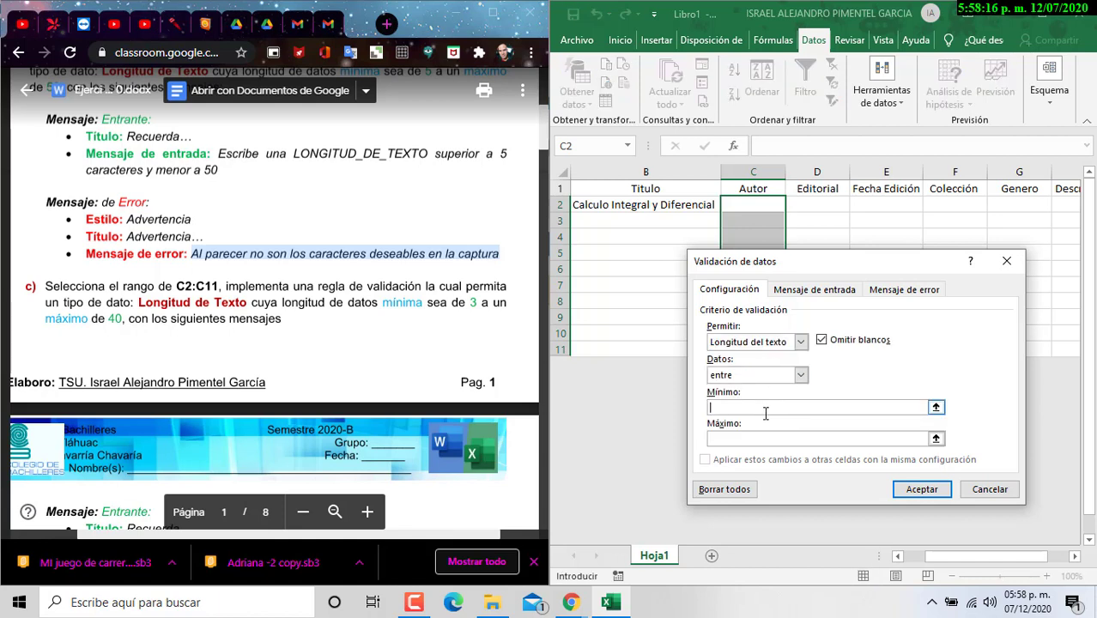
type("3")
left_click(780, 439)
type("40")
scroll(786, 462, "down", 1)
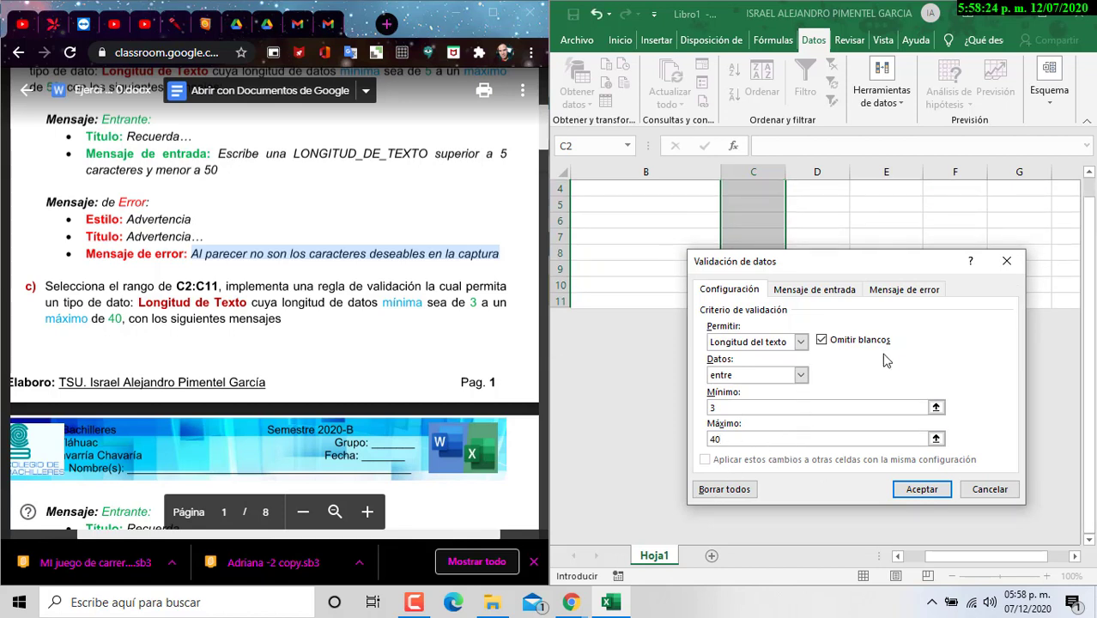
scroll(114, 224, "down", 4)
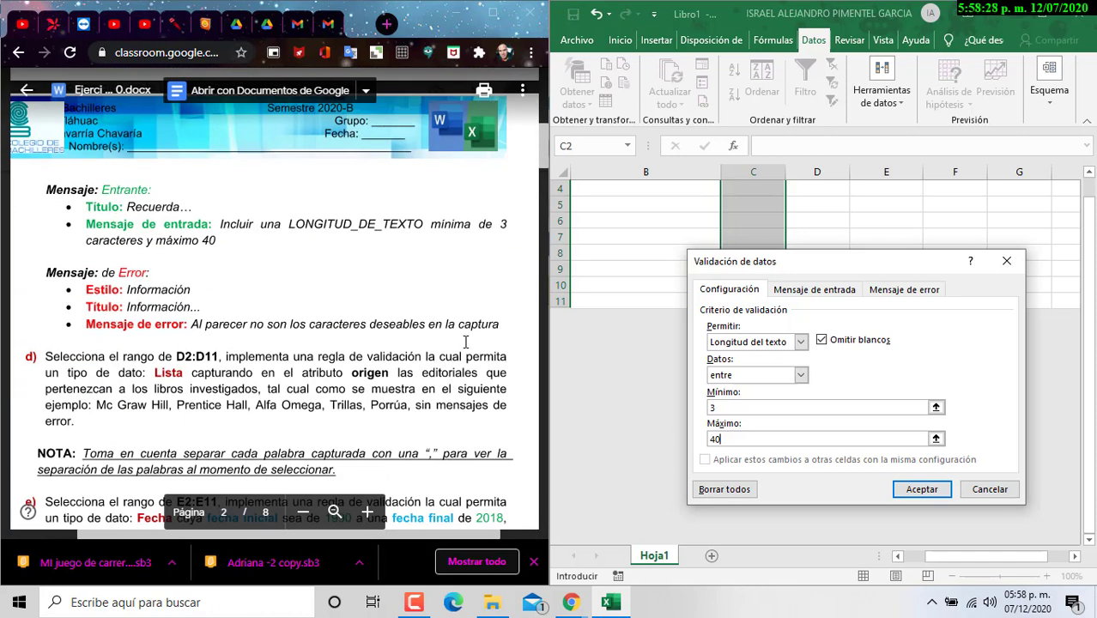
left_click_drag(781, 263, 773, 225)
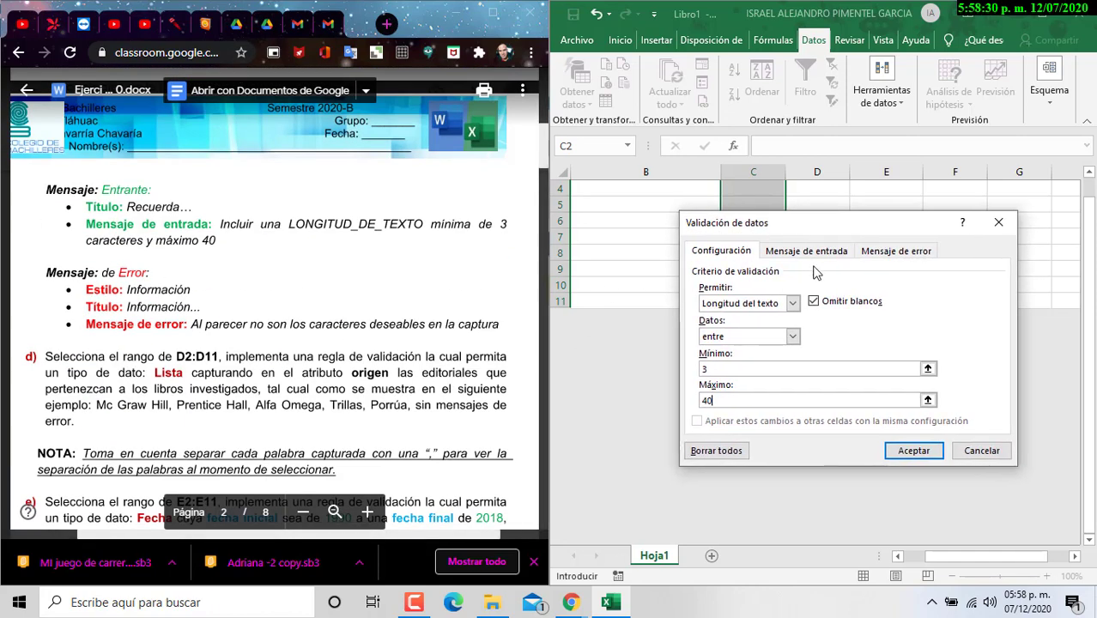
Step: Give C2:C11 the input message titled Recuerda... with the pasted instruction text on one line
left_click(826, 256)
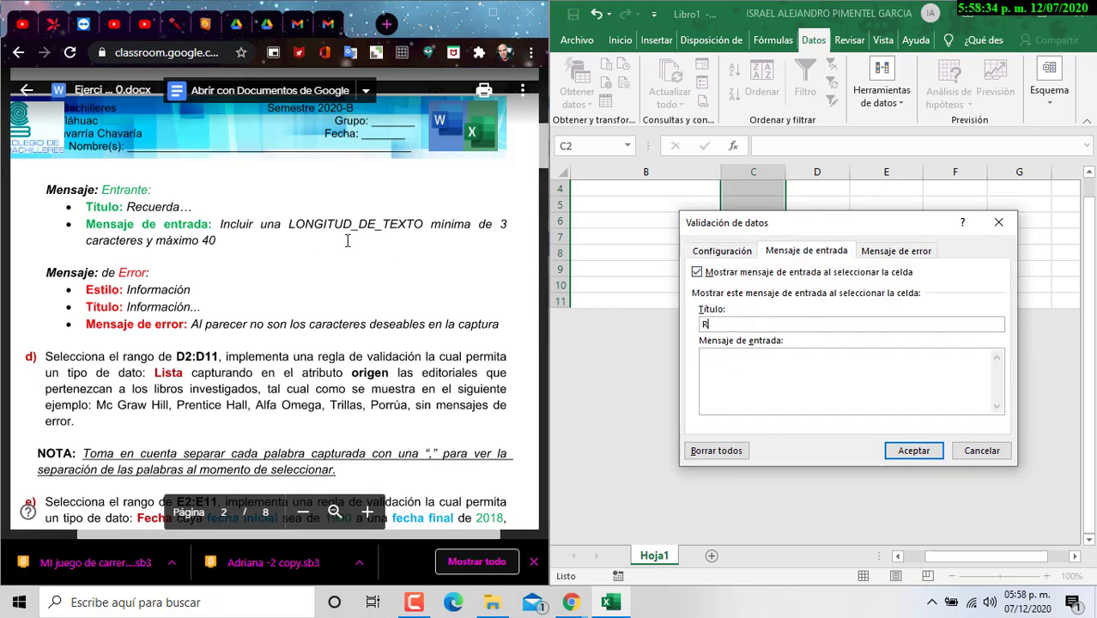
type("Recuerda...")
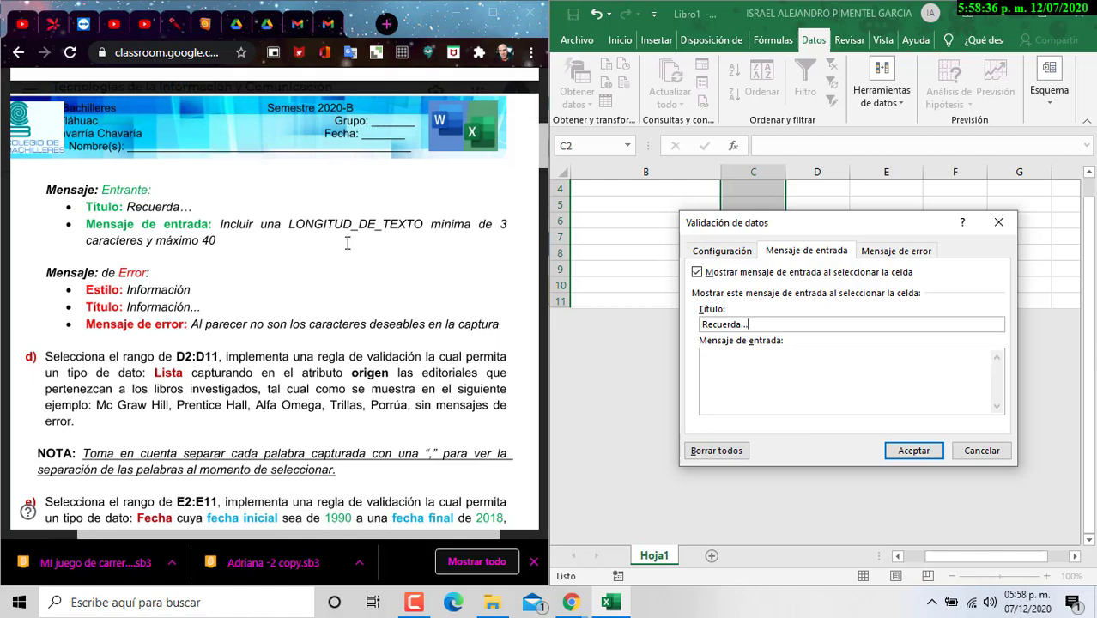
left_click(222, 223)
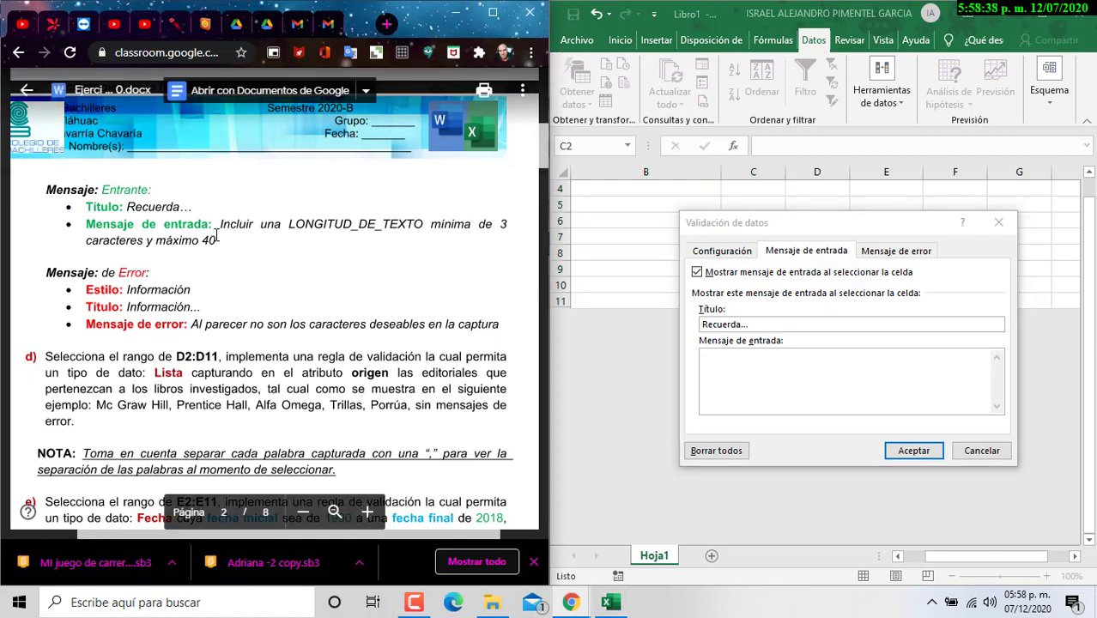
left_click_drag(217, 241, 221, 224)
key("ctrl+c")
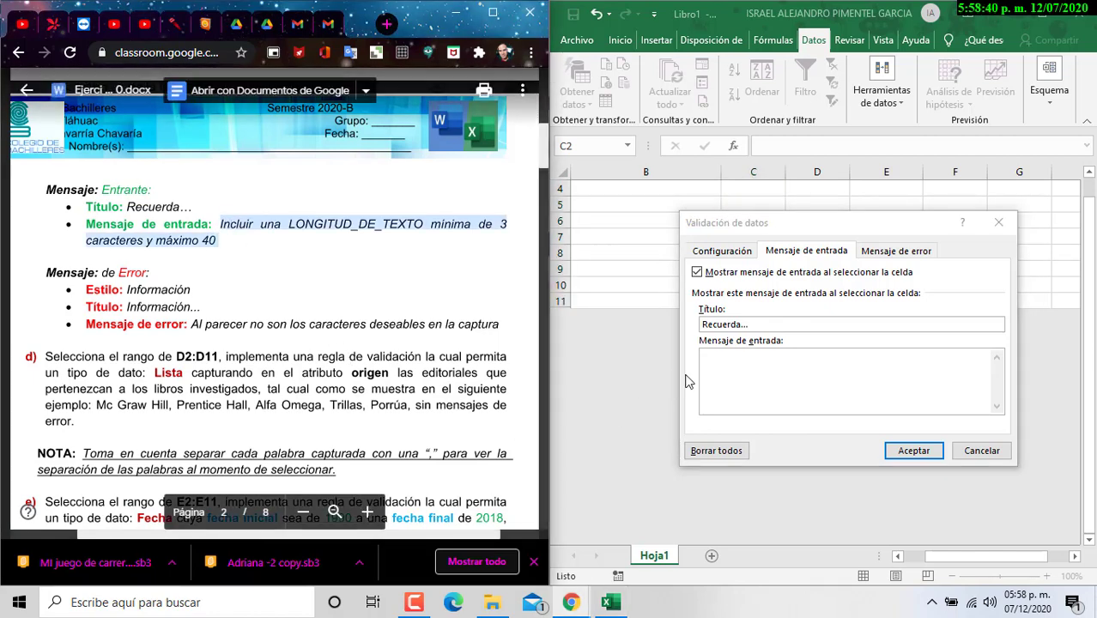
left_click(763, 377)
key("ctrl+v")
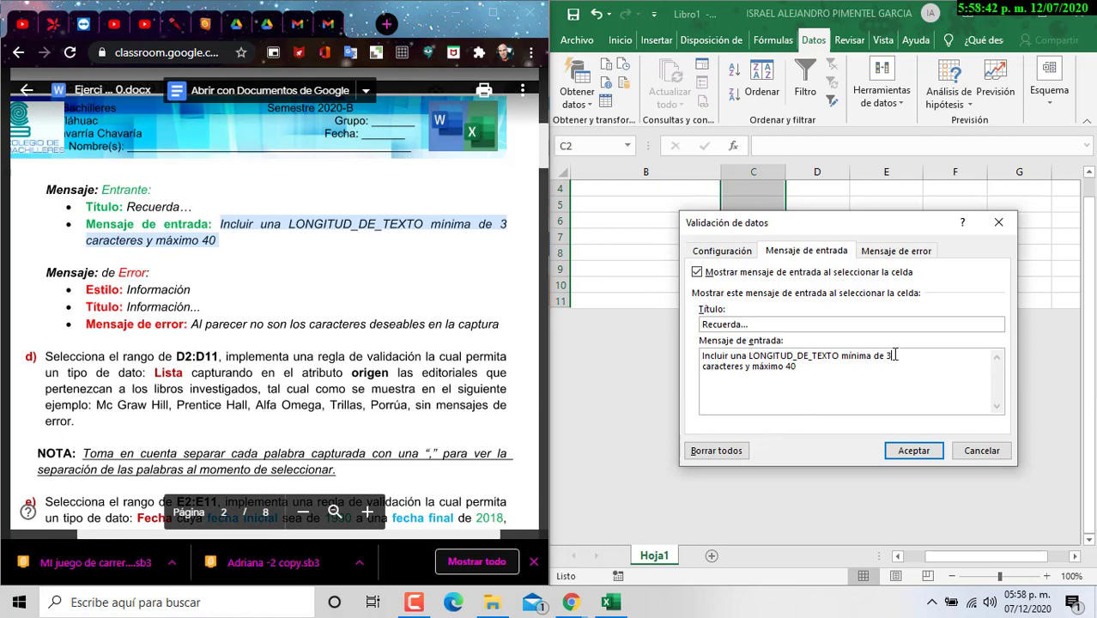
left_click(895, 355)
key("Delete")
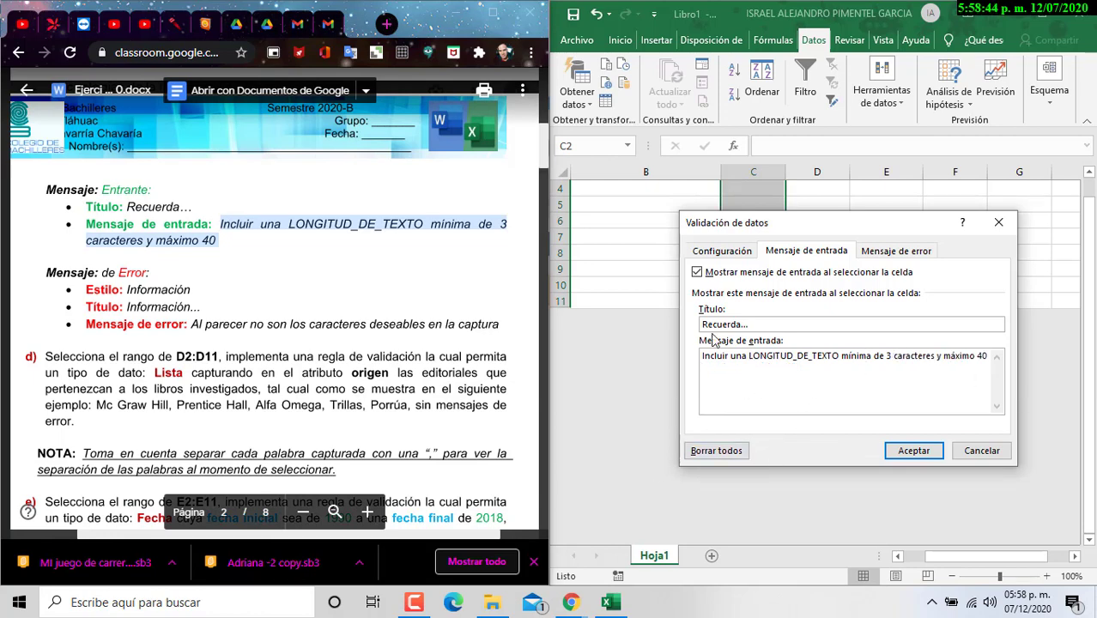
Step: Set the error alert style to Información with title Información...
left_click(901, 252)
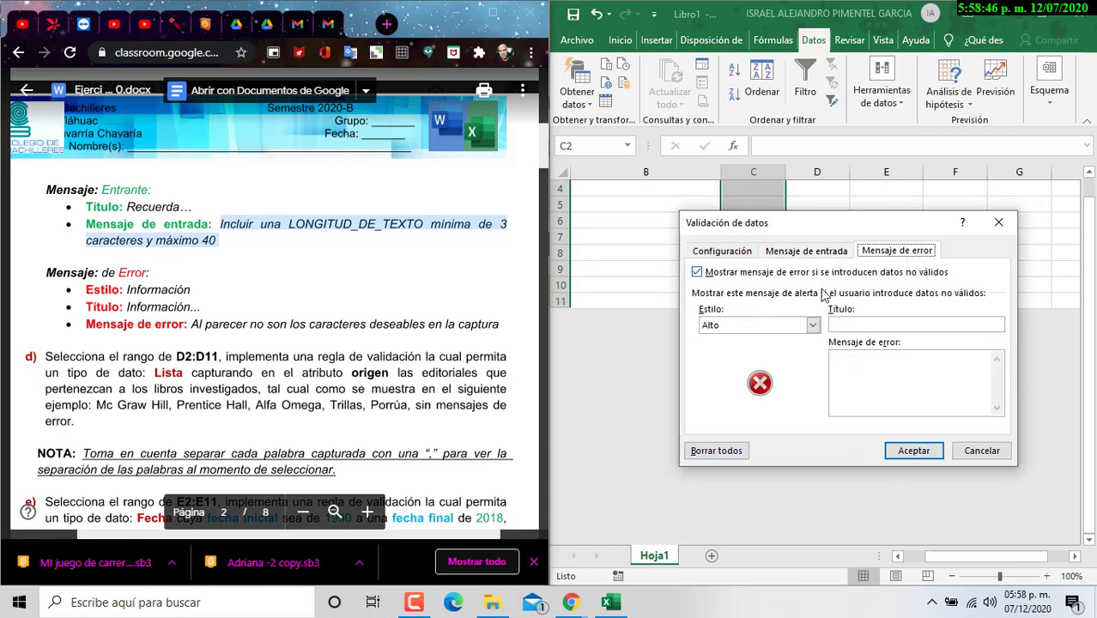
left_click(799, 325)
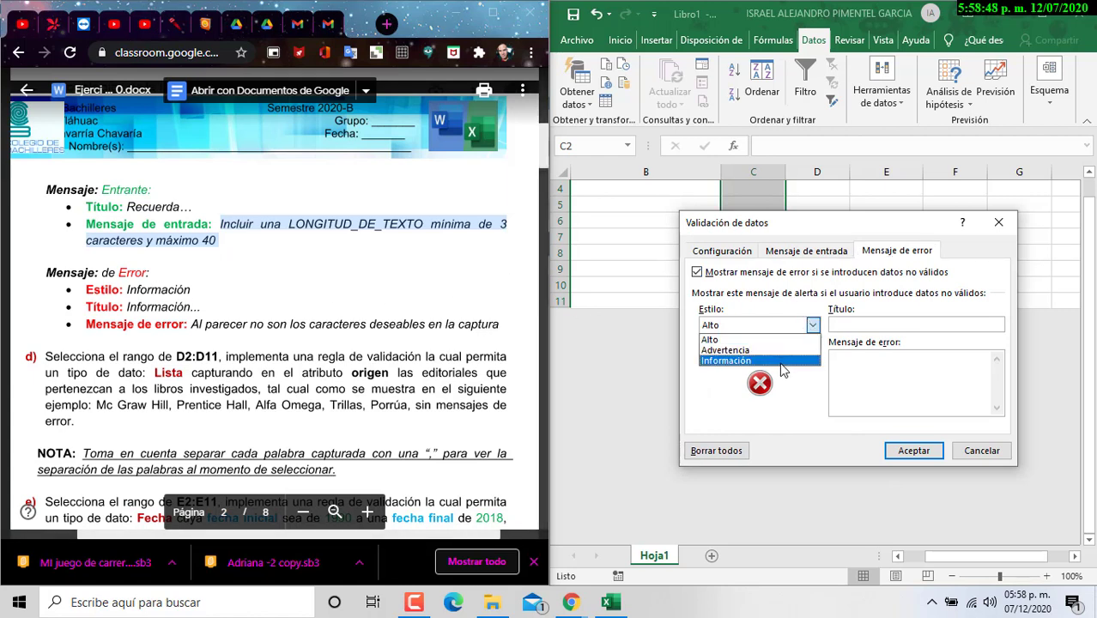
left_click(756, 366)
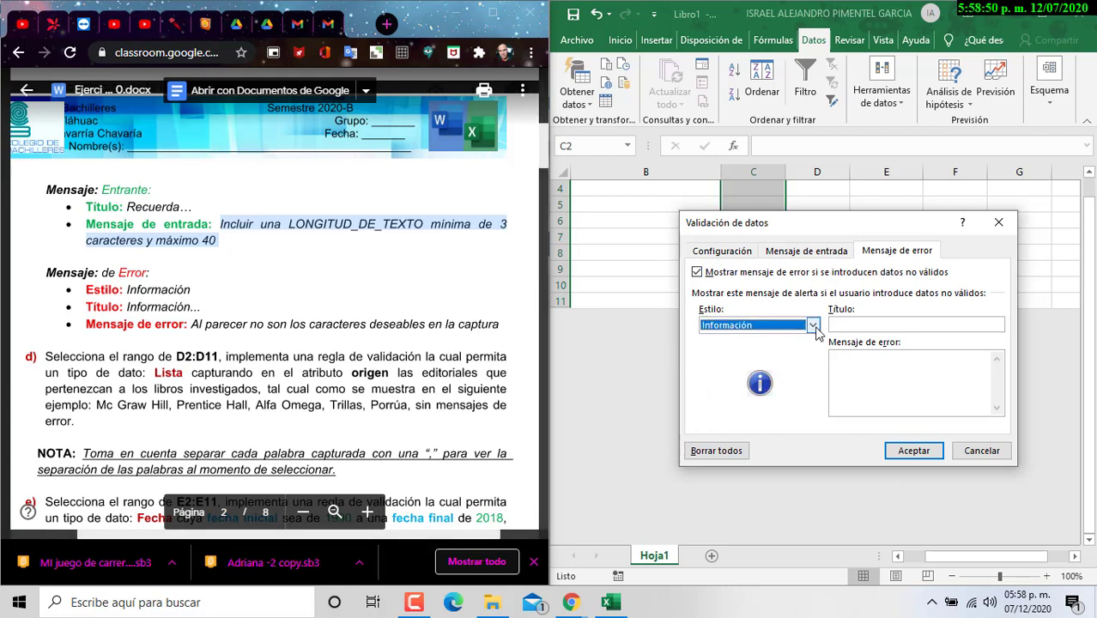
left_click(915, 324)
type("Información...")
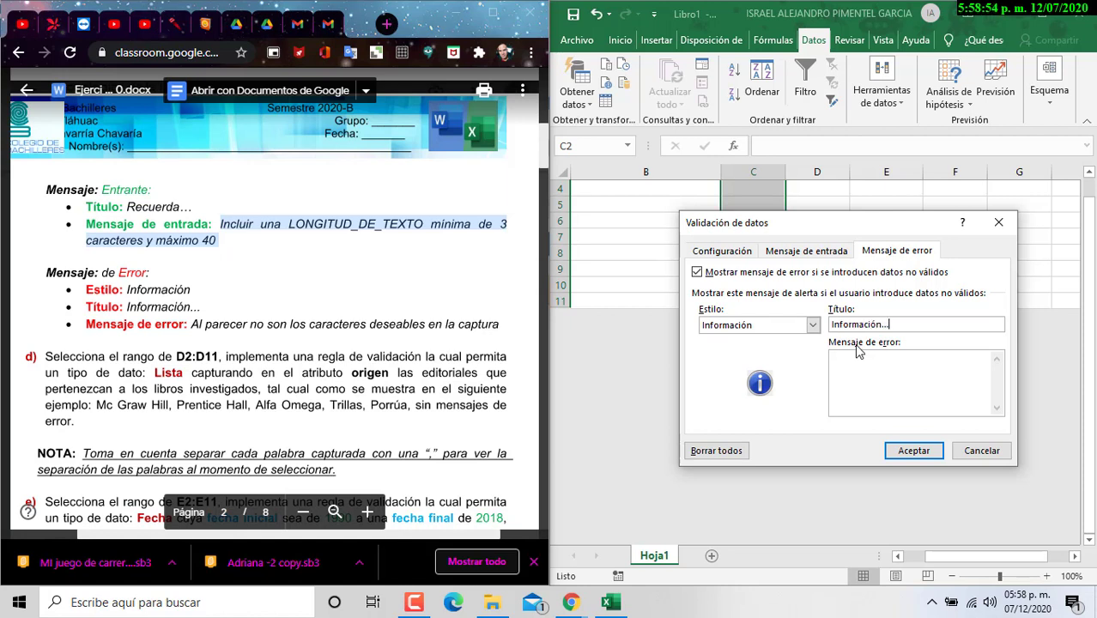
Step: Paste the error sentence into the alert message and apply the C2:C11 rule
left_click(237, 274)
left_click_drag(184, 324, 487, 324)
left_click(840, 410)
key("ctrl+v")
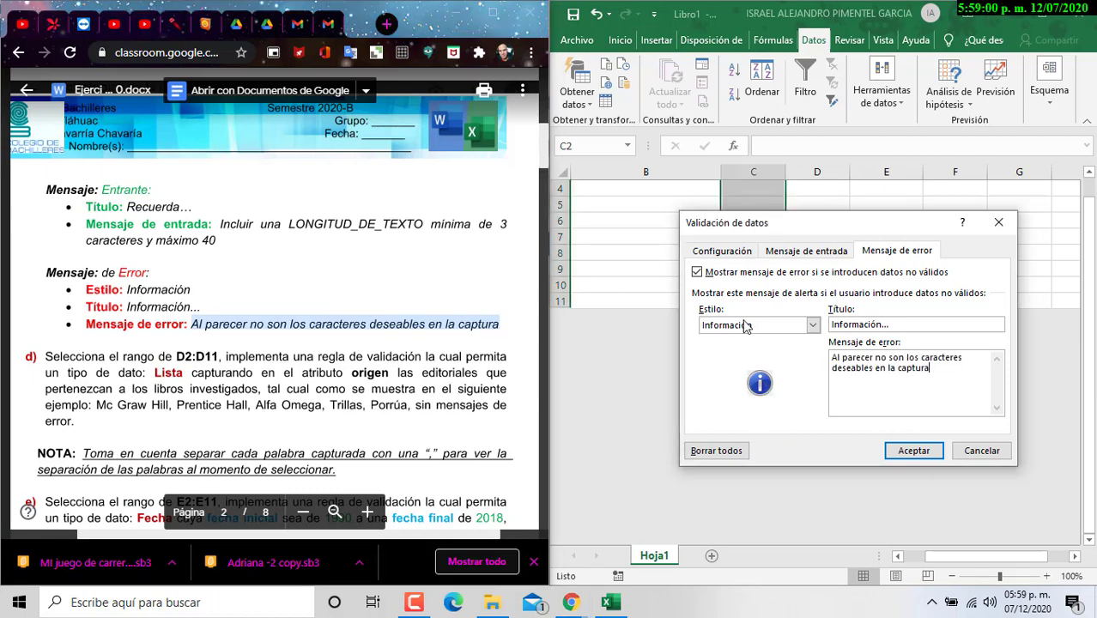
left_click(725, 251)
left_click(816, 250)
left_click(914, 251)
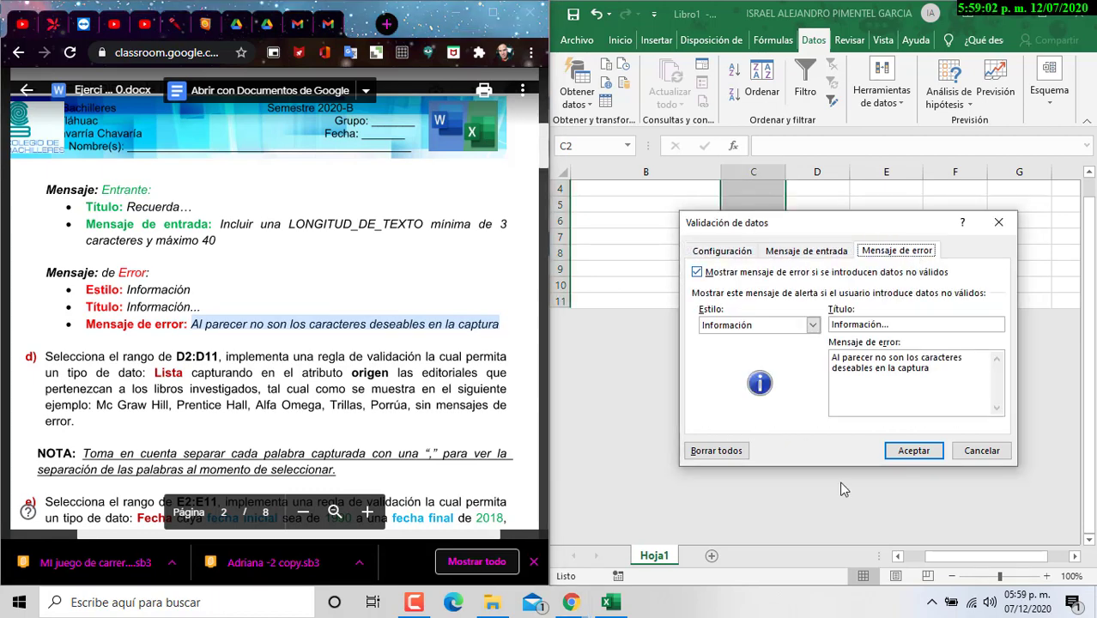
left_click(934, 455)
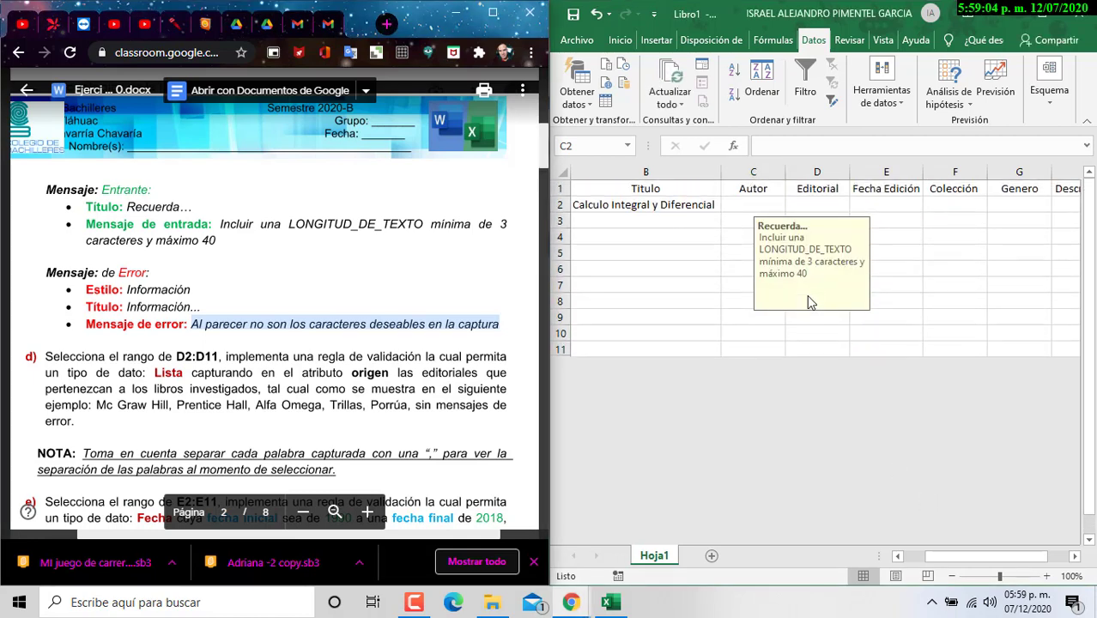
Step: Check the Autor column's input message on several author cells
left_click(738, 251)
left_click(747, 219)
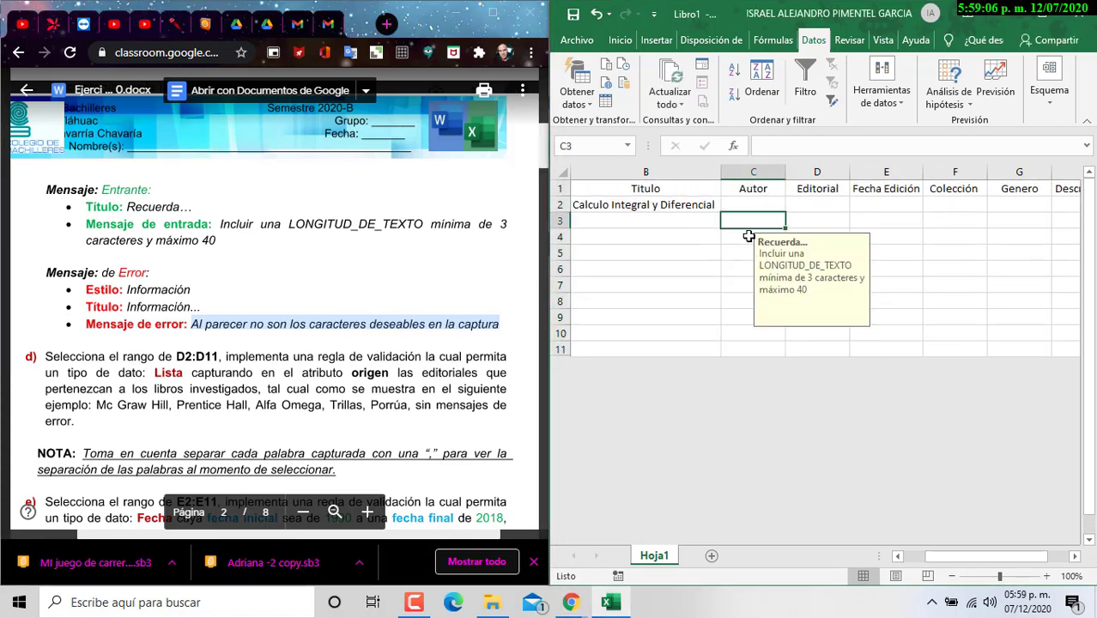
left_click(747, 253)
left_click(744, 316)
left_click(746, 267)
Step: Enter the calculus book author's name in C2 and autofit column C to it
left_click(746, 206)
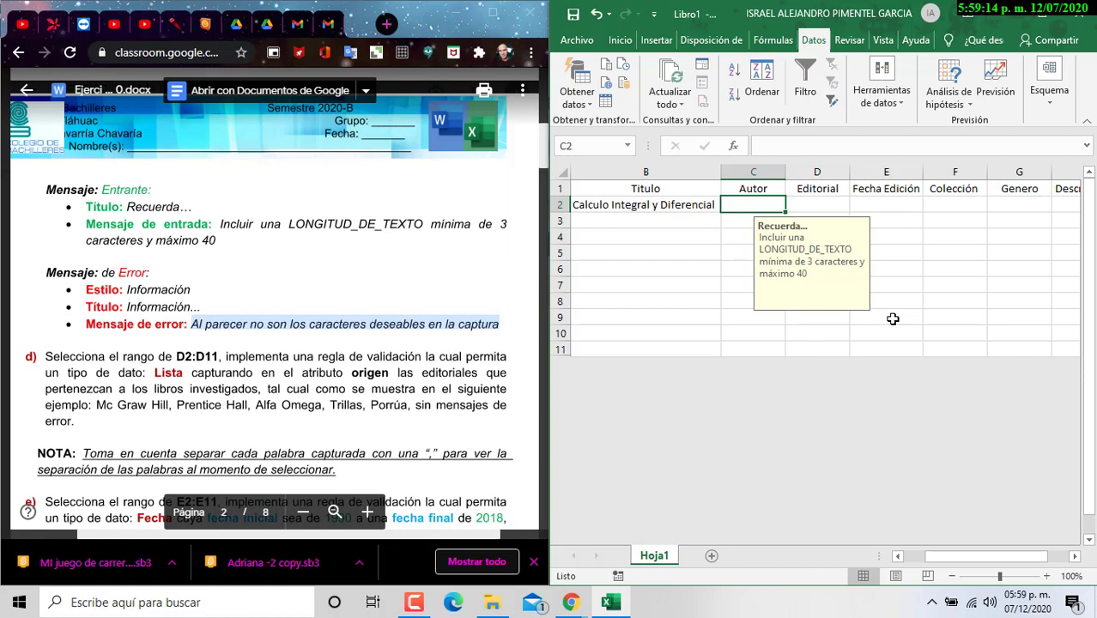
type("Willi")
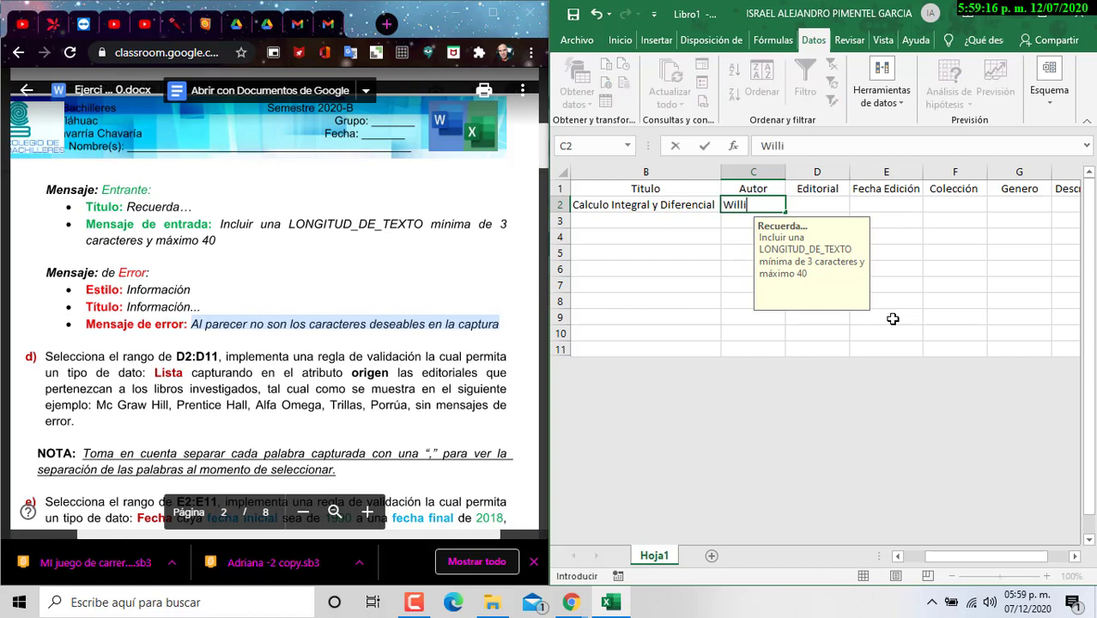
type("am Granville")
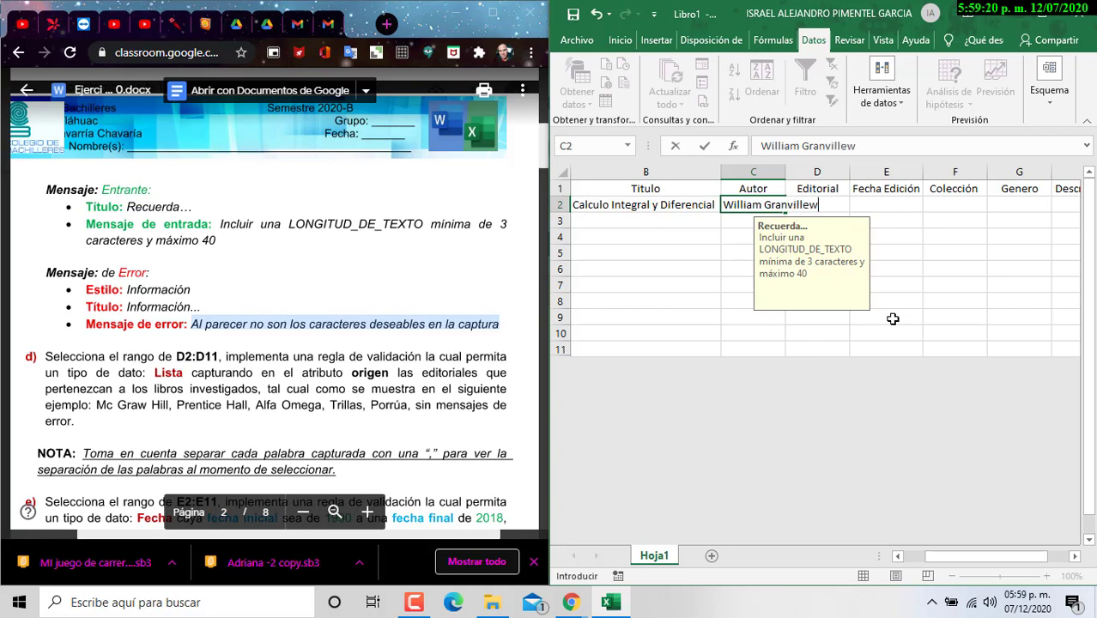
left_click(933, 240)
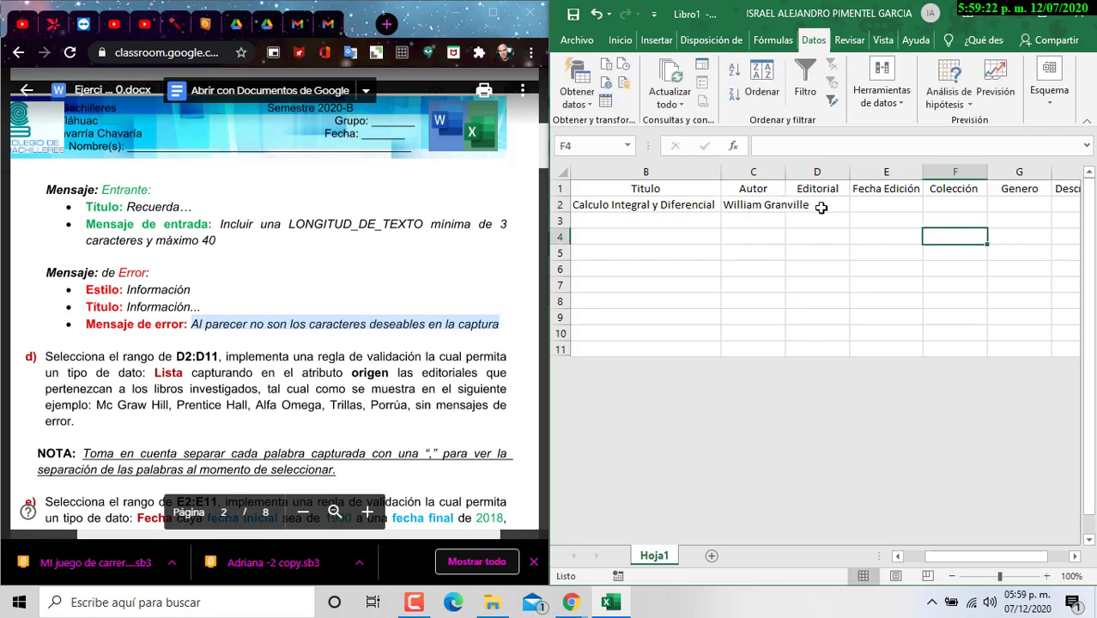
double_click(785, 172)
Step: Search Google for calculo diferencial e integral in a new tab of the maximized browser
left_click(494, 14)
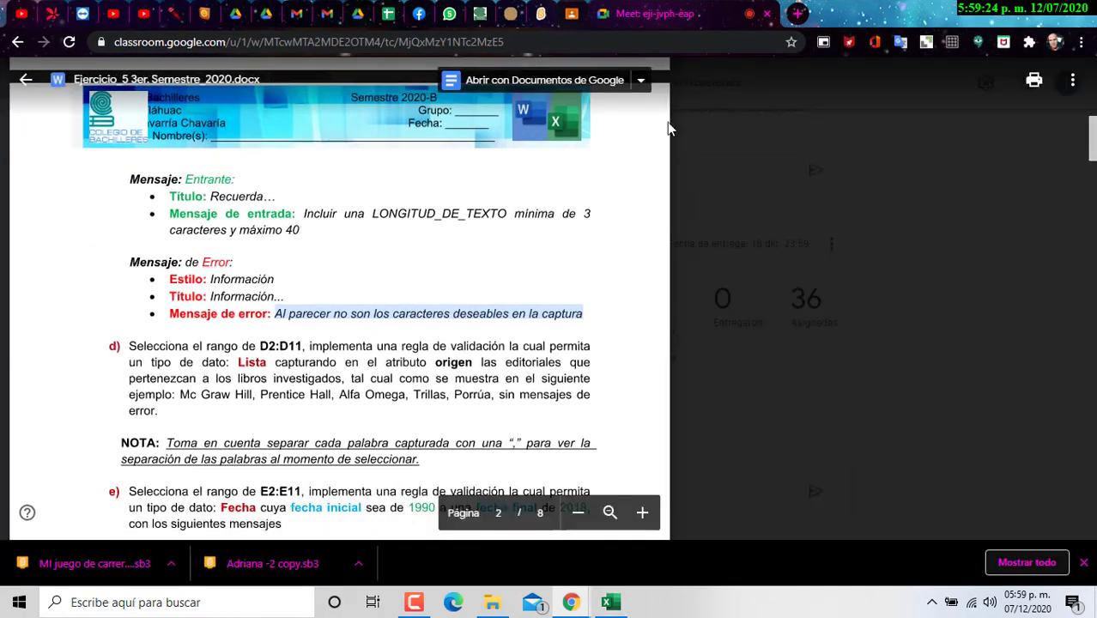
key("ctrl+t")
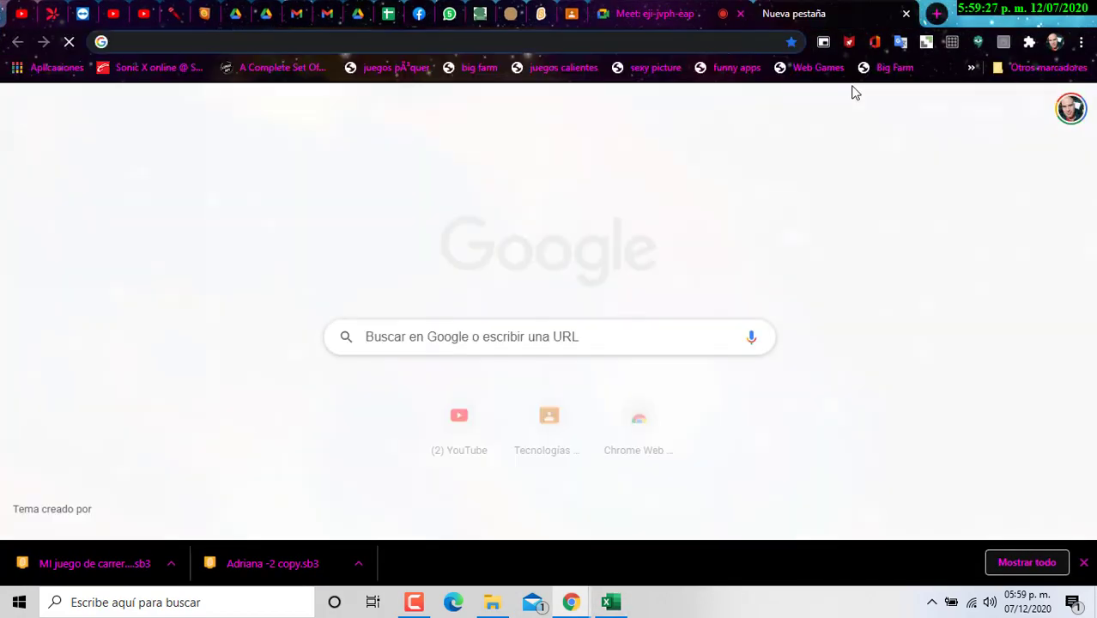
type("calc")
key("Return")
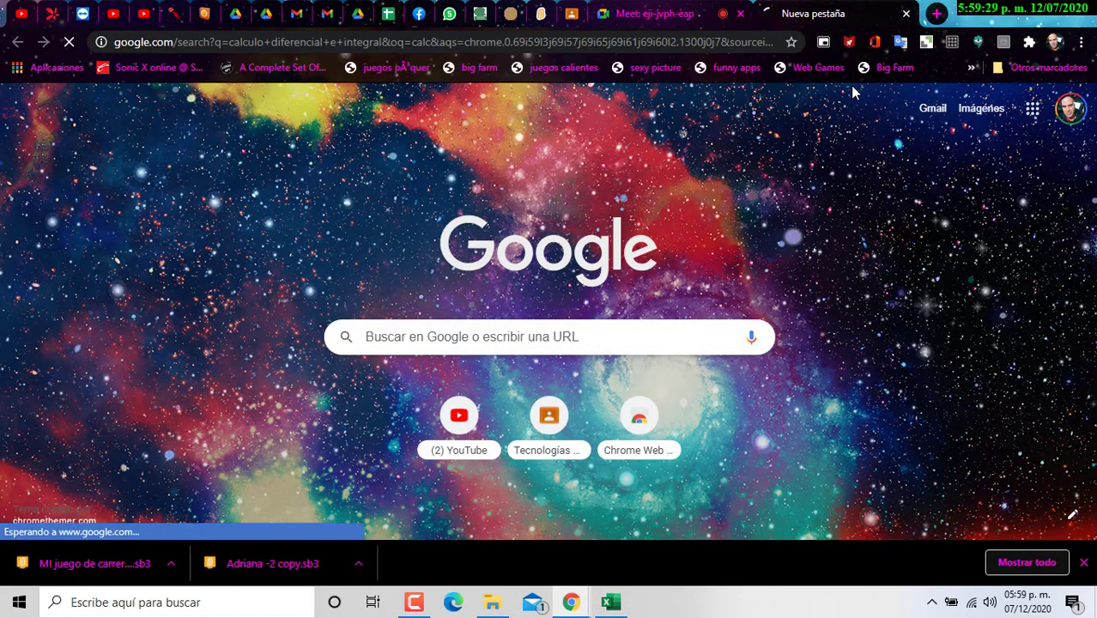
Step: Show the image results and open the Limusa edition's cover preview
left_click(271, 143)
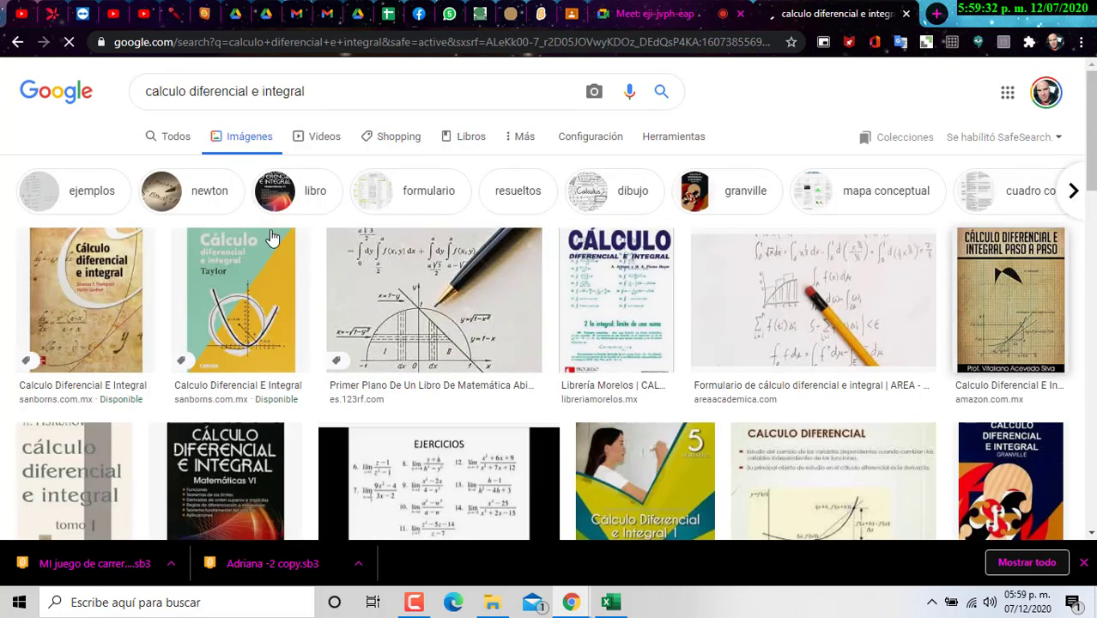
scroll(777, 429, "down", 1)
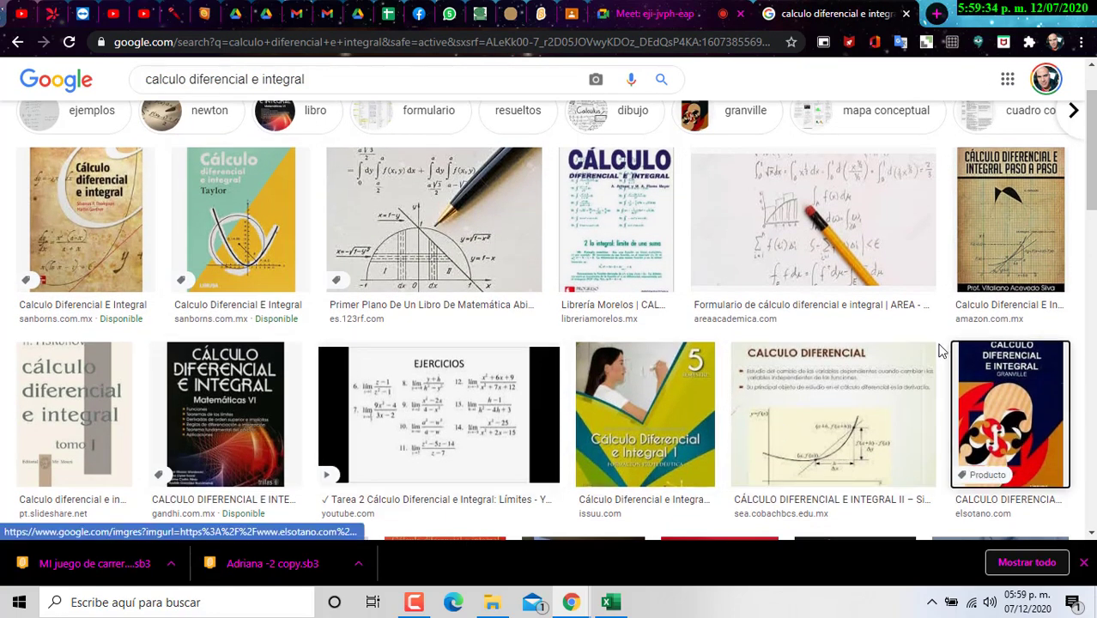
left_click(974, 360)
scroll(771, 266, "down", 1)
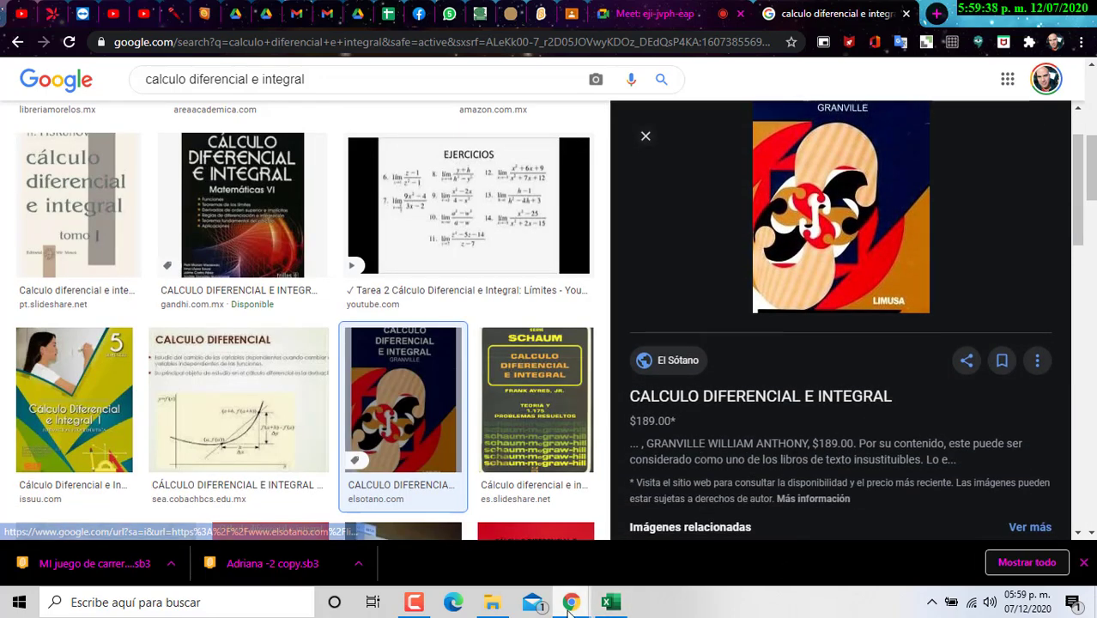
left_click(625, 606)
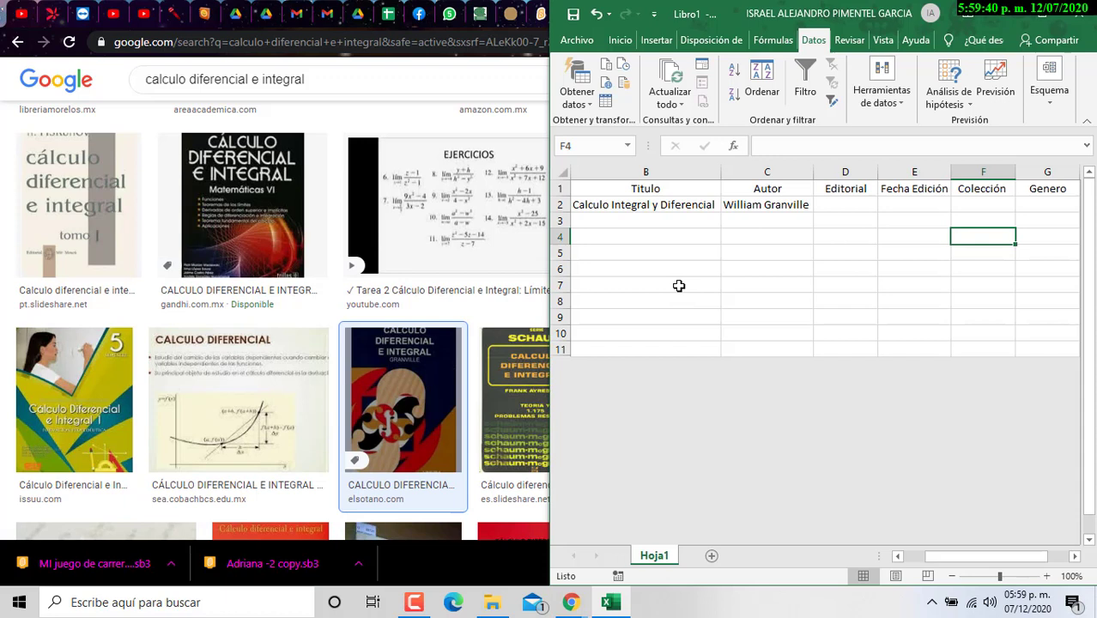
Step: Add the author's first name at the start of C2 and widen column C to fit
double_click(798, 204)
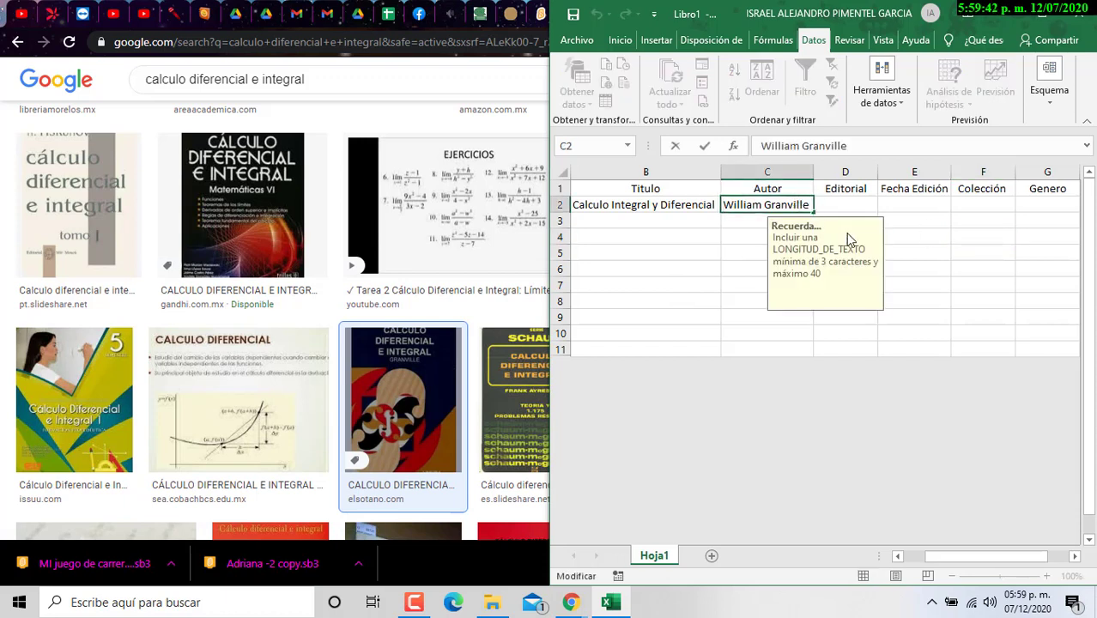
type("Anthon")
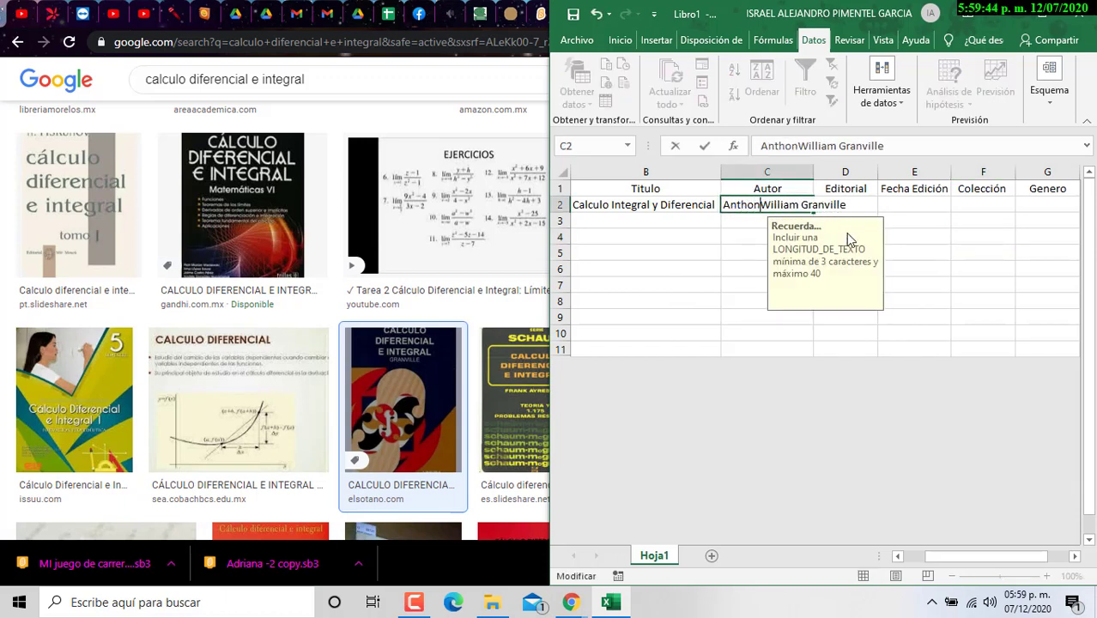
type("y")
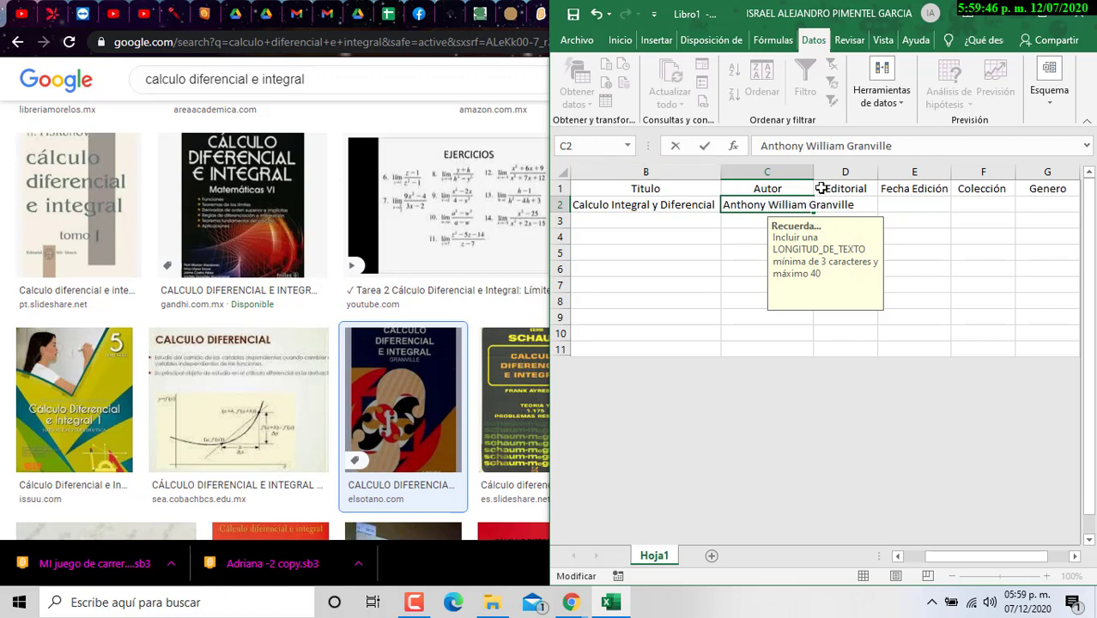
left_click(902, 211)
left_click_drag(809, 170, 859, 170)
Step: Test C4 with the two-letter entry df and cancel the Información rejection
left_click(797, 232)
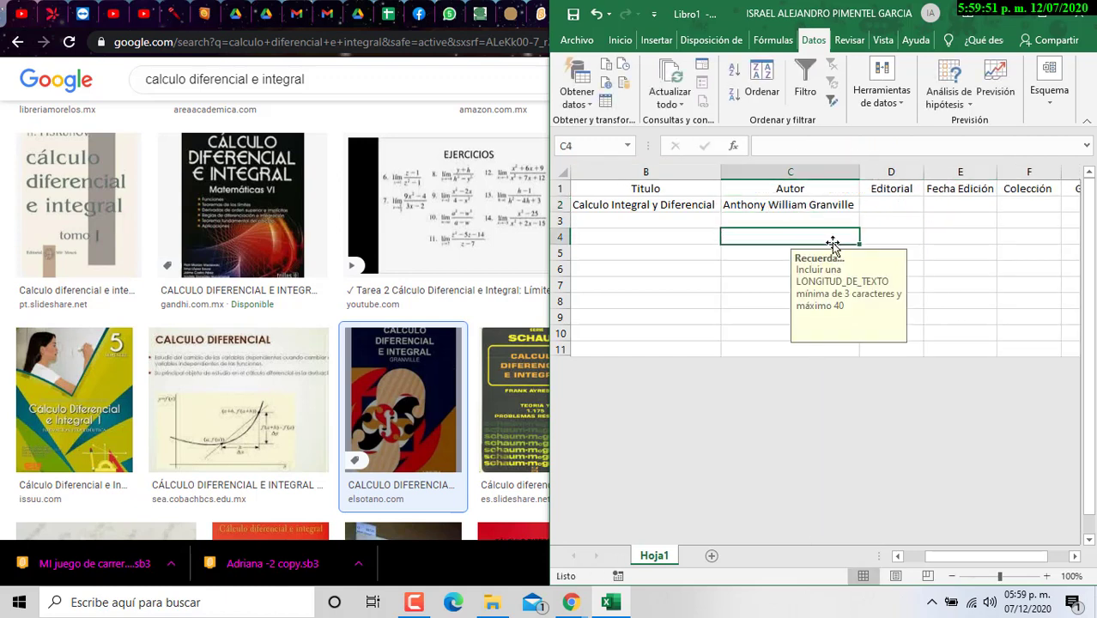
type("df")
key("Return")
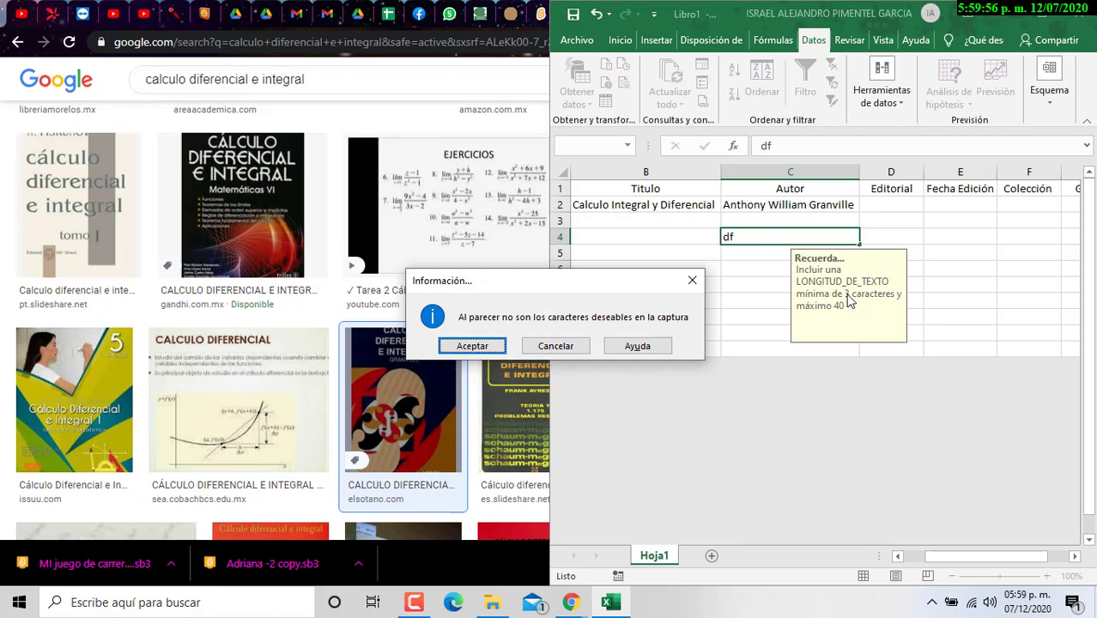
left_click(555, 346)
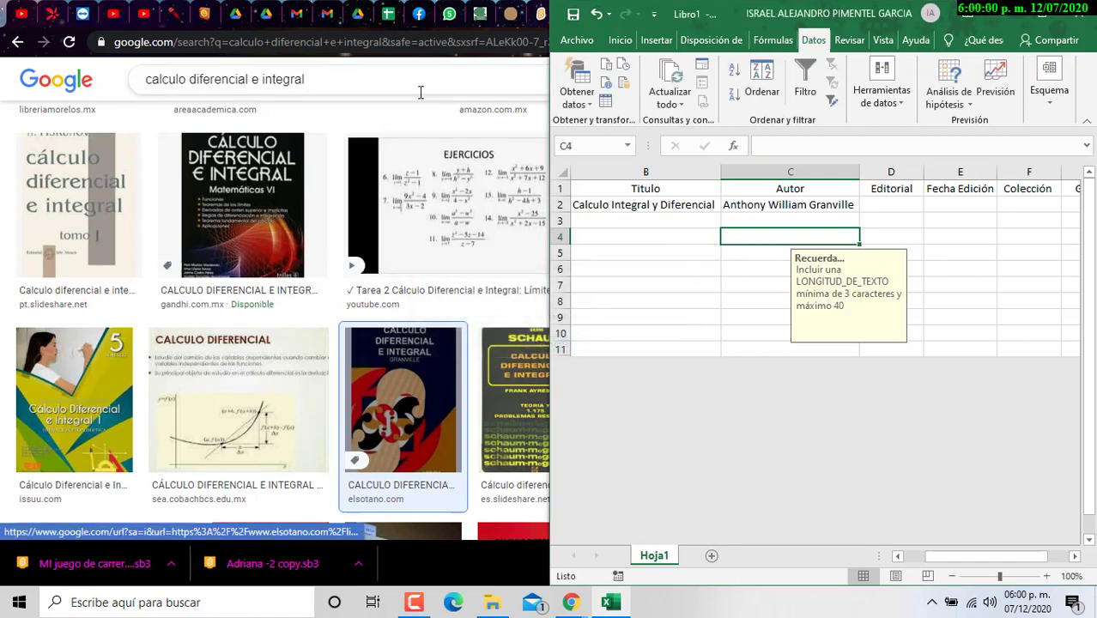
key("super+Up")
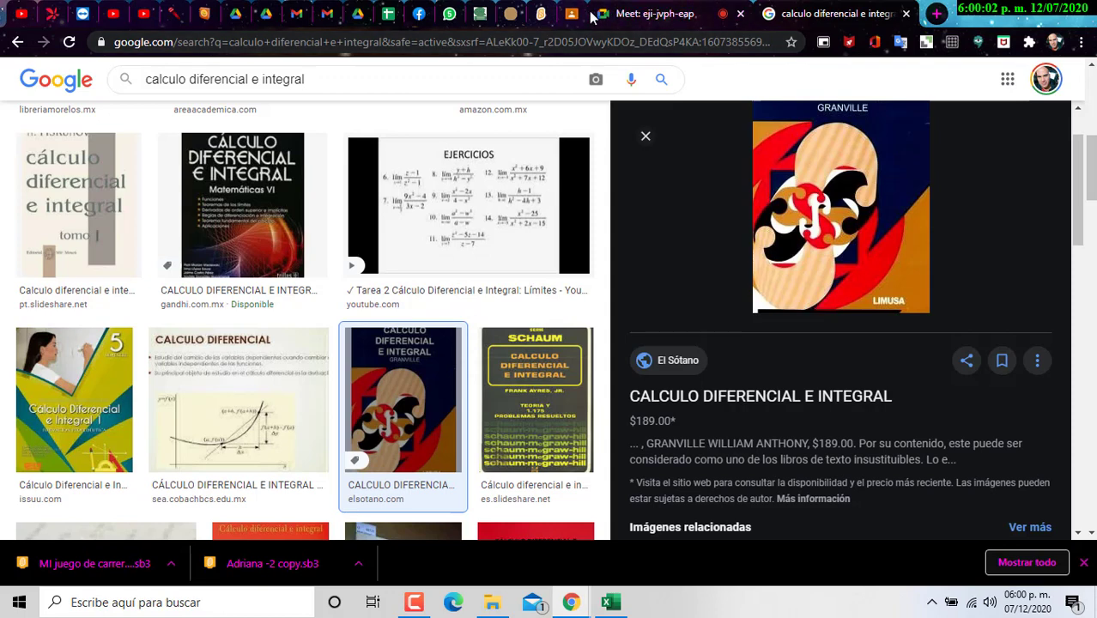
Step: Switch from the Meet tab to the assignment document and snap Chrome beside Excel
left_click(655, 14)
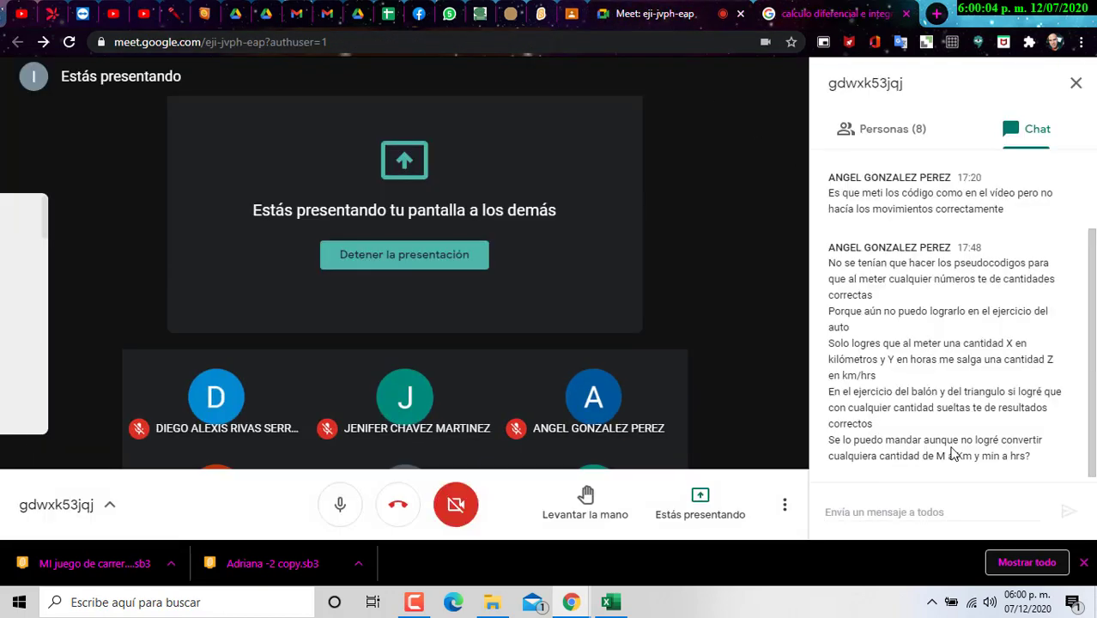
scroll(953, 441, "up", 2)
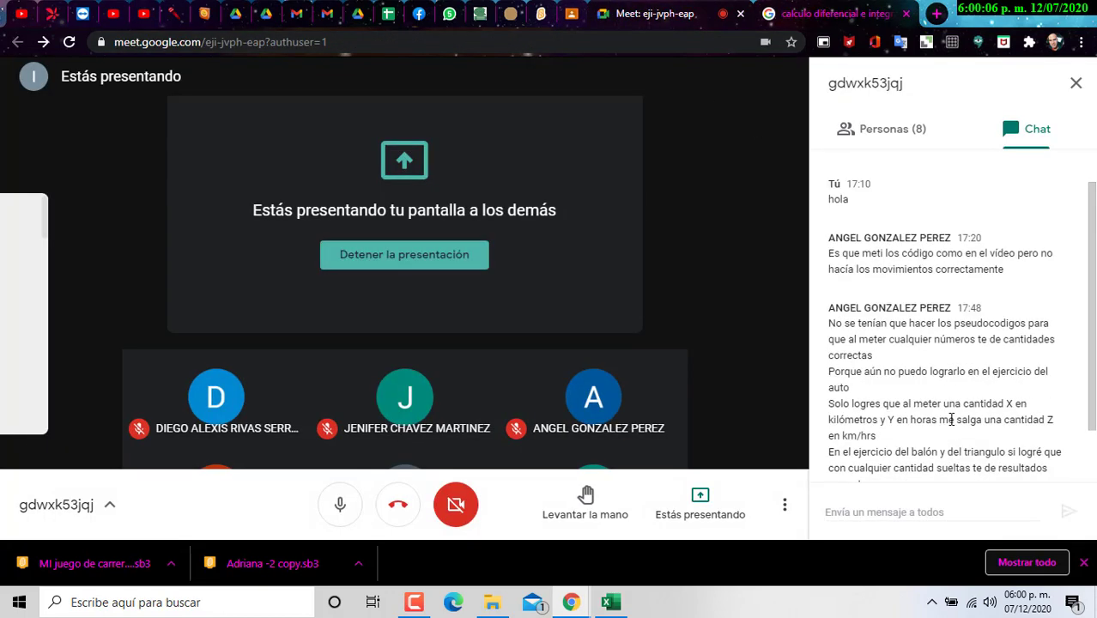
scroll(947, 418, "down", 2)
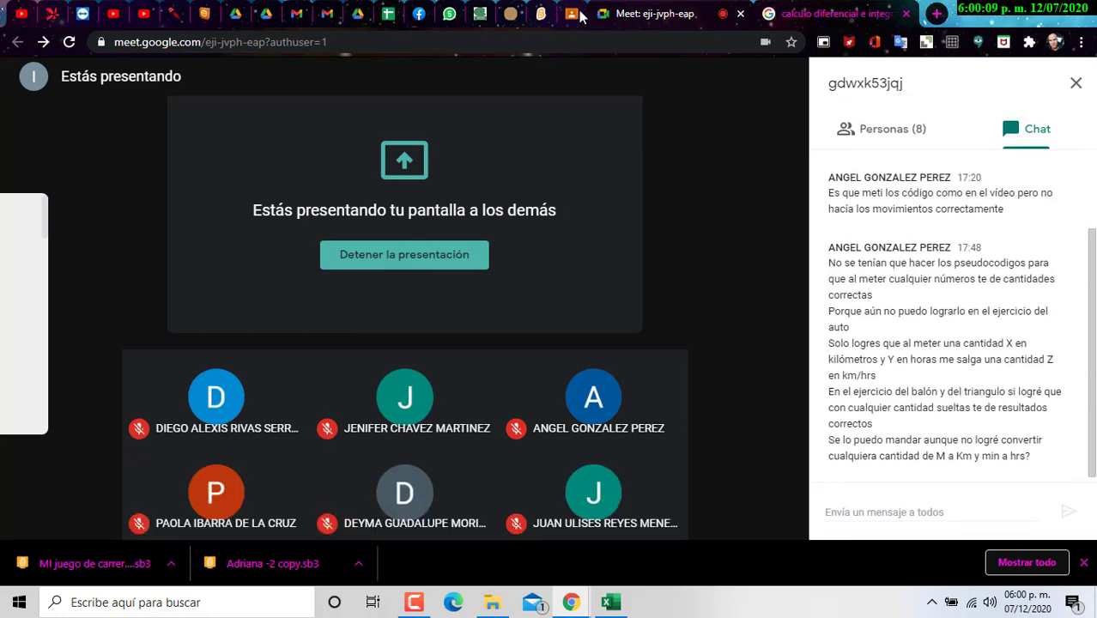
left_click(580, 15)
key("super+Left")
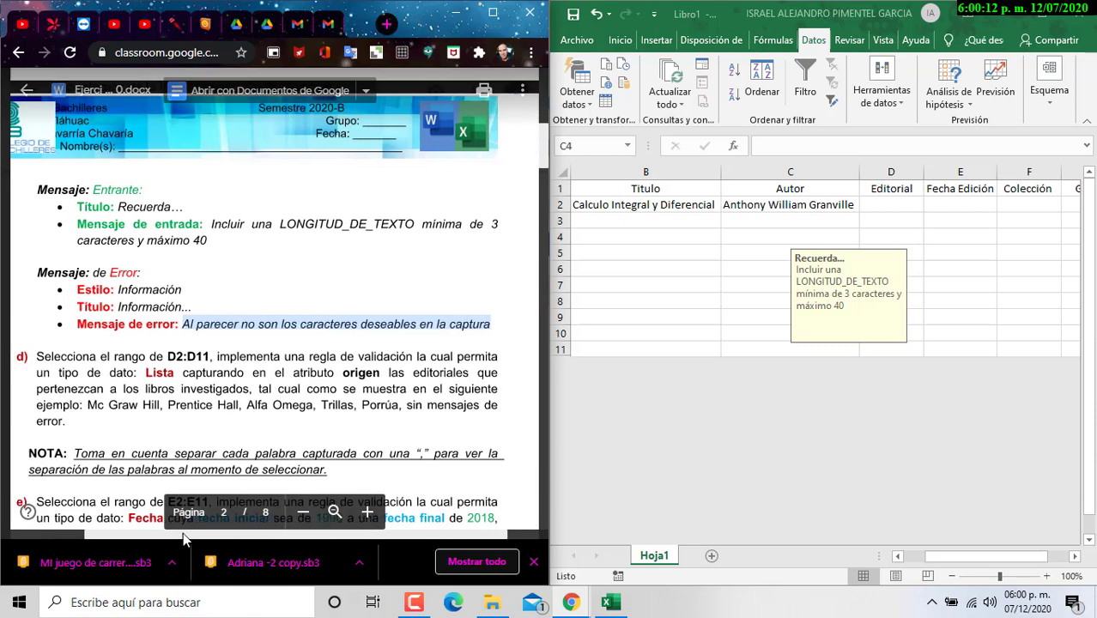
Step: Preview input messages on C3:C11 and B3:B11, then select the Editorial range D2:D11
left_click(826, 237)
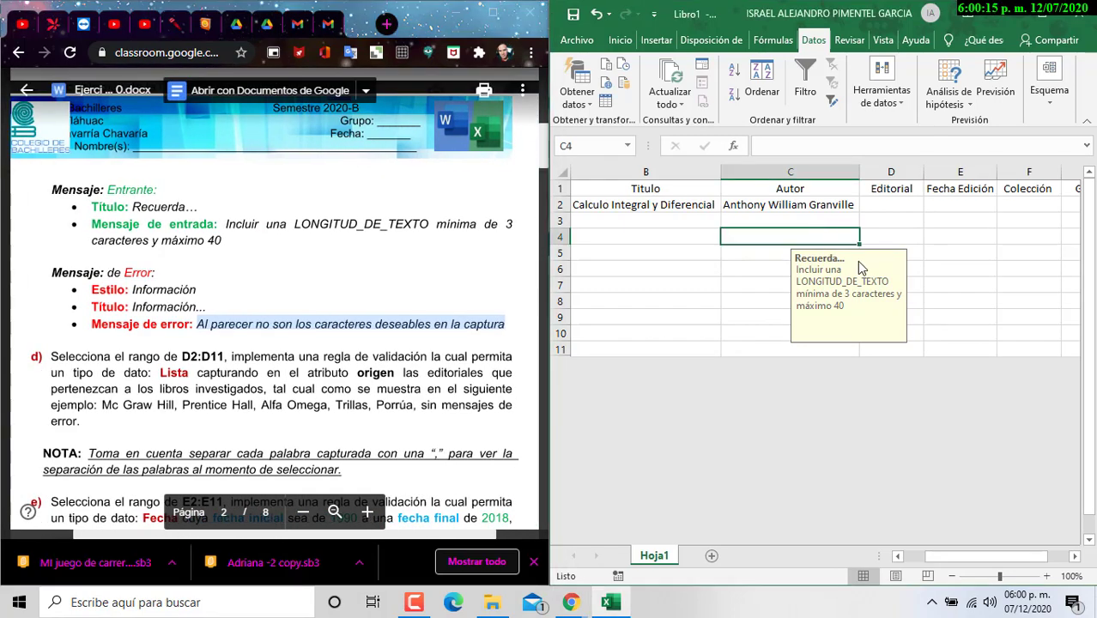
left_click(803, 208)
left_click(745, 224)
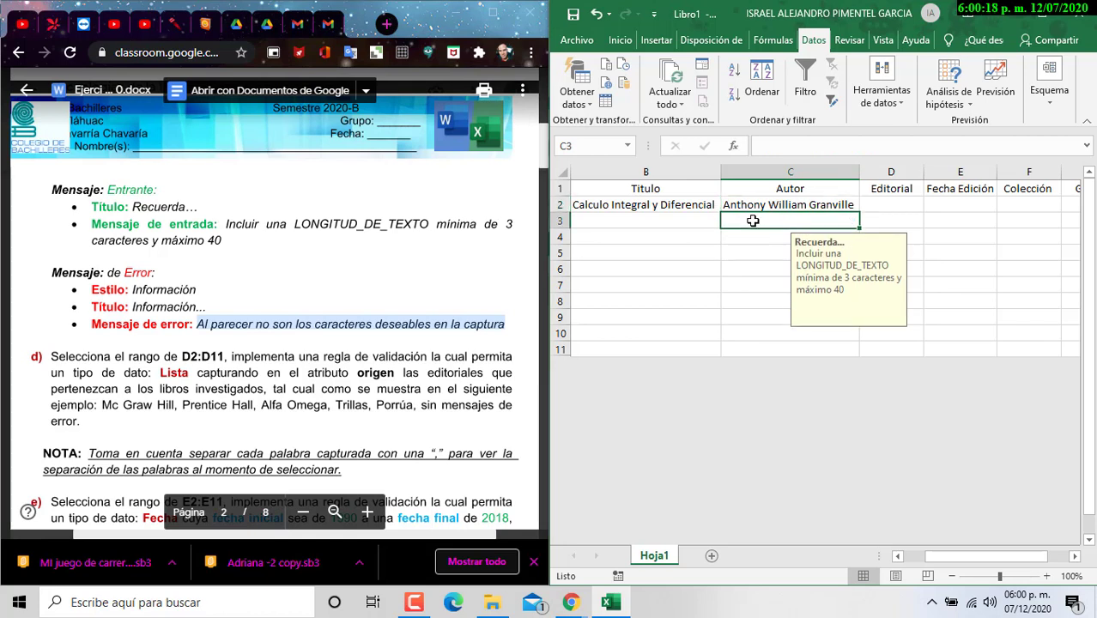
left_click_drag(750, 222, 763, 345)
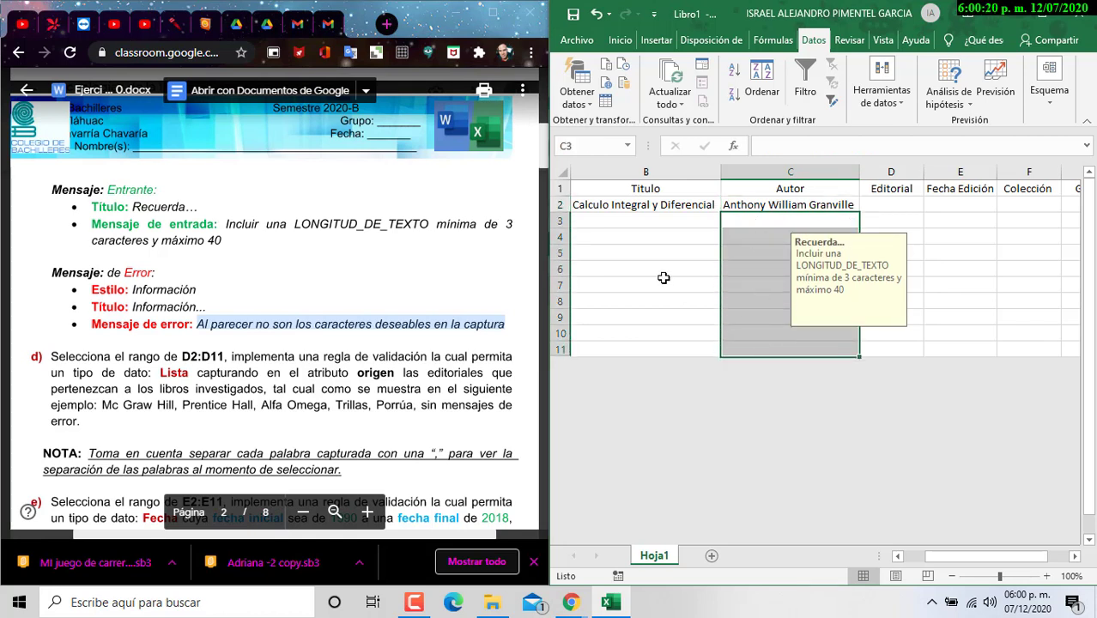
left_click_drag(655, 227, 658, 371)
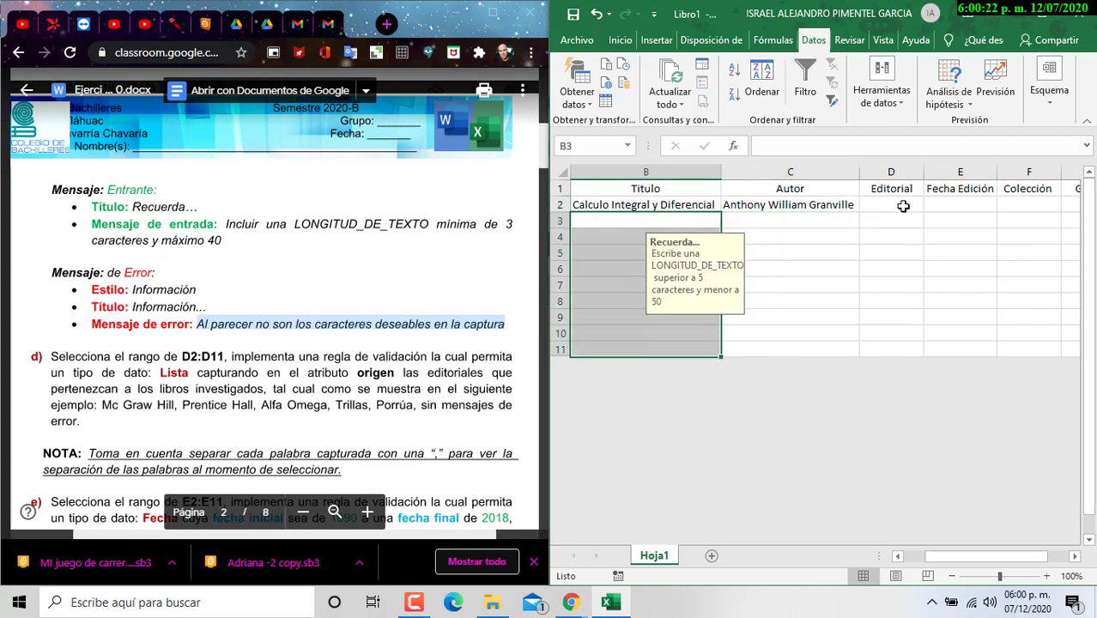
left_click_drag(900, 206, 908, 350)
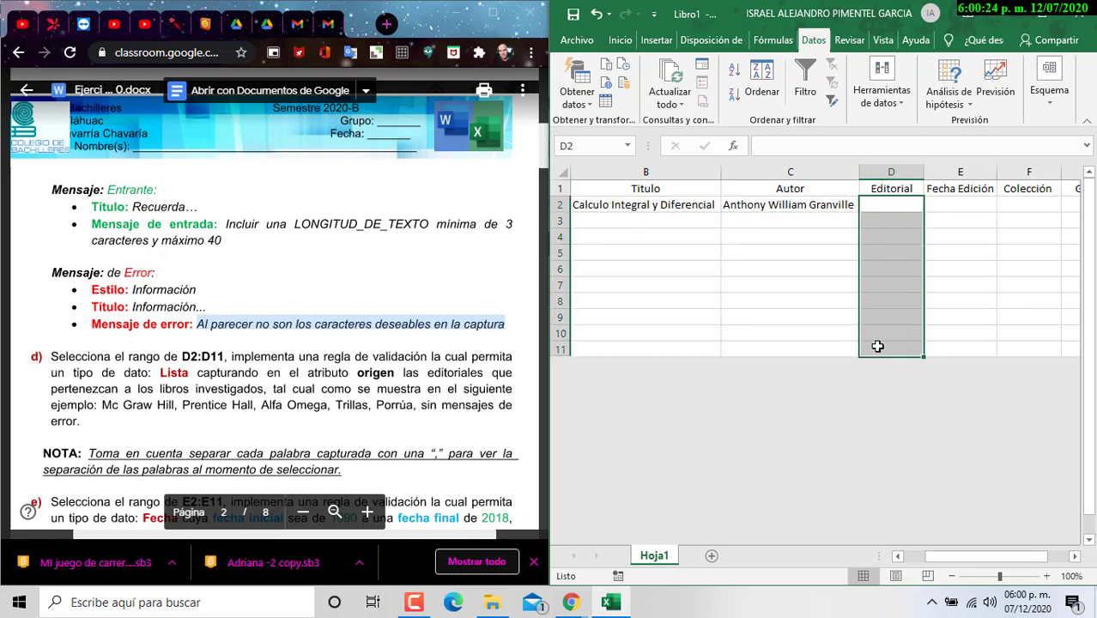
Step: Open Validación de datos for D2:D11 and set Permitir to Lista
left_click(869, 98)
left_click(890, 152)
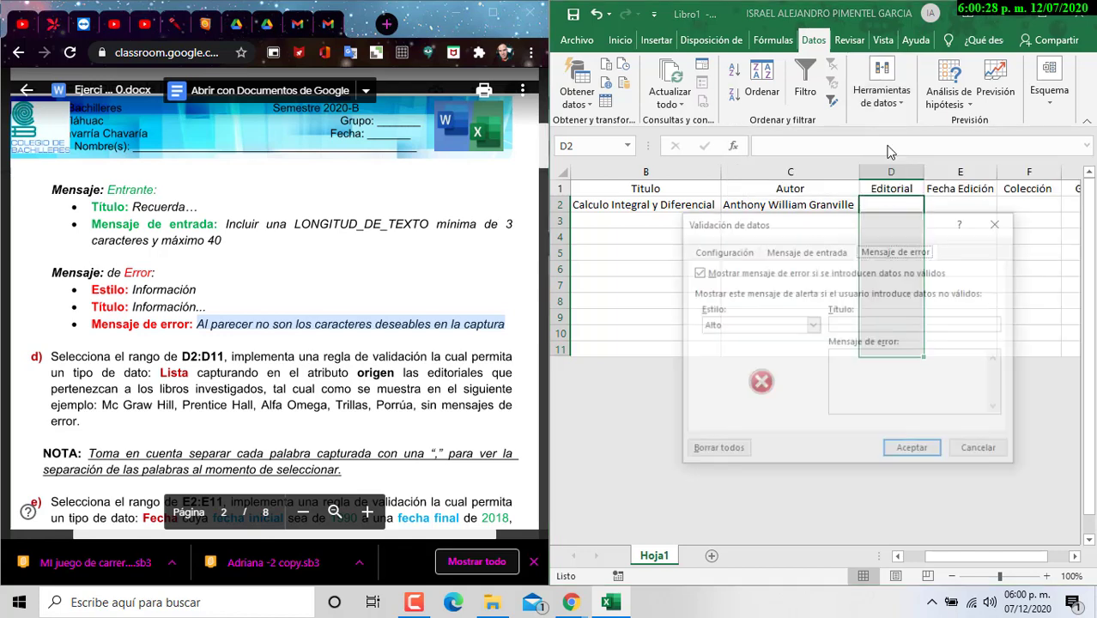
left_click(813, 325)
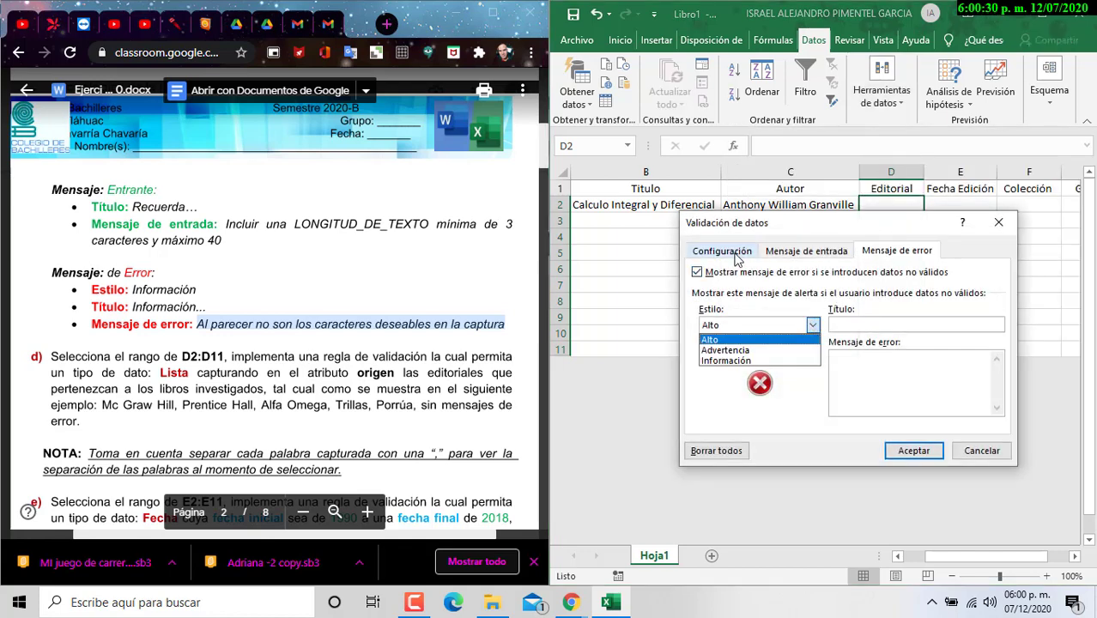
left_click(737, 255)
left_click(791, 306)
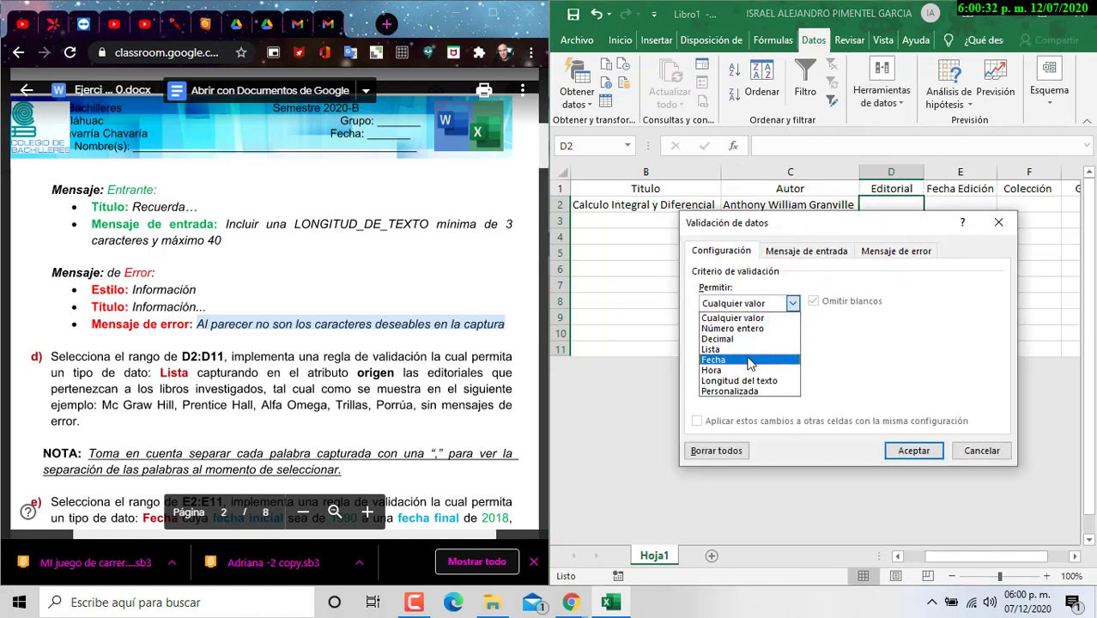
left_click(752, 350)
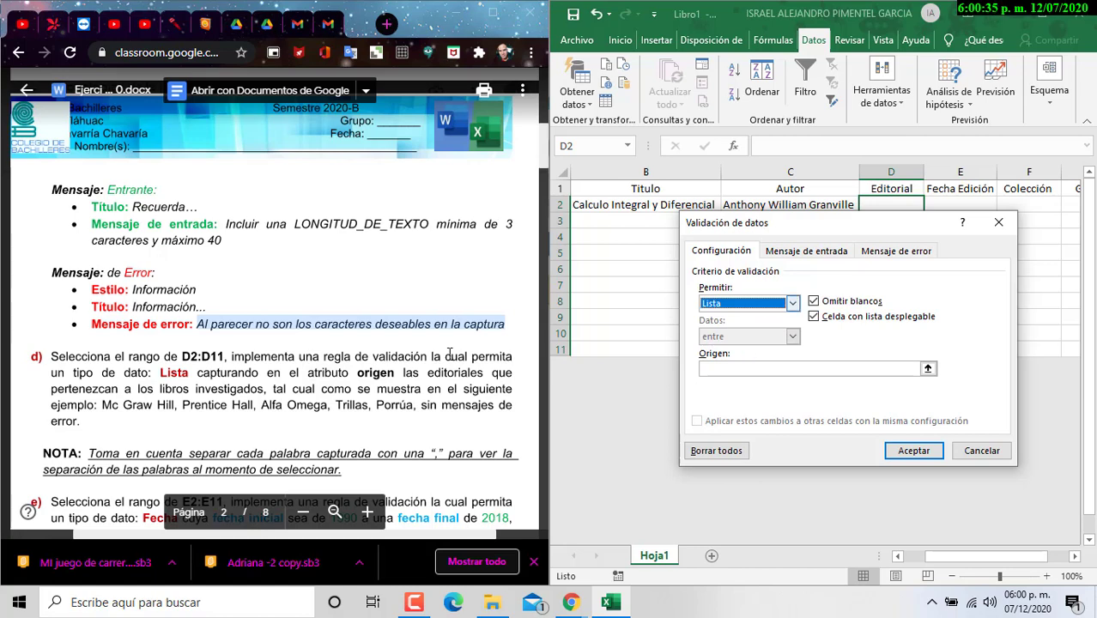
scroll(256, 353, "down", 1)
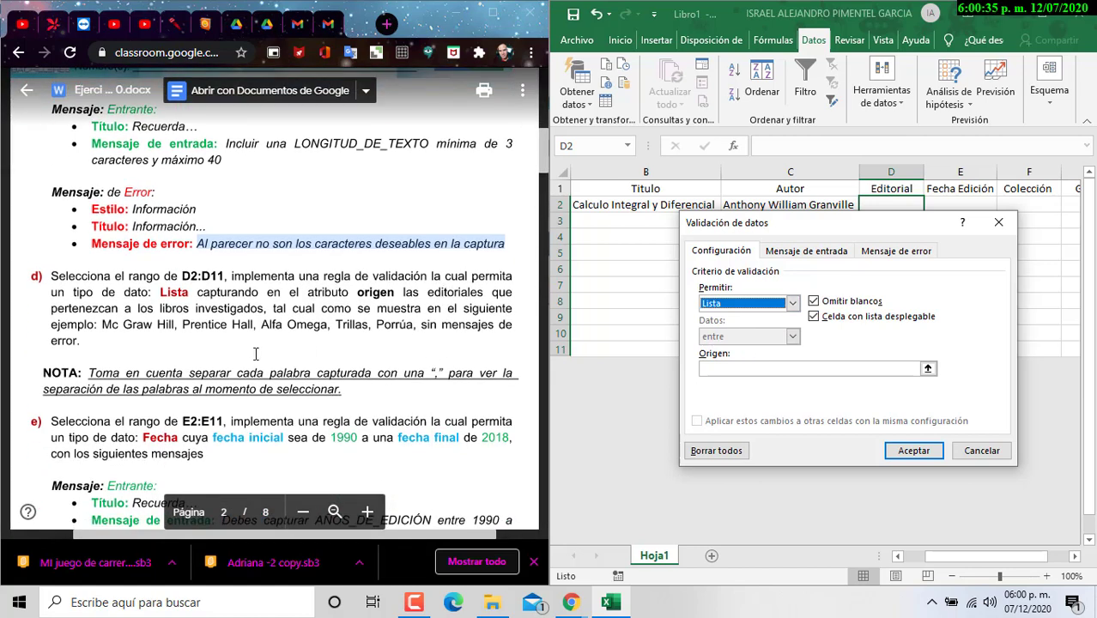
Step: Paste the publishers Mc Graw Hill, Prentice Hall, Alfa Omega, Trillas, Porrúa, Limusa as Origen and apply
left_click(101, 327)
left_click_drag(416, 326, 114, 331)
key("ctrl+c")
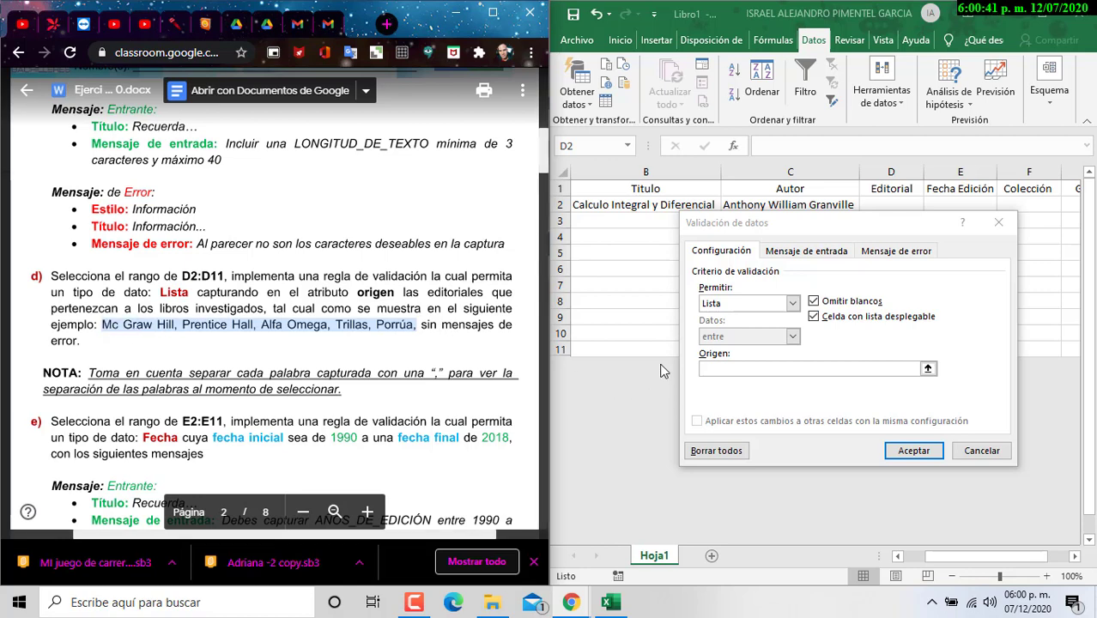
left_click(778, 368)
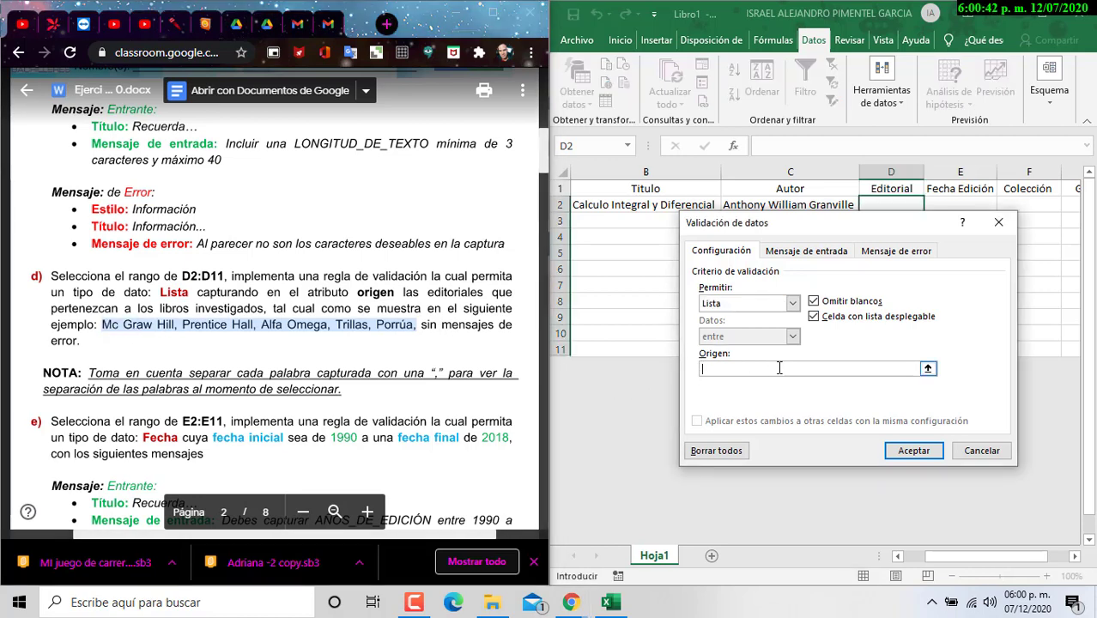
key("ctrl+v")
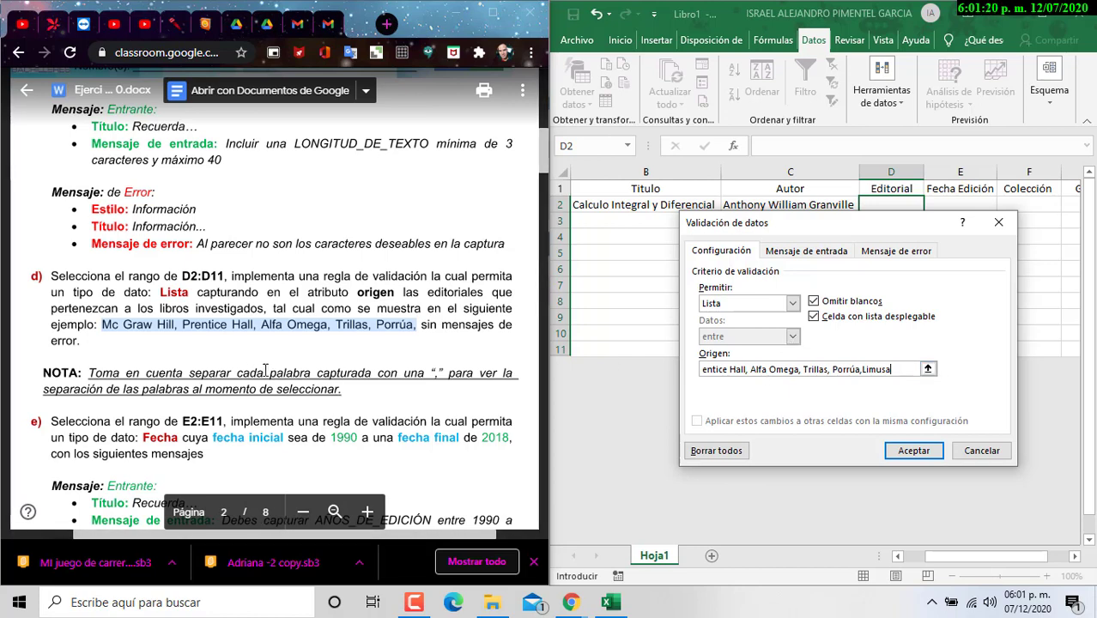
scroll(279, 337, "down", 2)
scroll(285, 300, "up", 2)
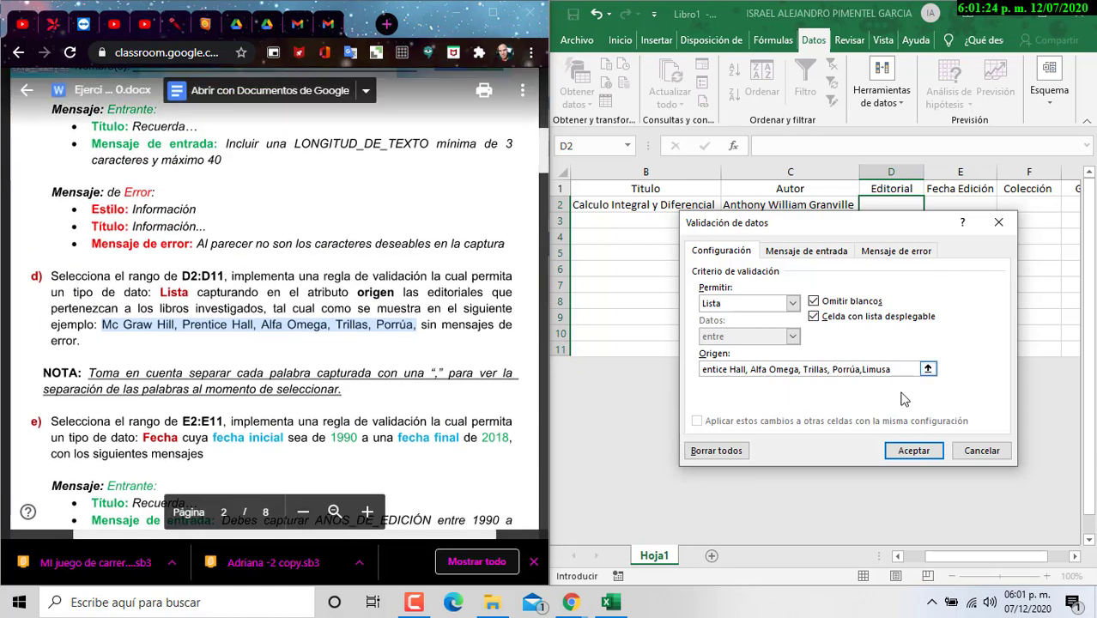
left_click(914, 451)
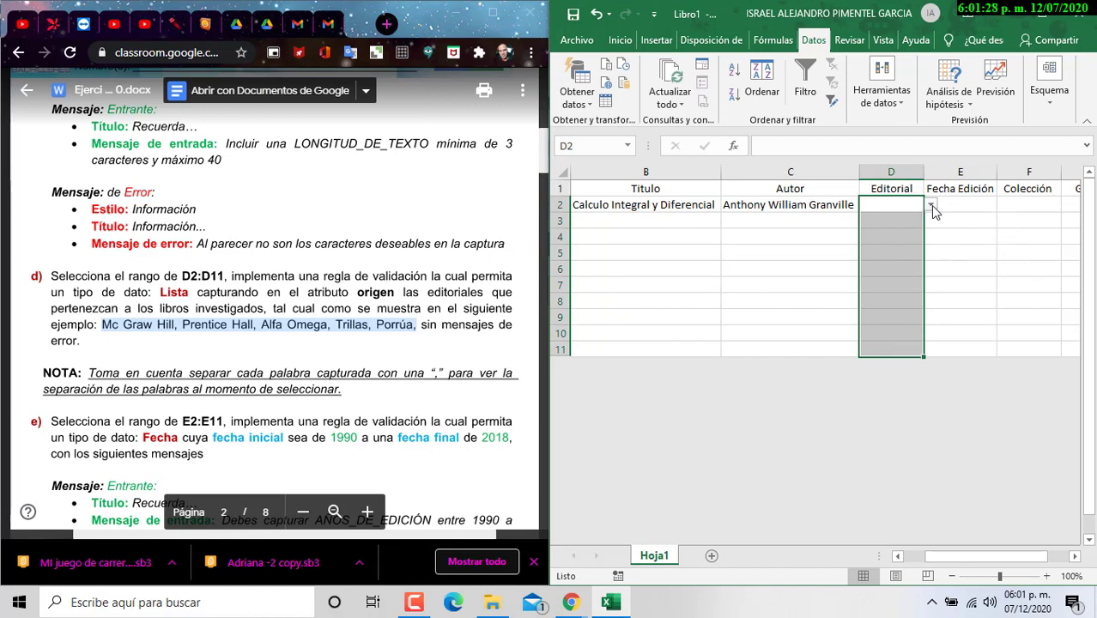
Step: Pick Limusa from D2's publisher dropdown, then select the Fecha Edición range E2:E11
left_click(930, 206)
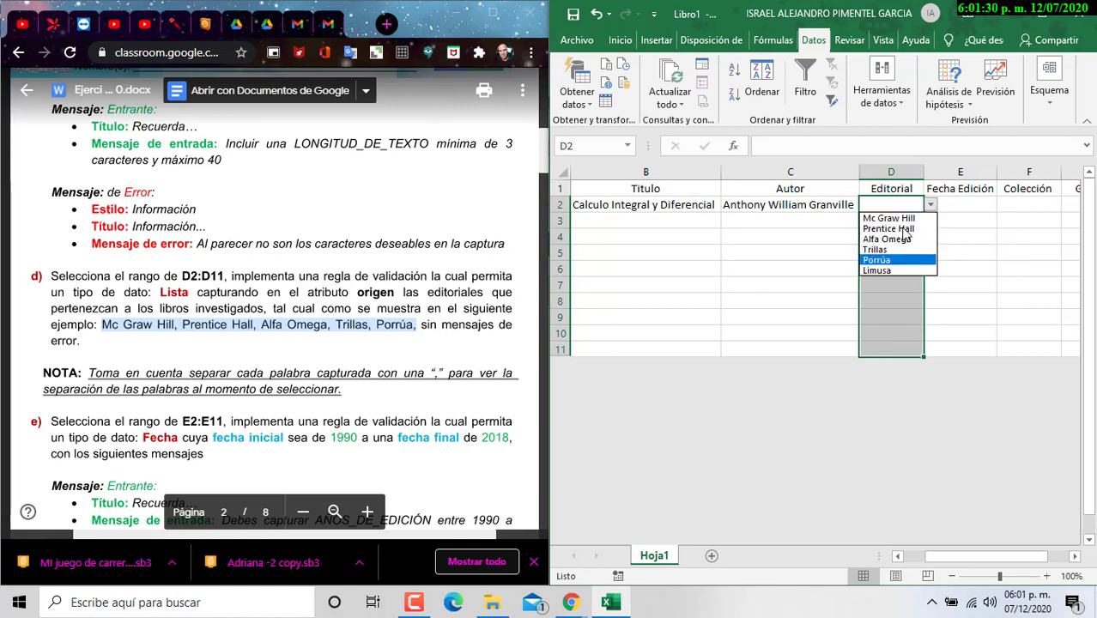
left_click(879, 270)
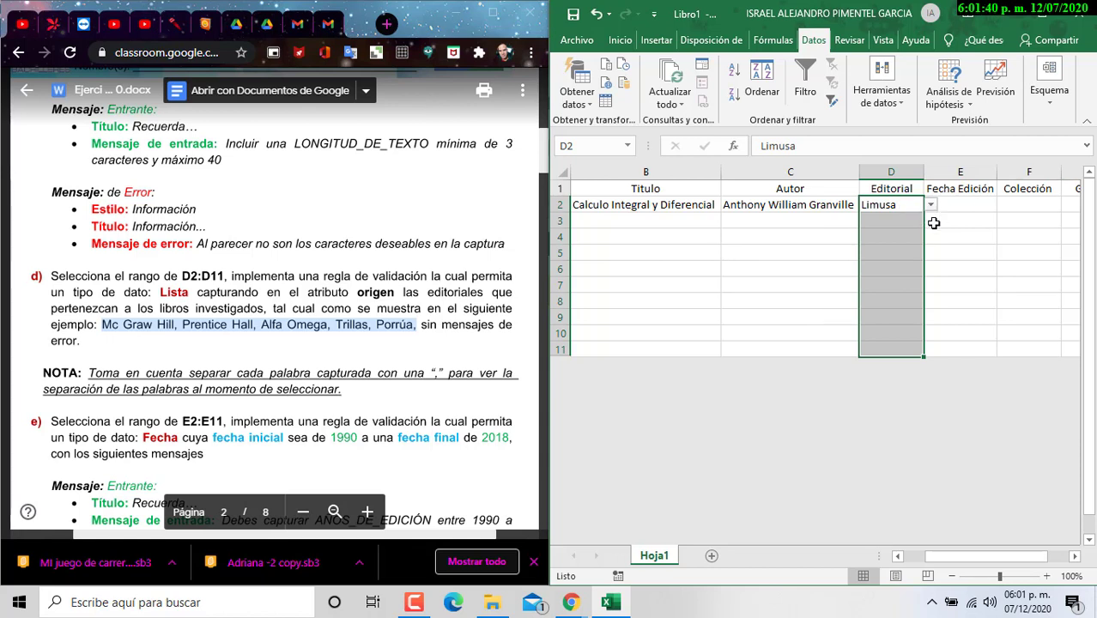
left_click_drag(948, 213, 943, 343)
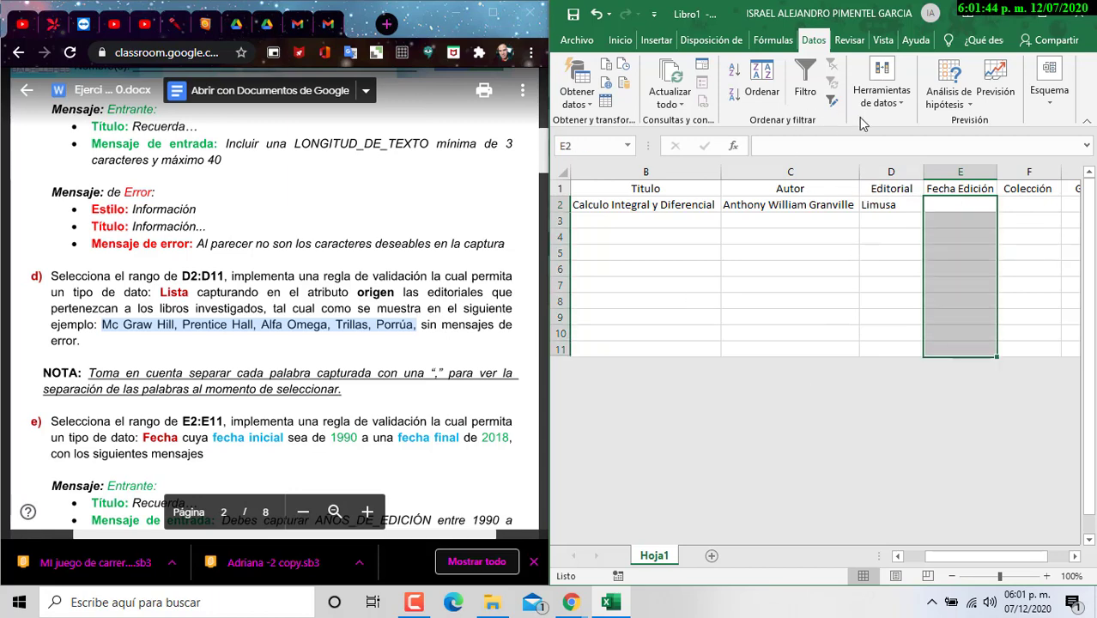
Step: Open Validación de datos for E2:E11 and set Permitir to Fecha
left_click(873, 100)
left_click(883, 148)
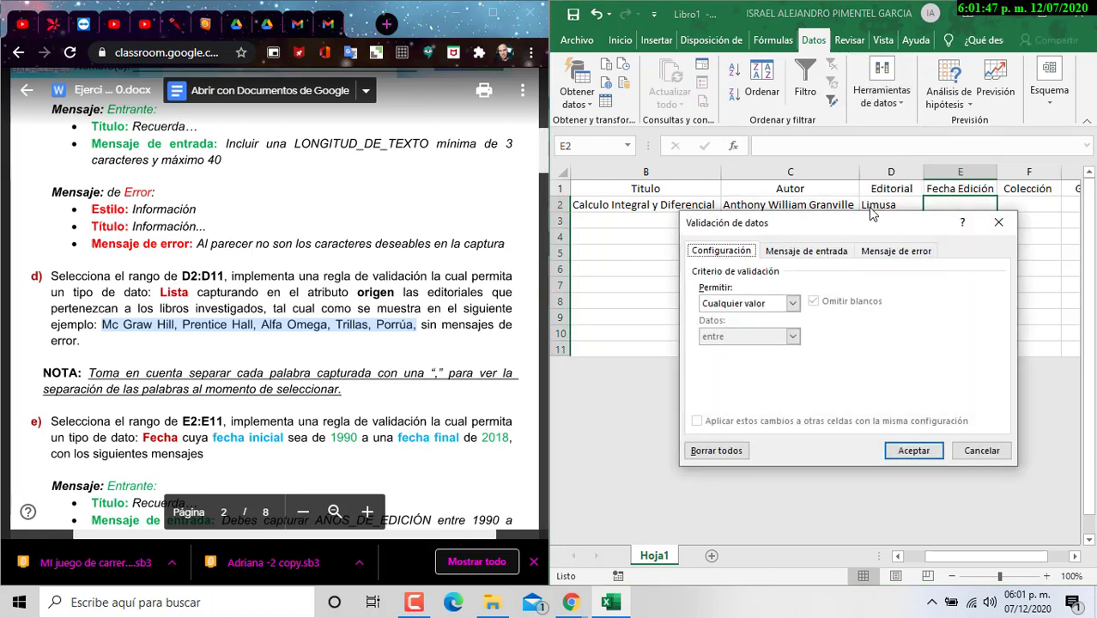
left_click_drag(869, 230, 831, 218)
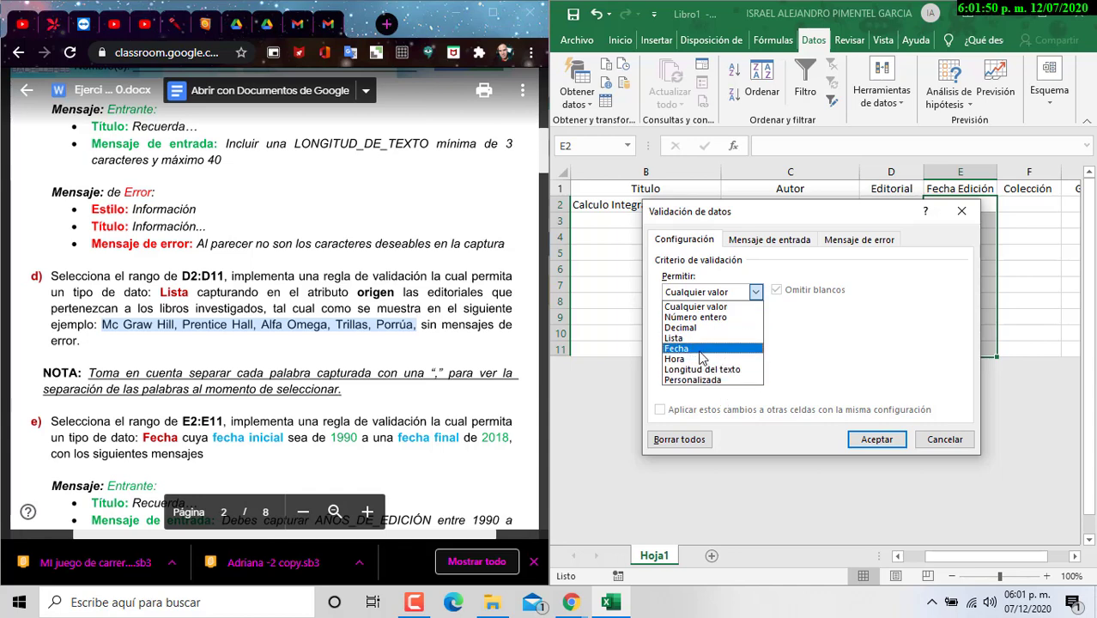
left_click(701, 351)
left_click(880, 357)
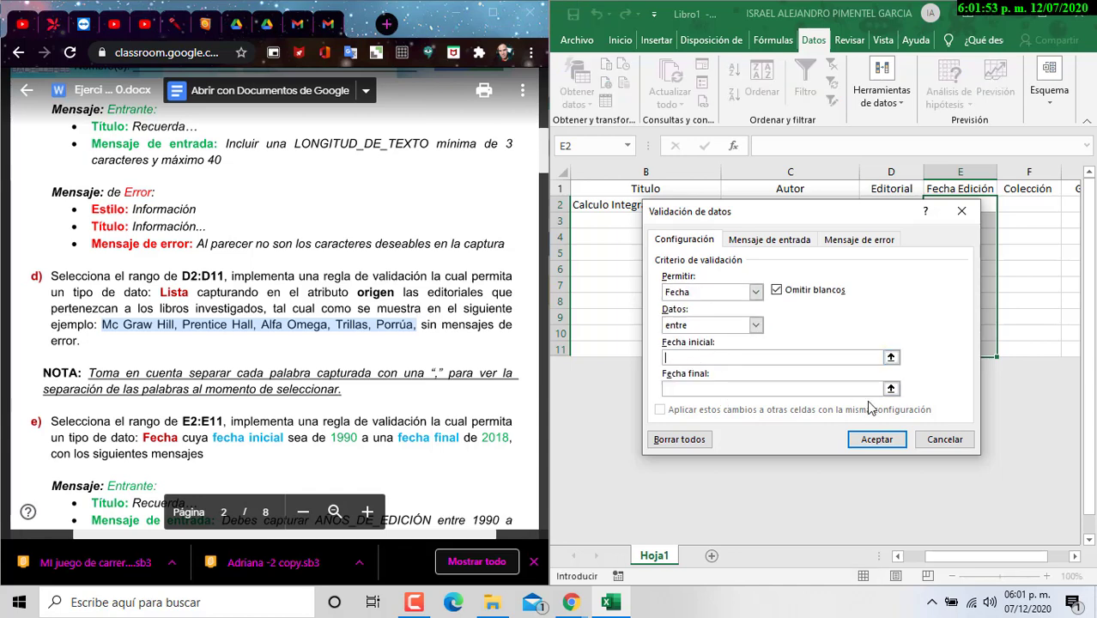
Step: Set the allowed dates between 01/01/1990 and 31/12/2020
type("01/01/1990")
left_click(821, 388)
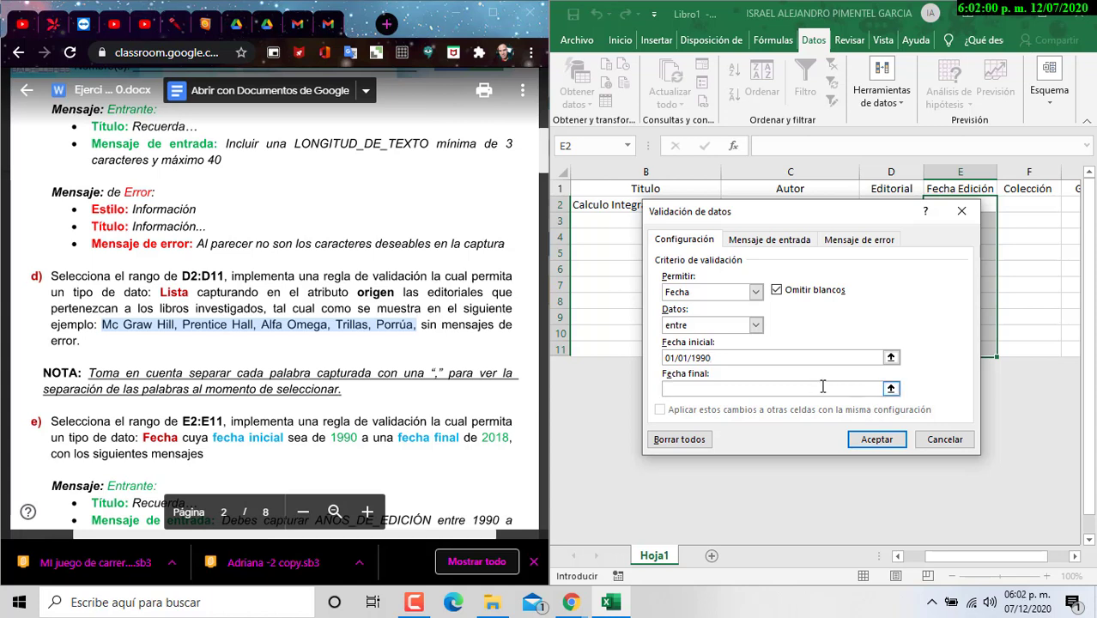
type("31/12/2020")
scroll(500, 363, "down", 3)
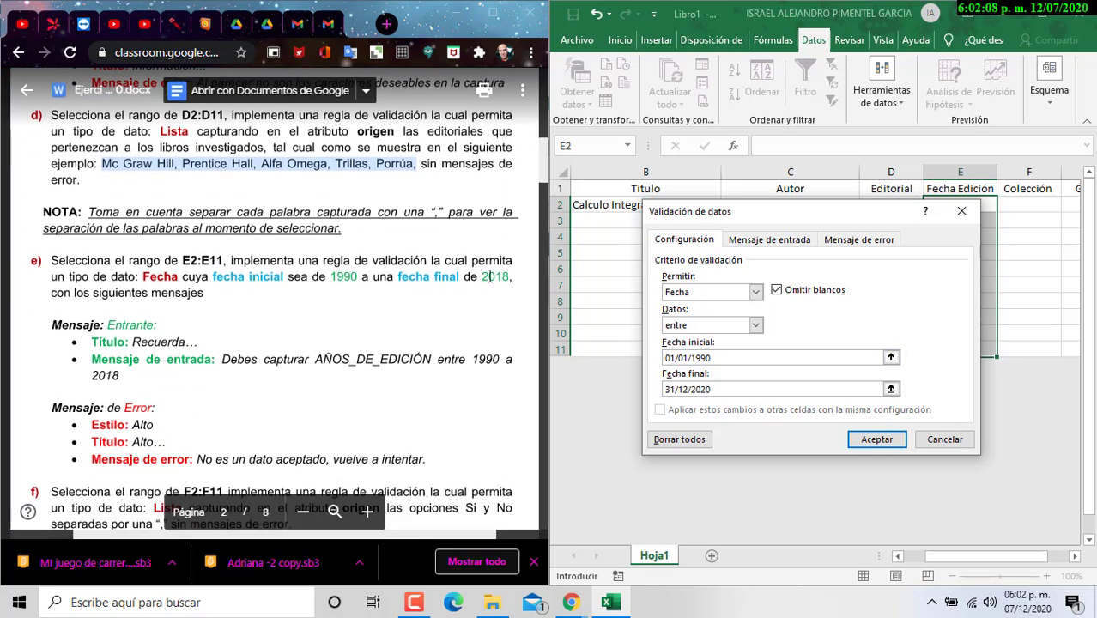
double_click(495, 276)
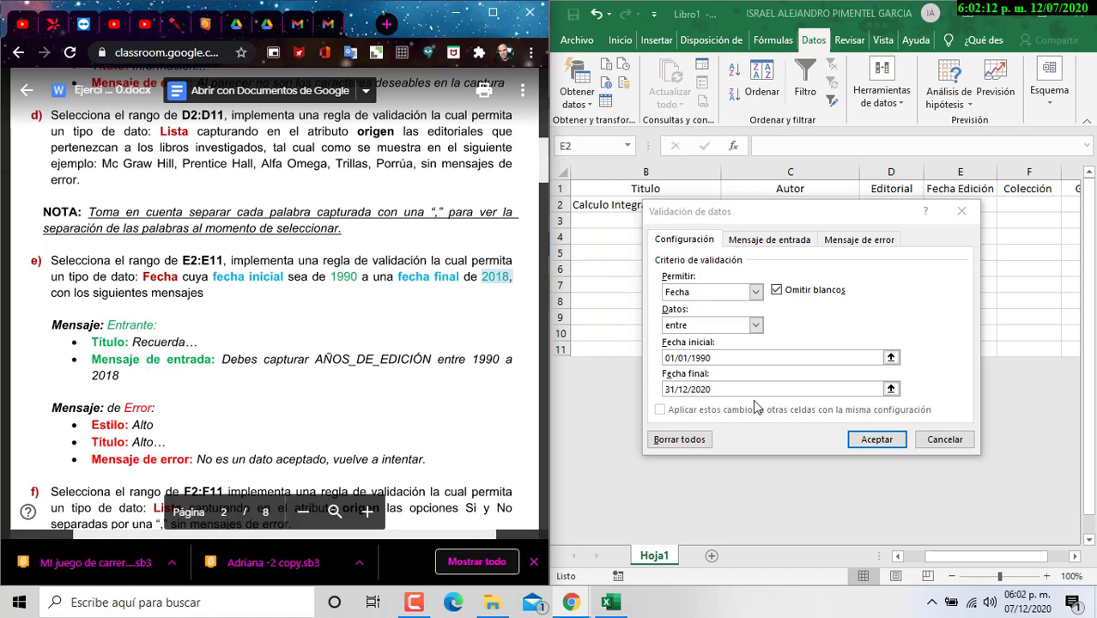
scroll(506, 292, "down", 4)
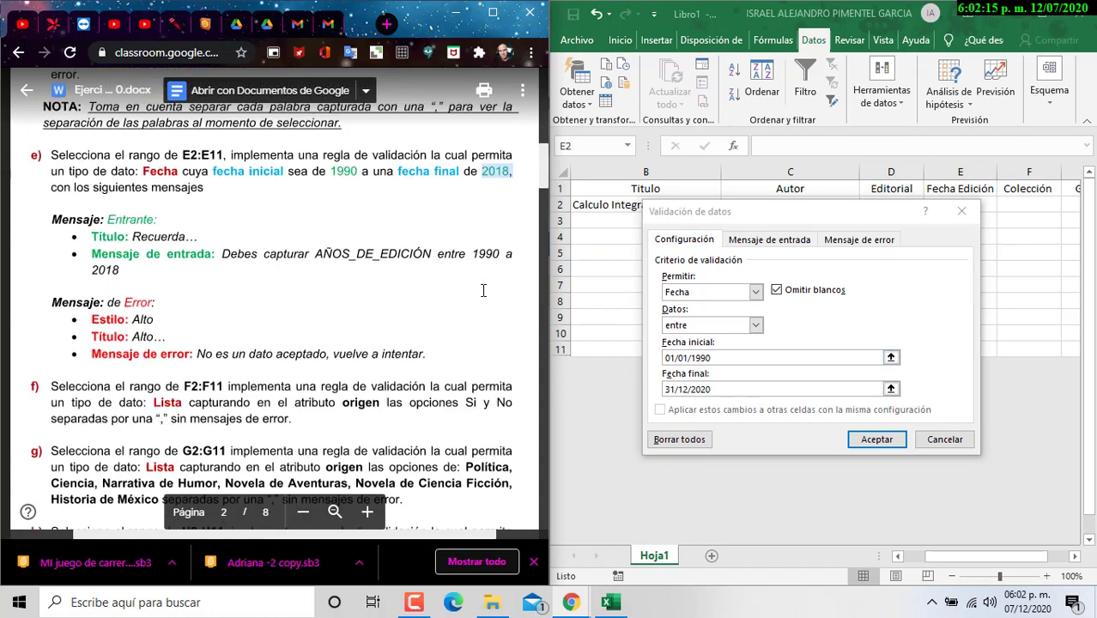
scroll(400, 330, "up", 2)
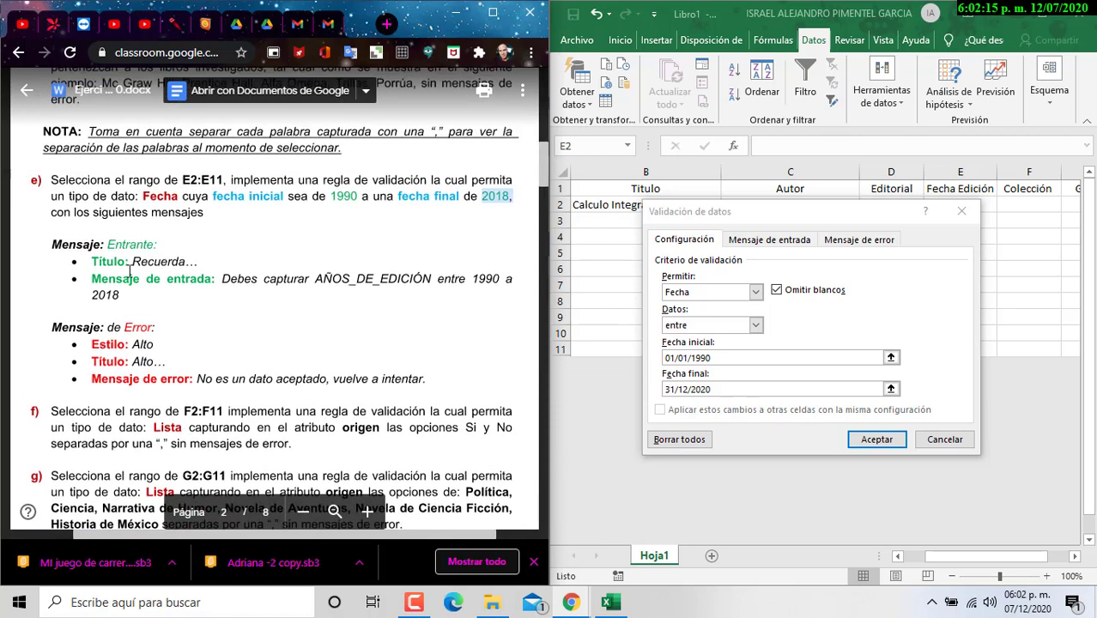
Step: Fill the input message with the Recuerda… text copied from the assignment
left_click(770, 241)
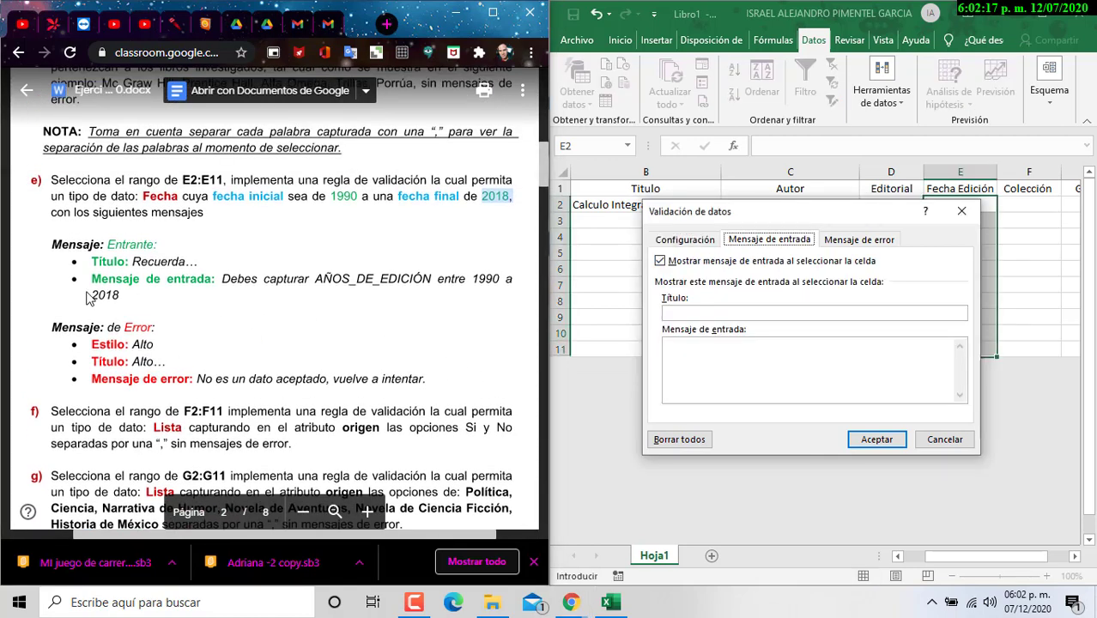
double_click(230, 278)
left_click(119, 296, "shift")
key("ctrl+c")
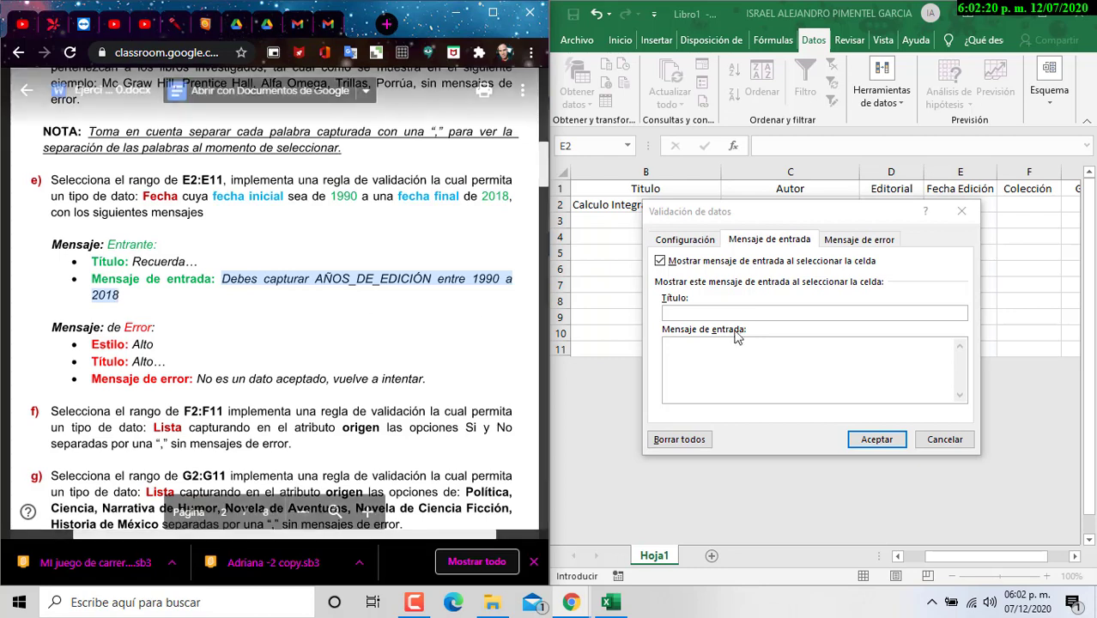
left_click(779, 359)
key("ctrl+v")
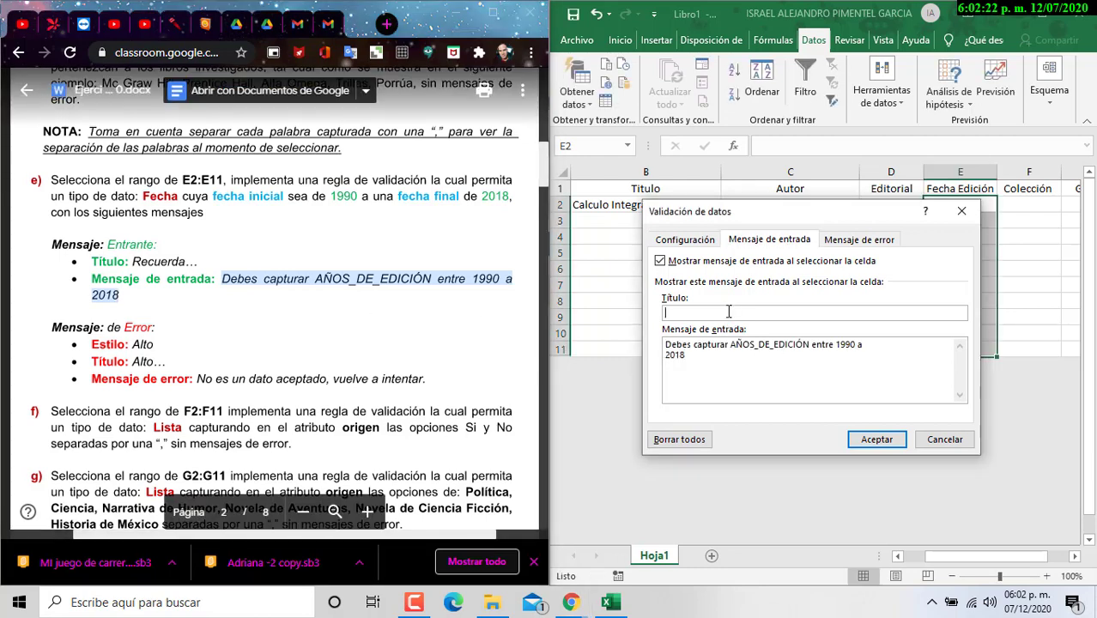
type("Recuerda...")
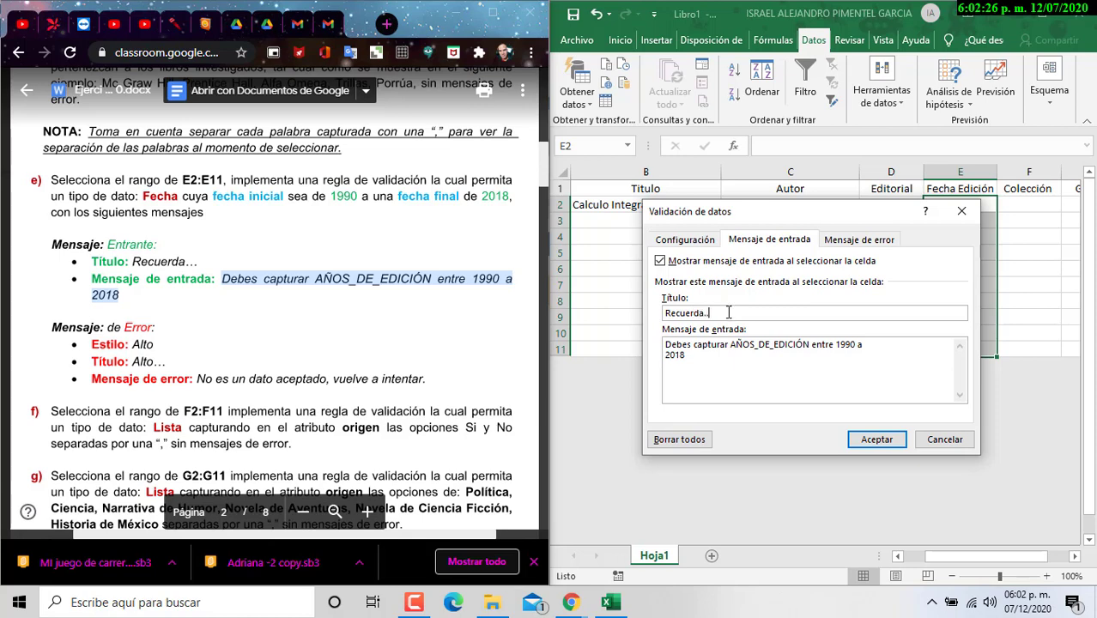
Step: Set an Alto-style error alert titled Alto with the assignment's rejection message
left_click(852, 242)
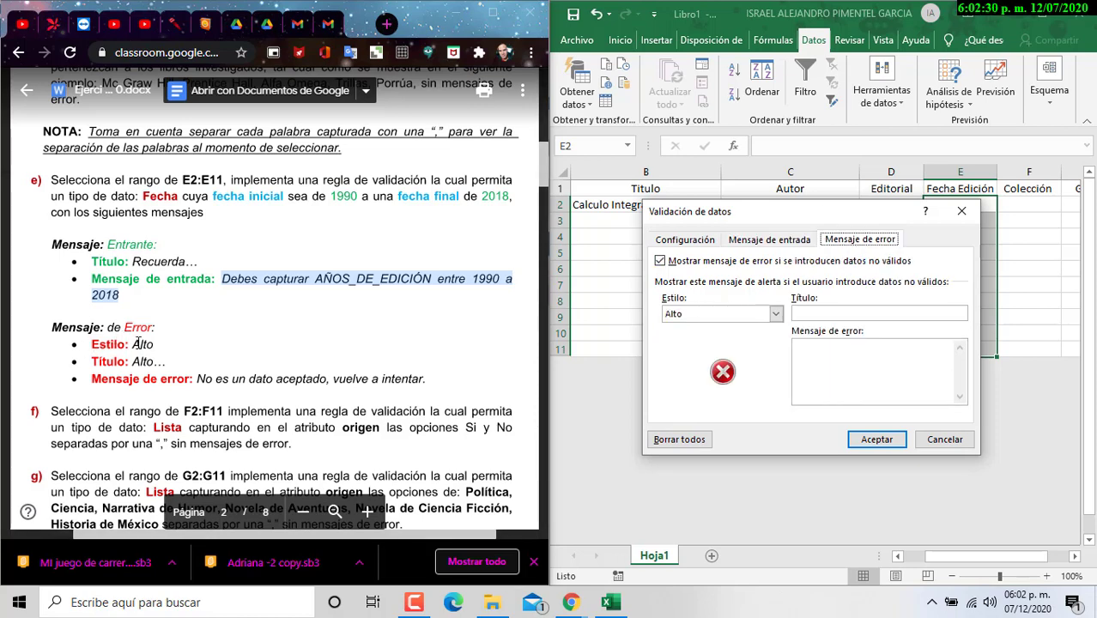
left_click_drag(136, 344, 161, 345)
key("ctrl+c")
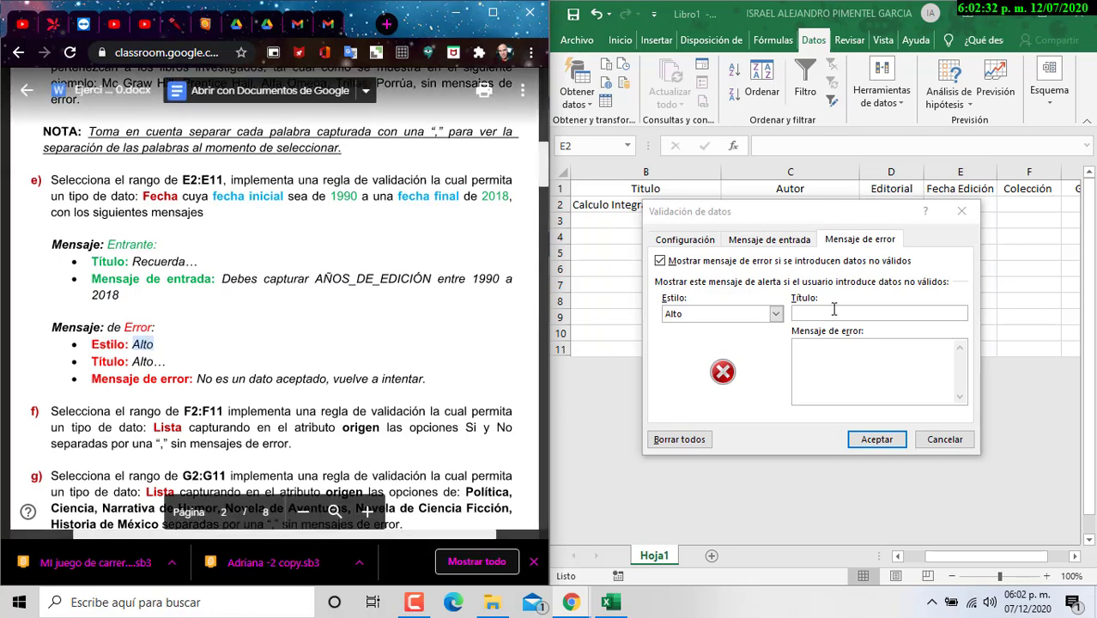
left_click(832, 311)
key("ctrl+v")
left_click_drag(197, 379, 431, 378)
key("ctrl+c")
left_click(837, 374)
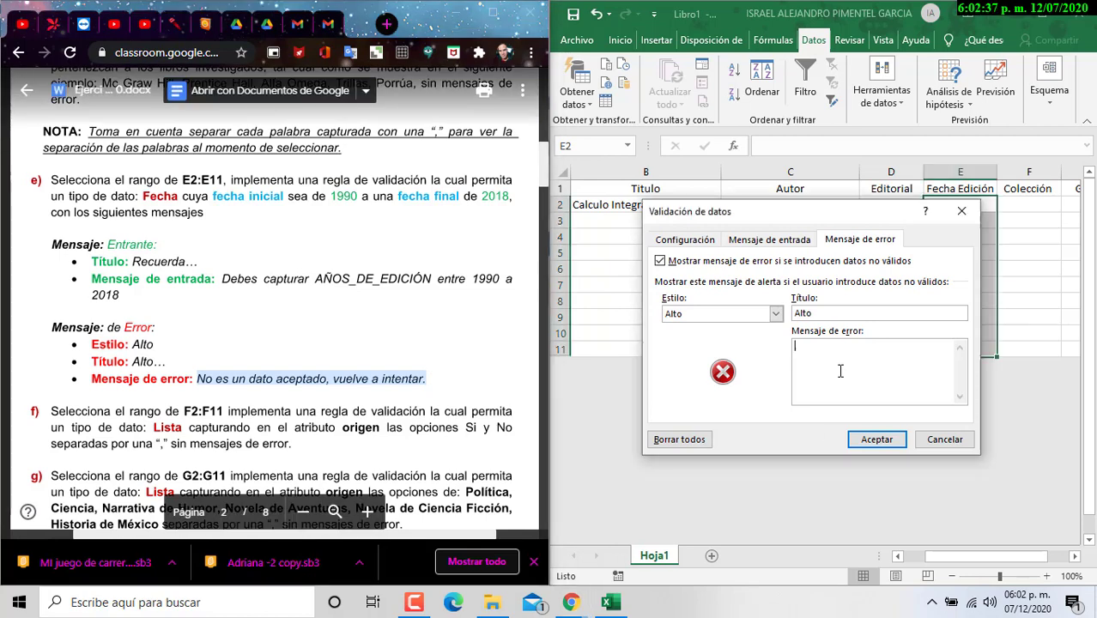
key("ctrl+v")
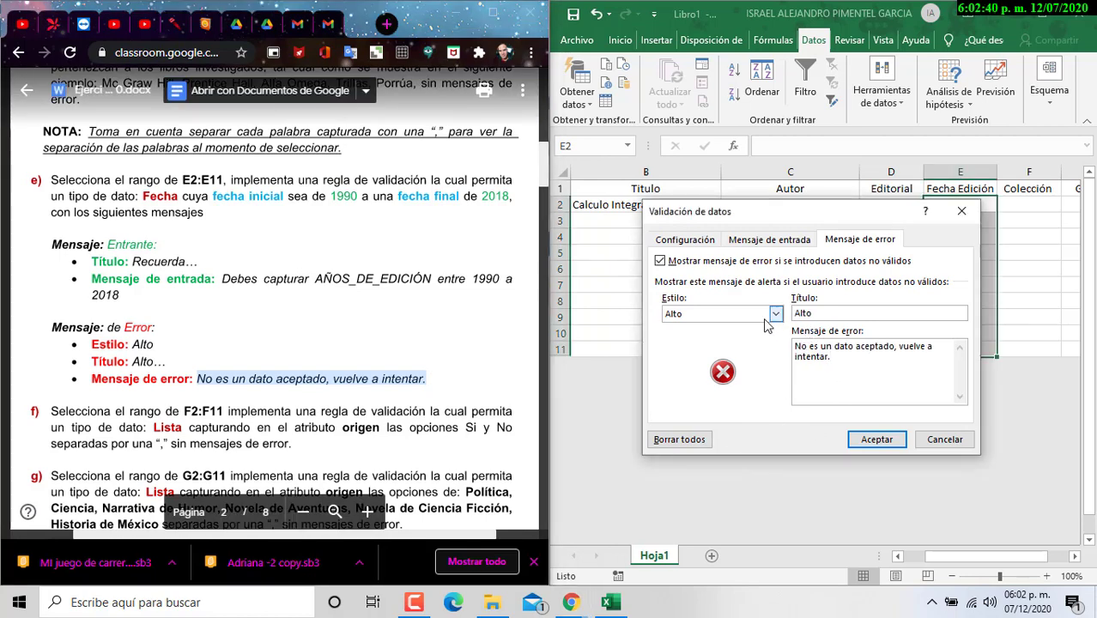
left_click(706, 314)
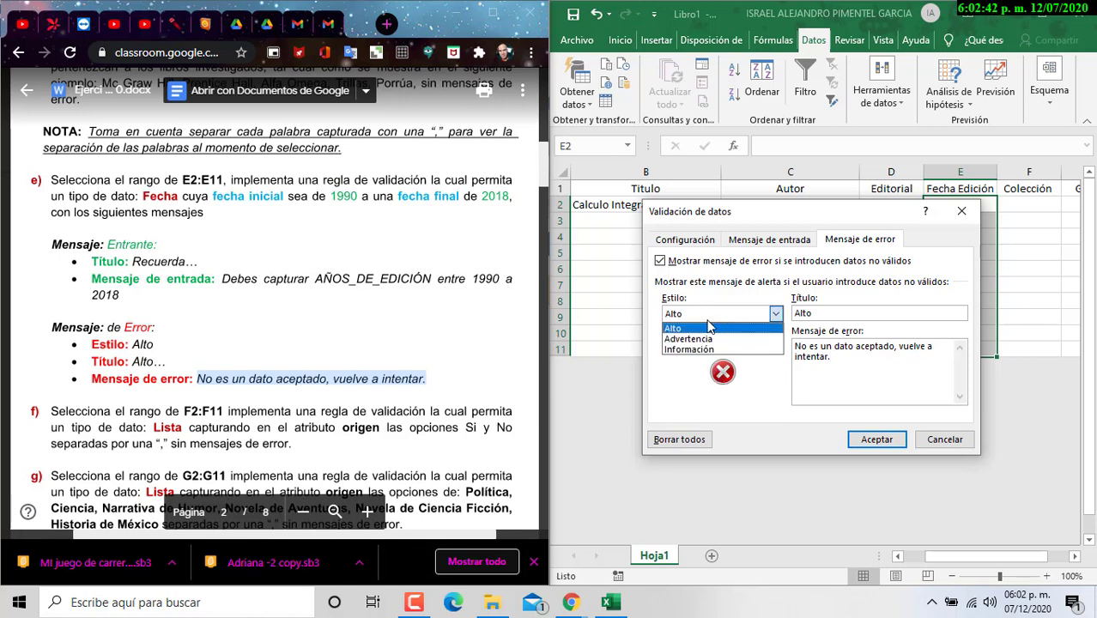
left_click(709, 325)
Step: Apply the date rule; E2 rejects 23/03/1989, so correct it to 23/03/1995
left_click(876, 439)
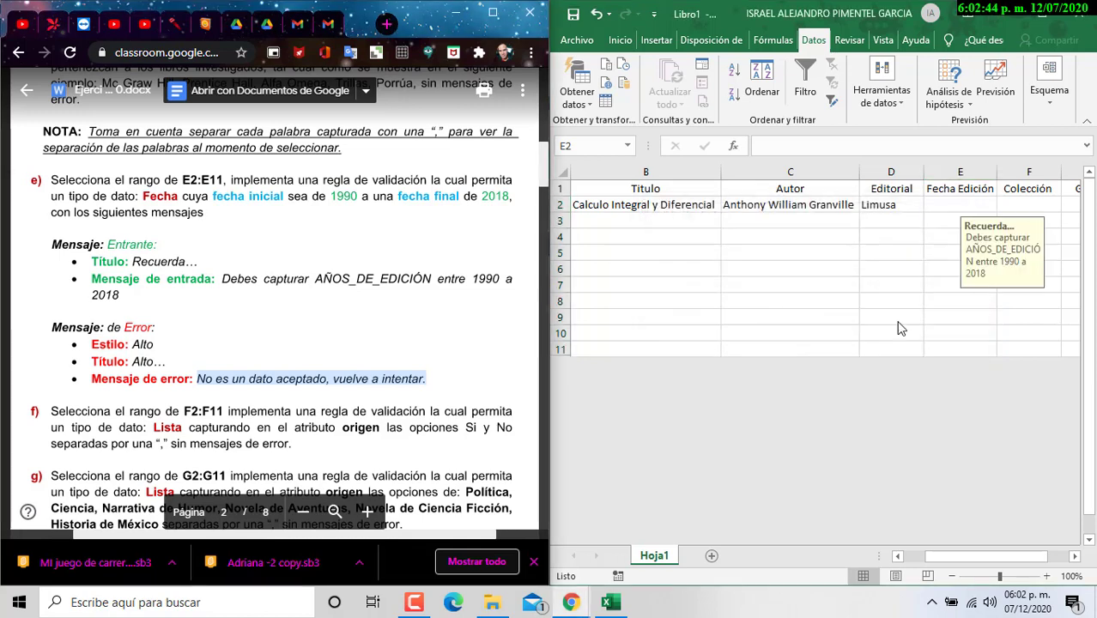
left_click(958, 209)
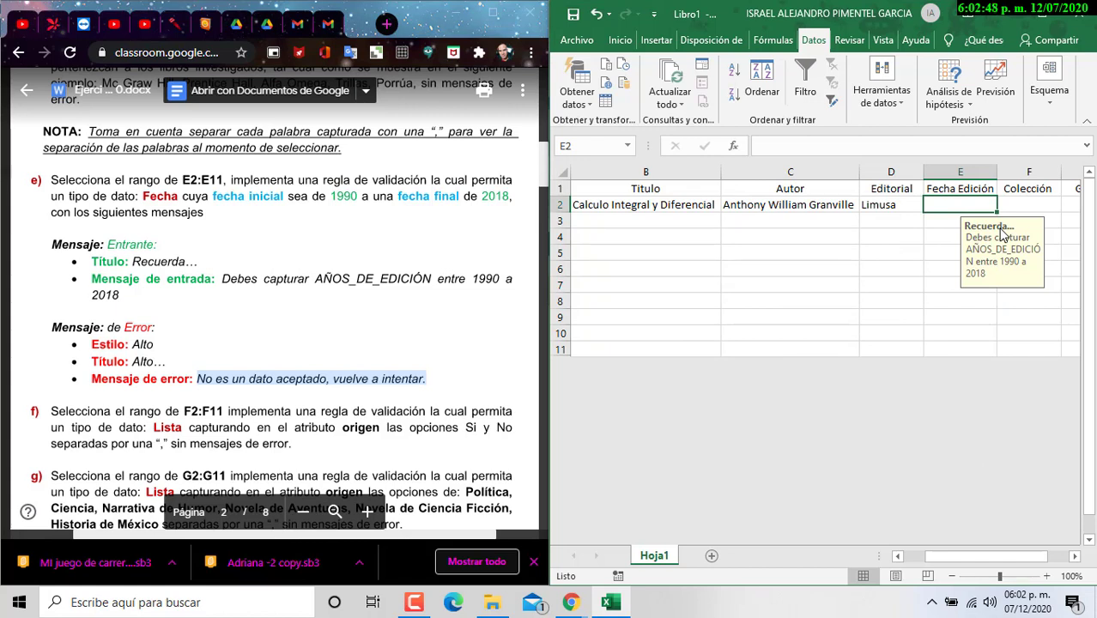
type("23/03")
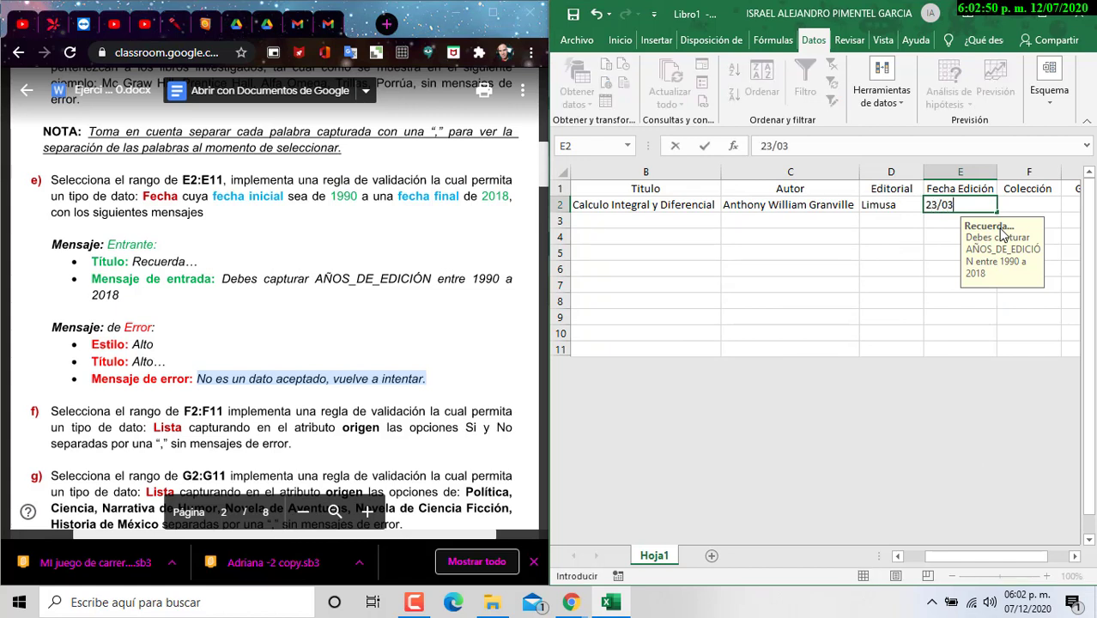
type("/1989")
key("Return")
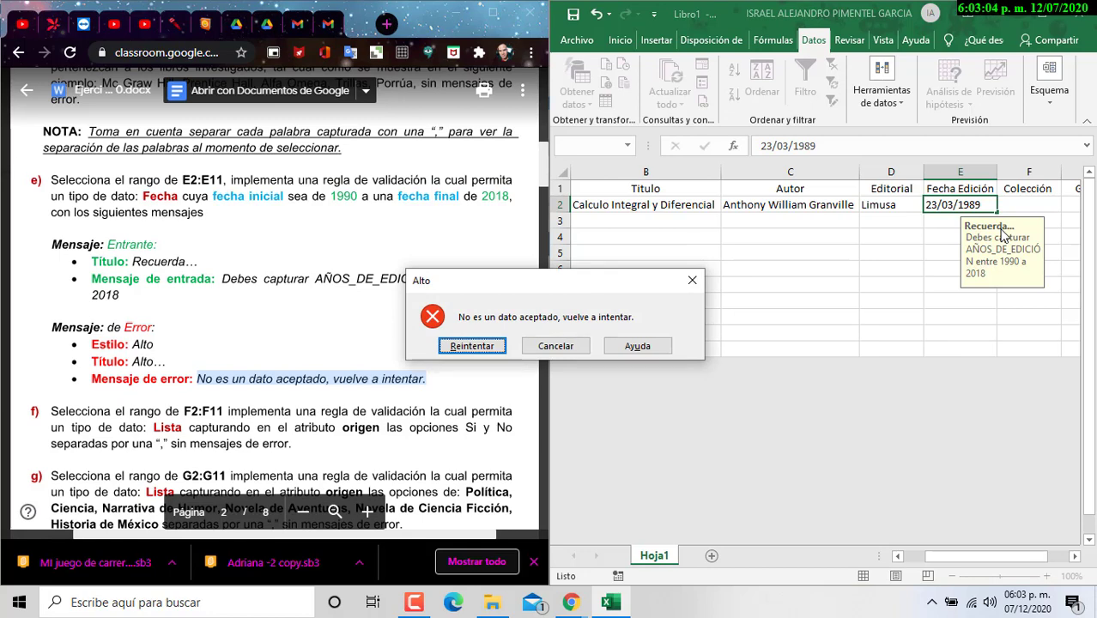
left_click(472, 346)
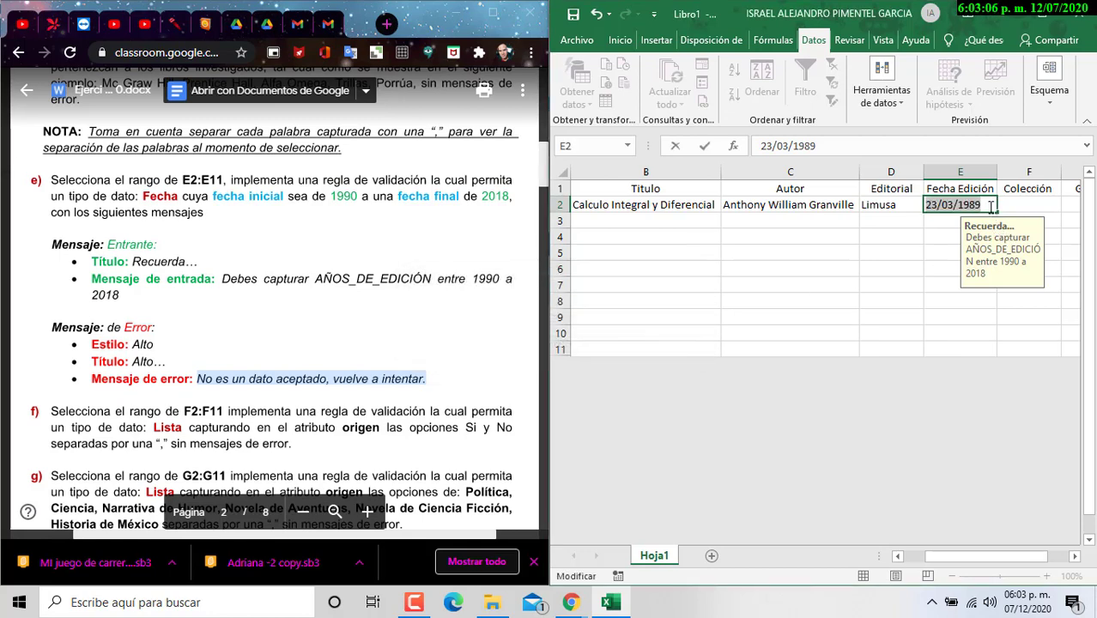
left_click(990, 207)
key("BackSpace")
key("BackSpace")
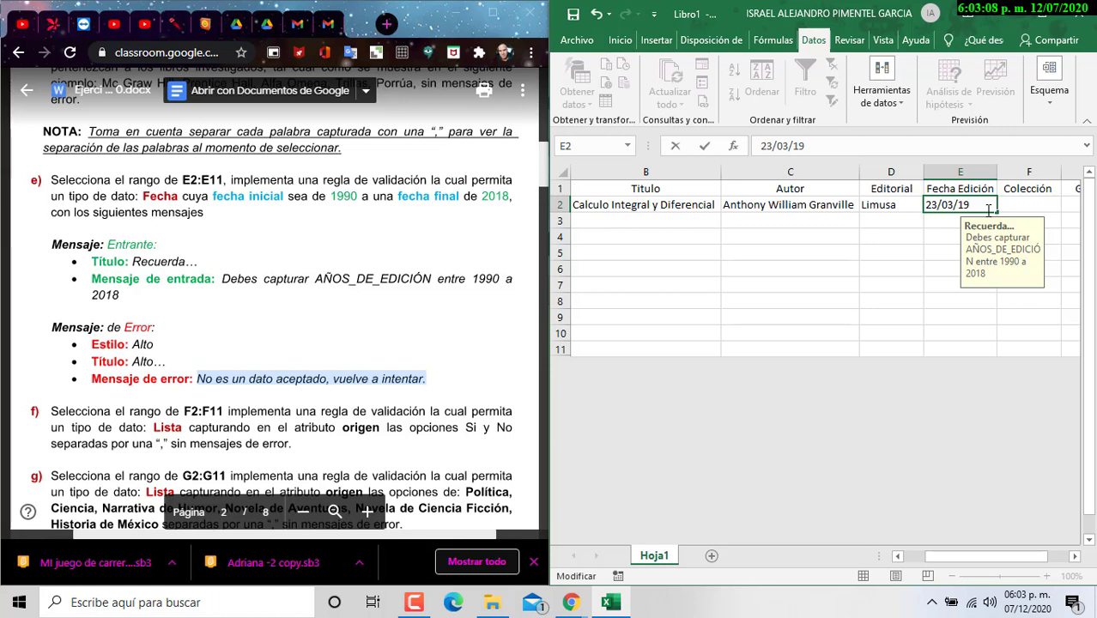
type("95")
key("Return")
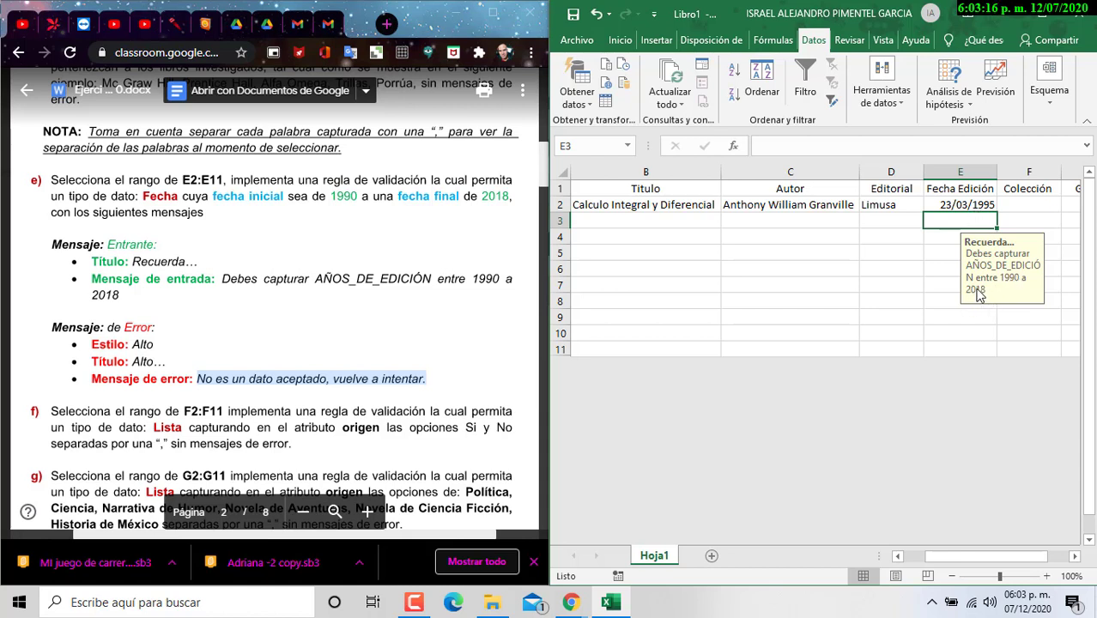
Step: Edit the E2:E11 input message so it reads 1990 a 2020
left_click(965, 210)
left_click_drag(965, 210, 941, 352)
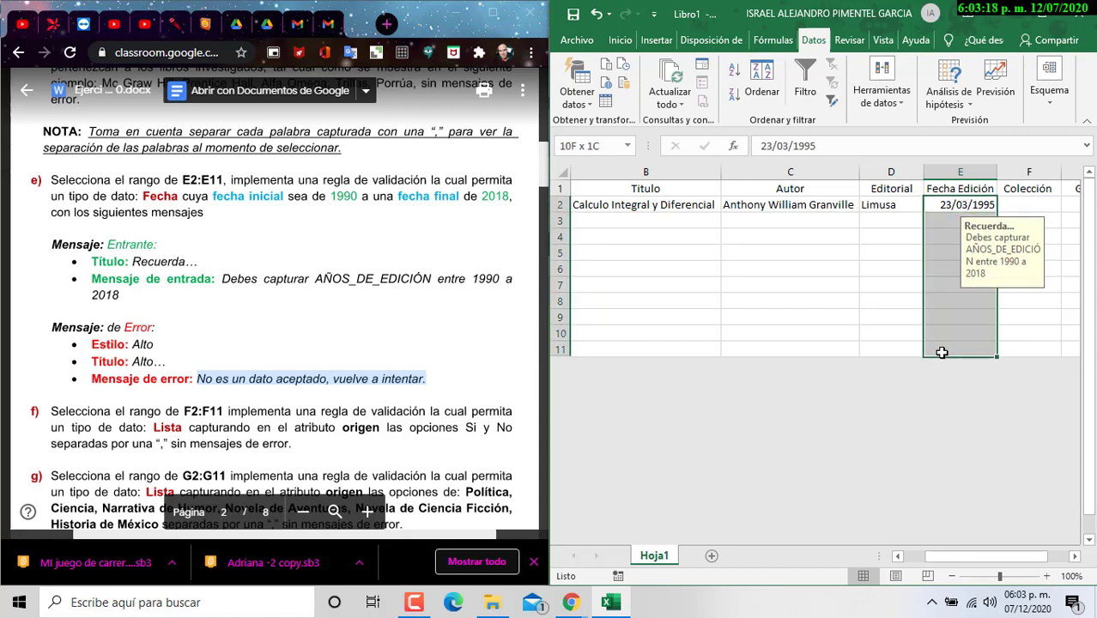
left_click(881, 90)
left_click(893, 150)
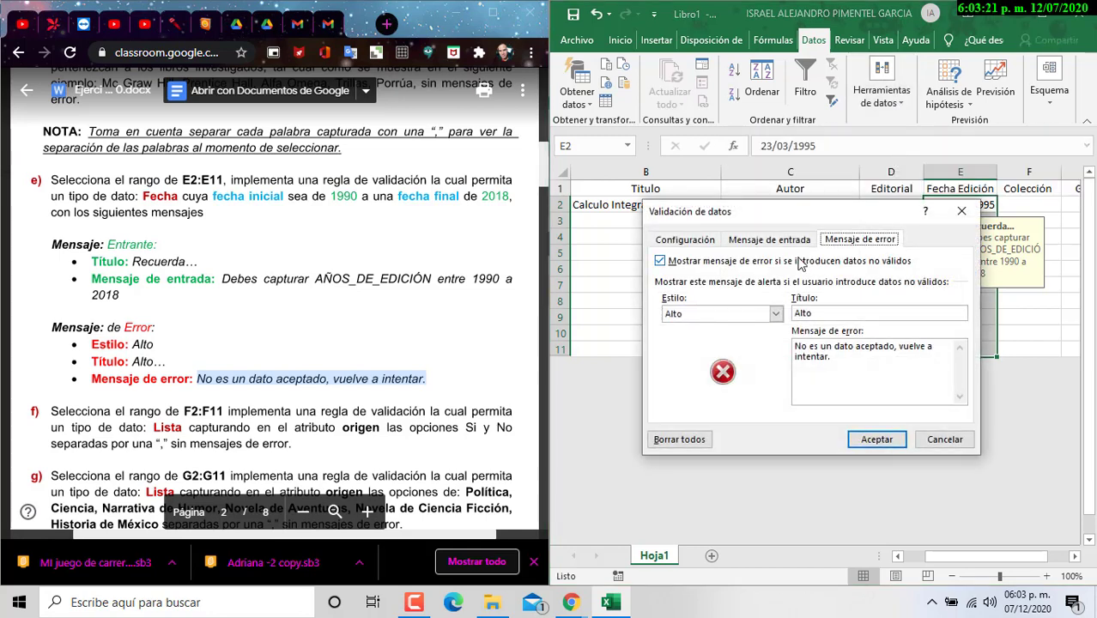
left_click(769, 240)
left_click(698, 359)
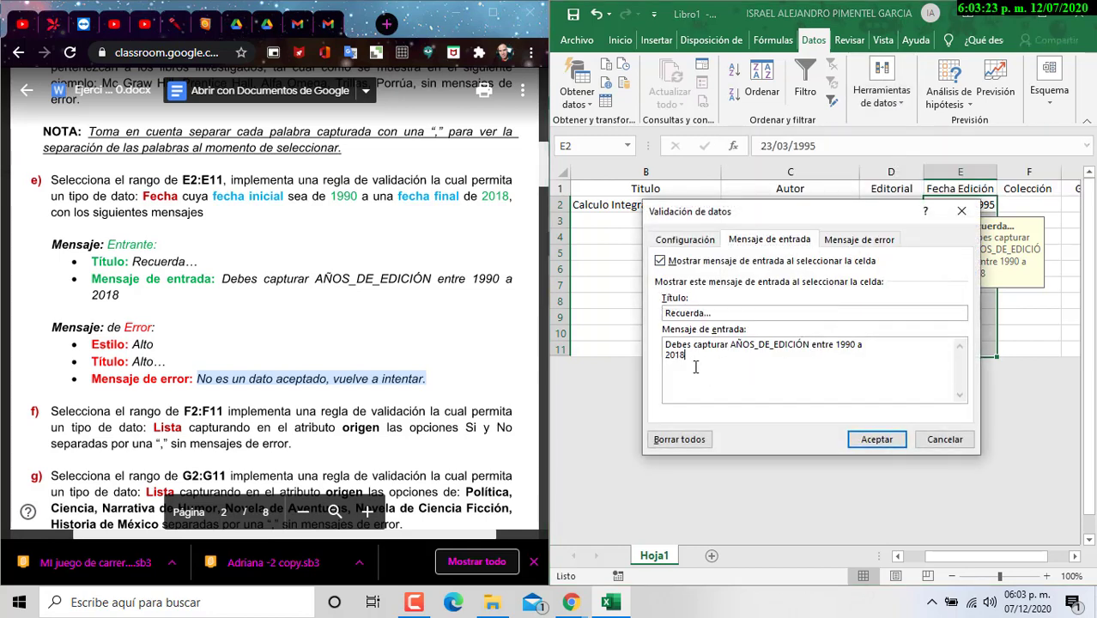
type("0")
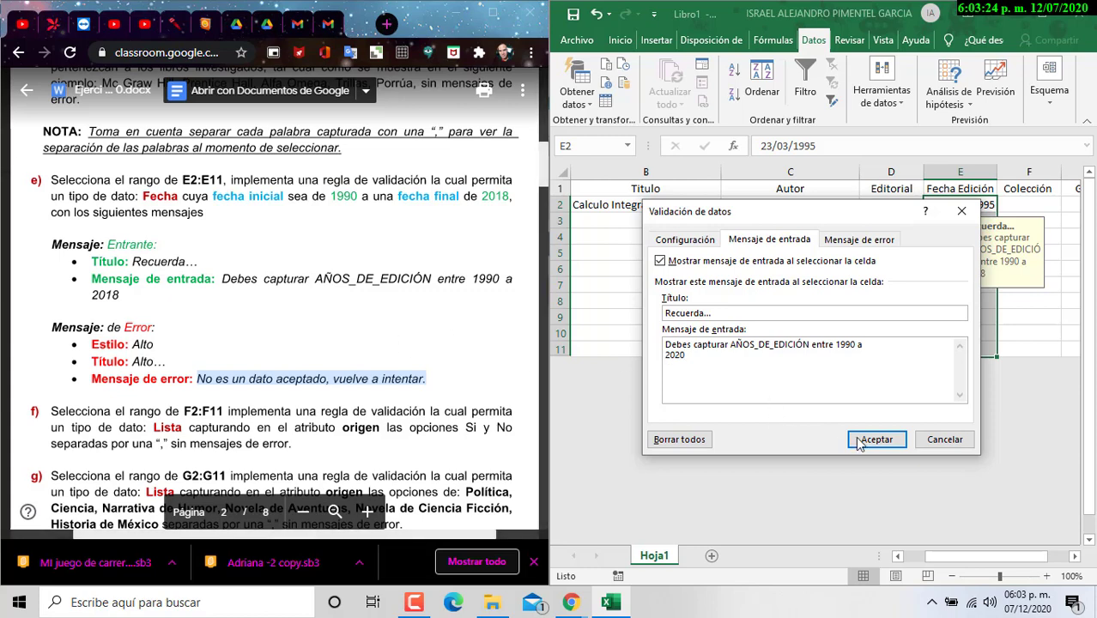
left_click(877, 439)
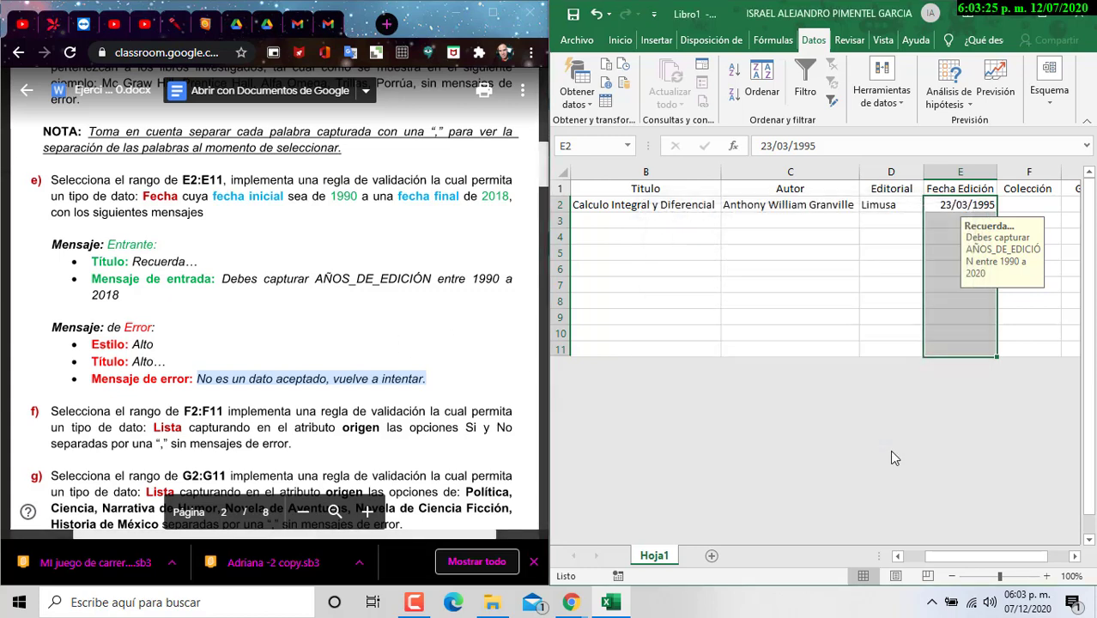
Step: Try changing E2's date to 23/03/2021, confirm it is rejected, and cancel the entry
left_click(936, 211)
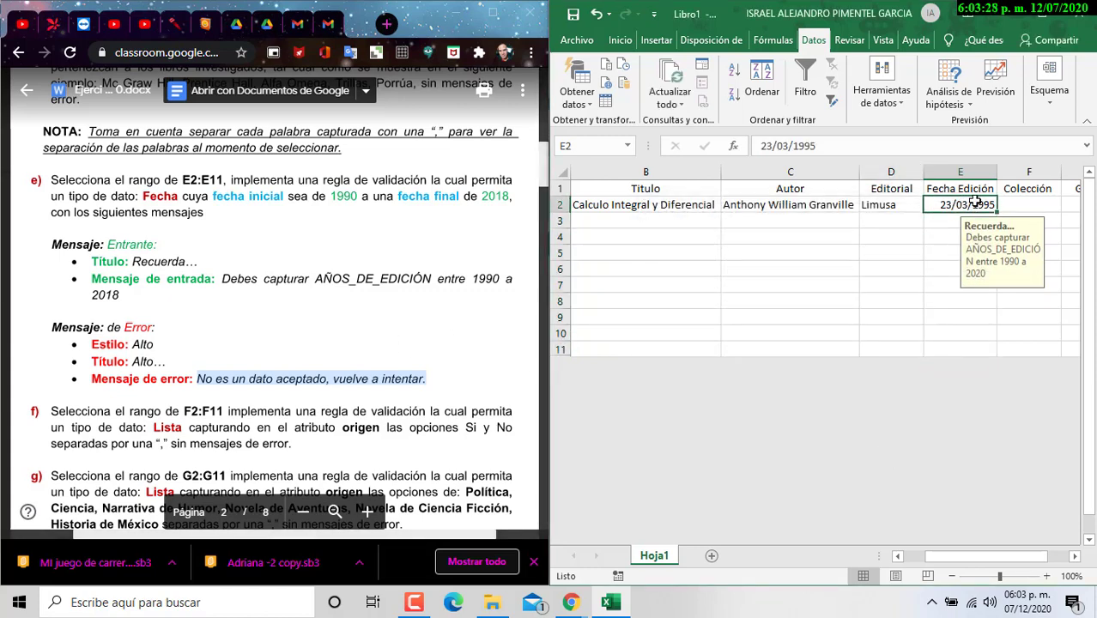
double_click(971, 208)
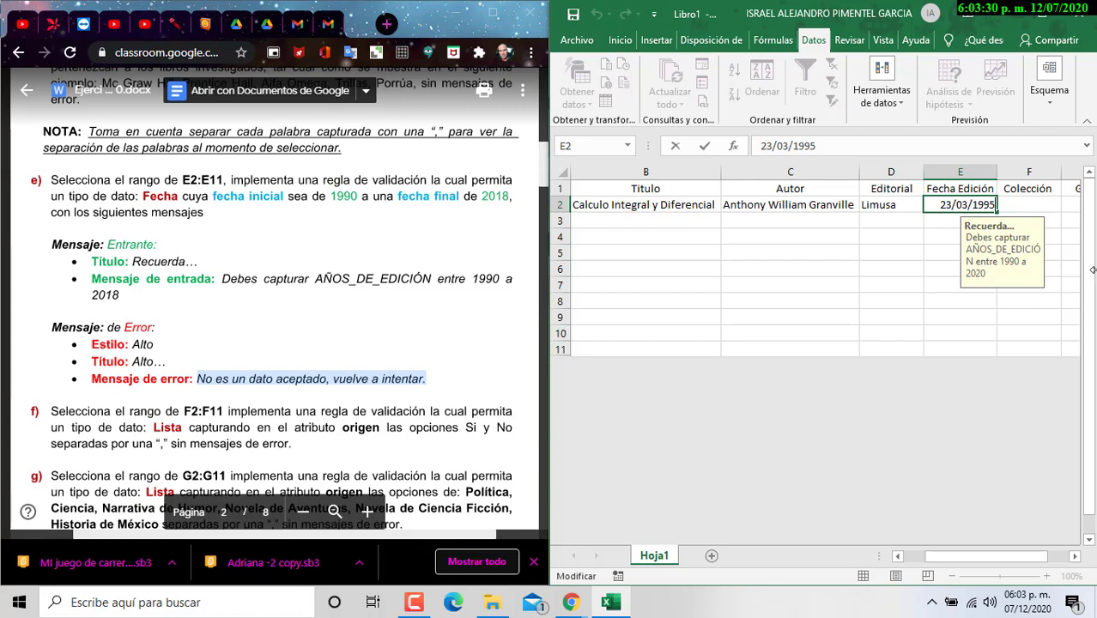
key("BackSpace")
key("BackSpace")
key("BackSpace")
key("BackSpace")
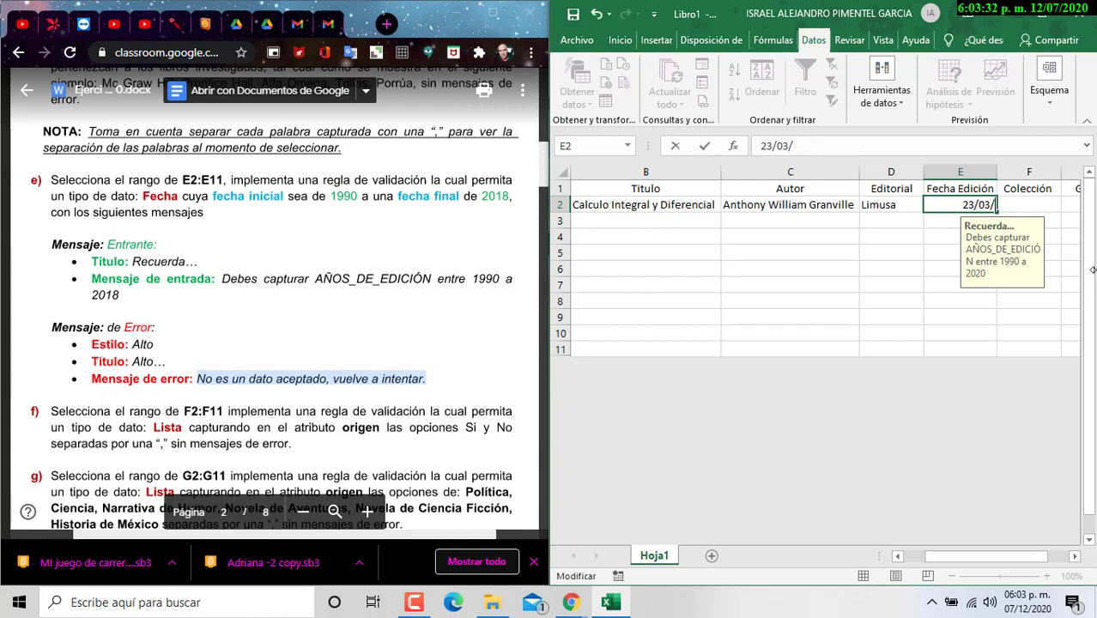
type("2021")
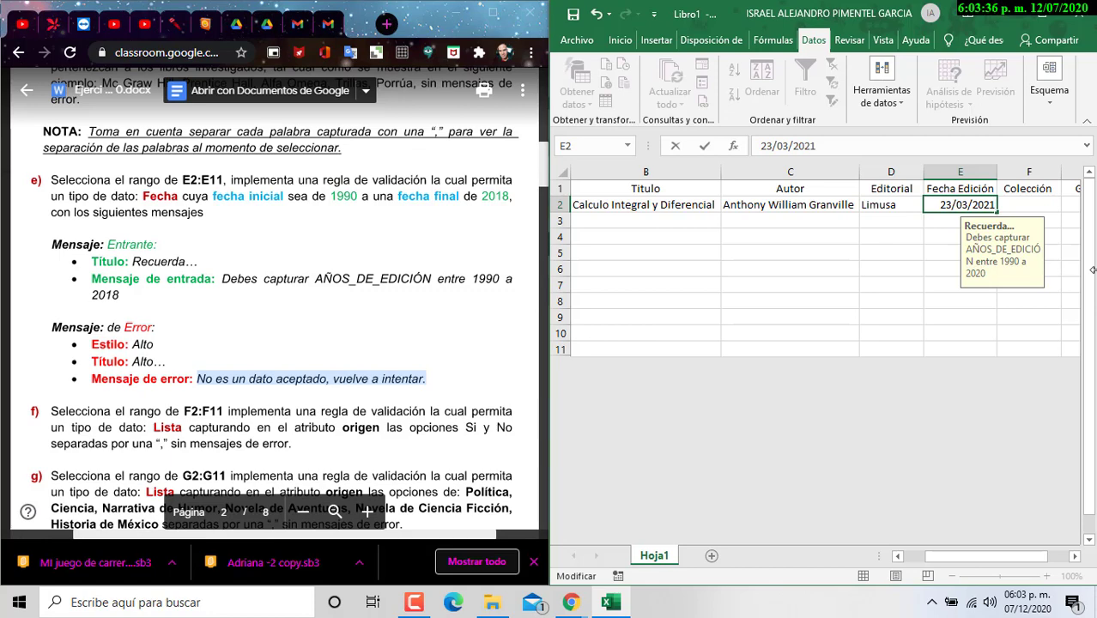
key("Return")
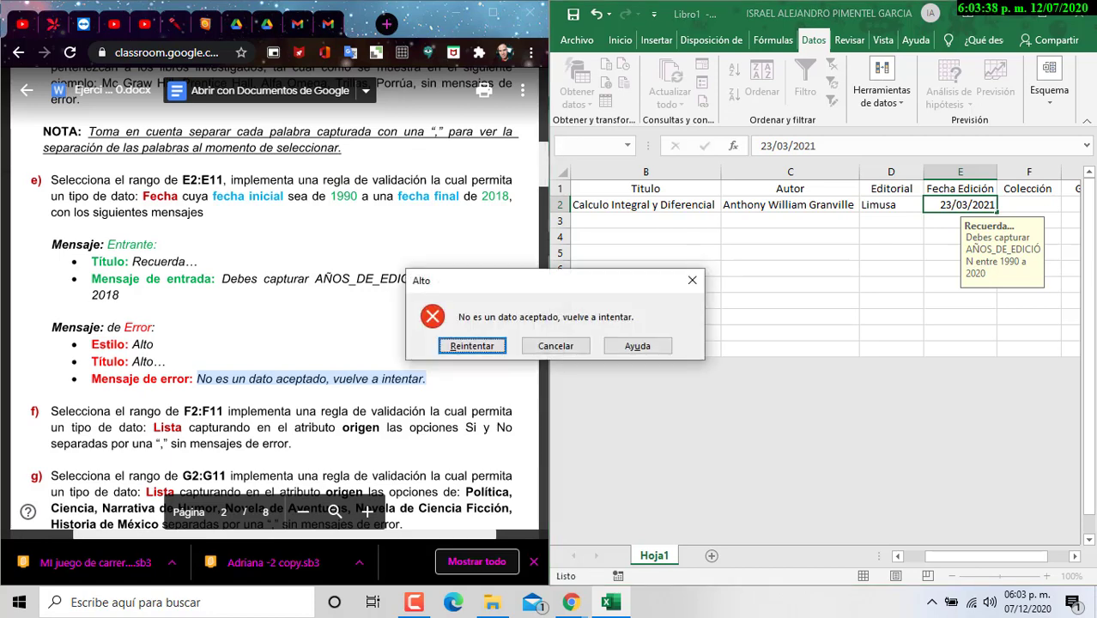
key("Escape")
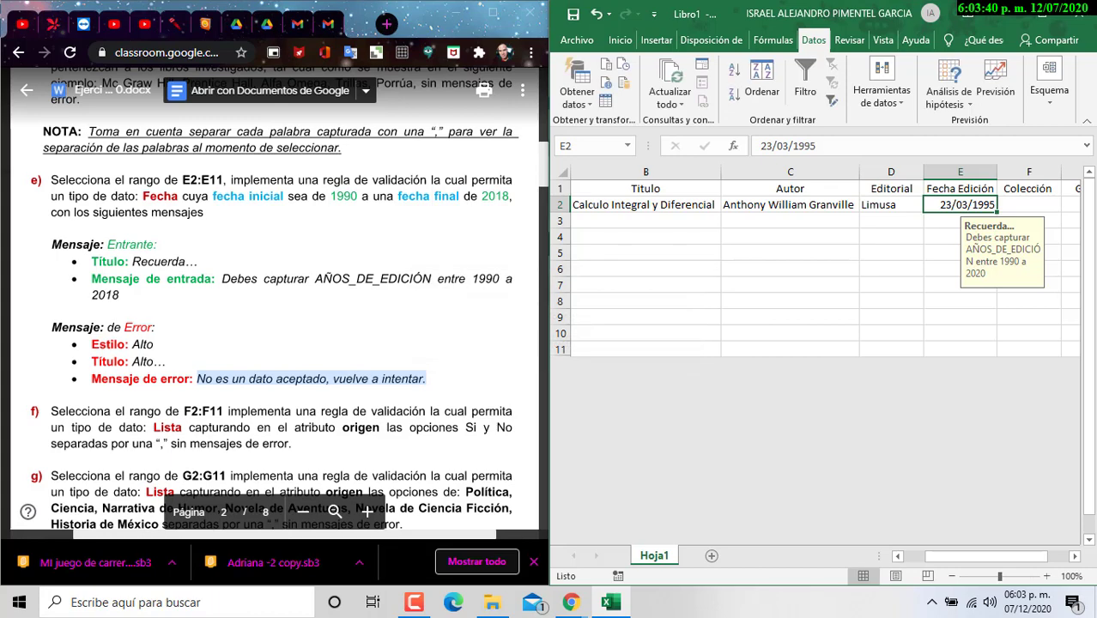
Step: Change E2's edition date to 23/03/2020
key("F2")
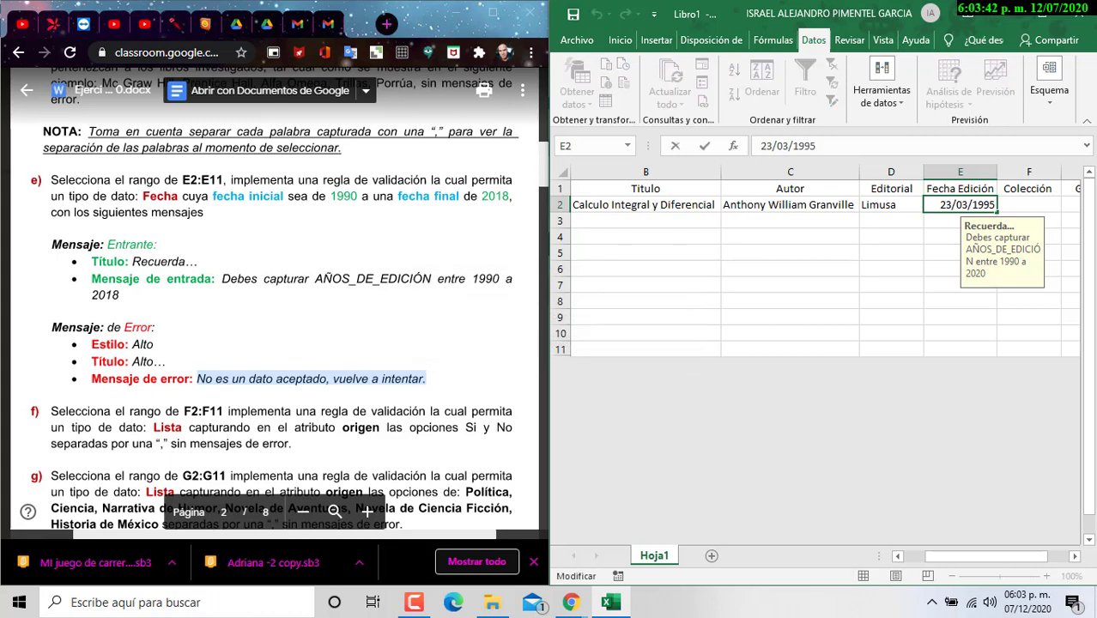
key("BackSpace")
key("BackSpace")
key("BackSpace")
key("BackSpace")
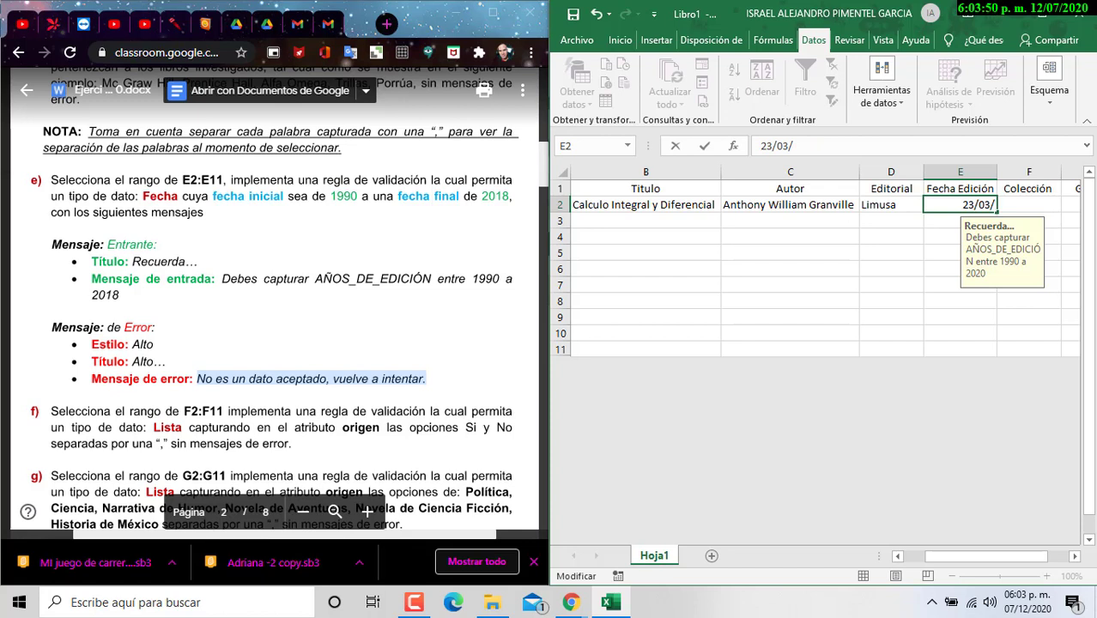
type("2030")
key("BackSpace")
key("BackSpace")
type("20")
key("Return")
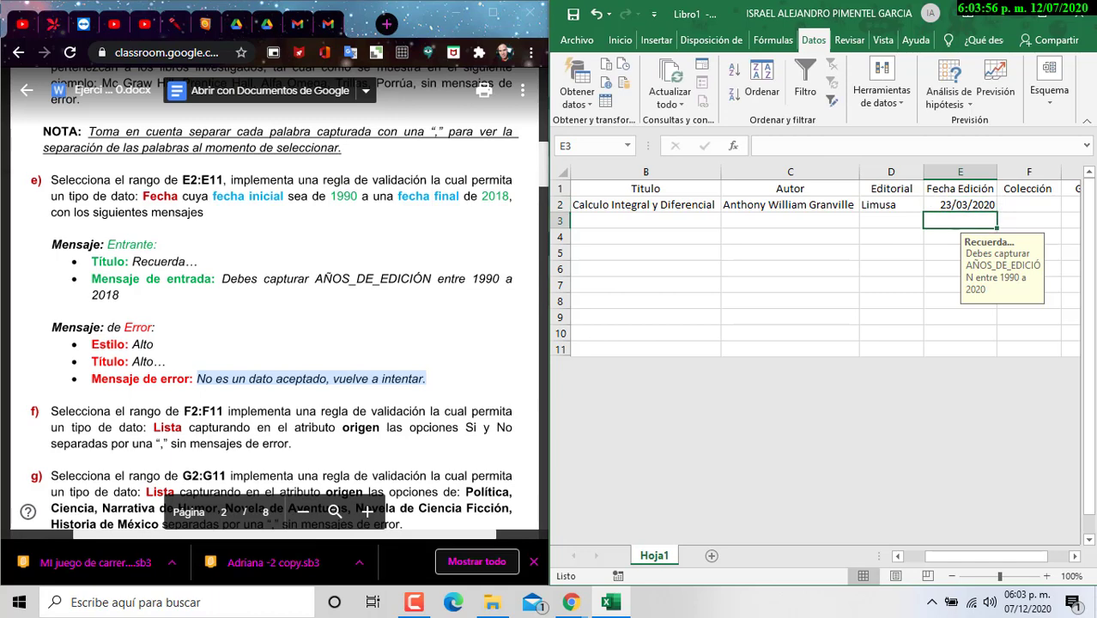
Step: Select the Colección cells F2:F11 and set their data validation to allow a List
left_click_drag(986, 558, 1010, 565)
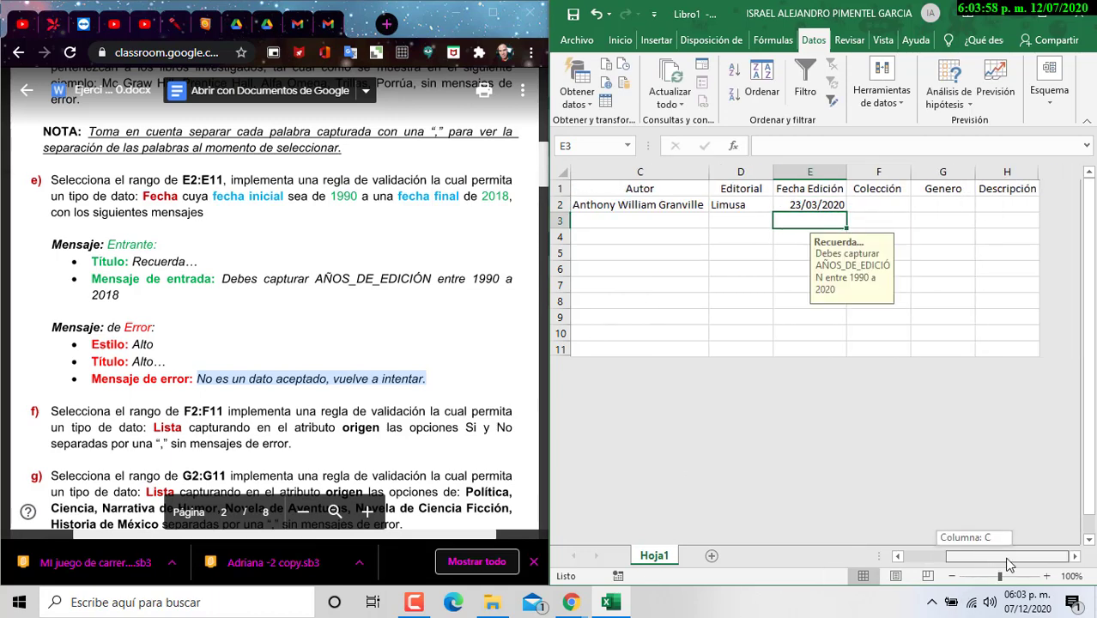
left_click(893, 210)
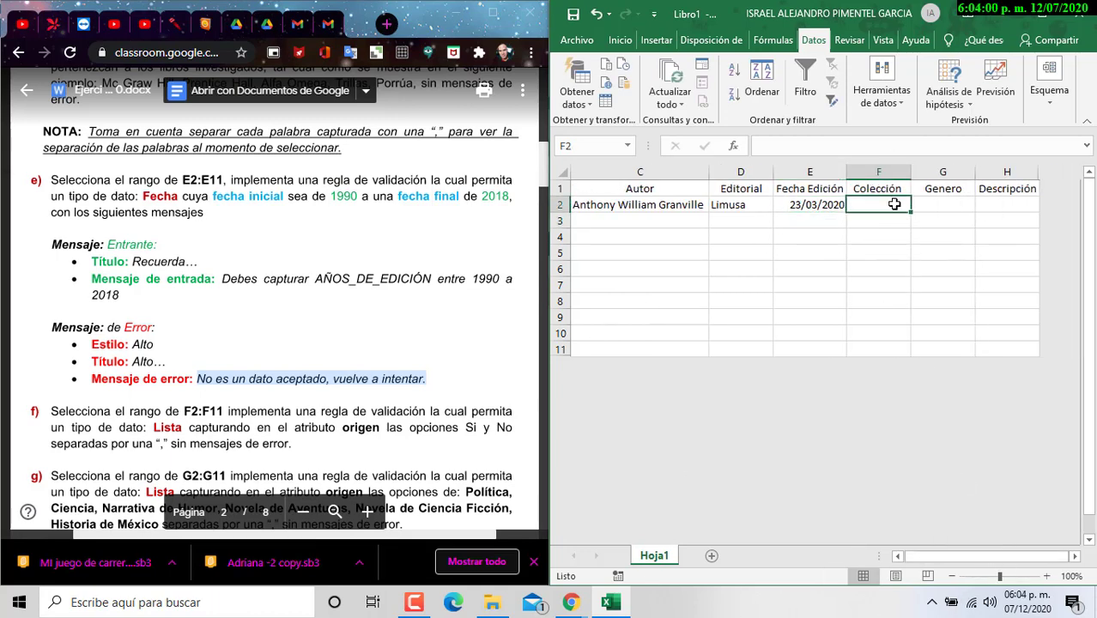
left_click_drag(894, 204, 894, 341)
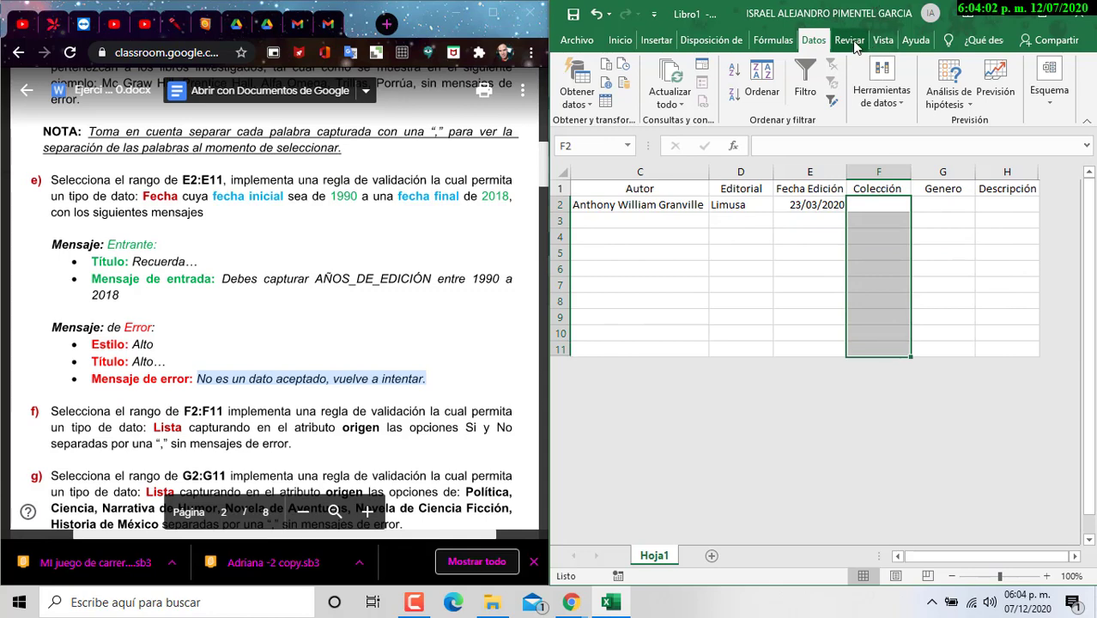
left_click(886, 91)
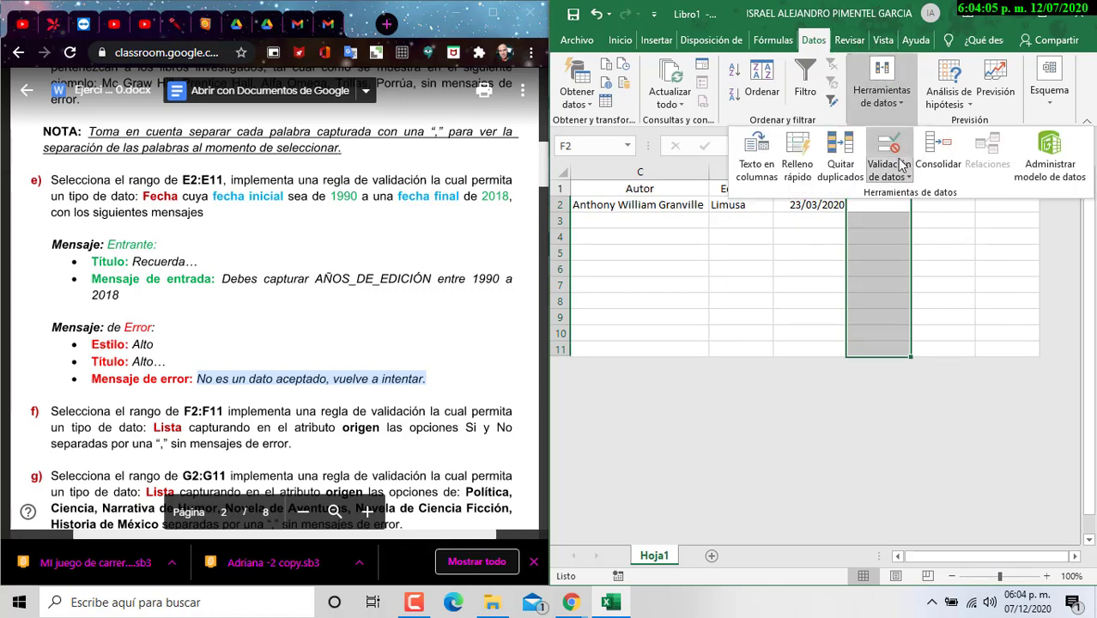
left_click(890, 170)
left_click(916, 196)
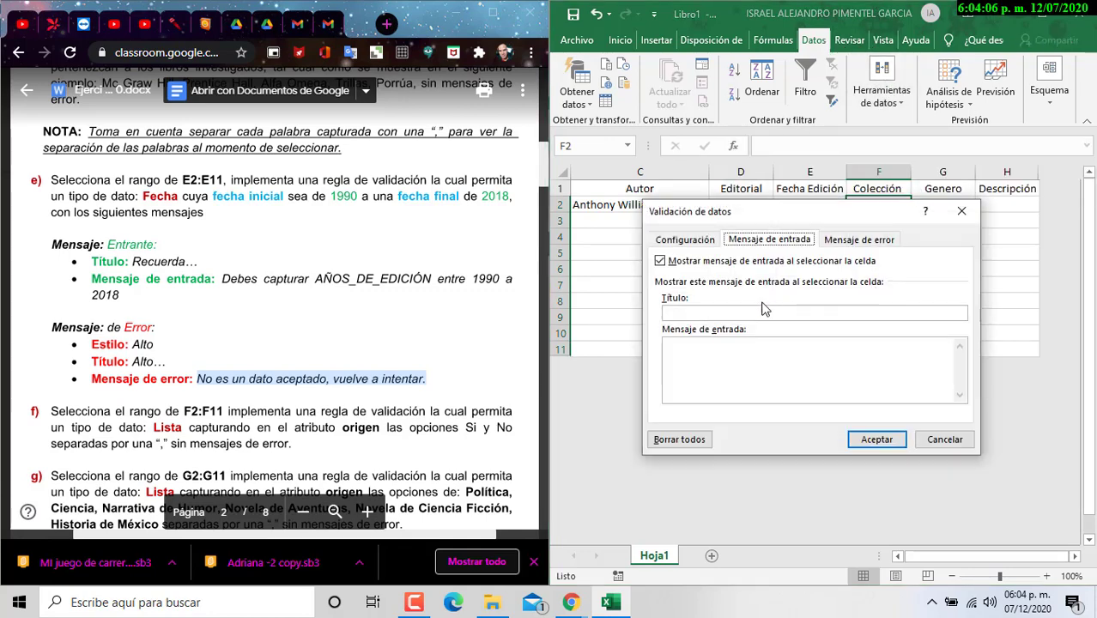
left_click(697, 242)
left_click(756, 292)
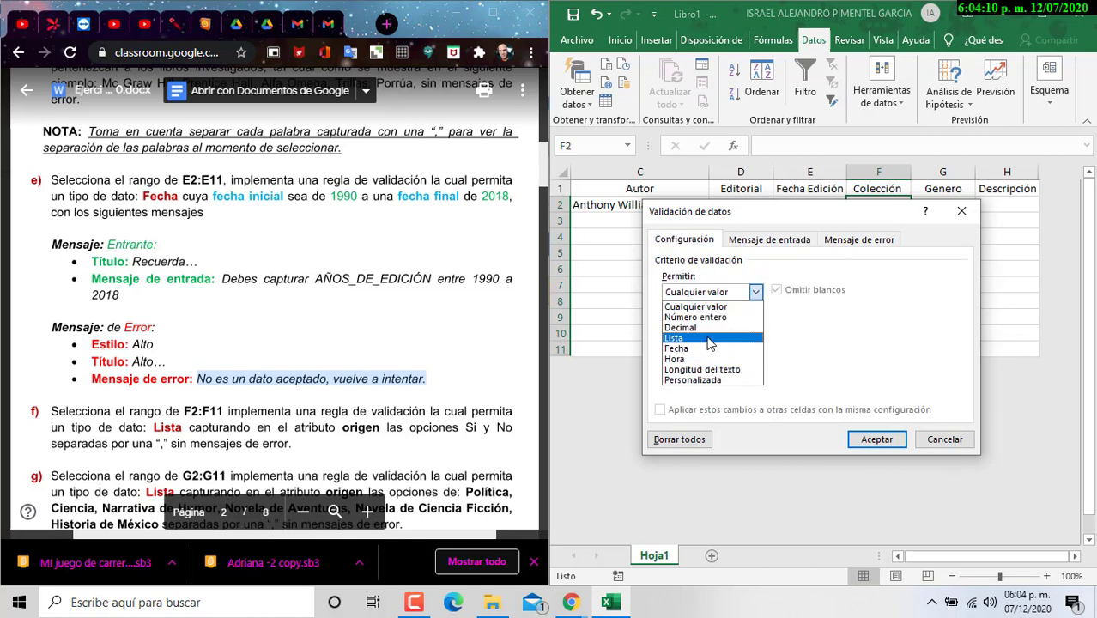
left_click(709, 343)
Step: Enter Si,No as the list source and apply the rule
scroll(316, 314, "down", 1)
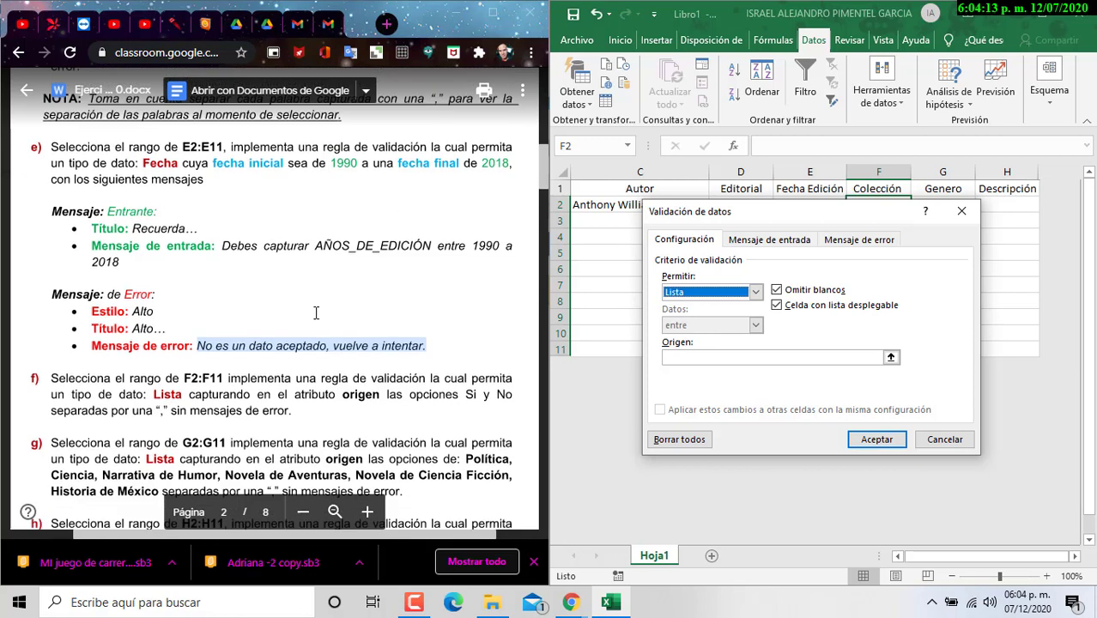
scroll(316, 313, "down", 1)
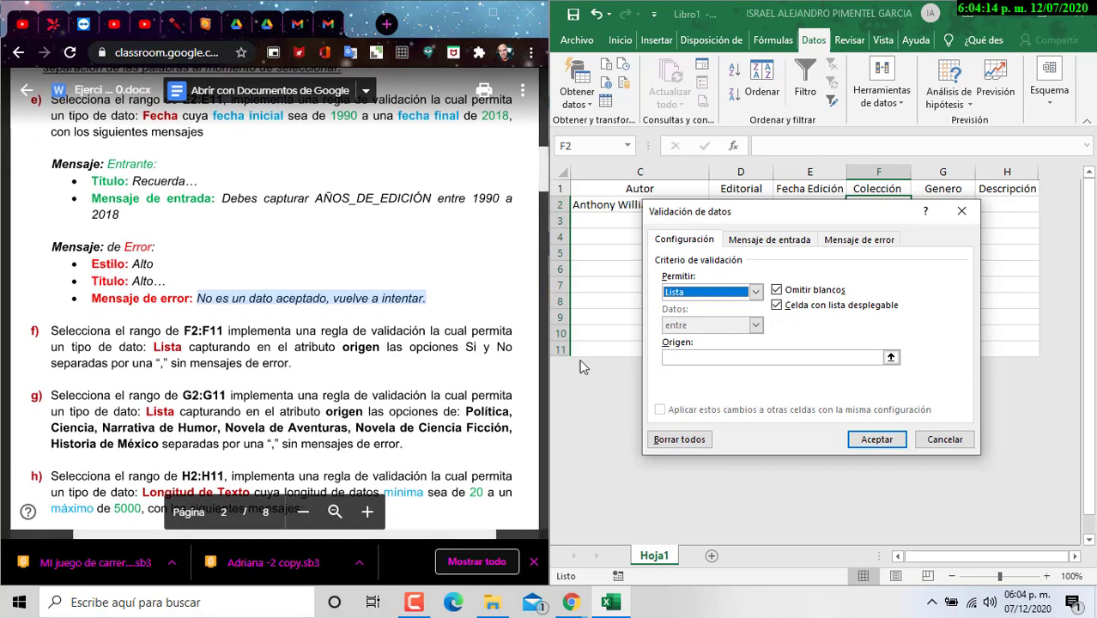
left_click(719, 359)
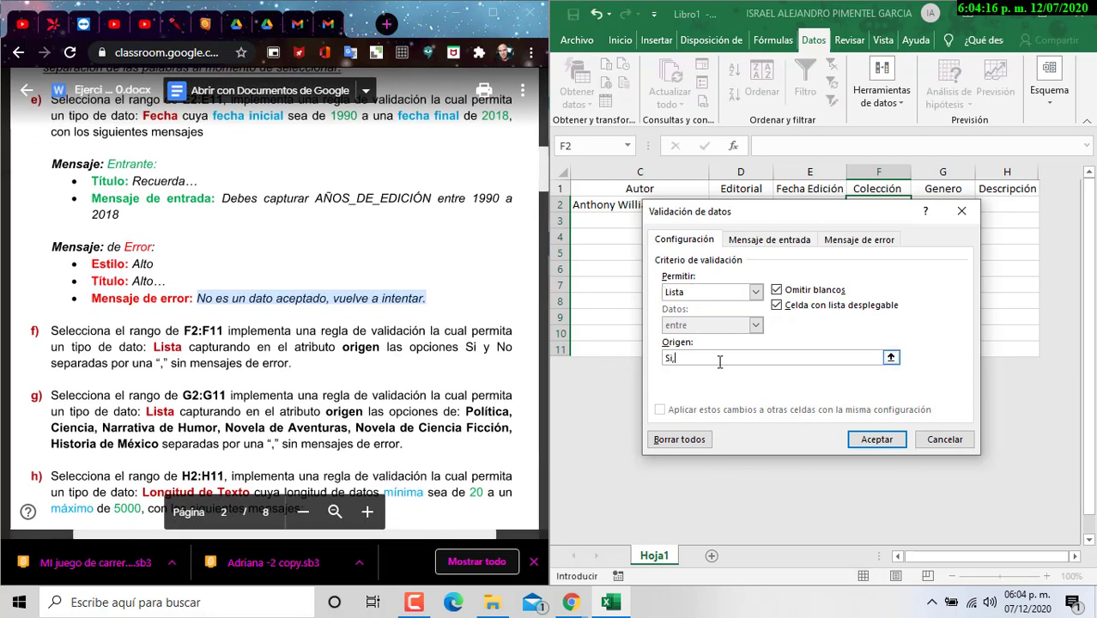
type("Si,No")
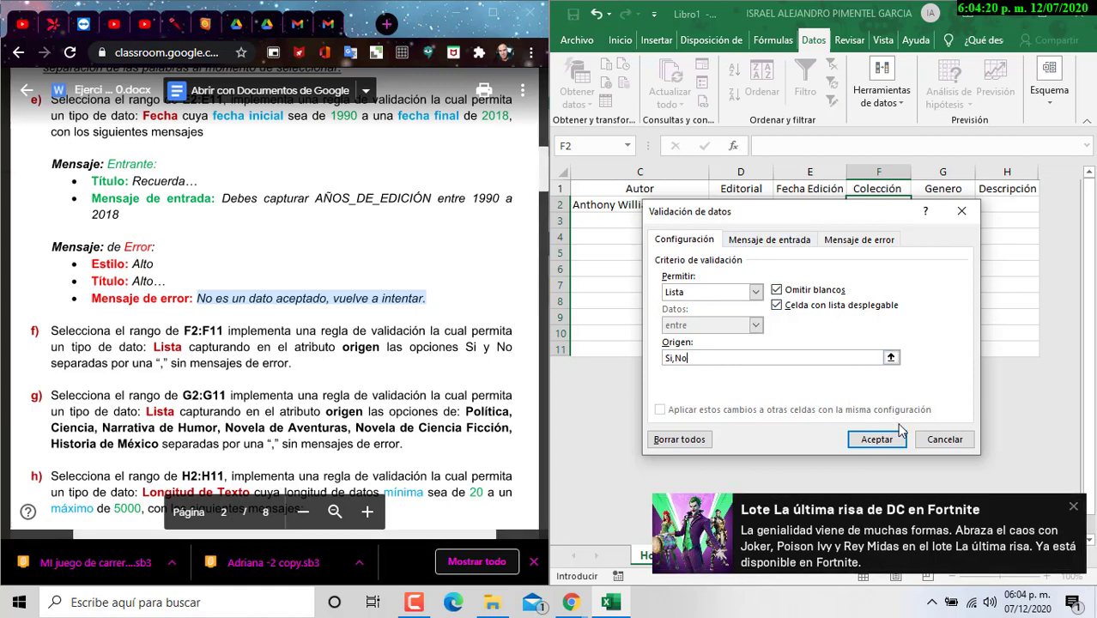
left_click(1073, 508)
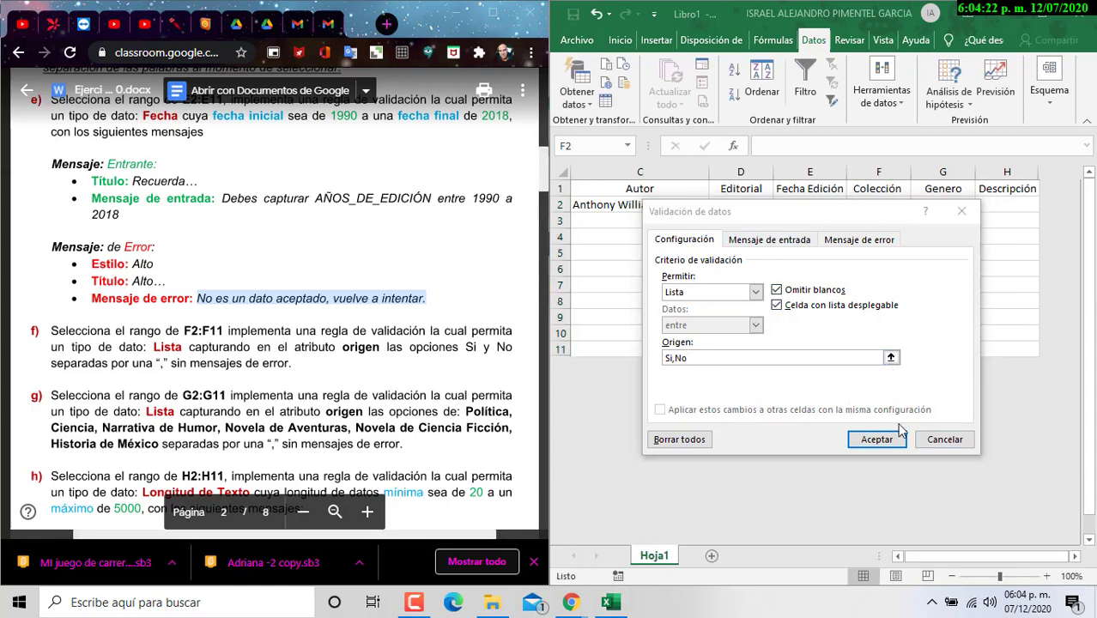
left_click(877, 440)
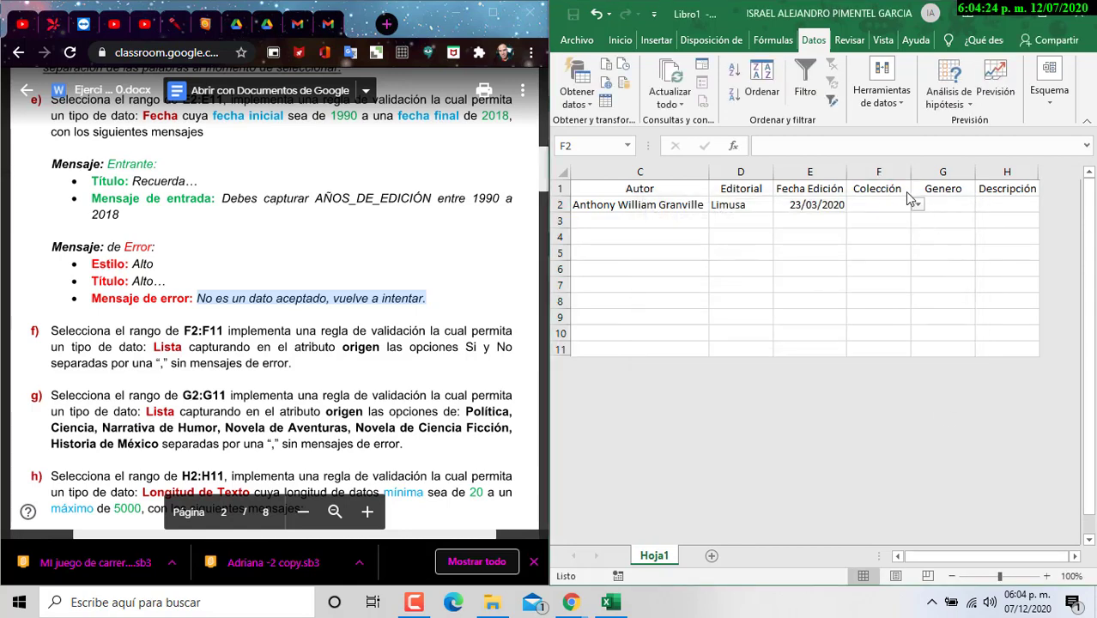
Step: Test F2's Si/No dropdown by picking values, and check E2's input message
left_click(917, 208)
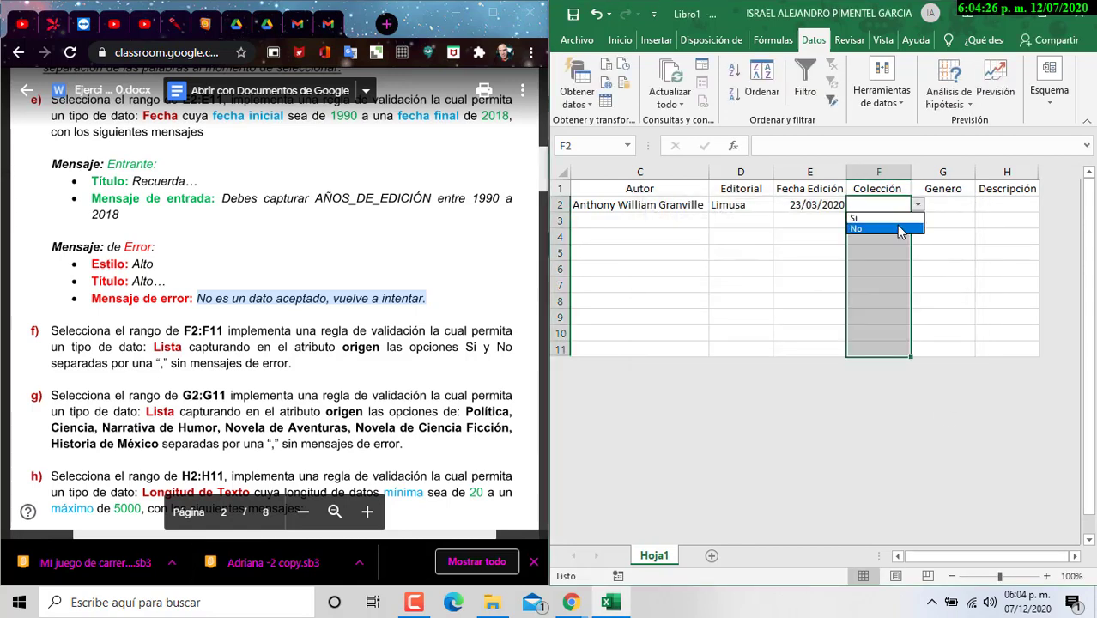
left_click(875, 230)
left_click(917, 208)
left_click(884, 219)
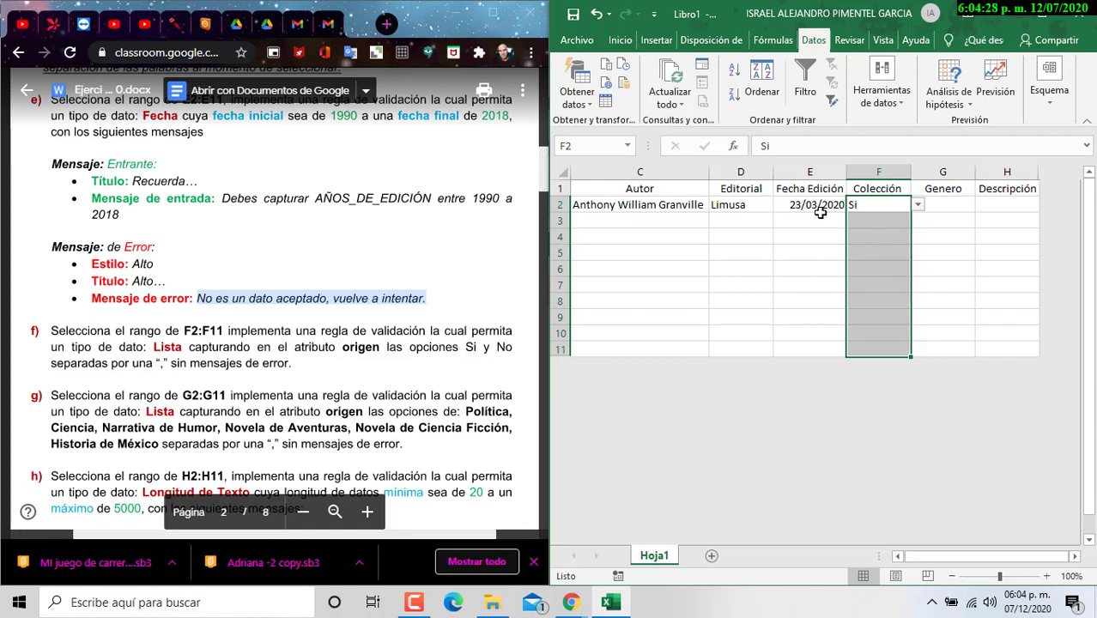
left_click(833, 208)
left_click(855, 209)
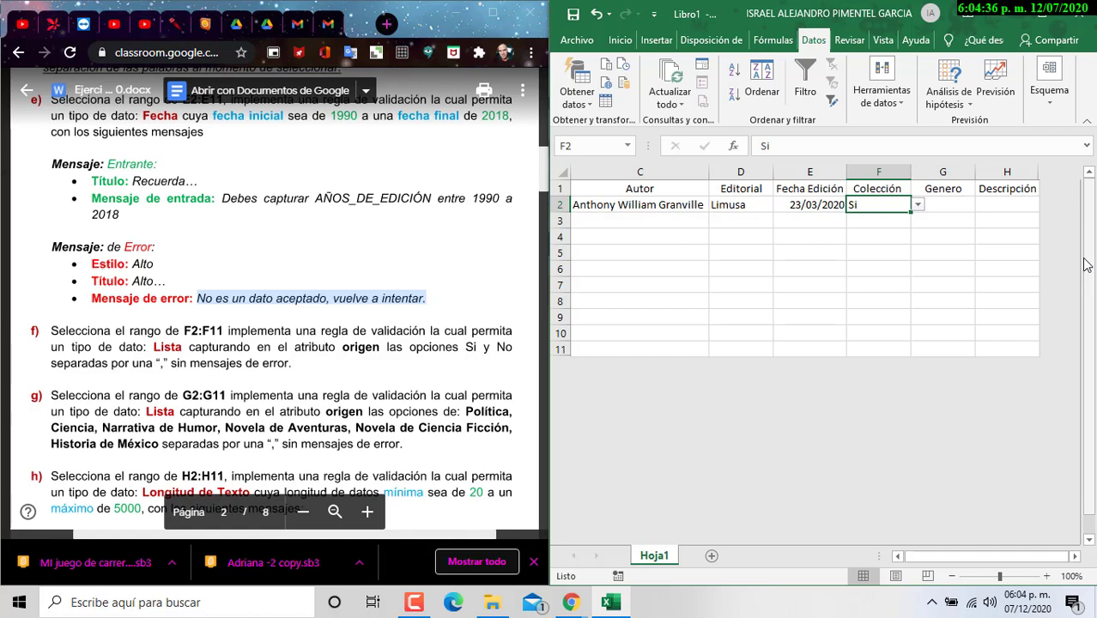
Step: Set F2 to No and select the Genero cells G2:G11
left_click(918, 205)
left_click(896, 232)
left_click_drag(940, 206, 938, 369)
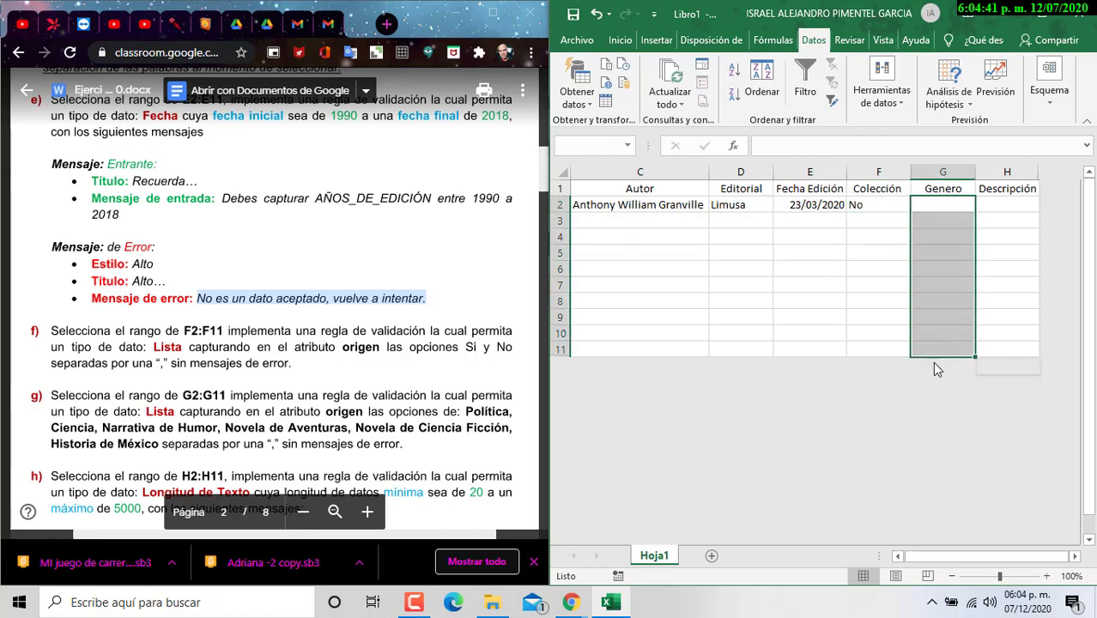
Step: Set data validation on G2:G11 to allow a List
left_click(891, 95)
left_click(902, 167)
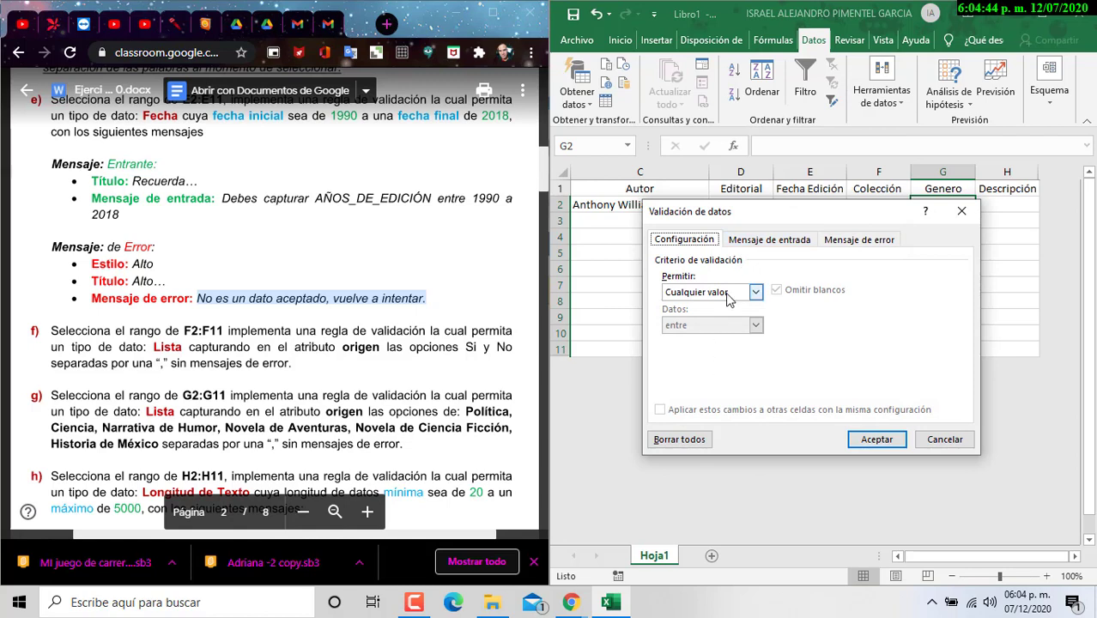
left_click(756, 292)
left_click(705, 338)
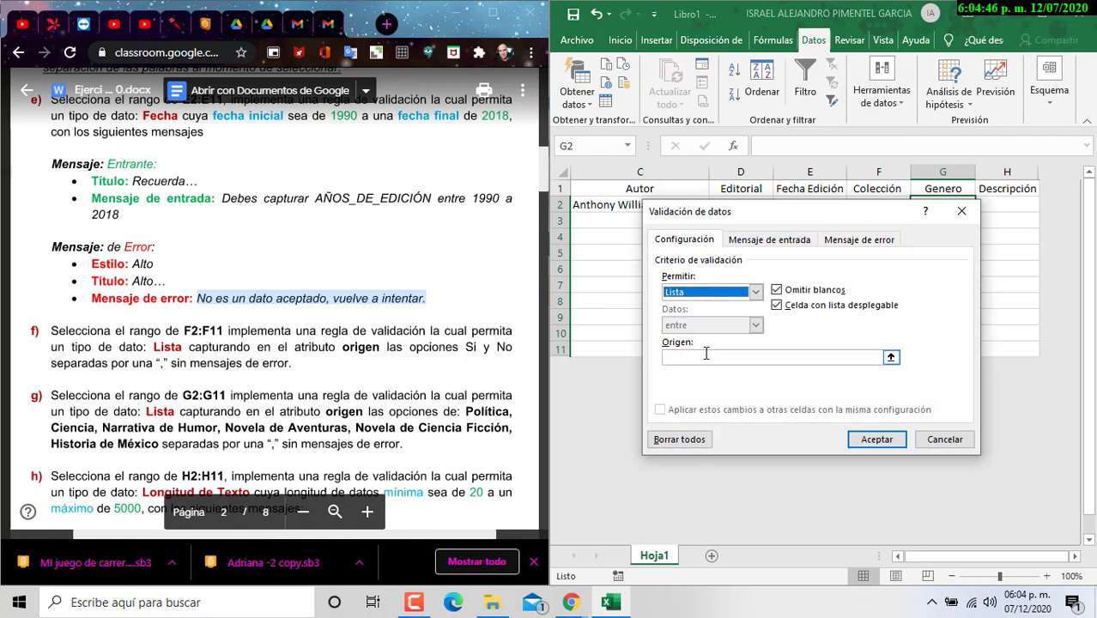
left_click(702, 357)
Step: Copy the genre names from the instructions document into the list source and apply the rule
left_click(376, 372)
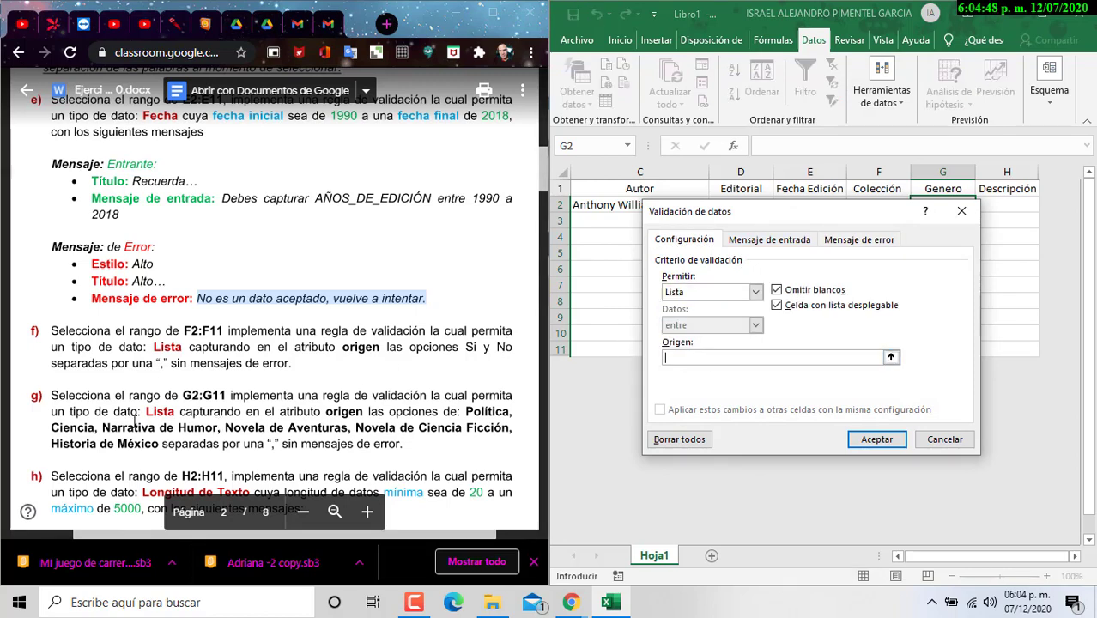
left_click(463, 416)
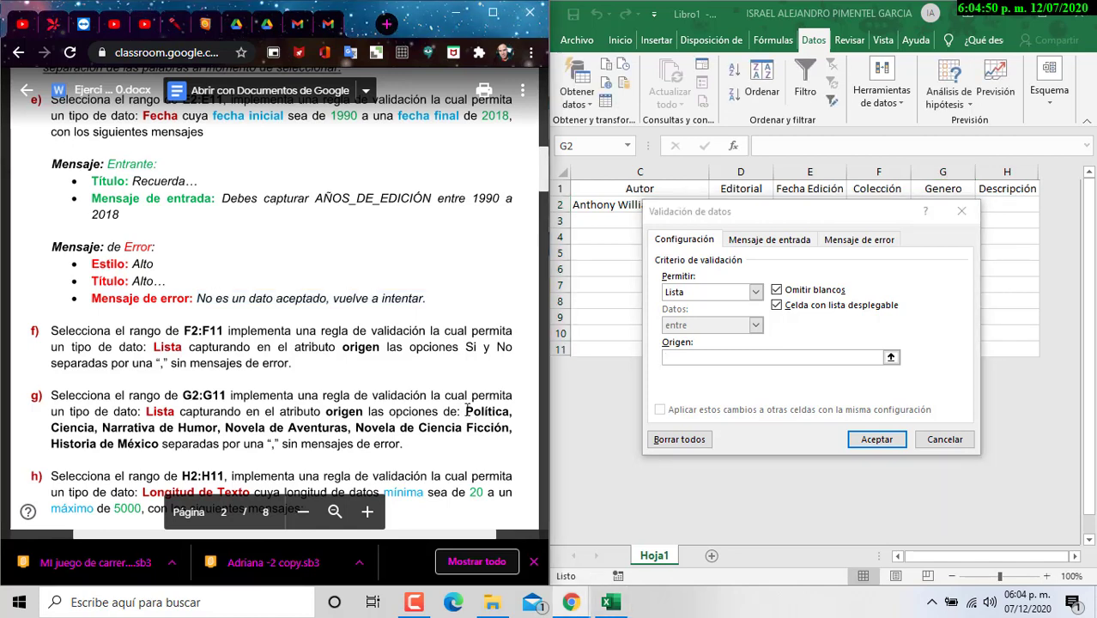
left_click_drag(467, 411, 143, 453)
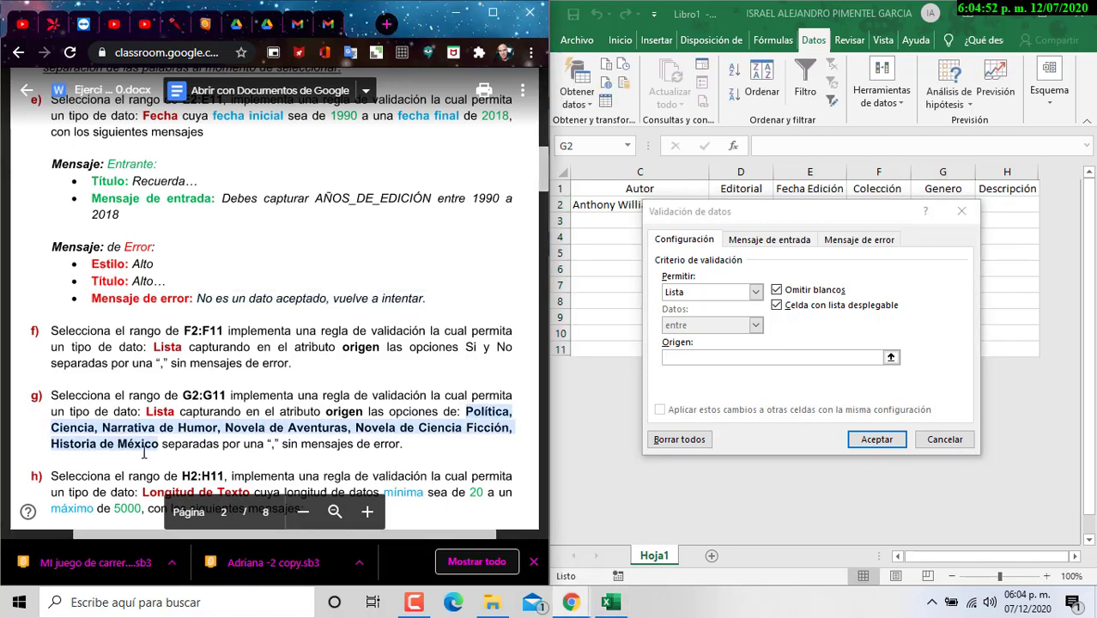
key("ctrl+c")
left_click(776, 357)
key("ctrl+v")
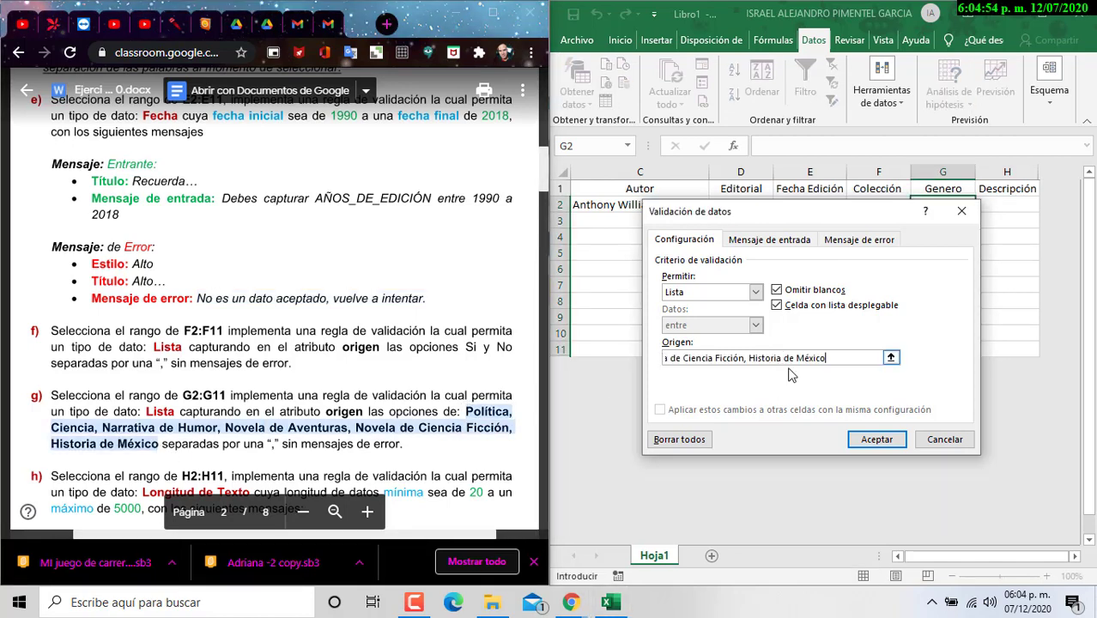
left_click_drag(844, 221, 842, 288)
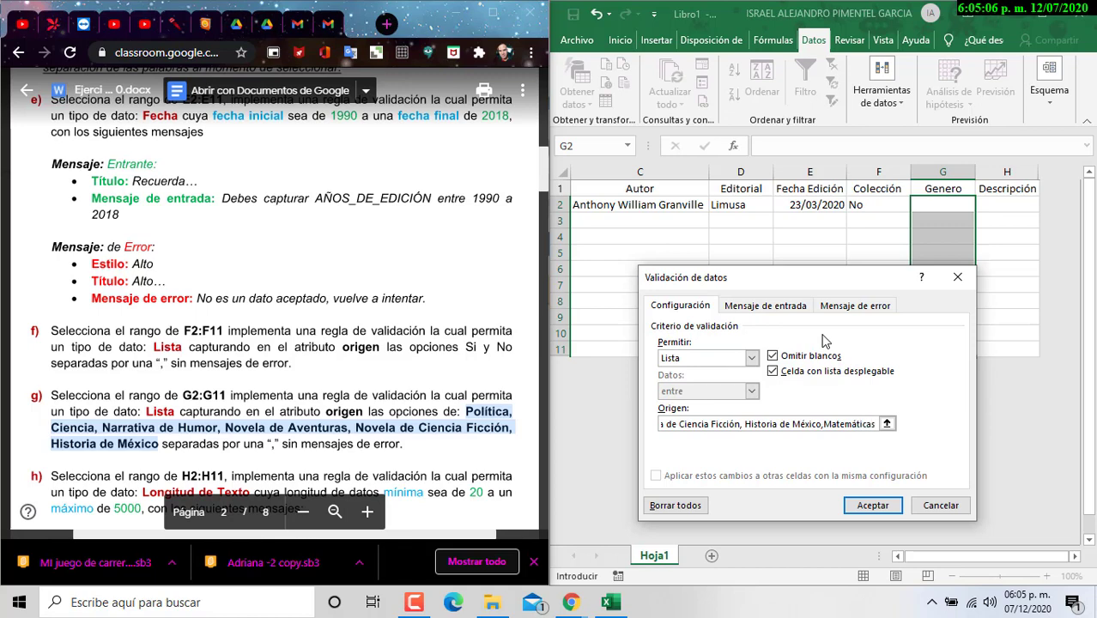
left_click(872, 506)
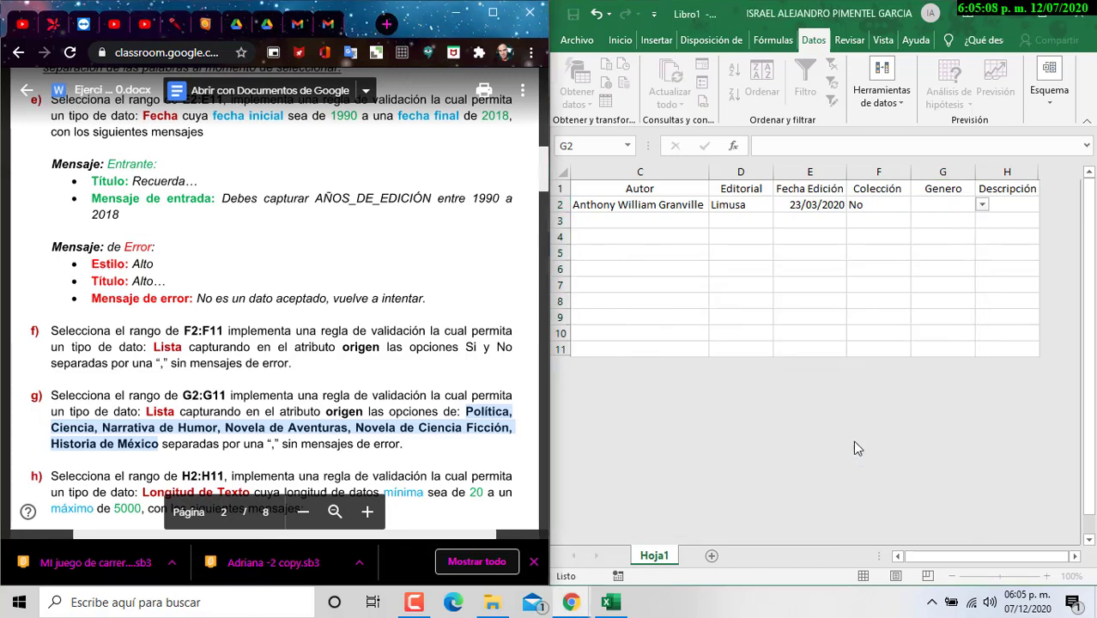
Step: Widen the Genero column G to fit the genre names
left_click_drag(943, 205, 943, 349)
double_click(976, 172)
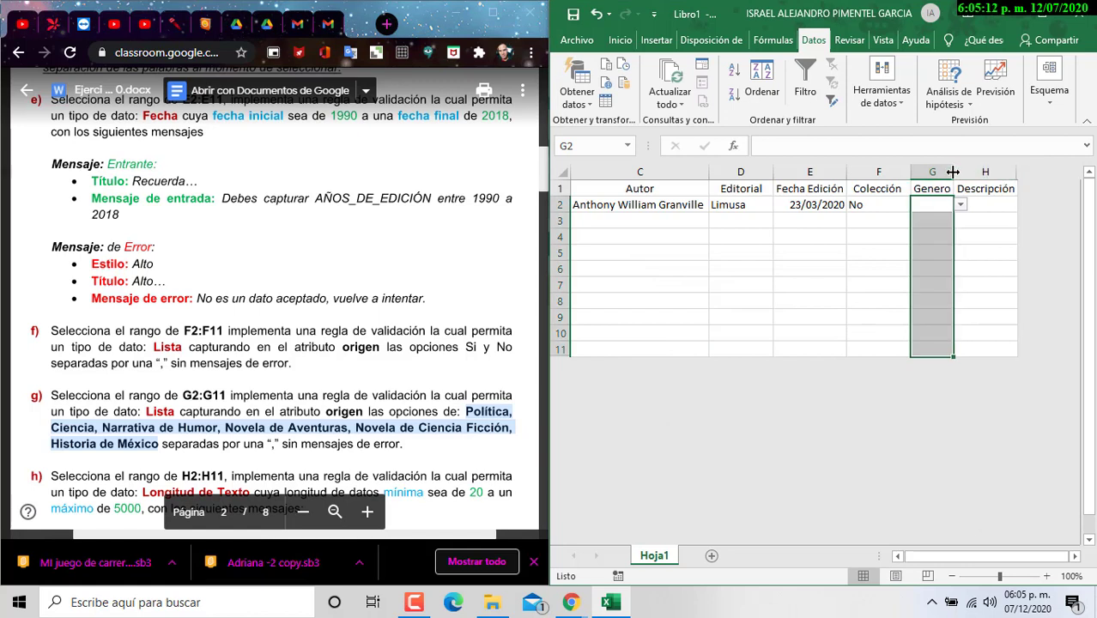
left_click_drag(953, 172, 1011, 175)
left_click(991, 205)
left_click(984, 179)
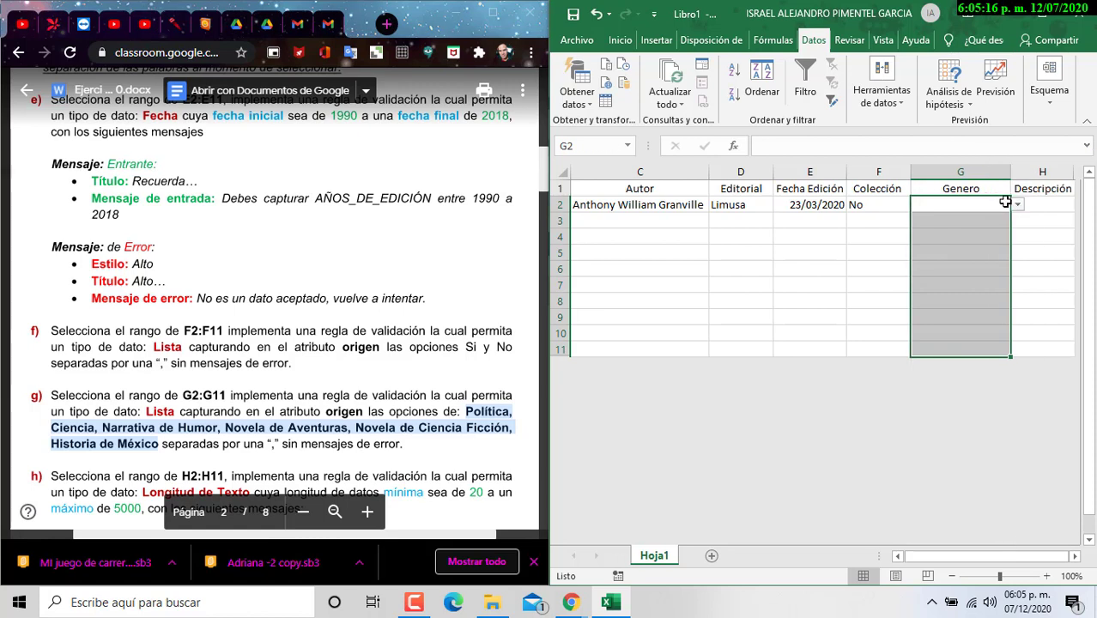
Step: Pick Matemáticas as G2's genre from the dropdown
left_click(1016, 204)
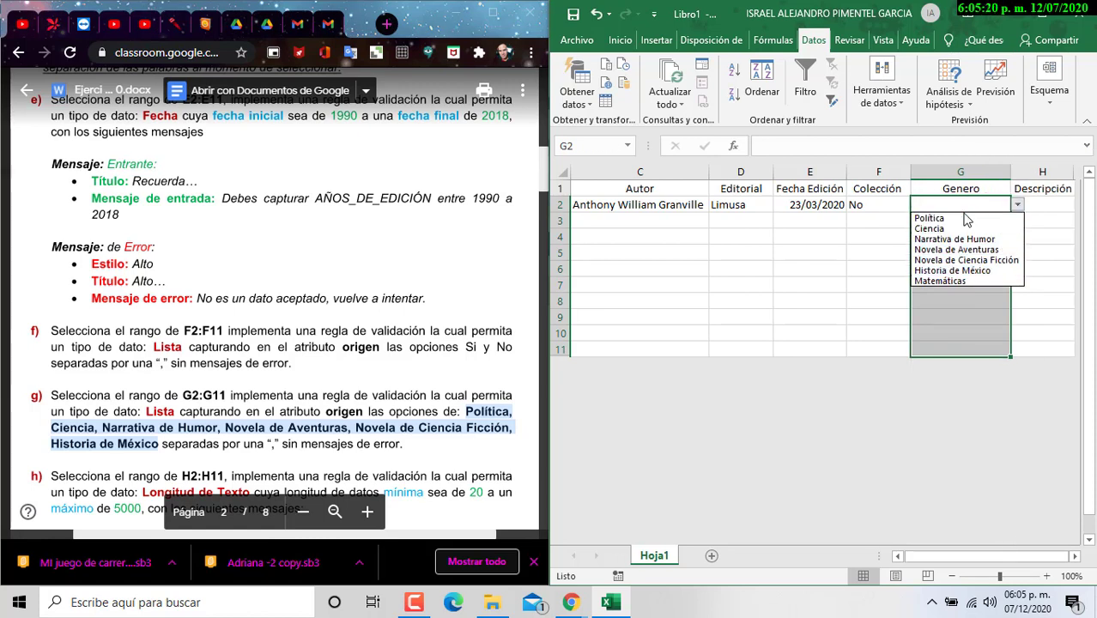
left_click(958, 281)
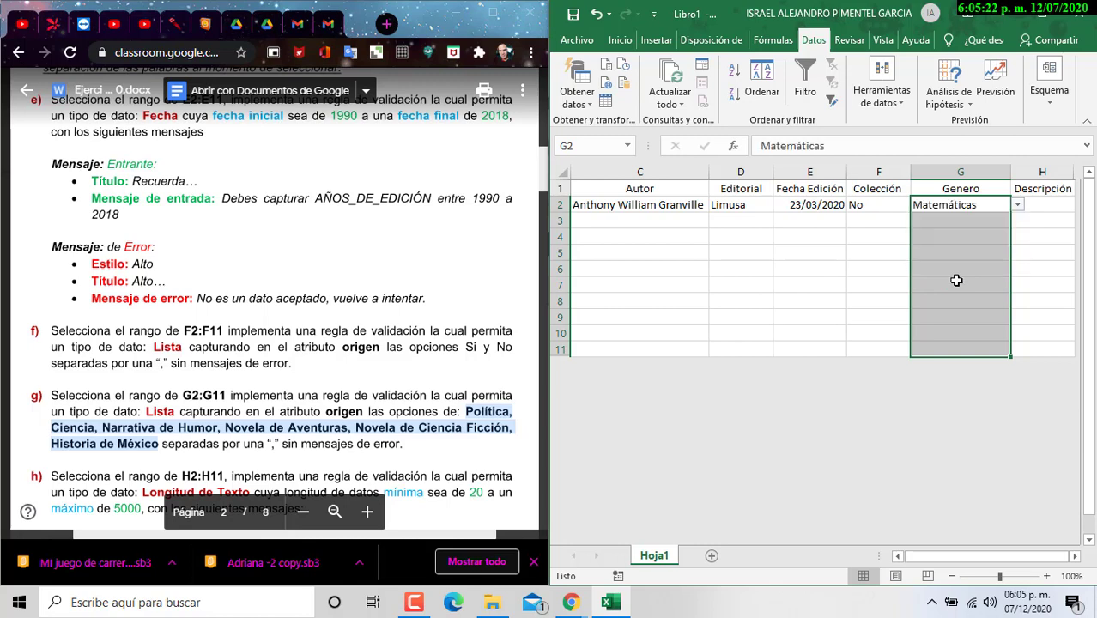
left_click(1004, 223)
left_click(1018, 220)
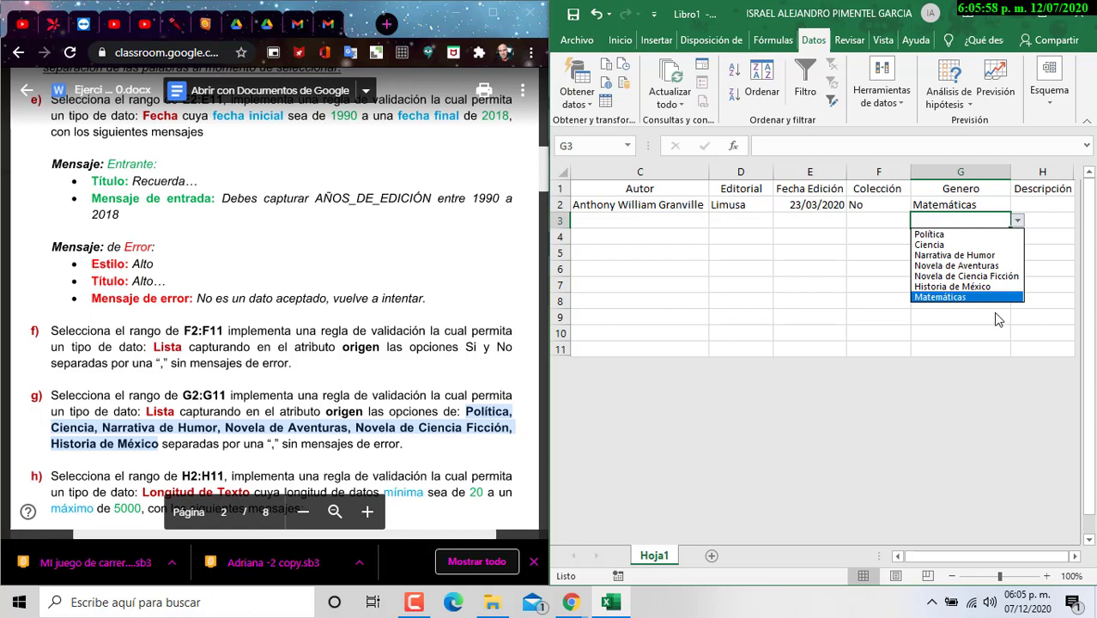
Step: Restrict the Descripción cells H2:H11 to text length between 20 and 5000 in Data Validation
left_click(1046, 221)
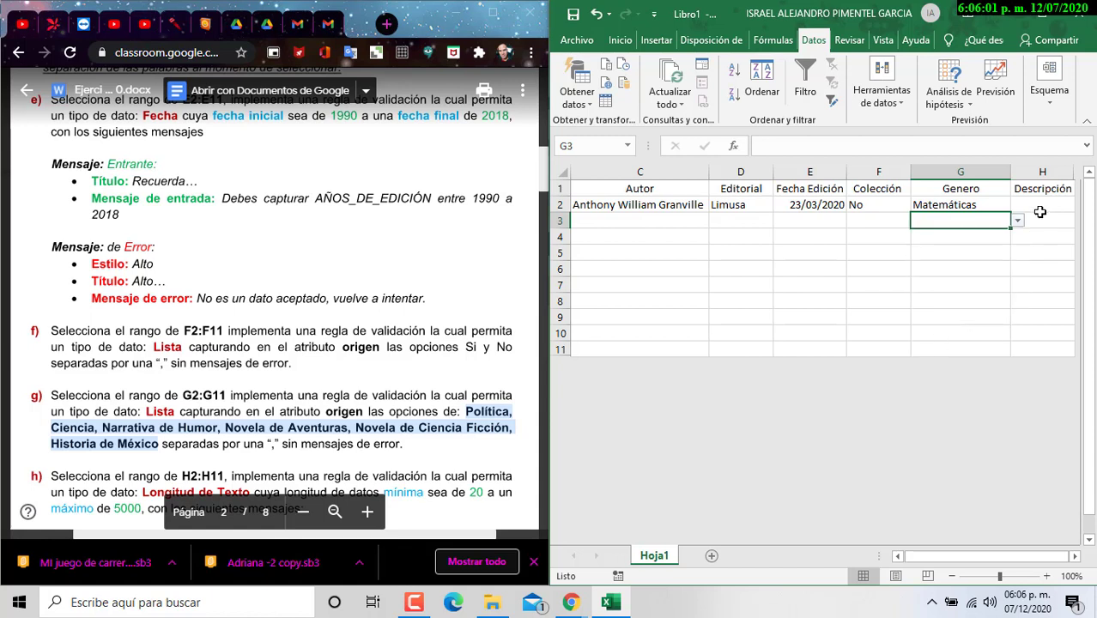
left_click(1075, 557)
left_click(893, 204)
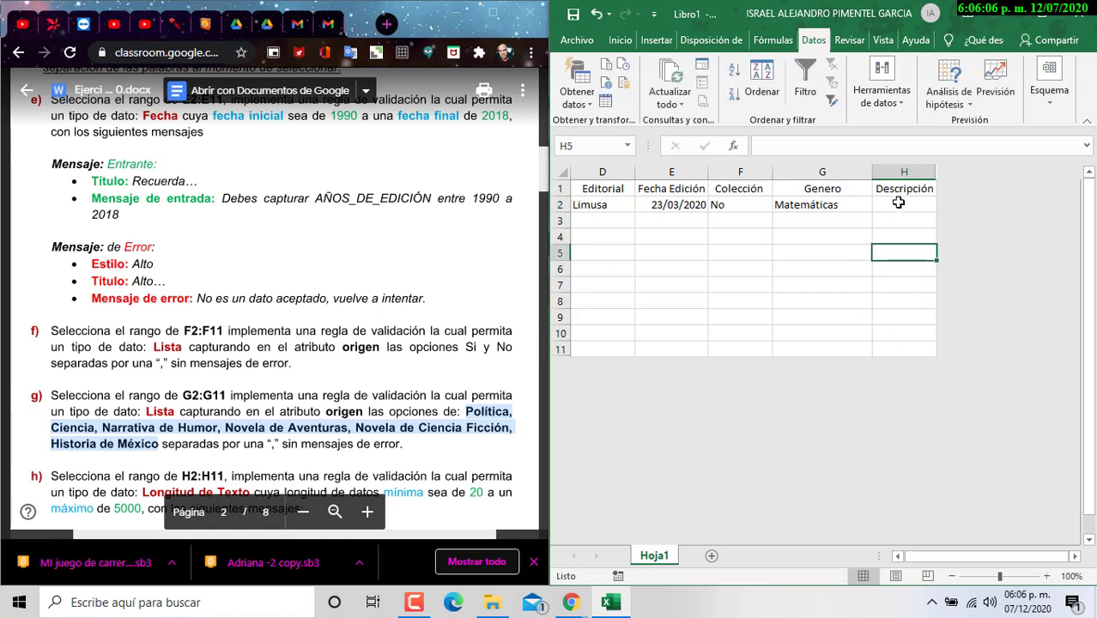
left_click_drag(901, 203, 902, 350)
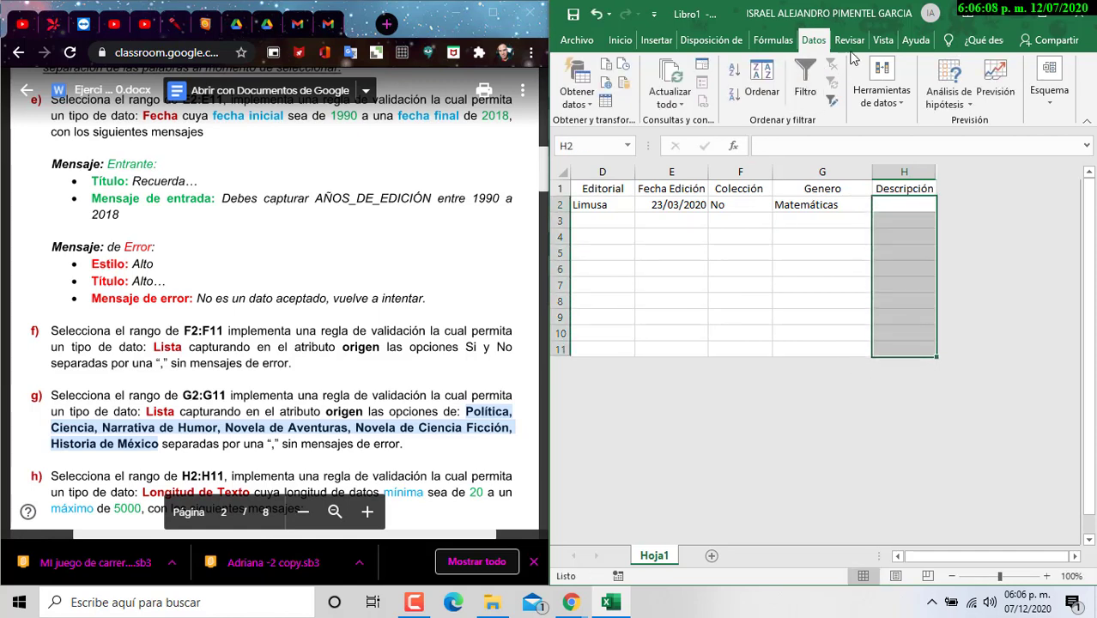
left_click(885, 96)
left_click(887, 154)
scroll(403, 356, "down", 4)
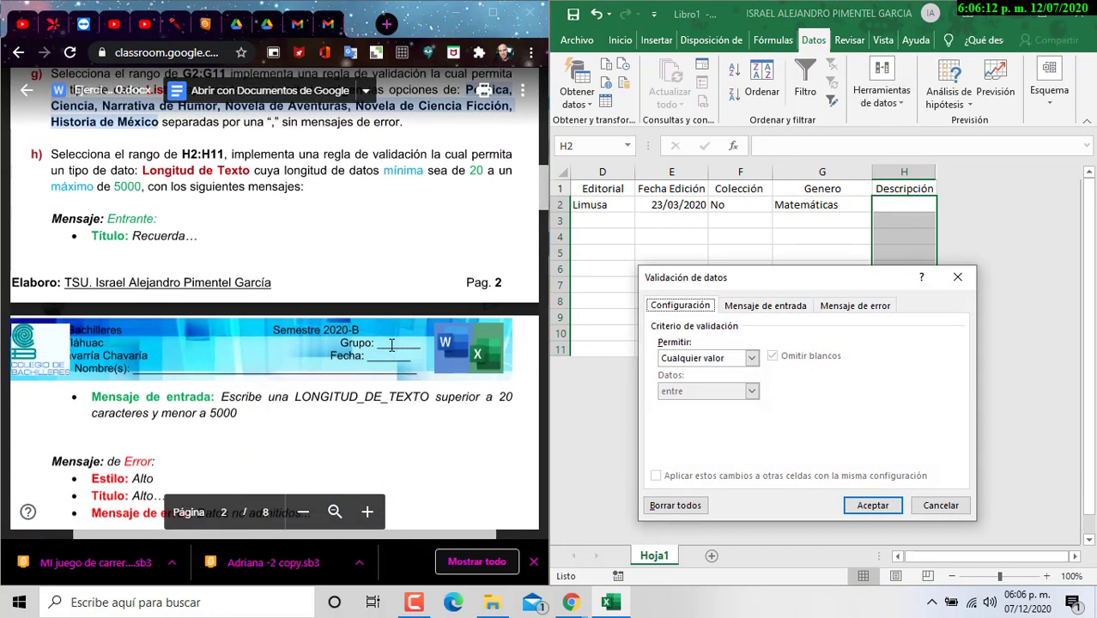
scroll(403, 355, "up", 1)
left_click(752, 358)
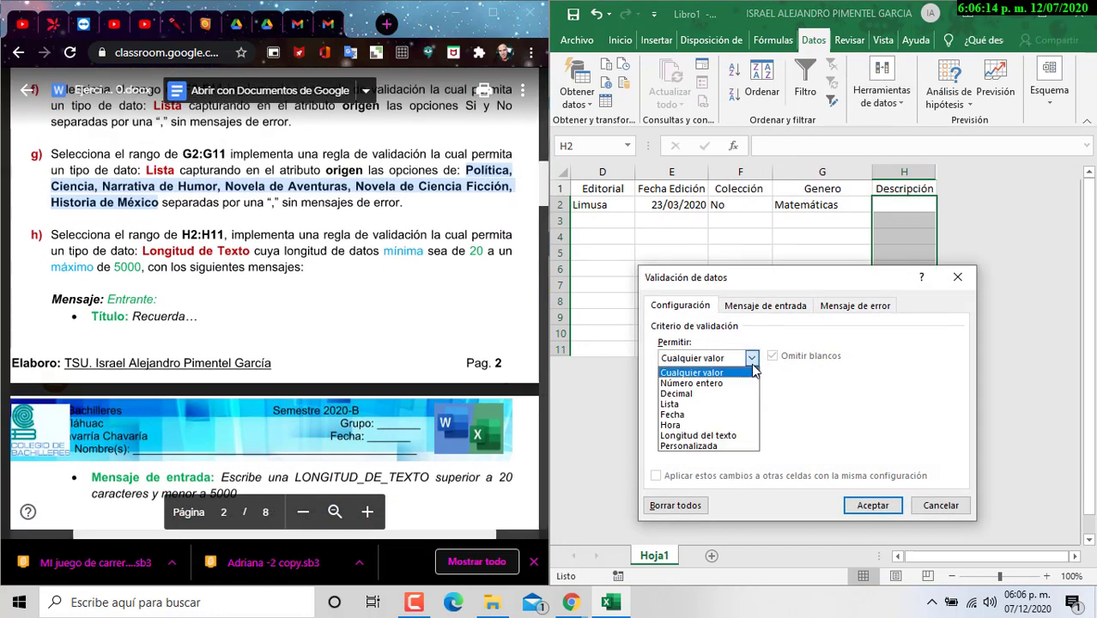
left_click(700, 435)
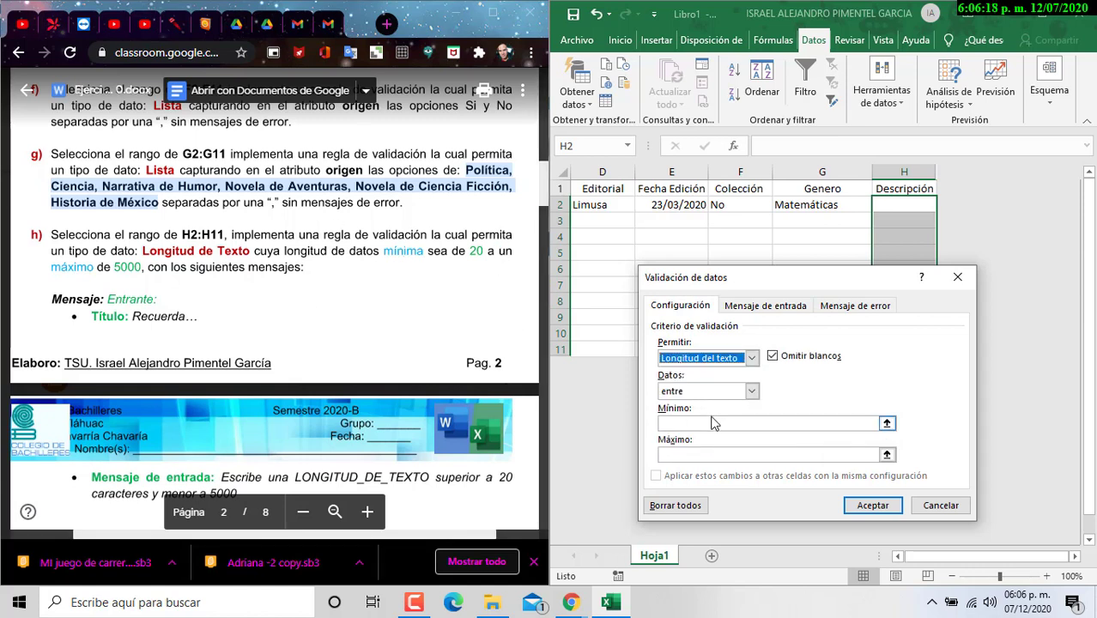
left_click(716, 422)
type("20")
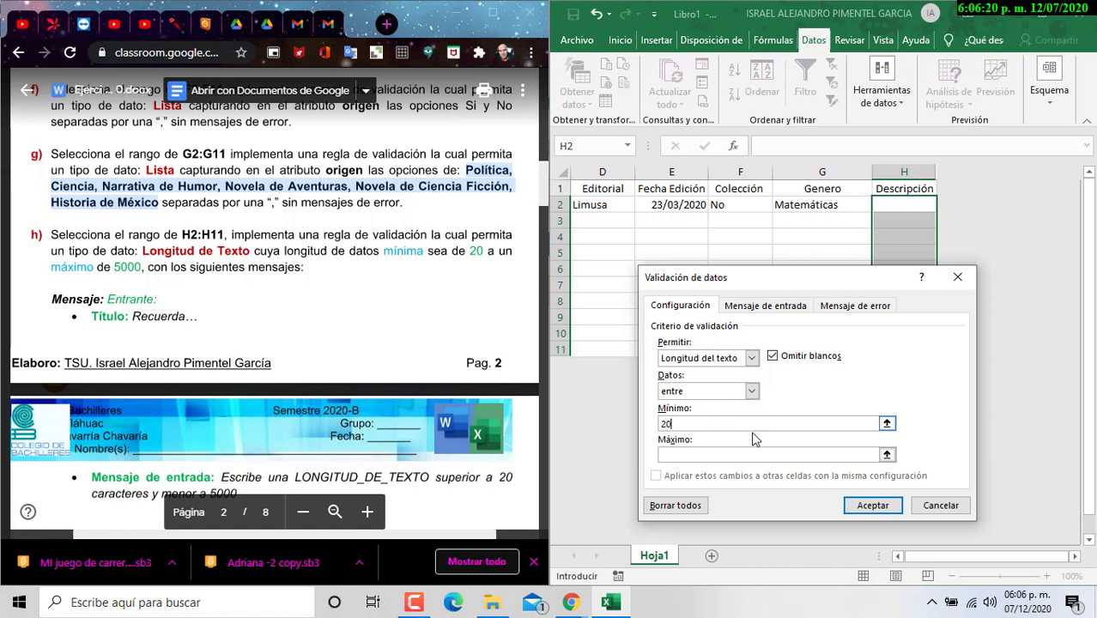
type("5000")
Step: Paste the copied 'Recuerda...' sentence as the input message for H2:H11
left_click(745, 308)
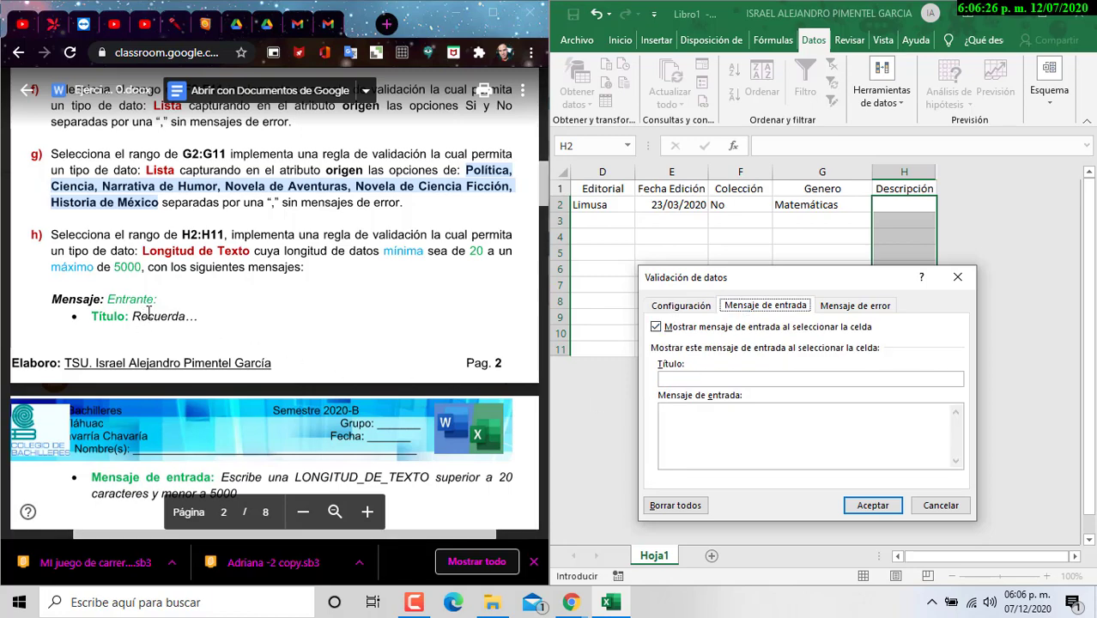
scroll(149, 311, "down", 3)
scroll(201, 329, "up", 2)
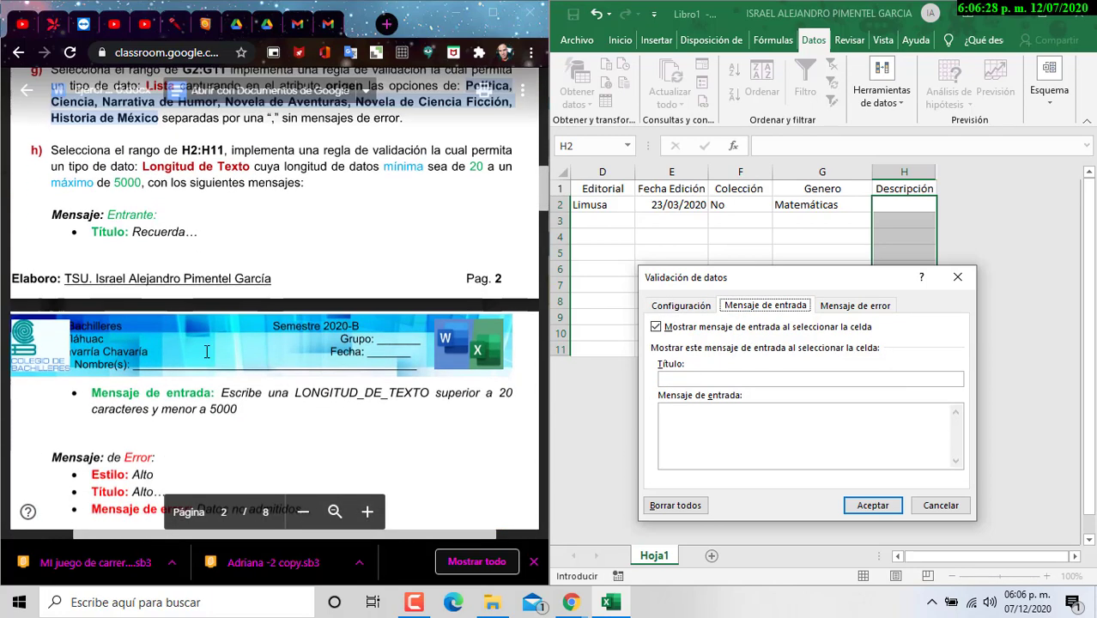
scroll(232, 329, "down", 1)
left_click_drag(222, 317, 236, 333)
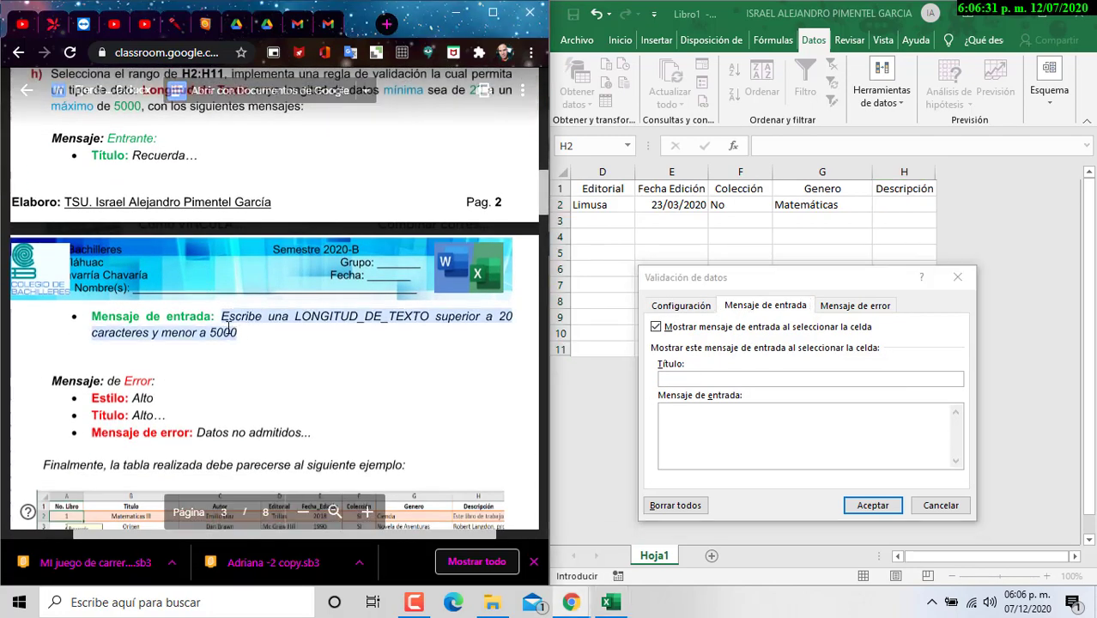
key("ctrl+c")
left_click(791, 421)
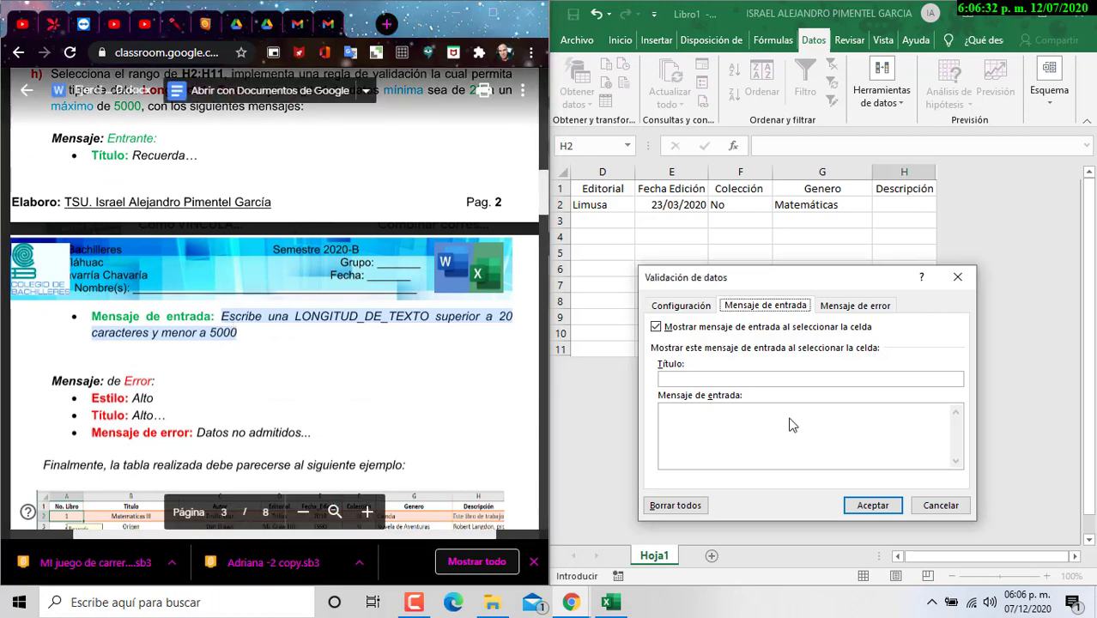
key("ctrl+v")
left_click(778, 379)
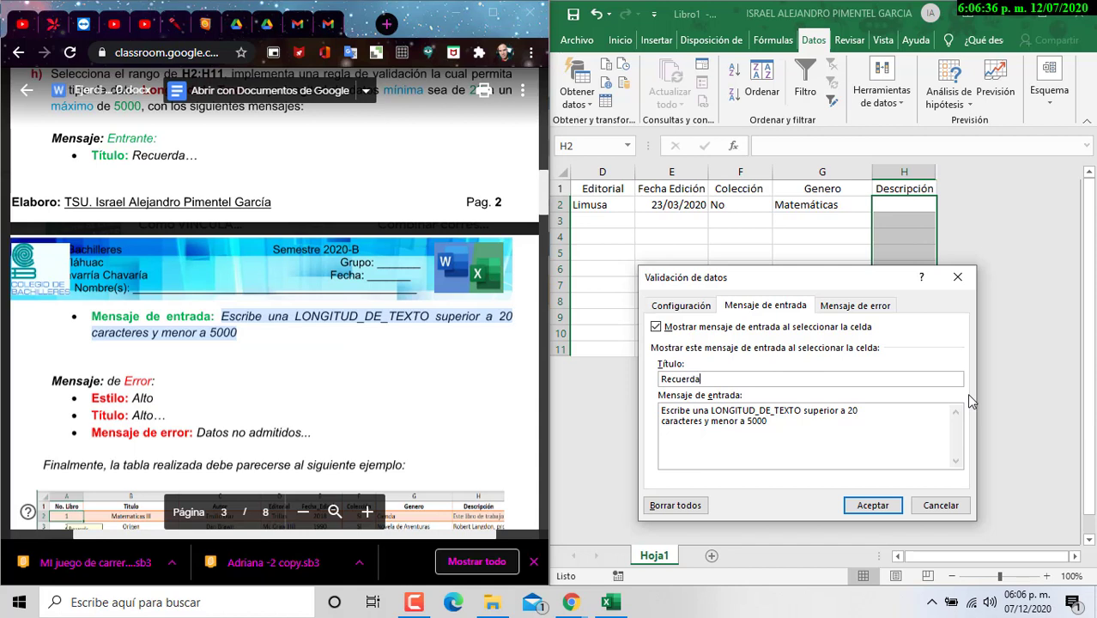
Step: Add an 'Alto...' stop alert reading 'Datos no admitidos...', apply the rule, and widen column H
left_click(859, 305)
left_click(831, 380)
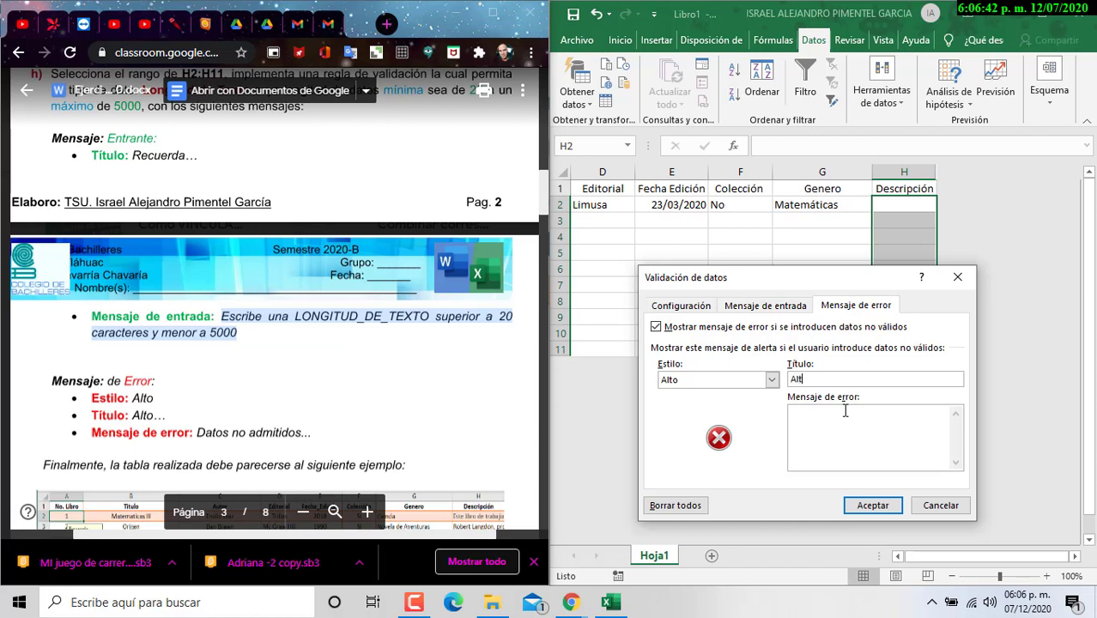
type("Alto...")
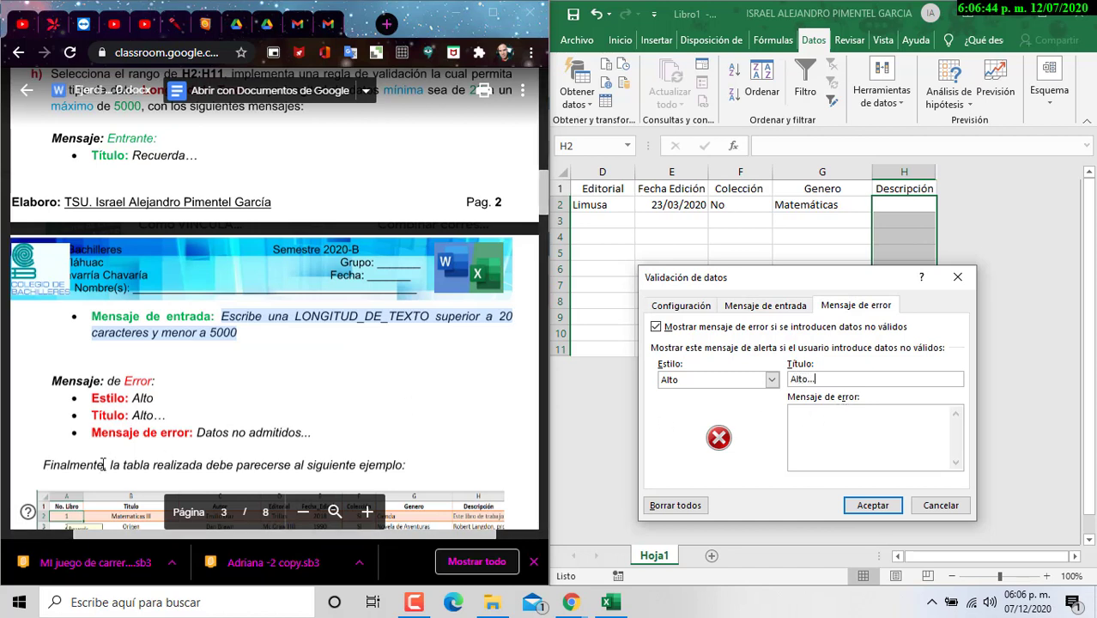
left_click_drag(198, 432, 307, 432)
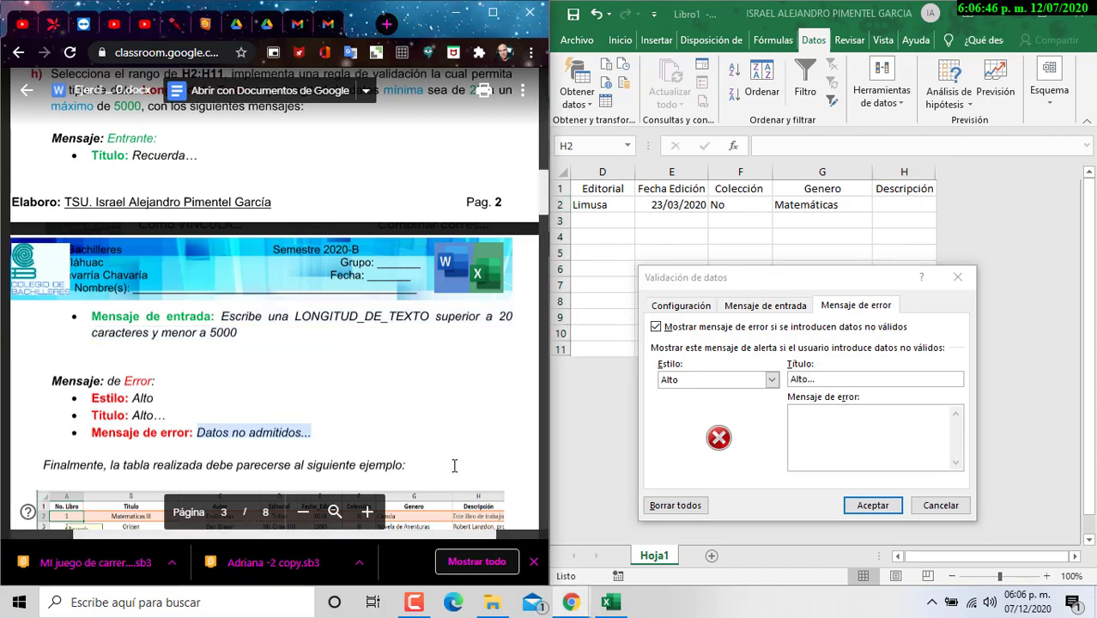
left_click(805, 440)
key("ctrl+v")
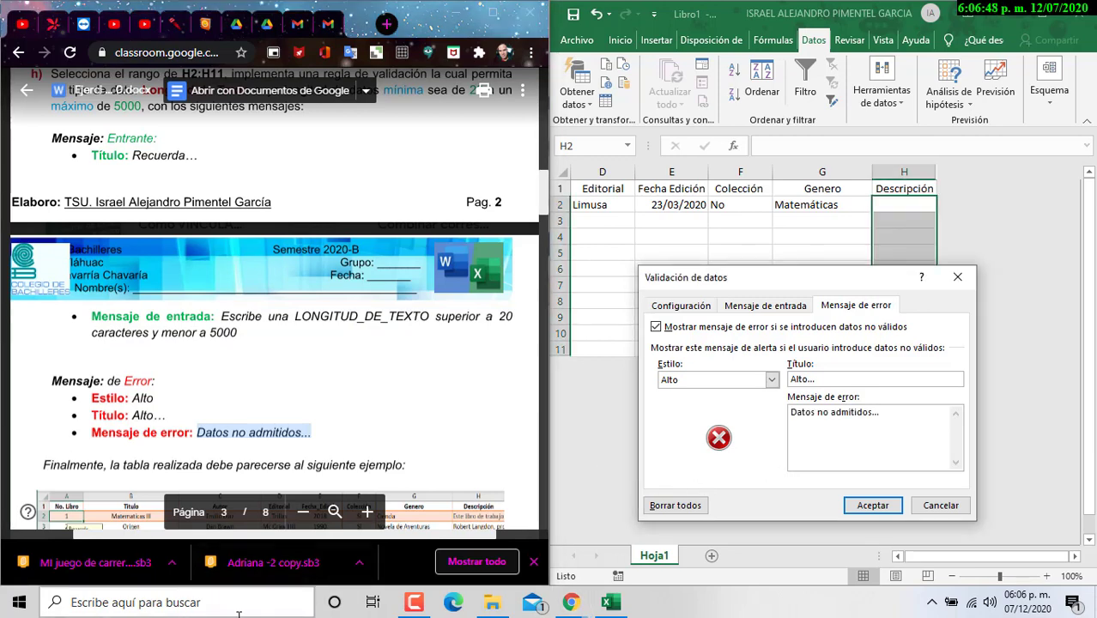
mouse_move(492, 602)
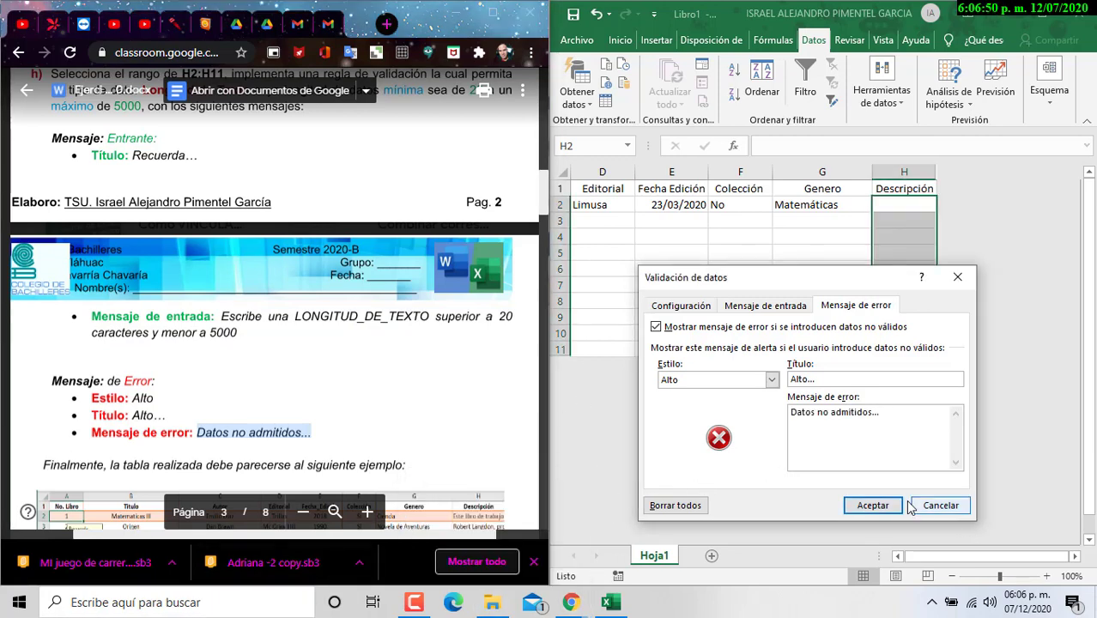
left_click(873, 505)
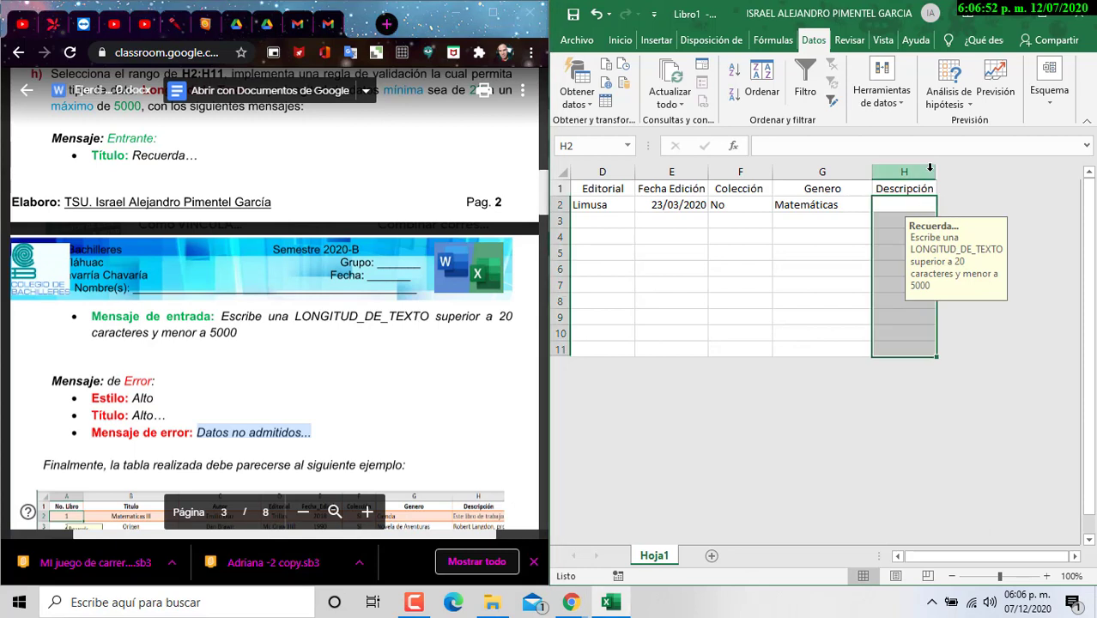
left_click_drag(935, 171, 1037, 171)
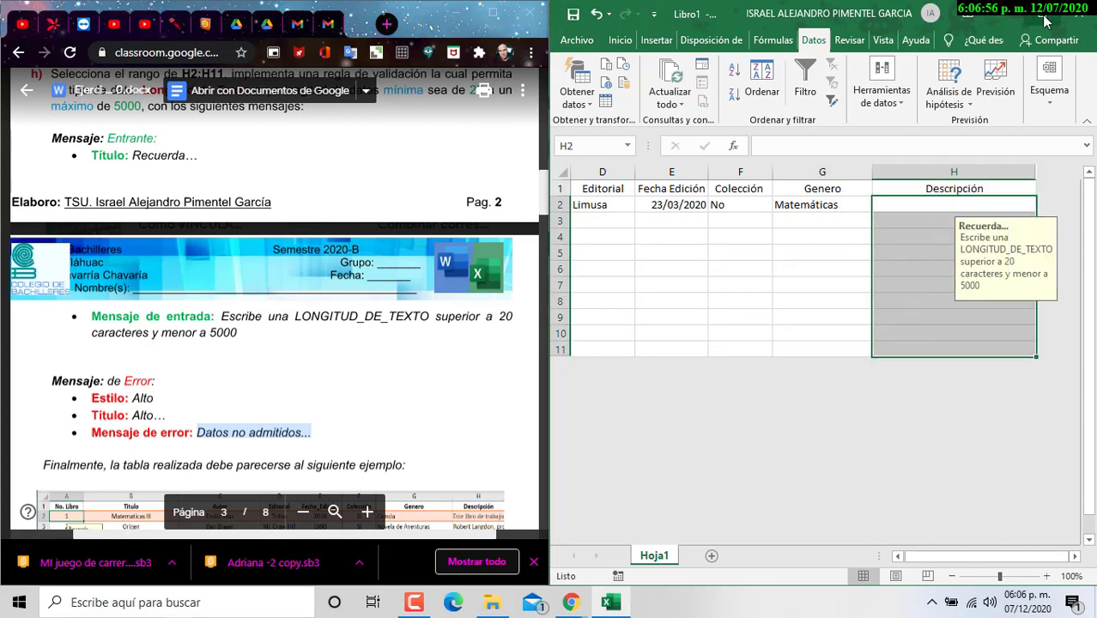
Step: Maximize the browser and browse the Google image results for 'calculo diferencial e integral'
left_click(494, 16)
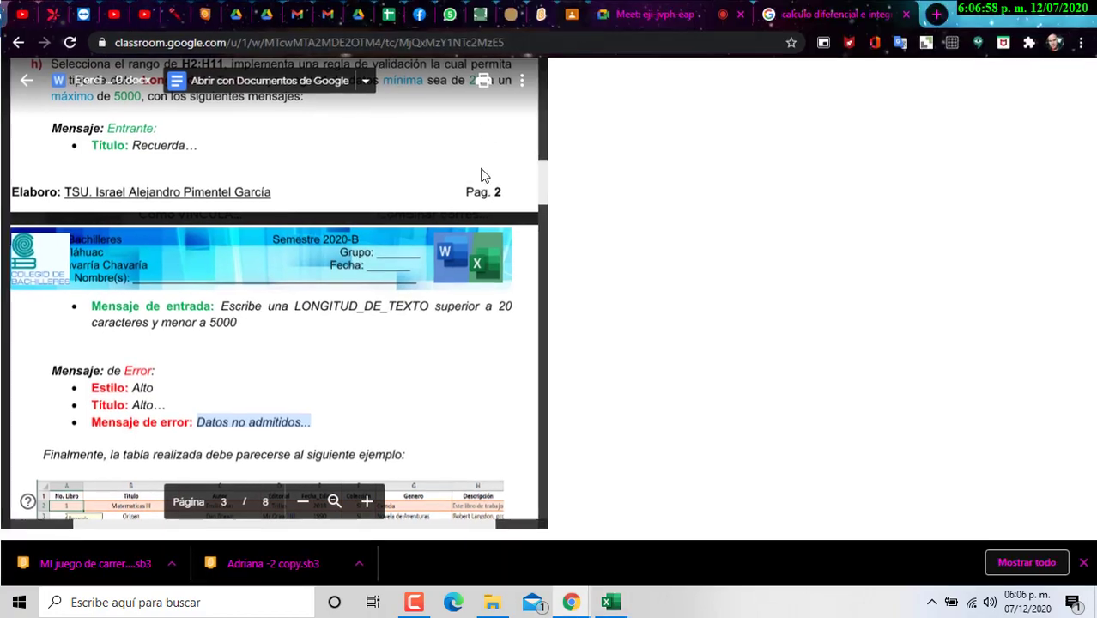
left_click(831, 14)
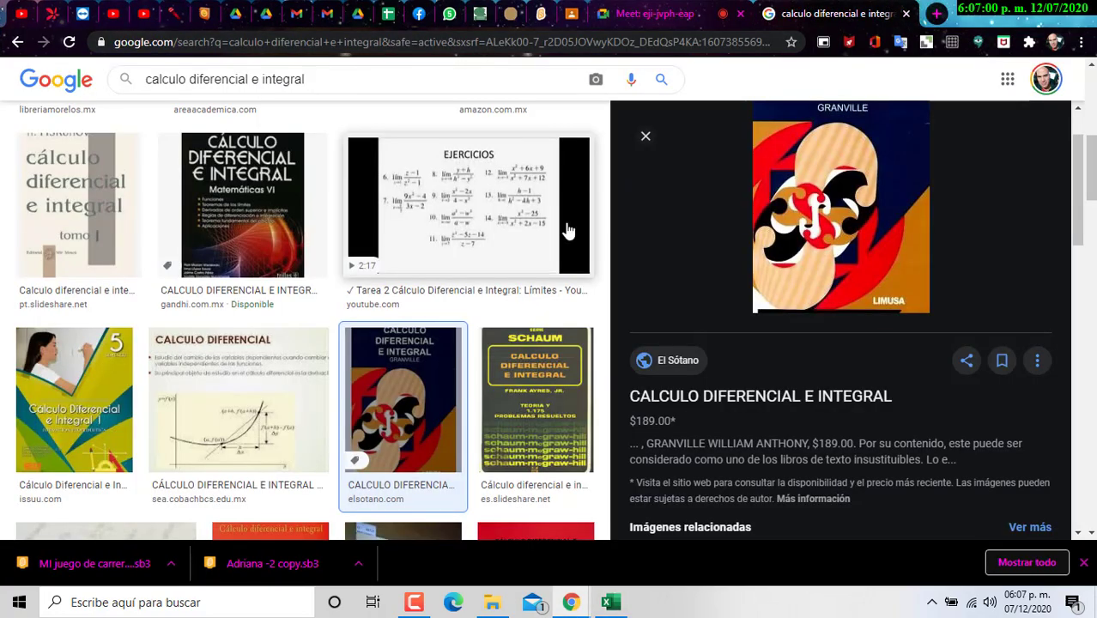
scroll(542, 373, "up", 3)
scroll(498, 377, "up", 3)
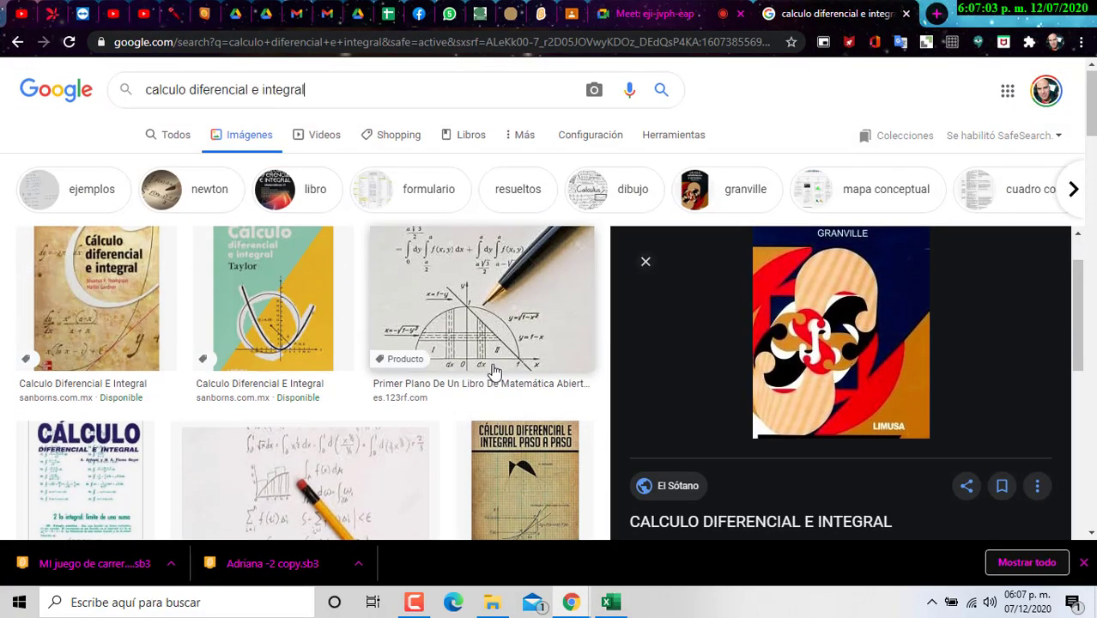
scroll(490, 356, "down", 3)
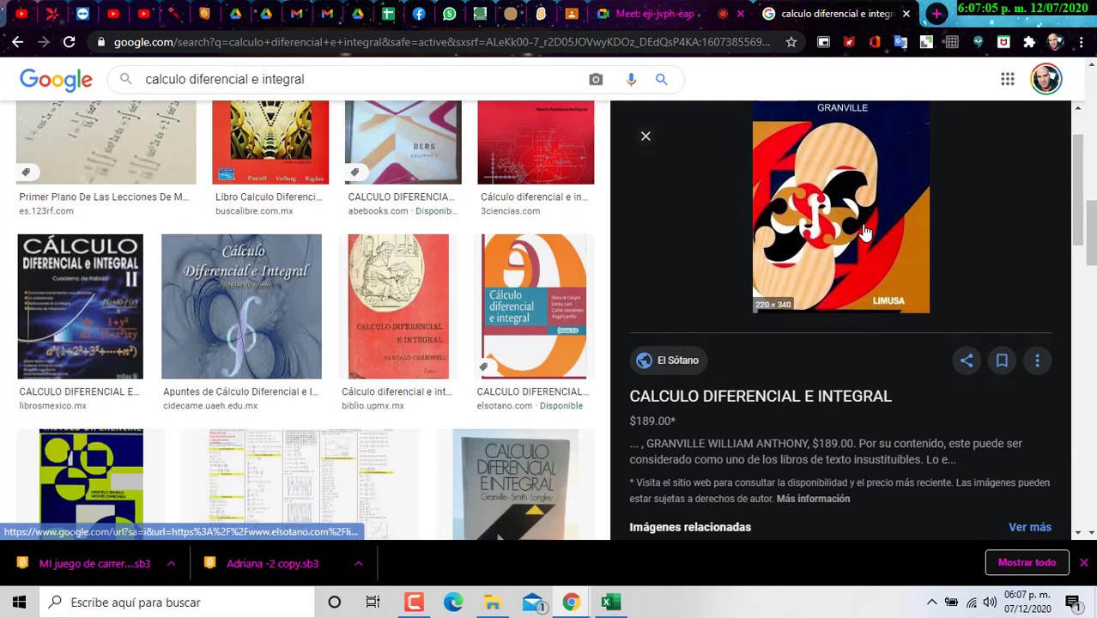
scroll(862, 234, "down", 5)
Step: Open the El Sótano page for Calculo Diferencial E Integral and highlight its description paragraph
left_click(885, 255)
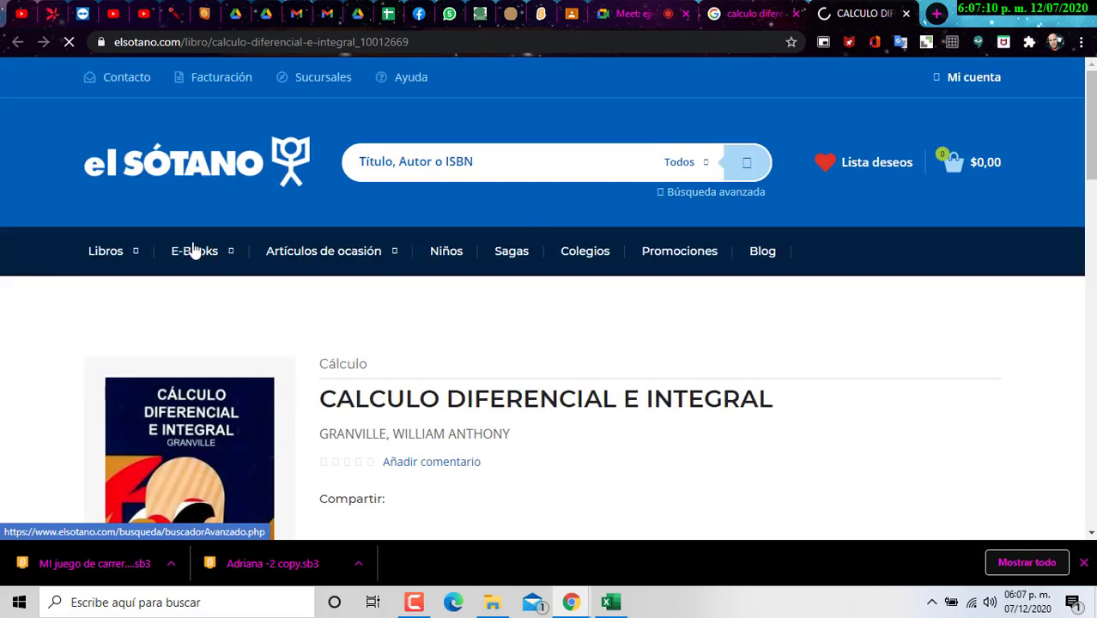
mouse_move(158, 257)
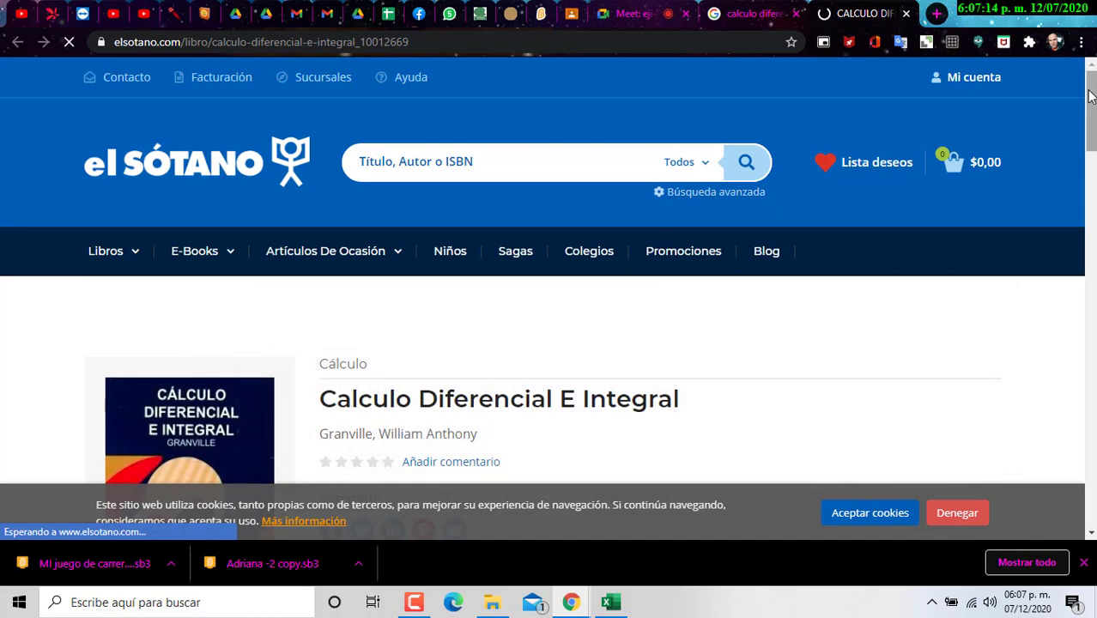
left_click_drag(1091, 99, 1091, 145)
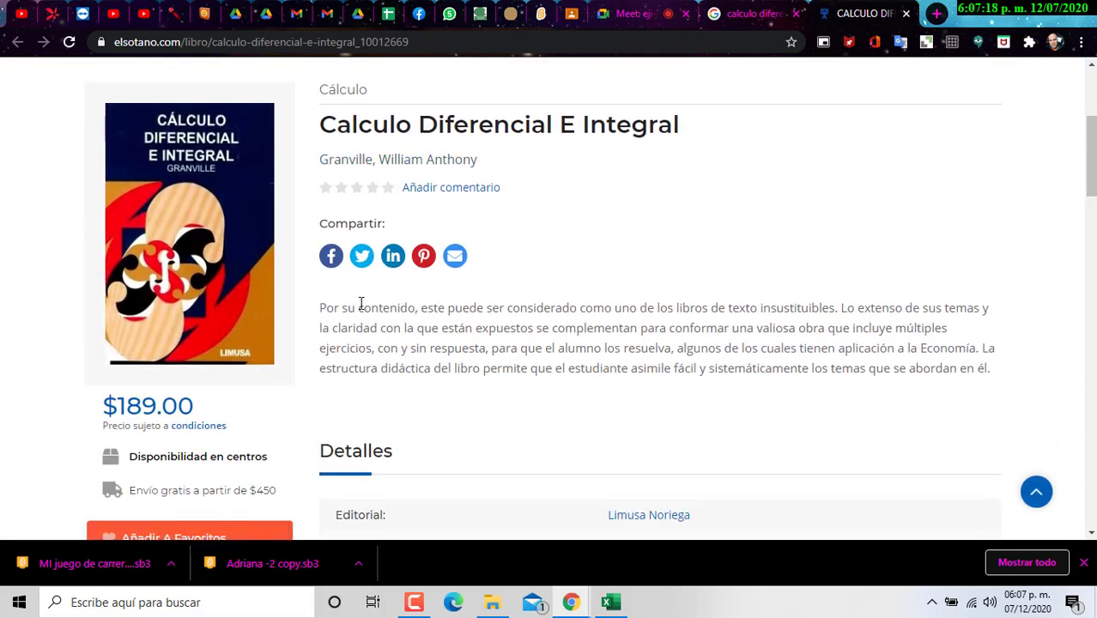
scroll(369, 313, "down", 3)
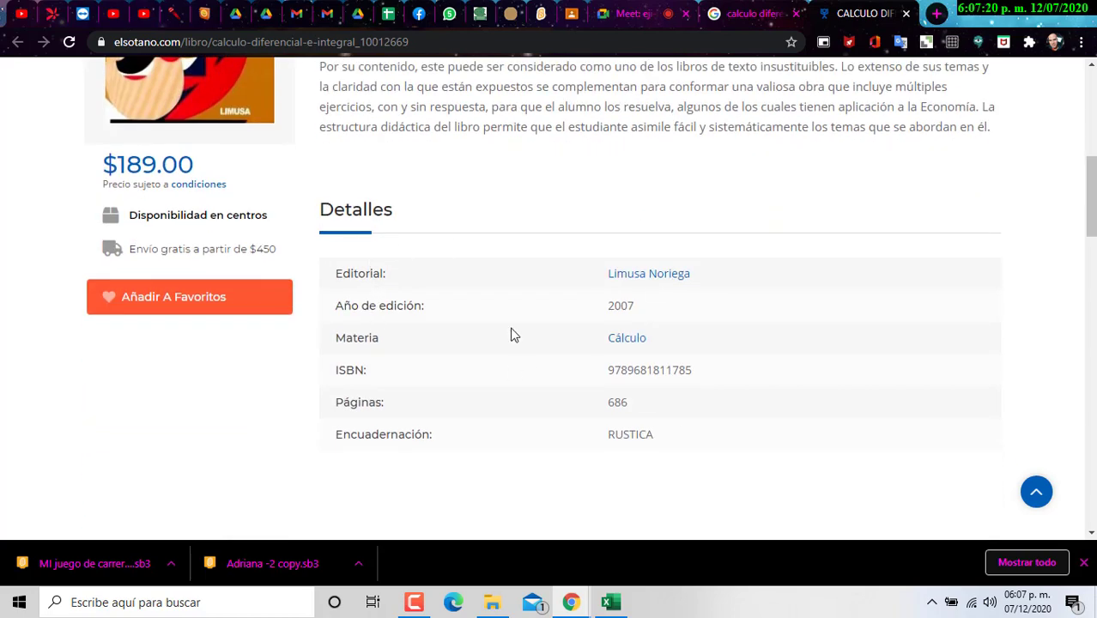
scroll(362, 461, "up", 1)
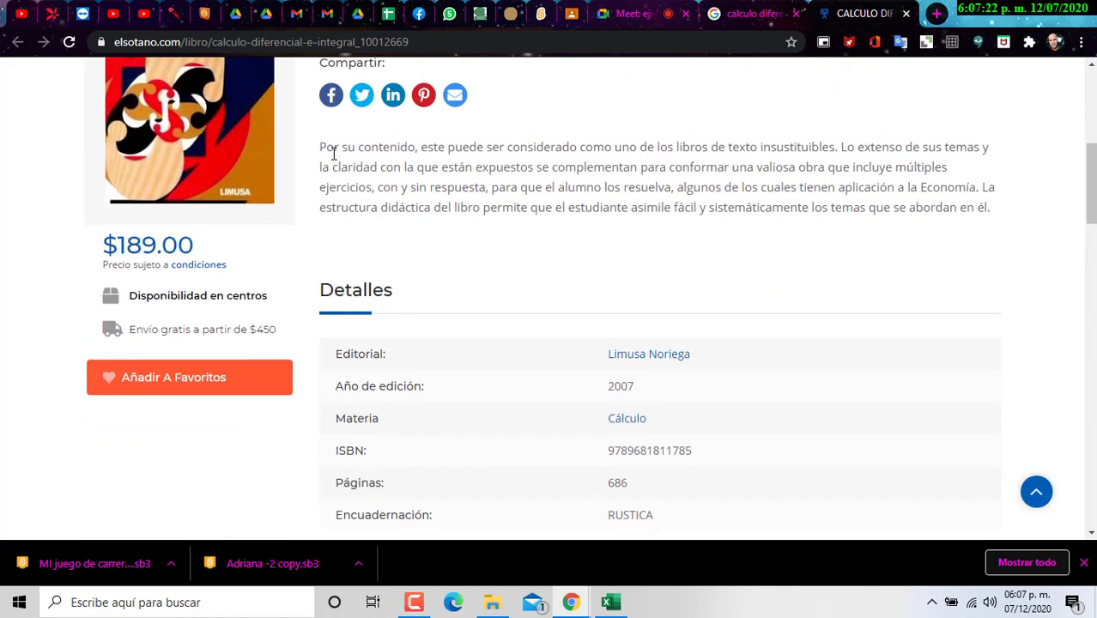
left_click_drag(326, 146, 987, 209)
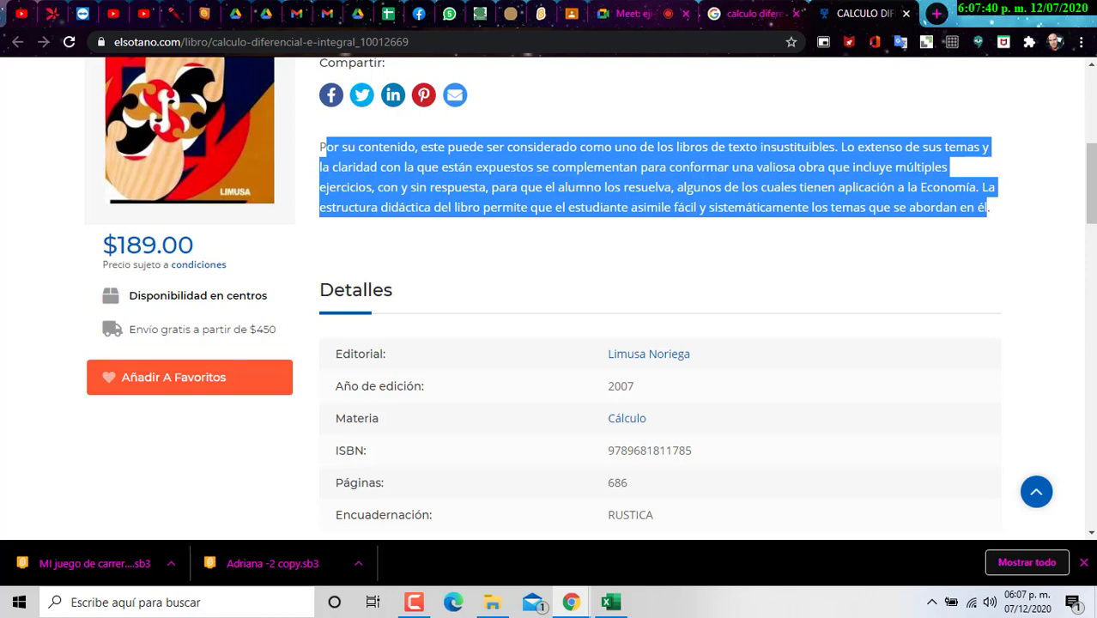
Step: Scroll through the book's details, then return to the Excel workbook with Alt+Tab
scroll(978, 421, "down", 5)
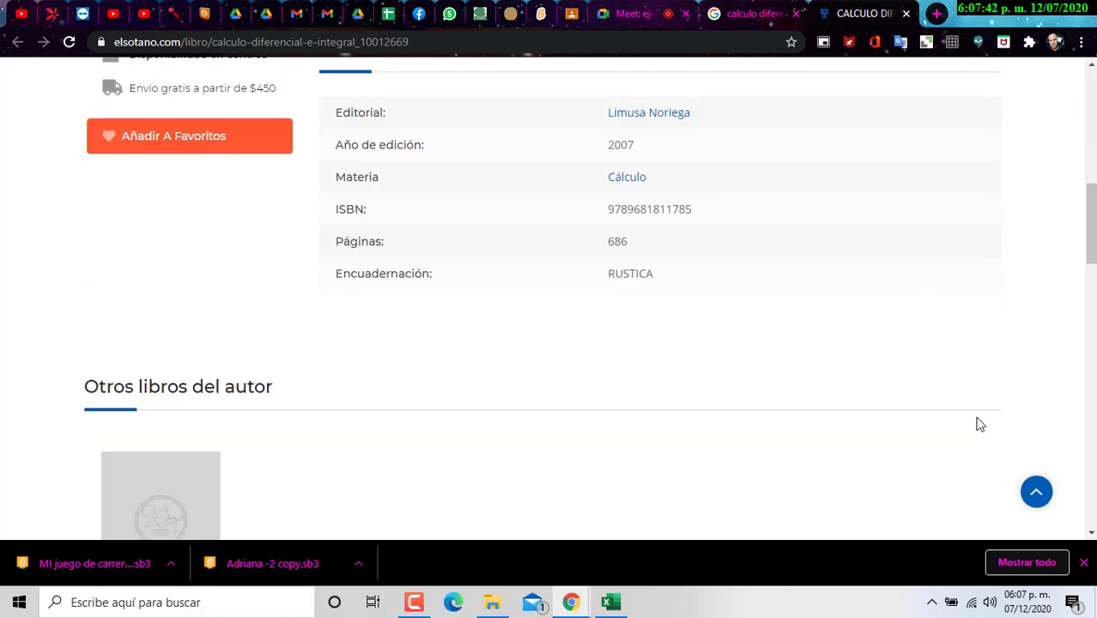
scroll(409, 501, "down", 2)
scroll(409, 502, "up", 6)
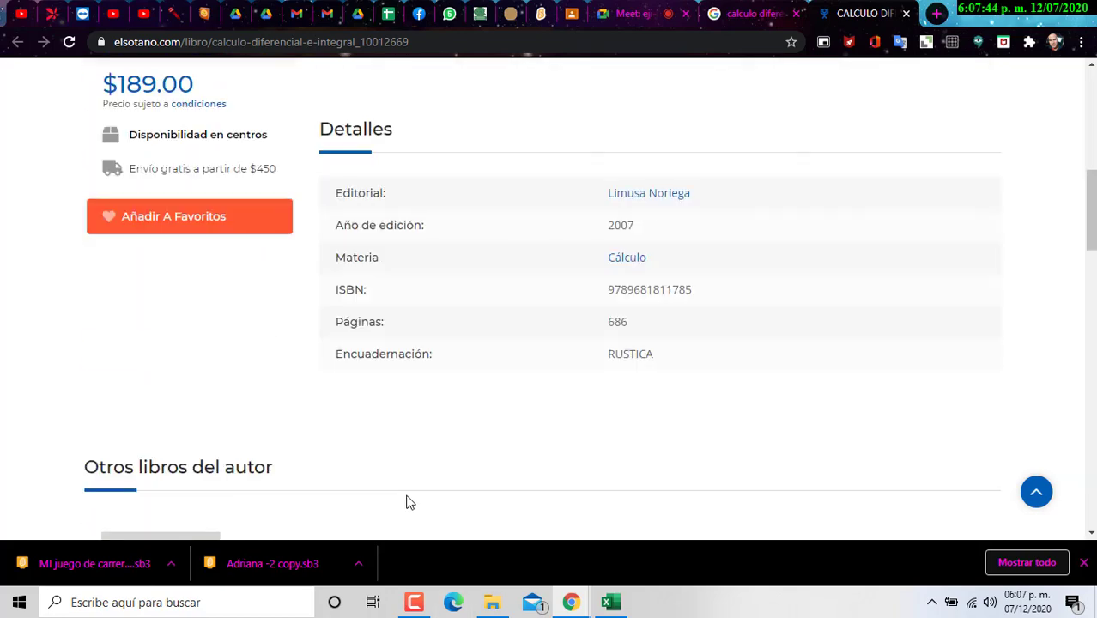
scroll(469, 302, "up", 2)
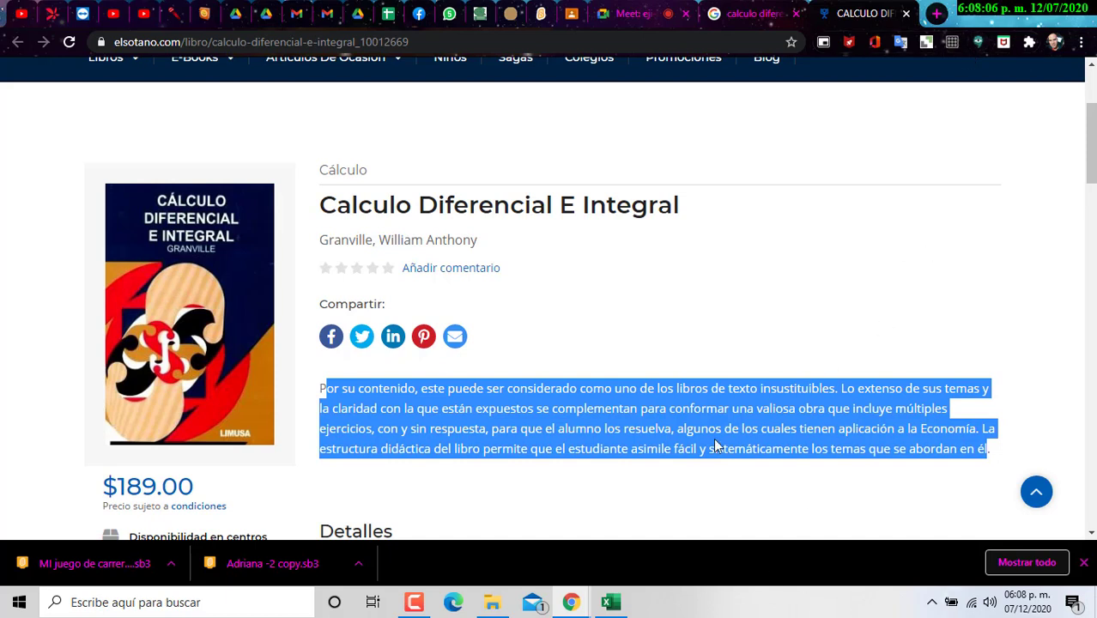
key("alt+Tab")
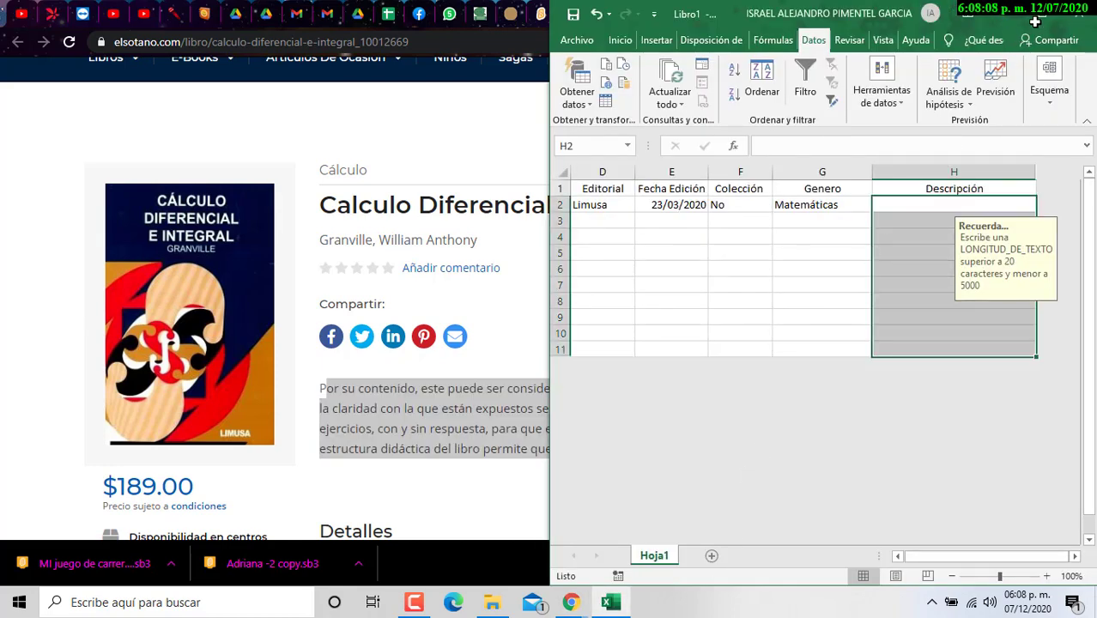
Step: Maximize the Libro1 workbook and select the data rows A2:H11 with the Inicio tab showing
left_click(1049, 10)
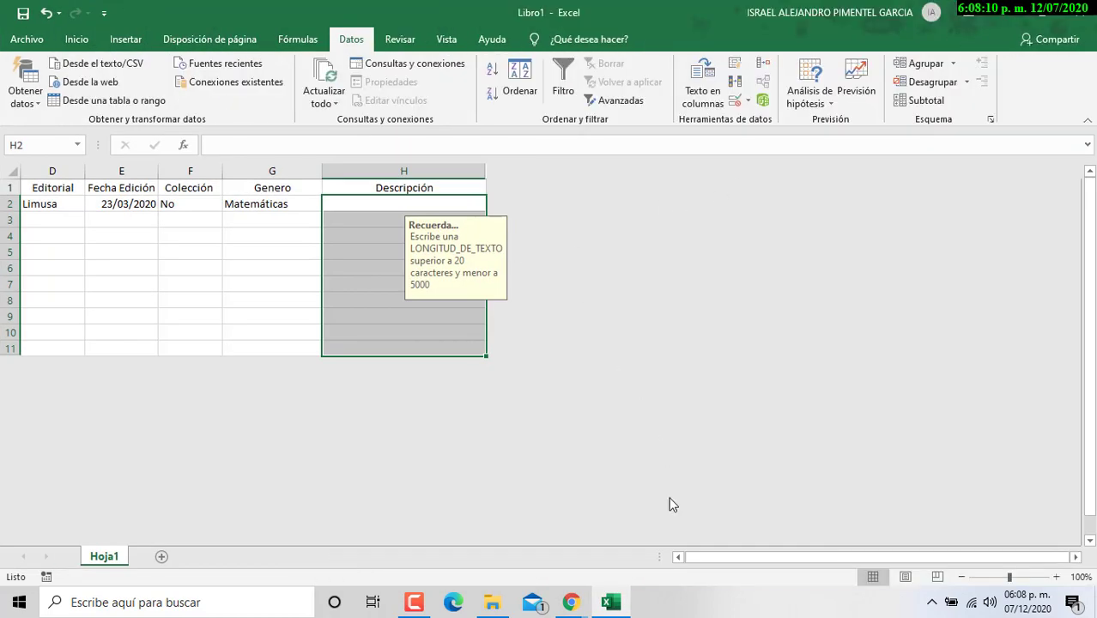
left_click(679, 557)
left_click(678, 557)
left_click(549, 316)
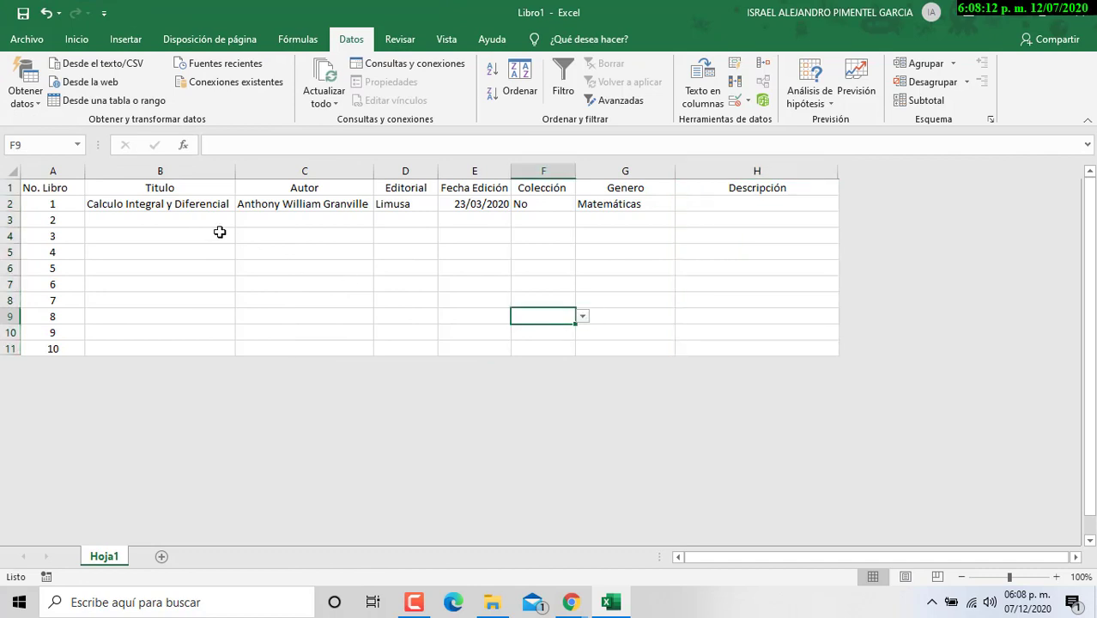
left_click_drag(65, 204, 827, 343)
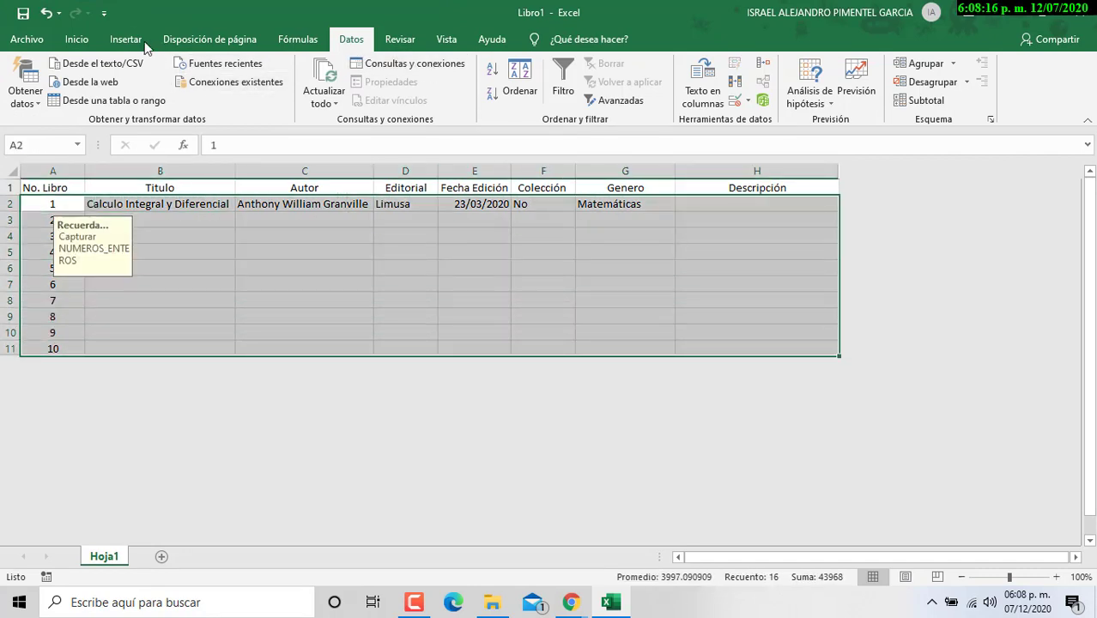
left_click(79, 39)
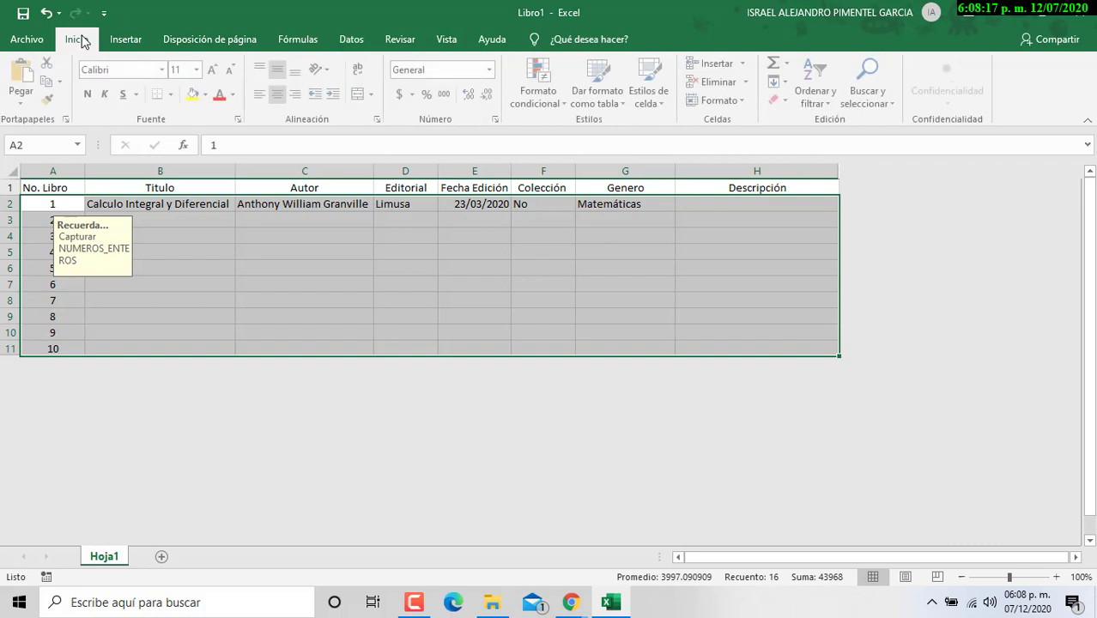
Step: Center the entries of A2:H11 horizontally, then select the full catalogue range A1:H11
left_click(277, 93)
left_click(280, 93)
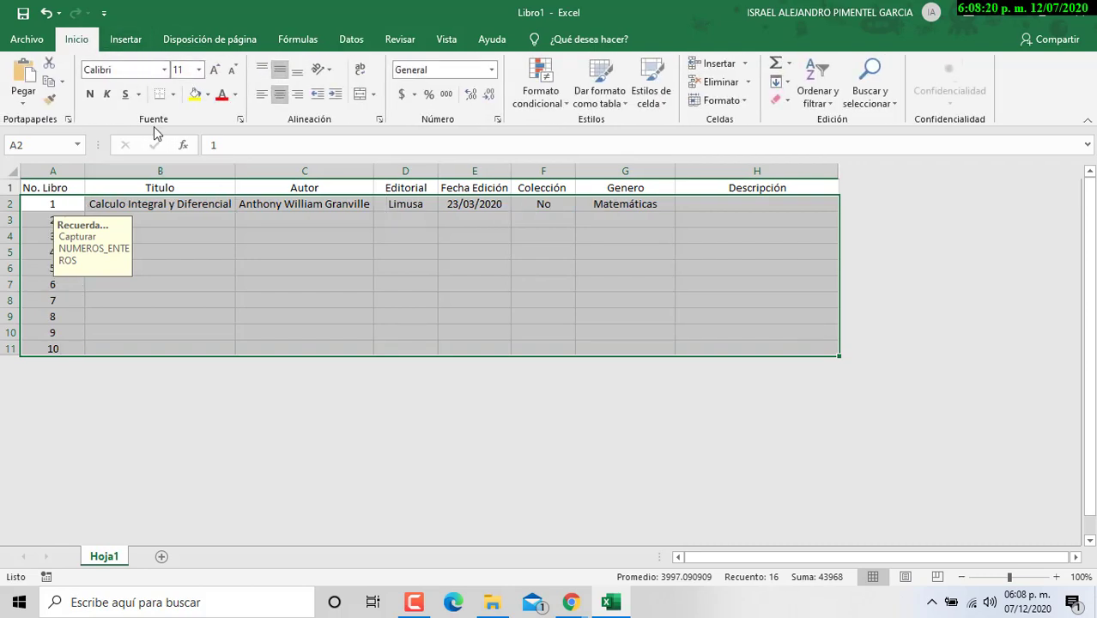
left_click(659, 298)
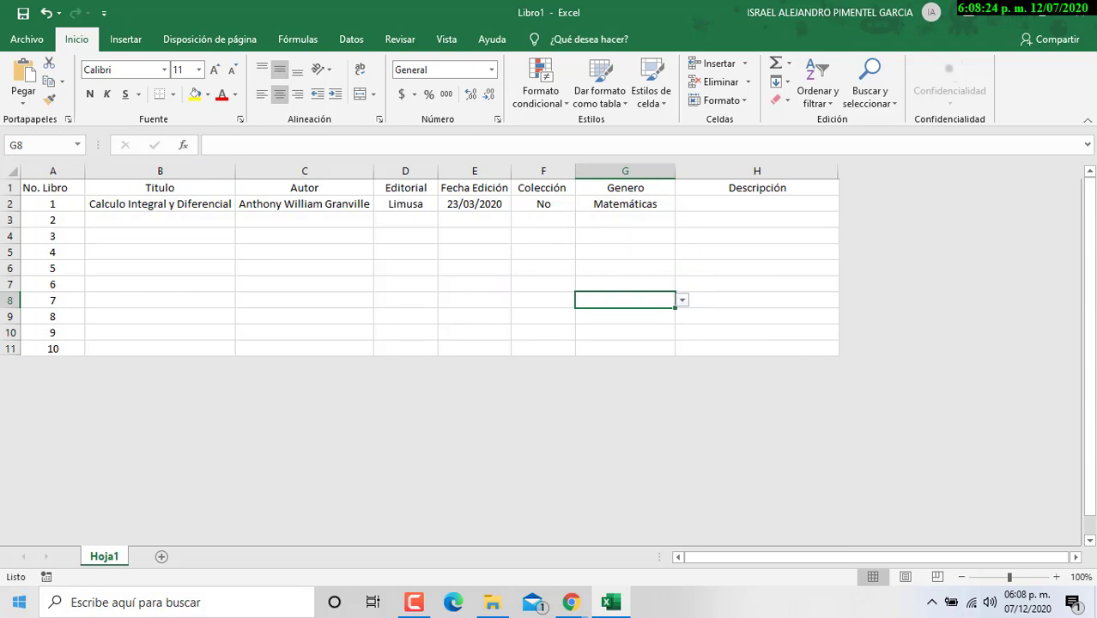
left_click_drag(76, 191, 729, 185)
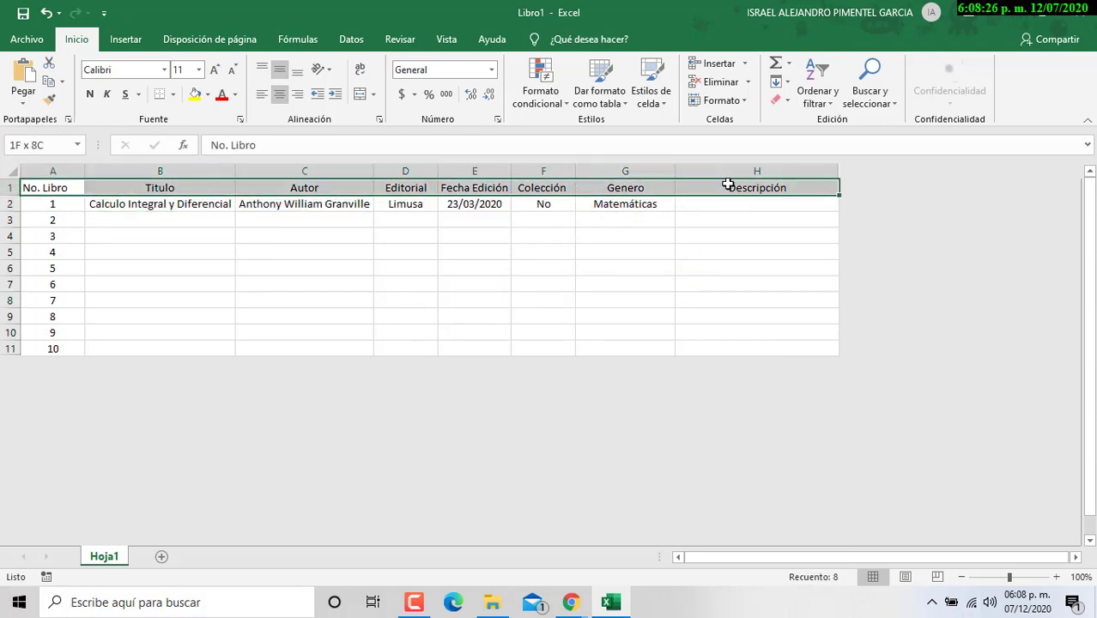
left_click(175, 265)
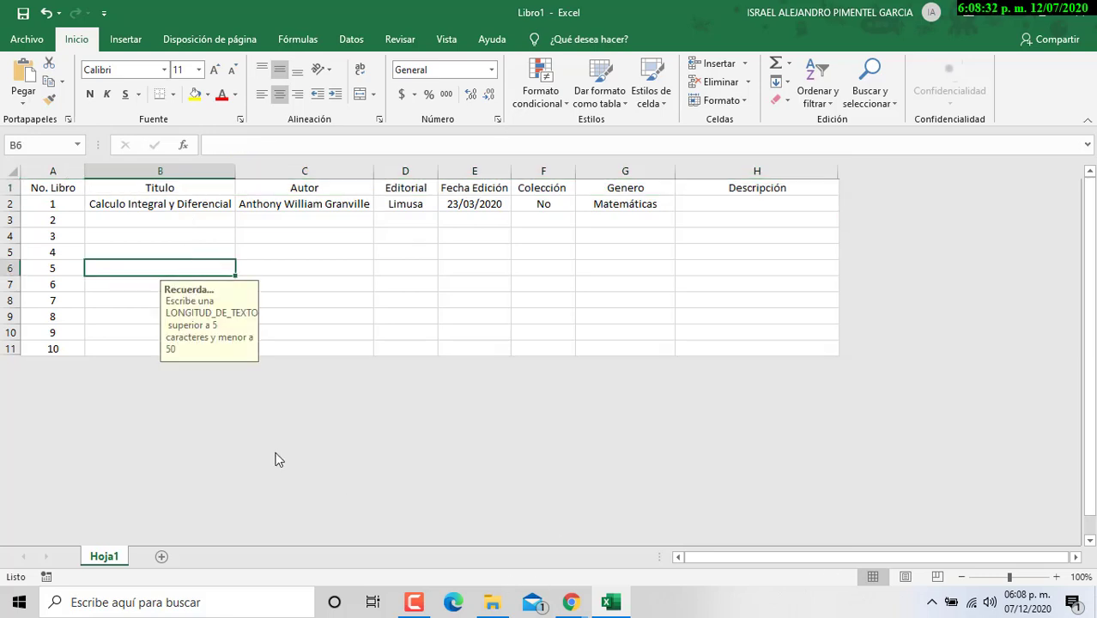
left_click(69, 189)
left_click_drag(68, 190, 740, 346)
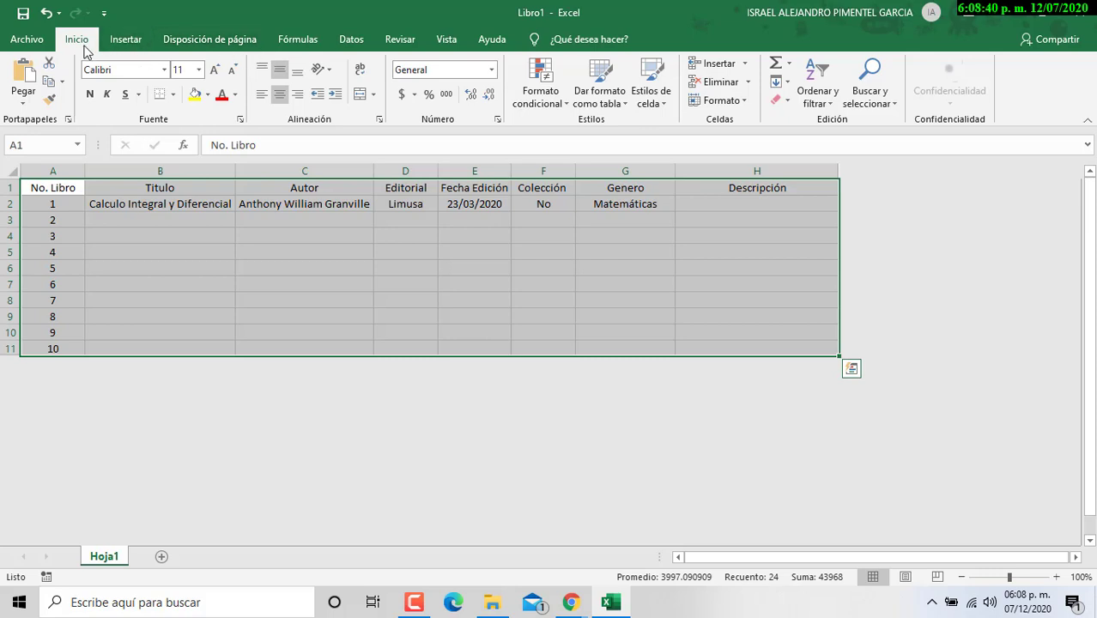
Step: Format A1:H11 as a table with headers in an orange banded style
left_click(602, 101)
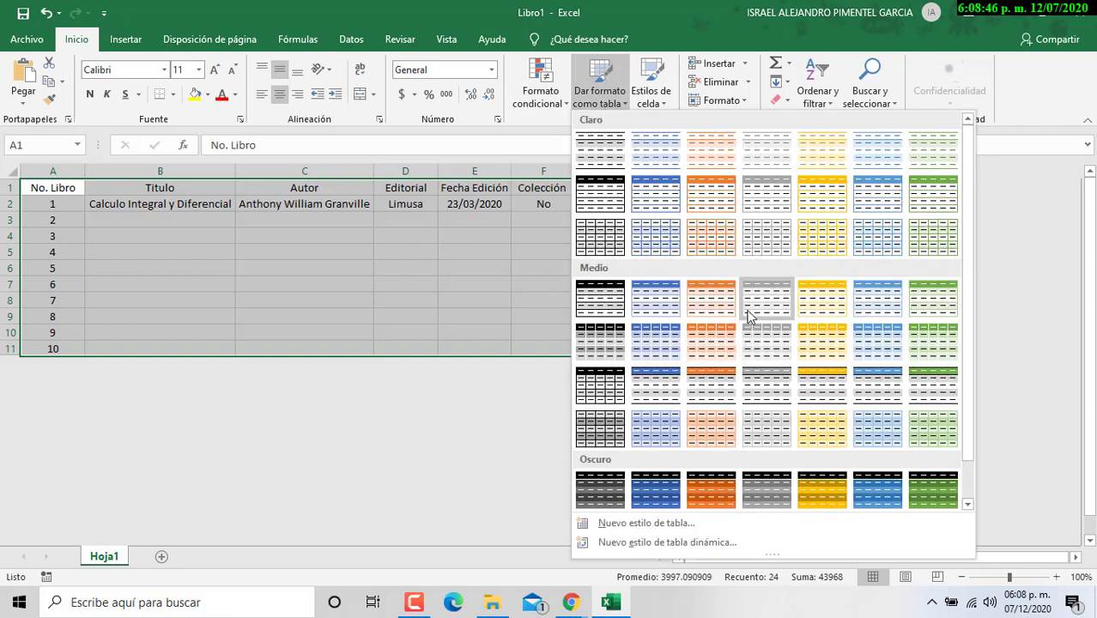
left_click(717, 300)
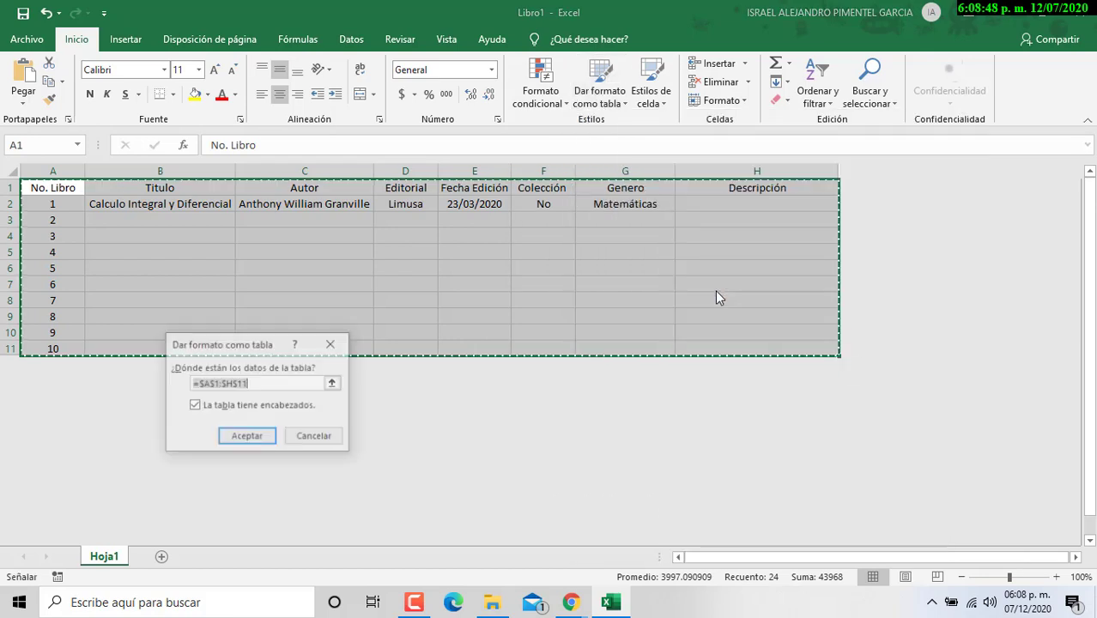
left_click_drag(219, 355, 400, 234)
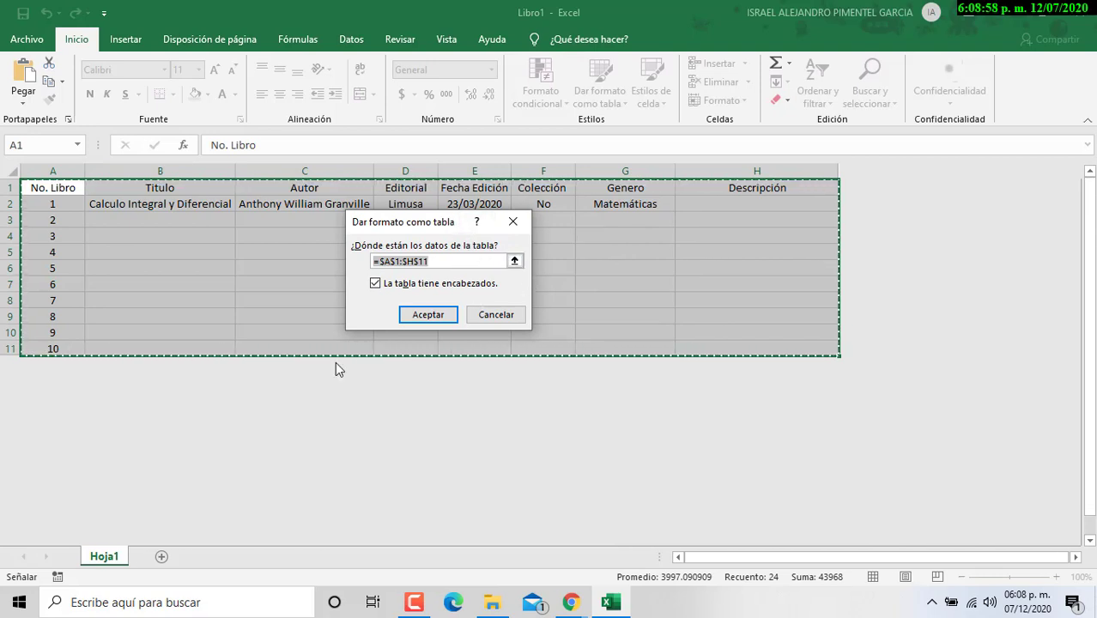
left_click(420, 316)
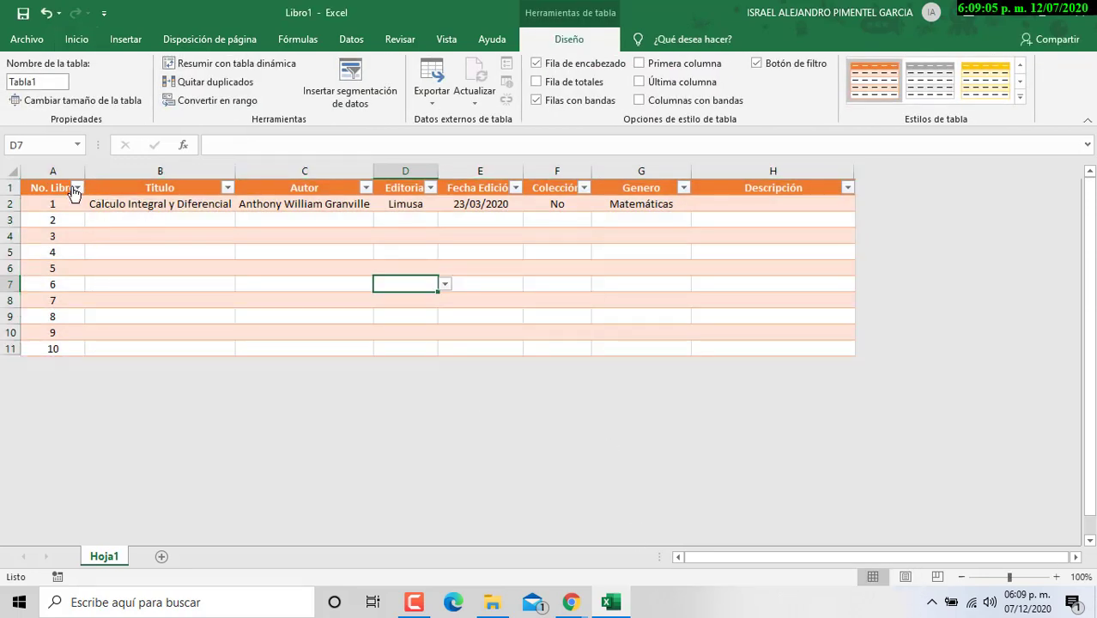
Step: Inspect the filter dropdowns of the No. Libro, Autor, Editorial, Fecha Edición and Colección headers
left_click(225, 193)
left_click(366, 188)
left_click(431, 188)
left_click(431, 189)
left_click(516, 188)
left_click(516, 188)
left_click(585, 188)
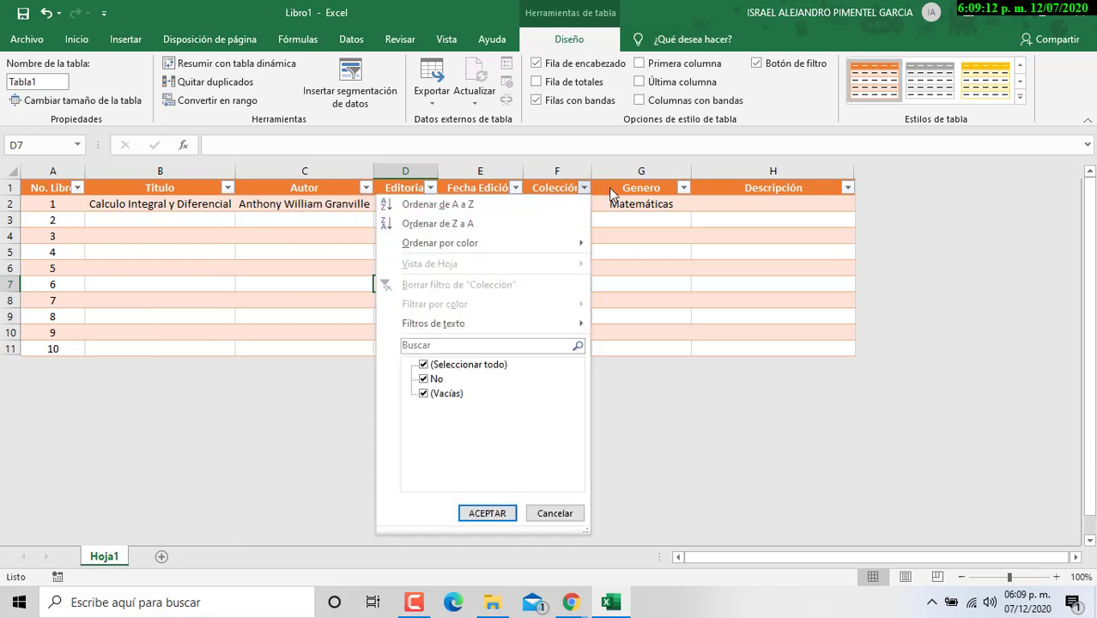
left_click(601, 190)
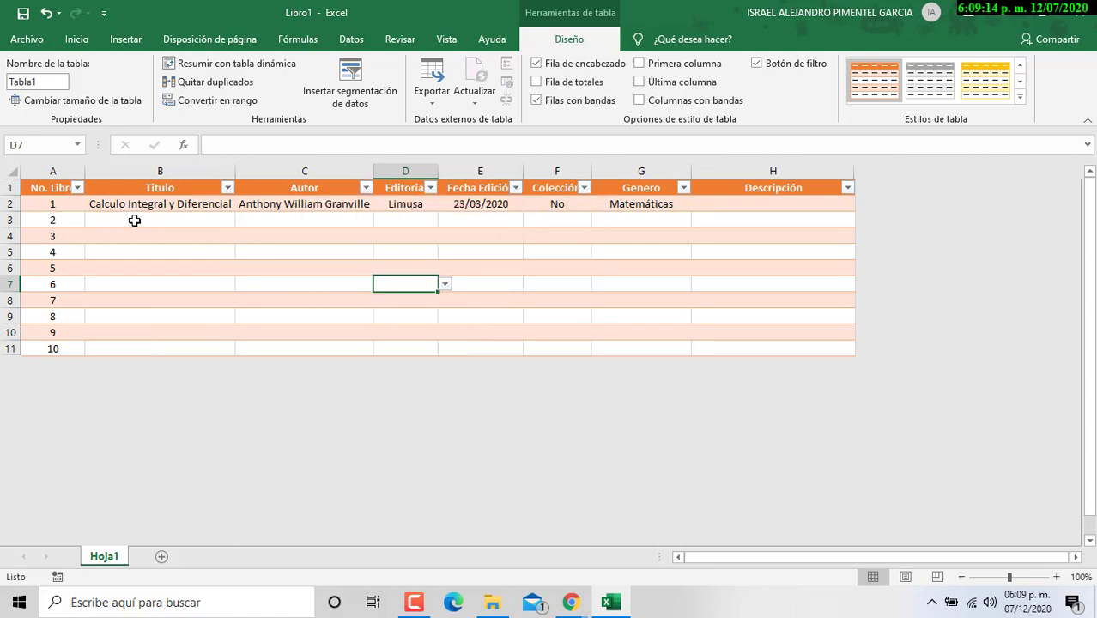
left_click(176, 189)
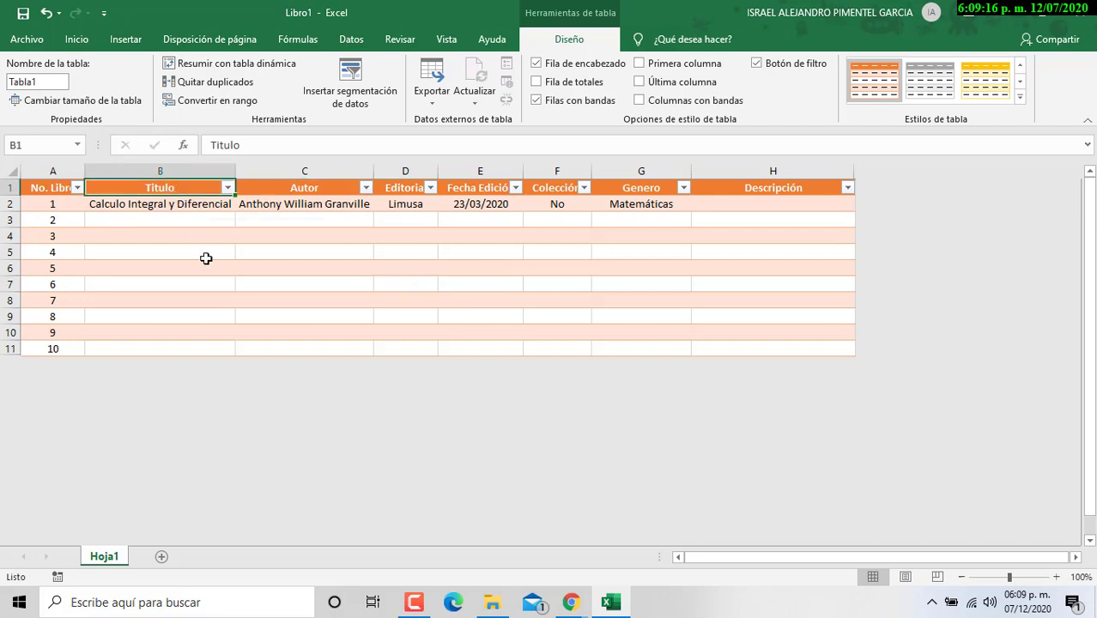
Step: Toggle Filtro on the Datos tab to hide the header filter buttons, then select A1:H11
left_click(351, 40)
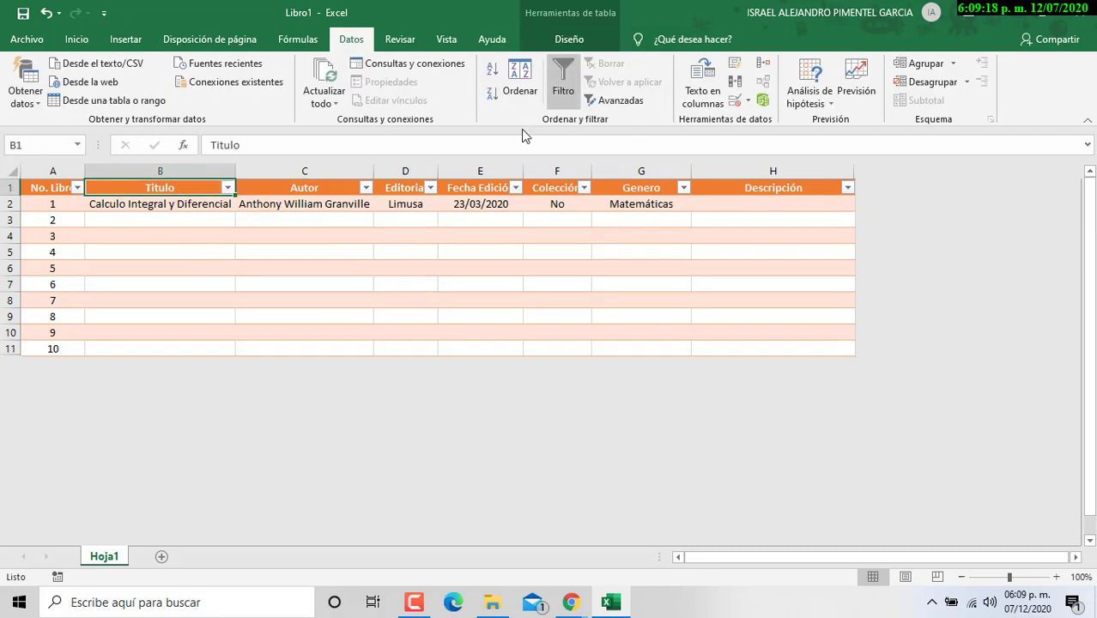
left_click(564, 84)
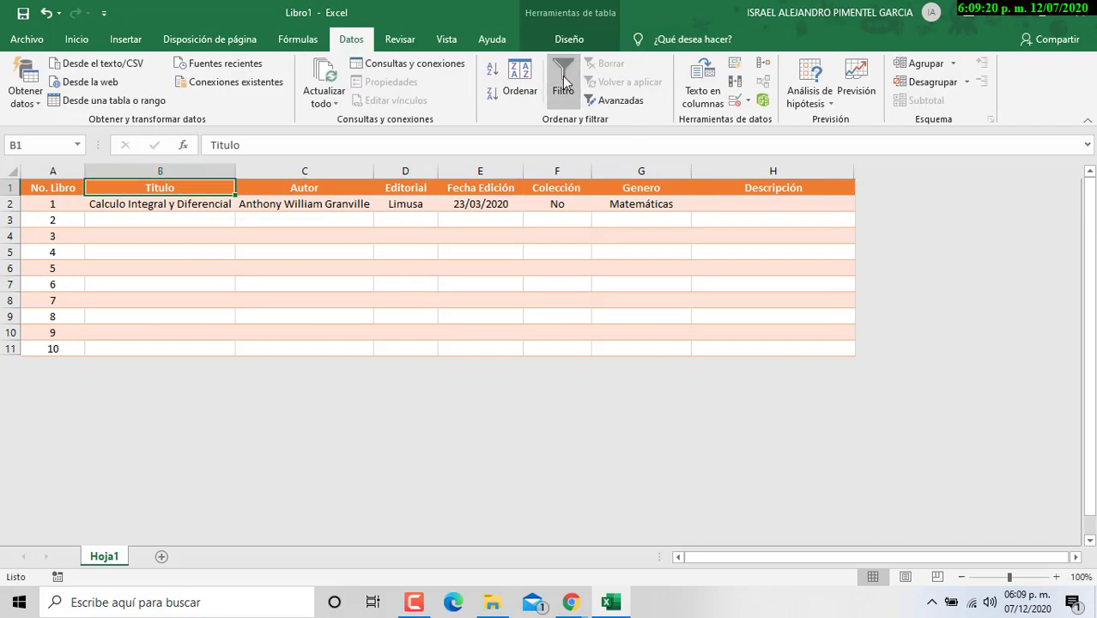
left_click(565, 83)
left_click(564, 83)
left_click(564, 84)
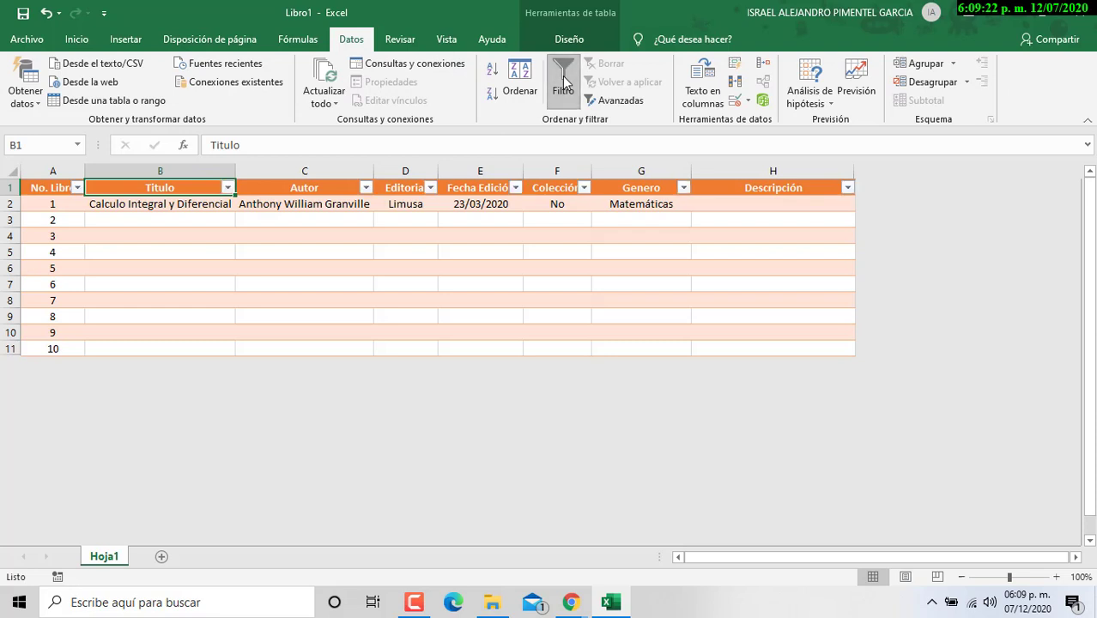
left_click(565, 83)
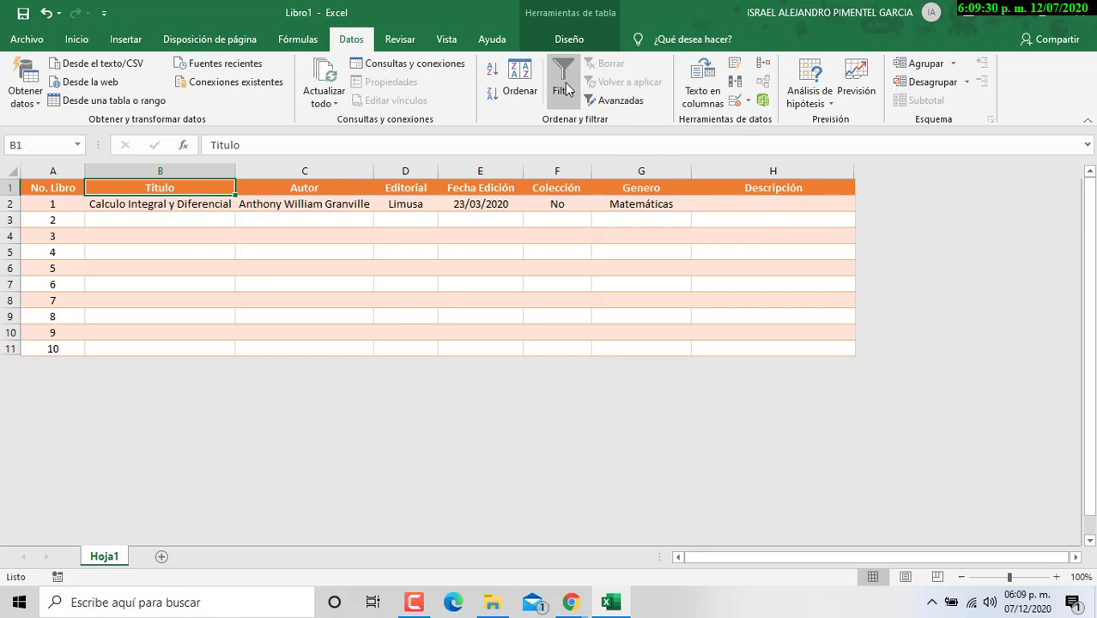
left_click(77, 286)
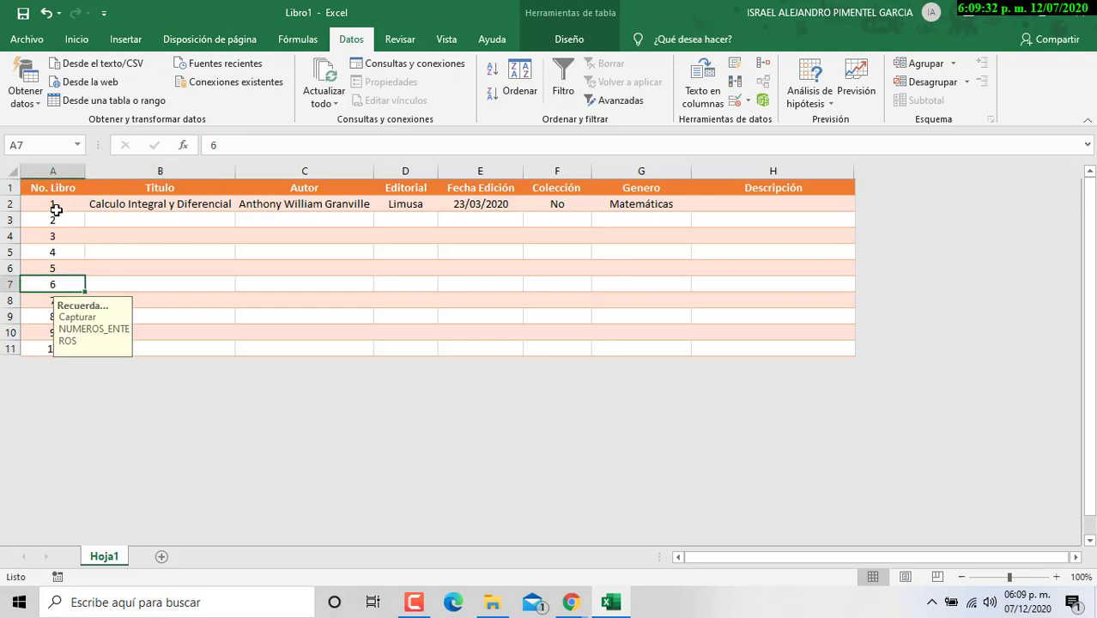
left_click_drag(53, 189, 845, 352)
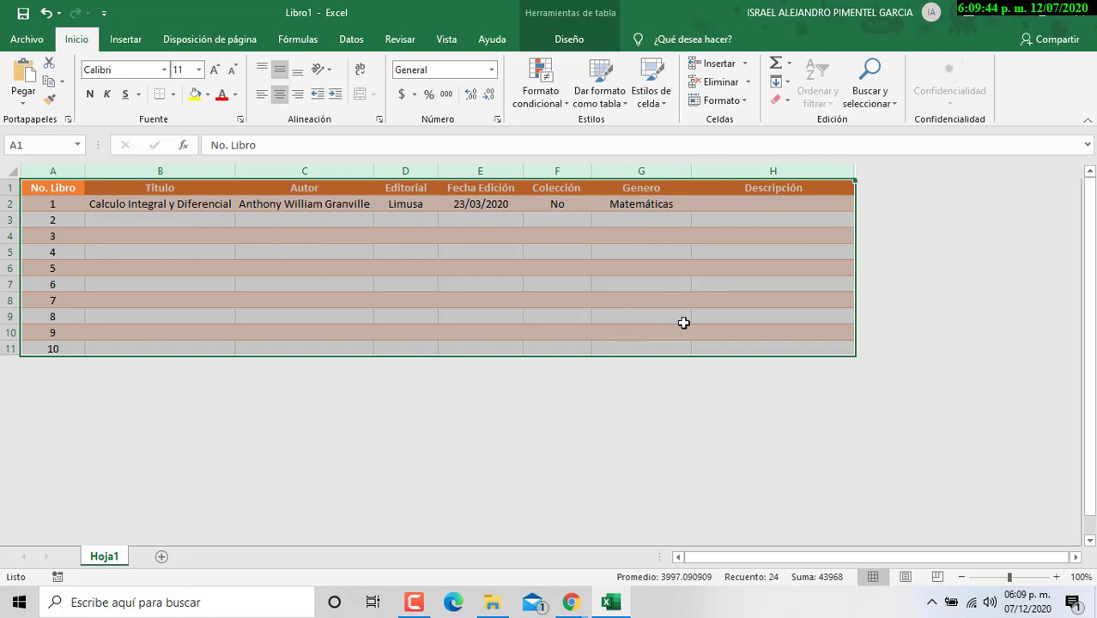
Step: Set A1:H11 as the print area via Disposición de página > Área de impresión
left_click(223, 39)
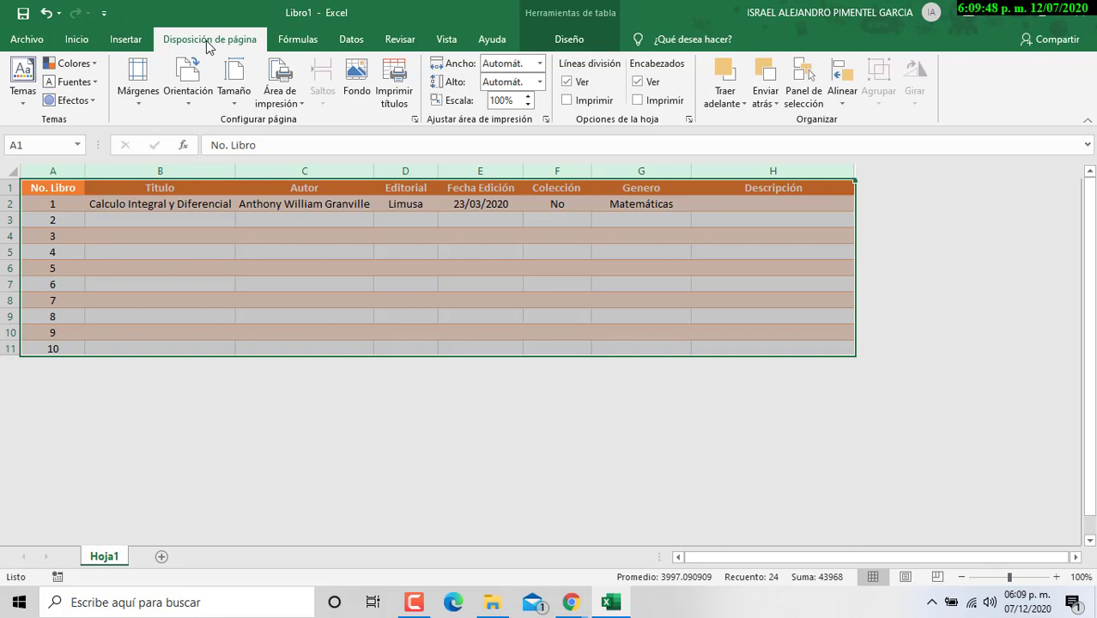
left_click(297, 103)
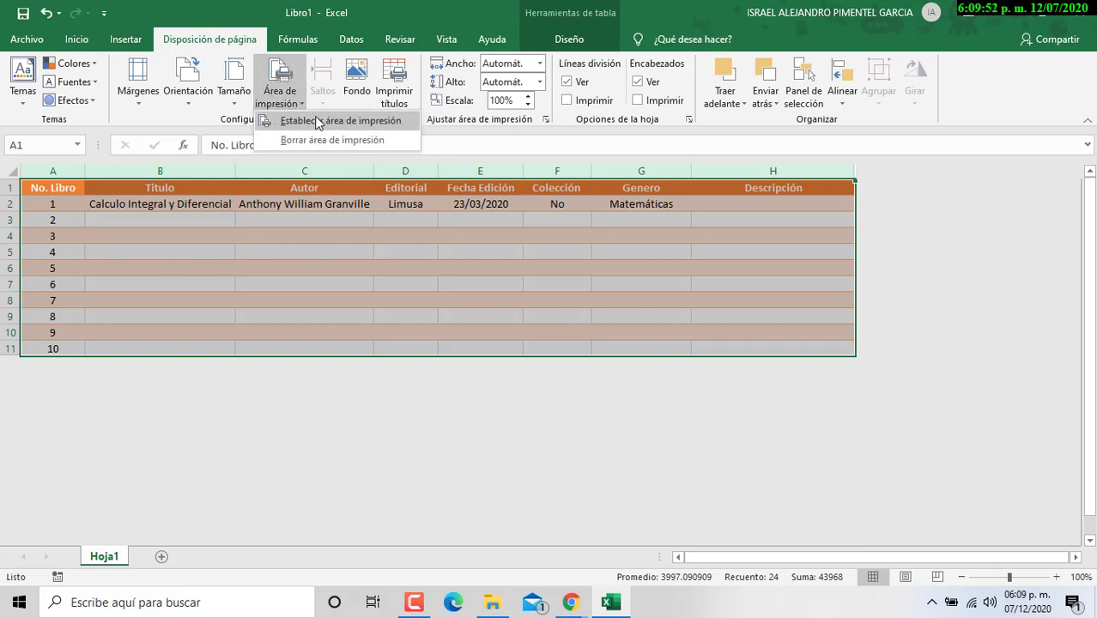
left_click(338, 123)
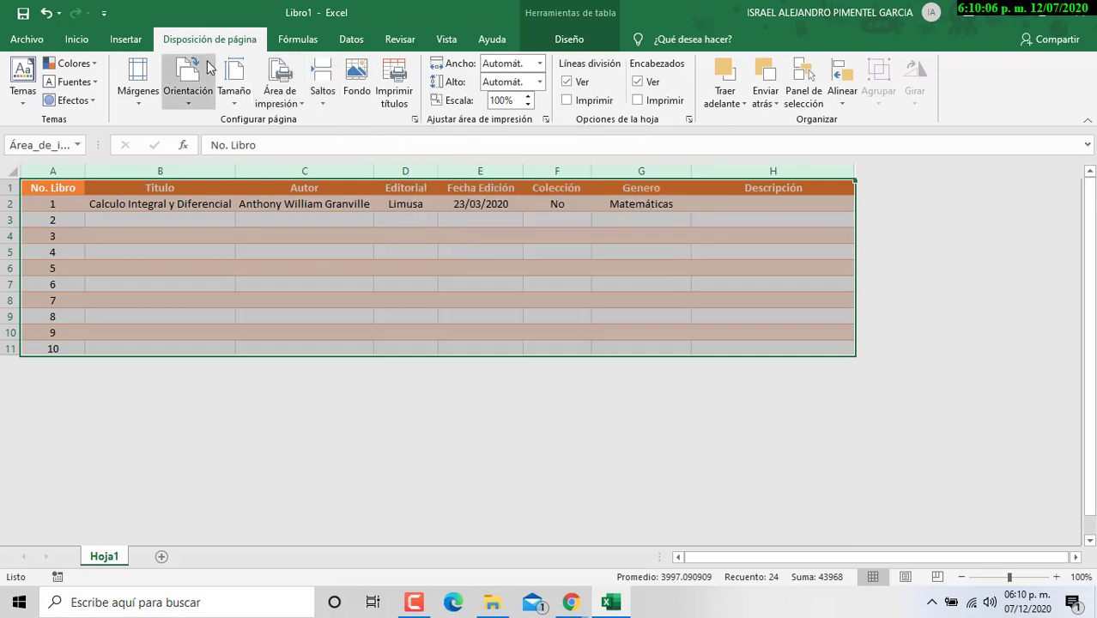
Step: Set the page to landscape, fitted to one page, keeping Carta paper size
left_click(413, 120)
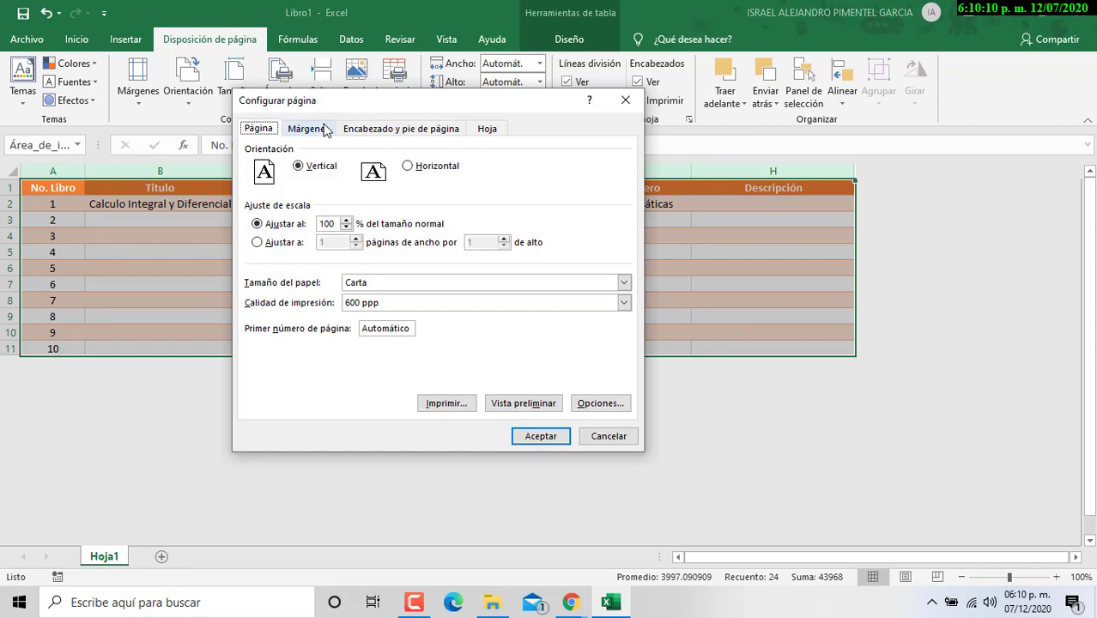
key("Escape")
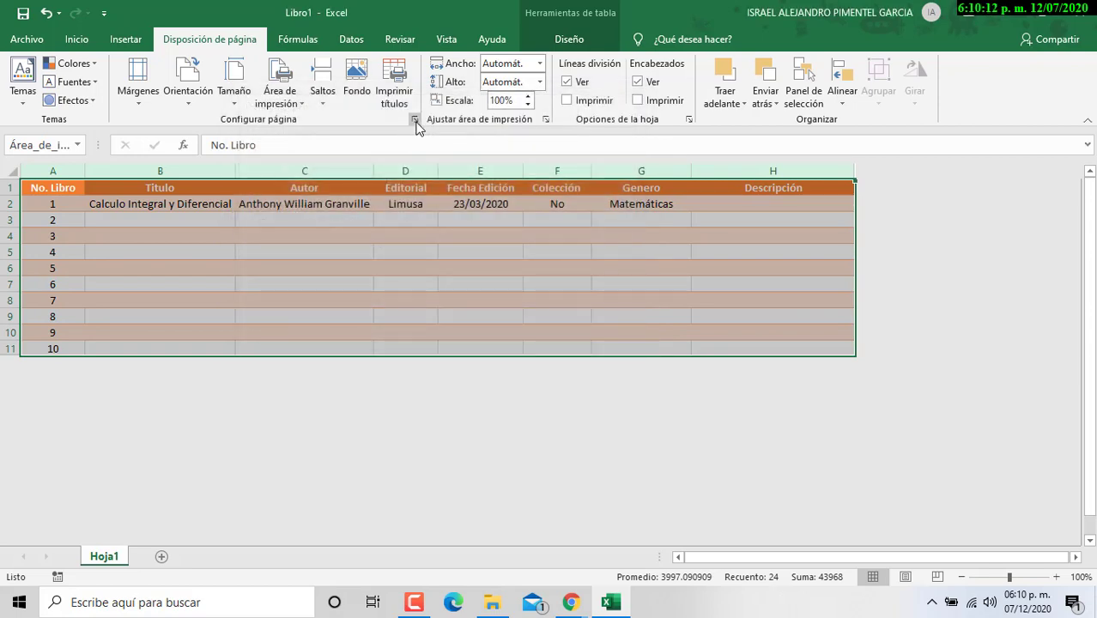
left_click(414, 121)
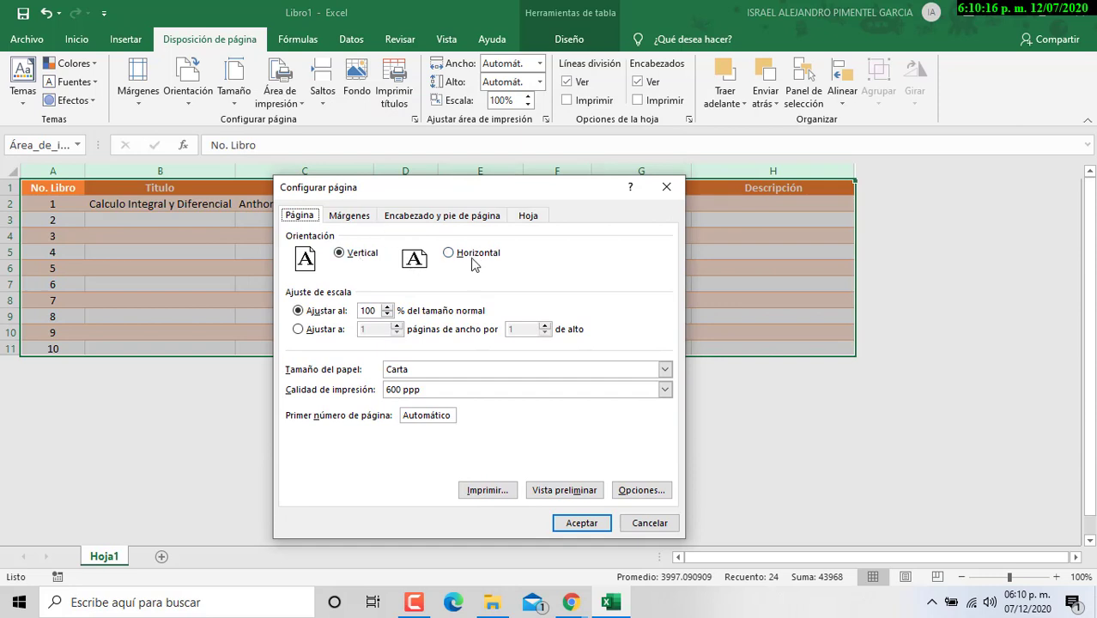
left_click(473, 258)
left_click(325, 330)
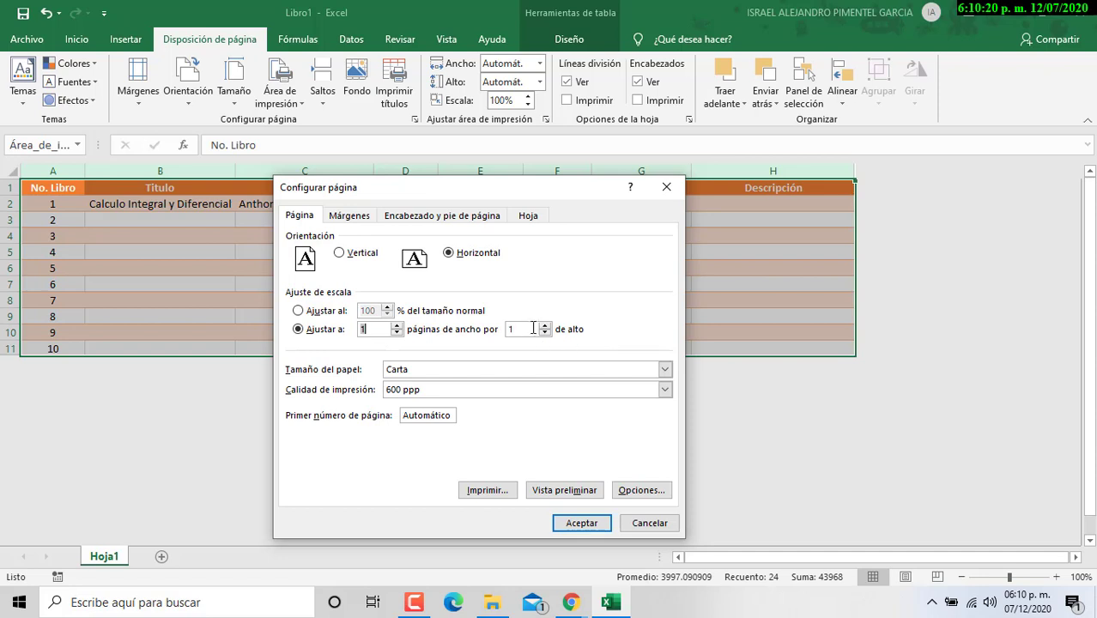
left_click(414, 370)
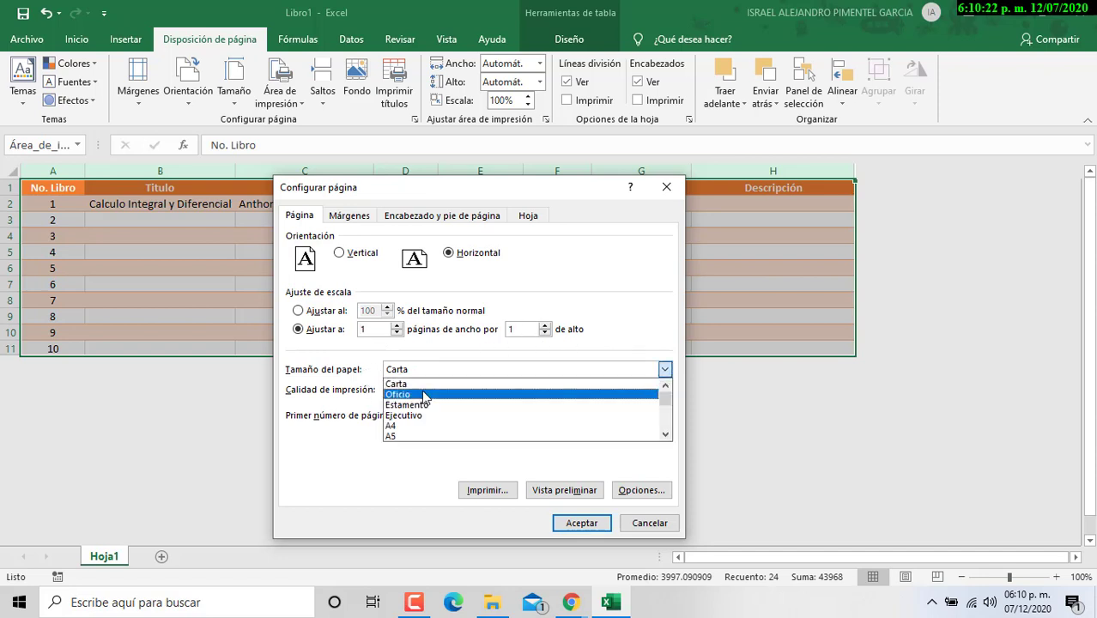
left_click(419, 384)
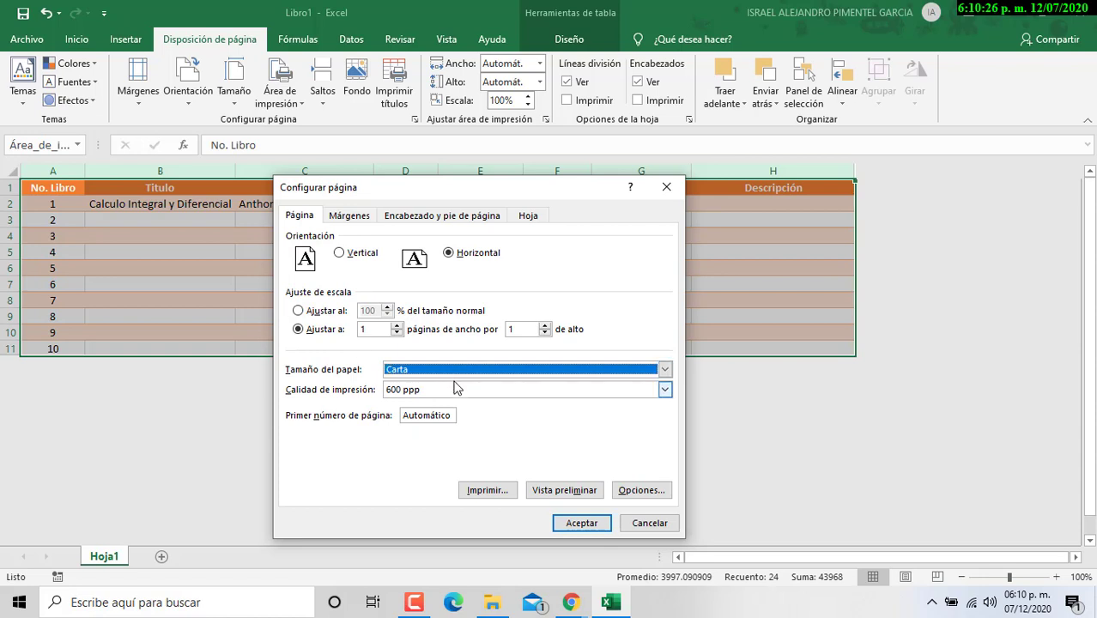
Step: Centre the table horizontally and vertically on the page
left_click(365, 217)
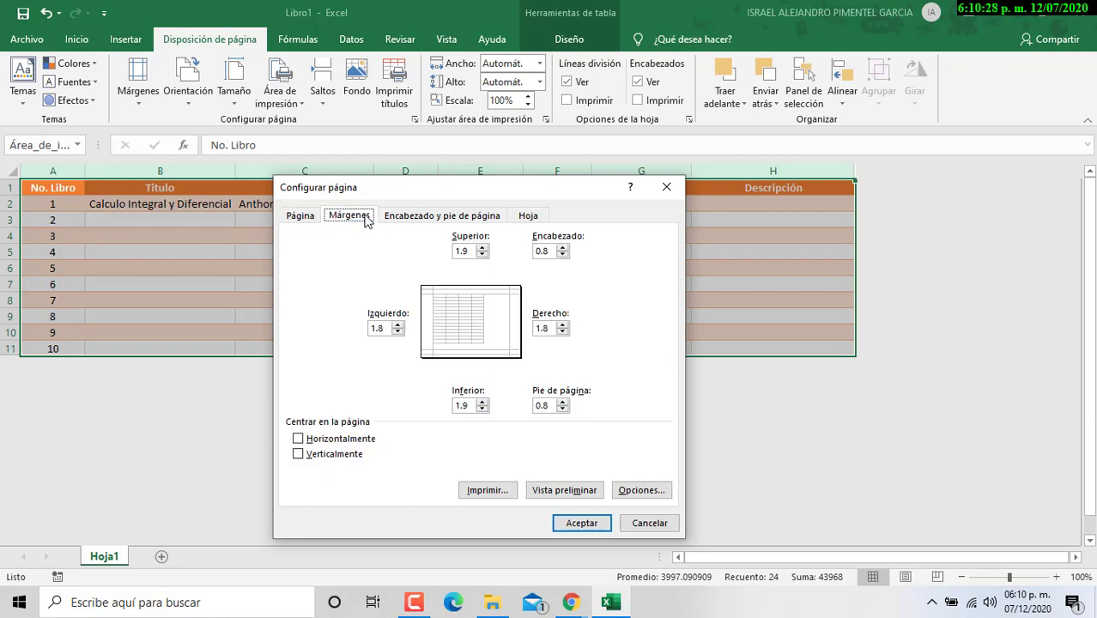
left_click(324, 439)
left_click(319, 454)
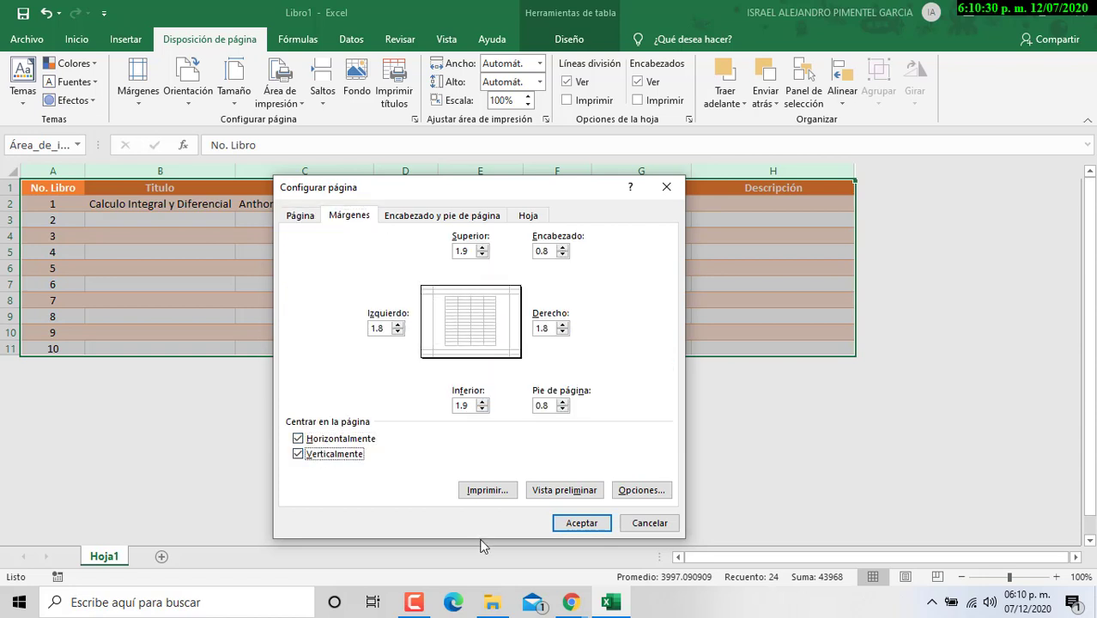
left_click(423, 216)
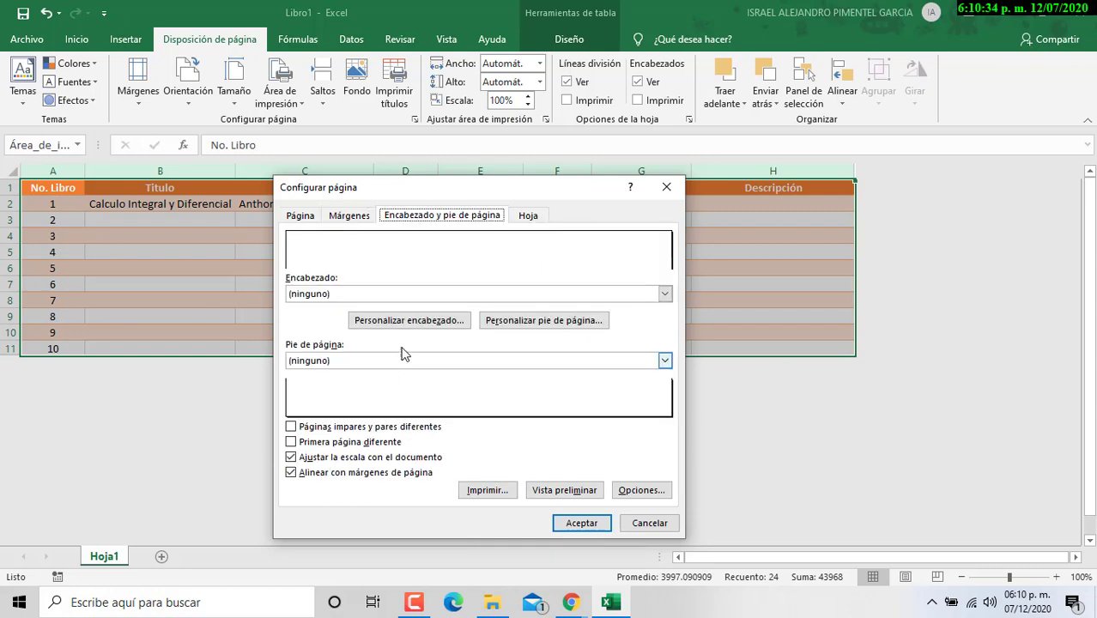
Step: Insert the Colegio de Bachilleres logo from a Bing search into the header's left section
left_click(409, 321)
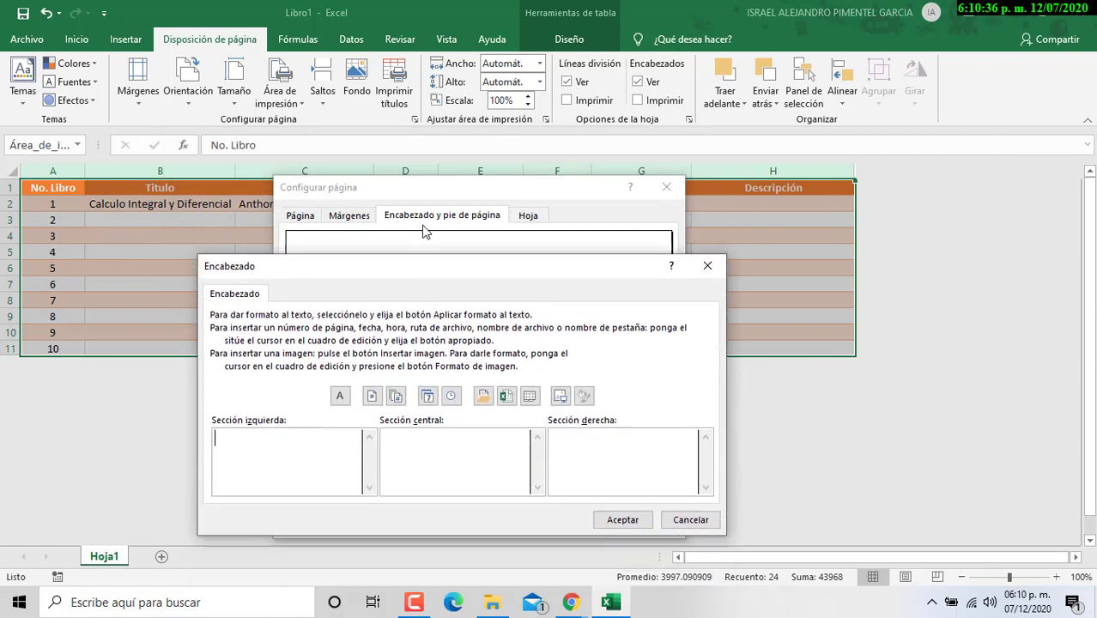
left_click(238, 391)
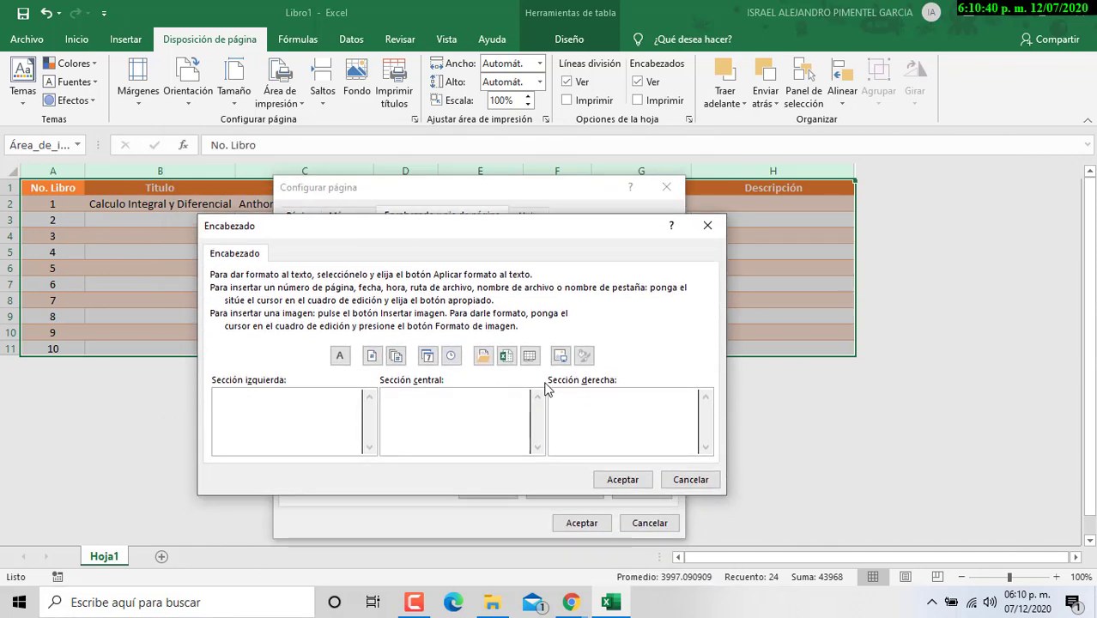
left_click(560, 355)
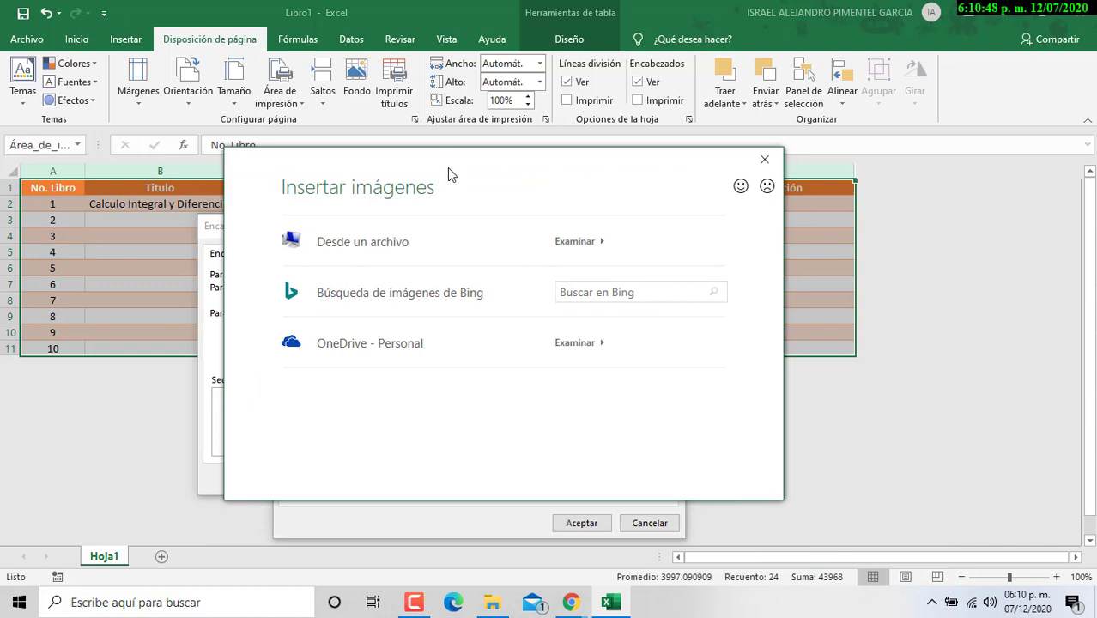
left_click(642, 293)
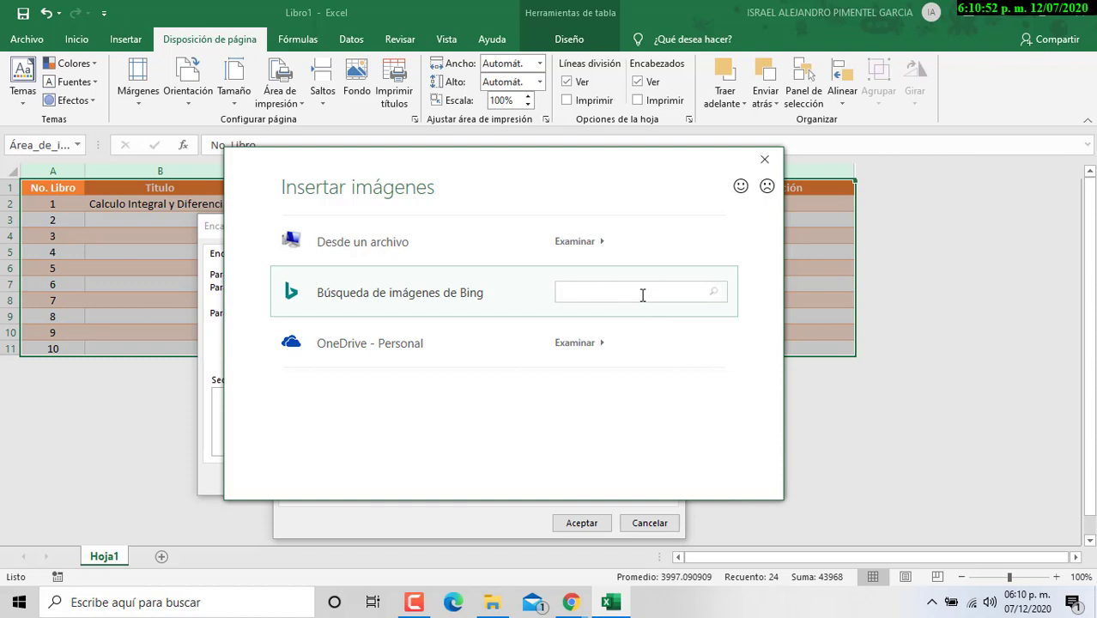
type("bachilleres")
key("Return")
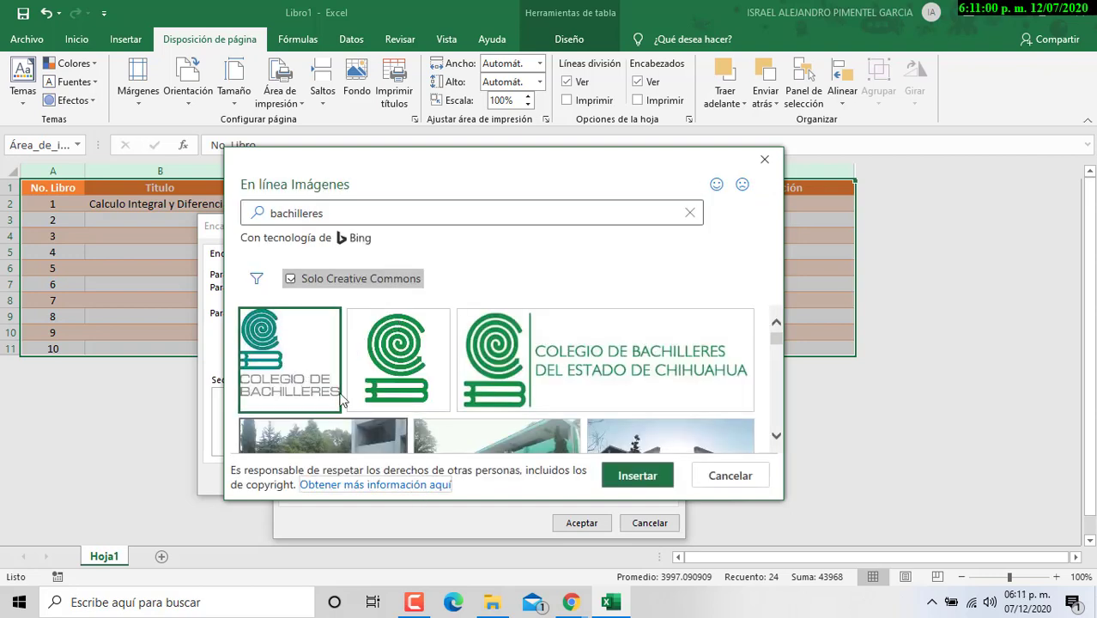
left_click(661, 481)
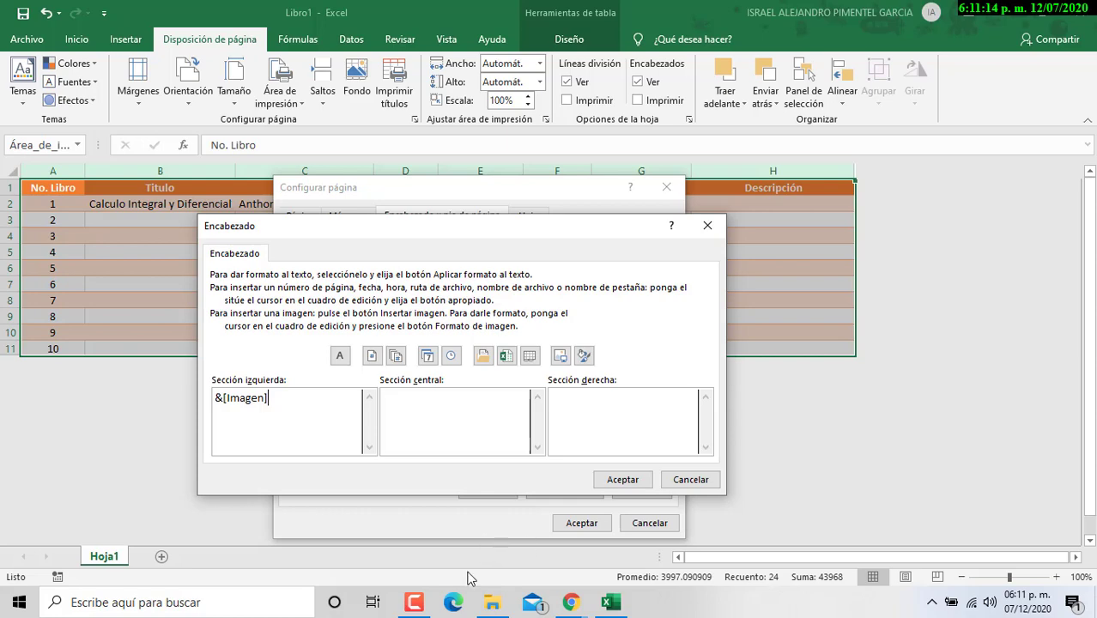
Step: Scale the header logo to 50 % in height and width
left_click(587, 361)
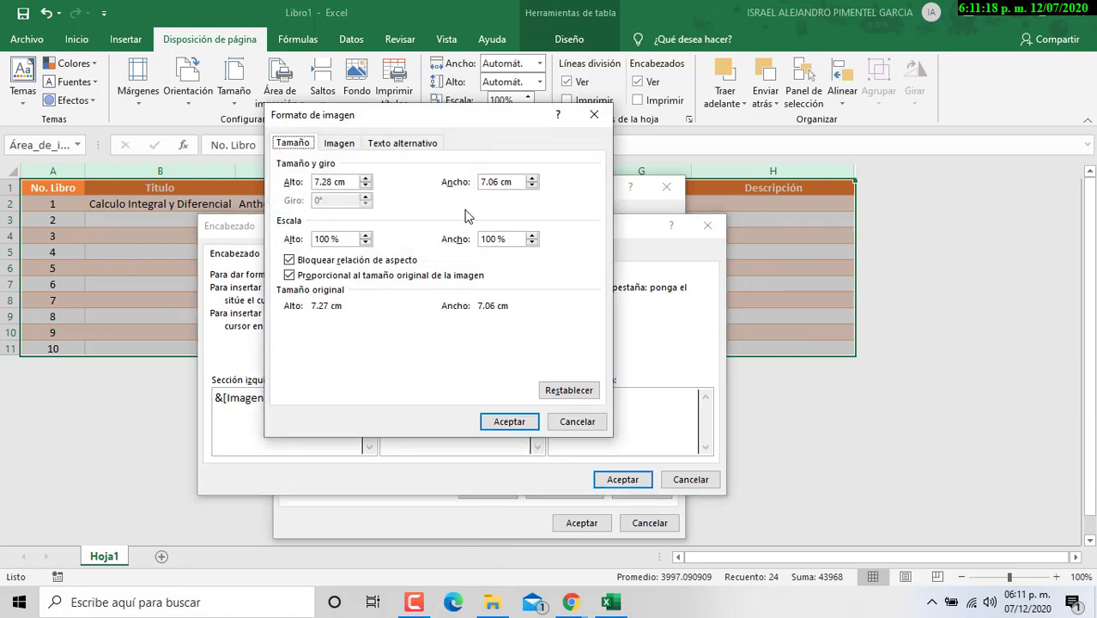
left_click_drag(340, 239, 313, 238)
type("5")
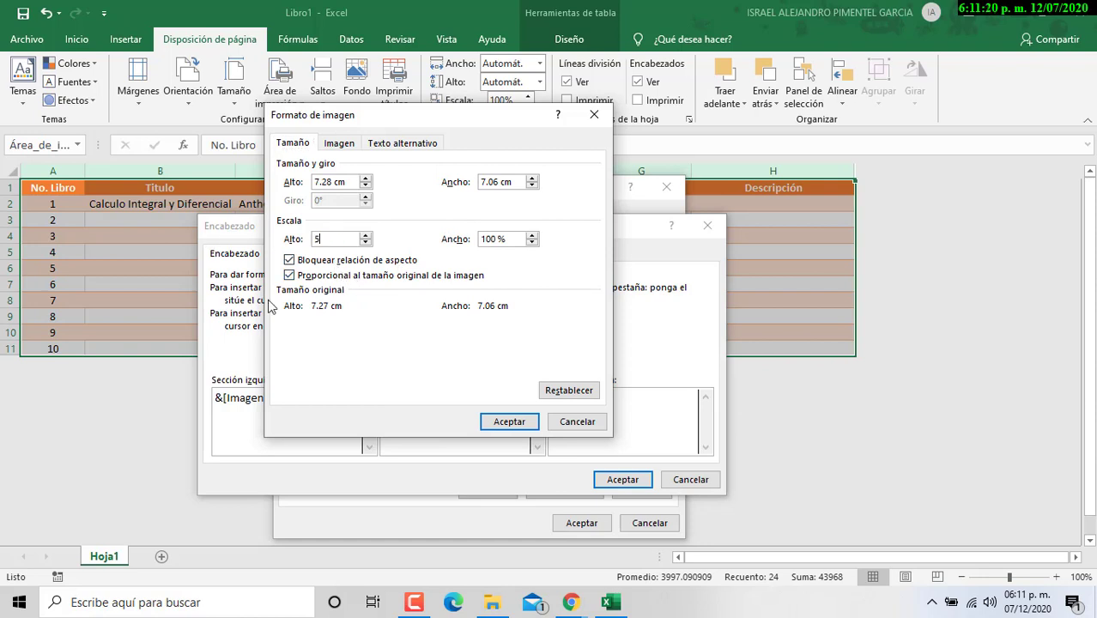
type("0")
left_click(492, 237)
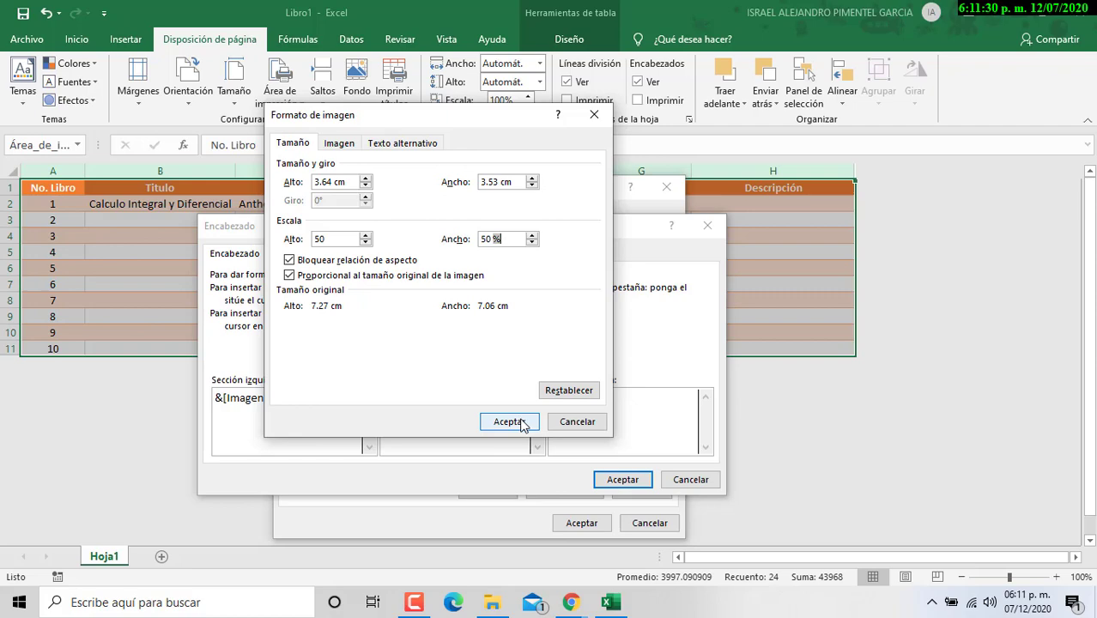
left_click(523, 424)
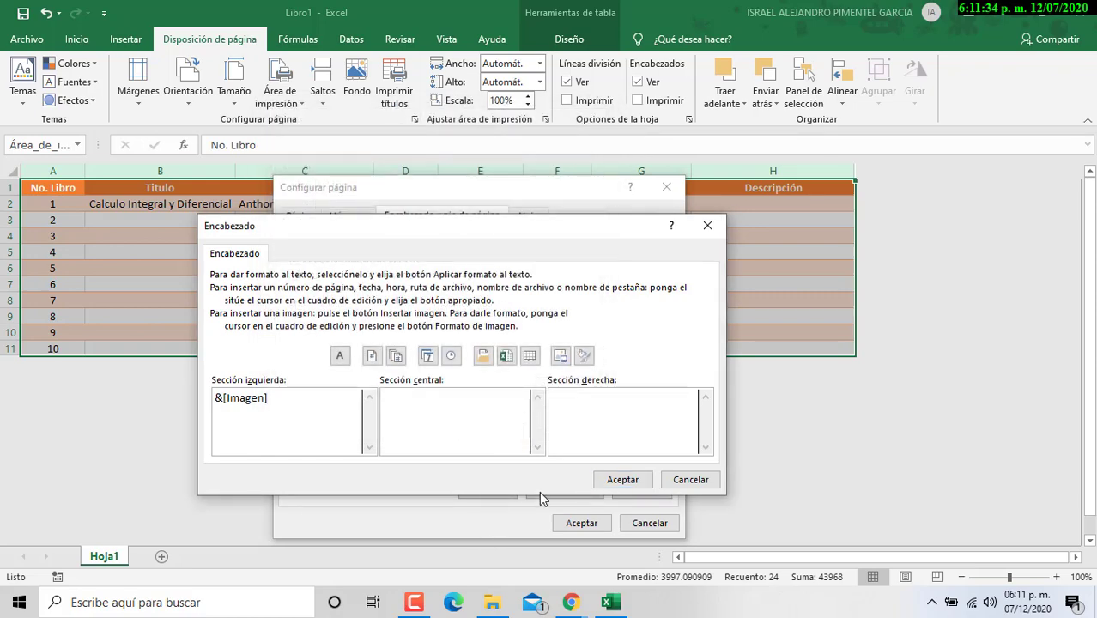
Step: Type COLEGIO DE BACHILLERES, PLANTEL 16 TLAHUAC and the student's name on three centre-section lines
type("COLEGIO DE BACHILLERES")
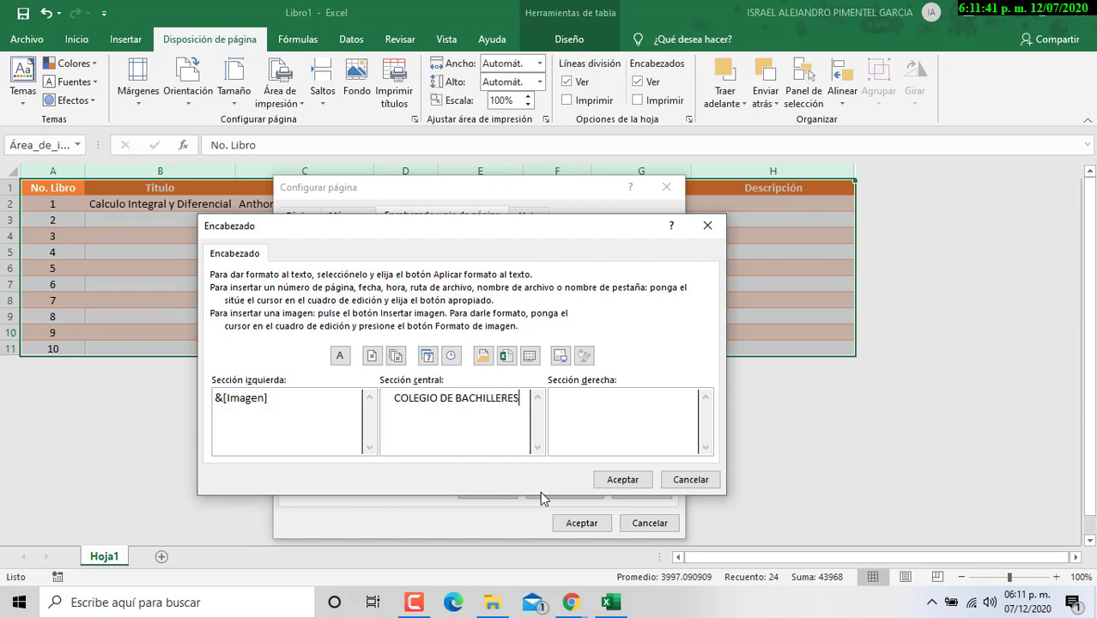
key("Return")
type("PLANTEL 16 TK")
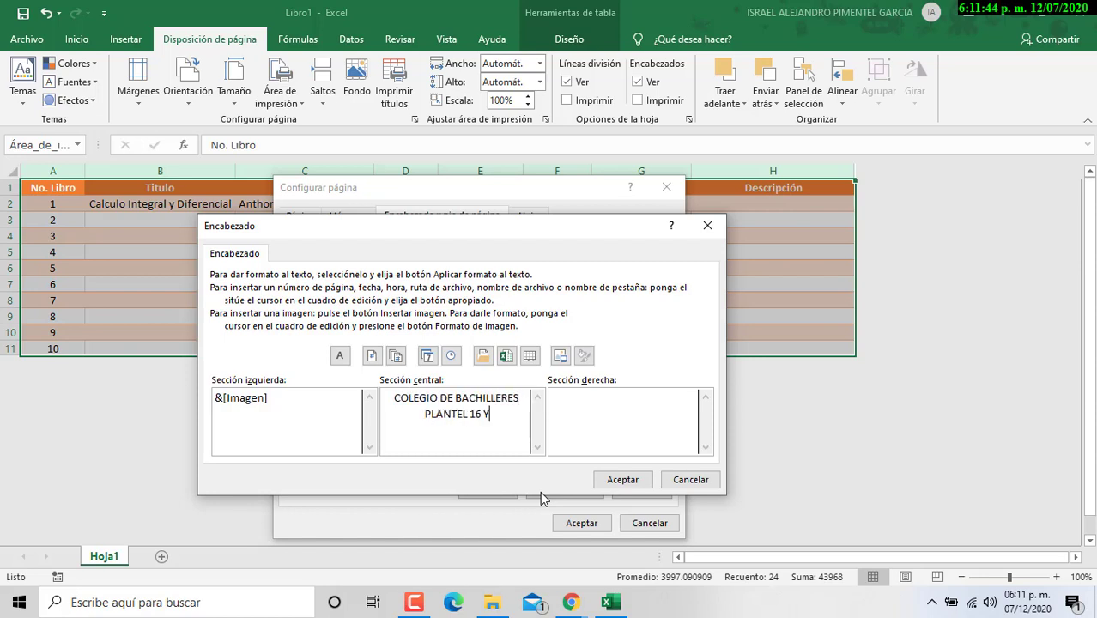
key("BackSpace")
type("LAHUAC")
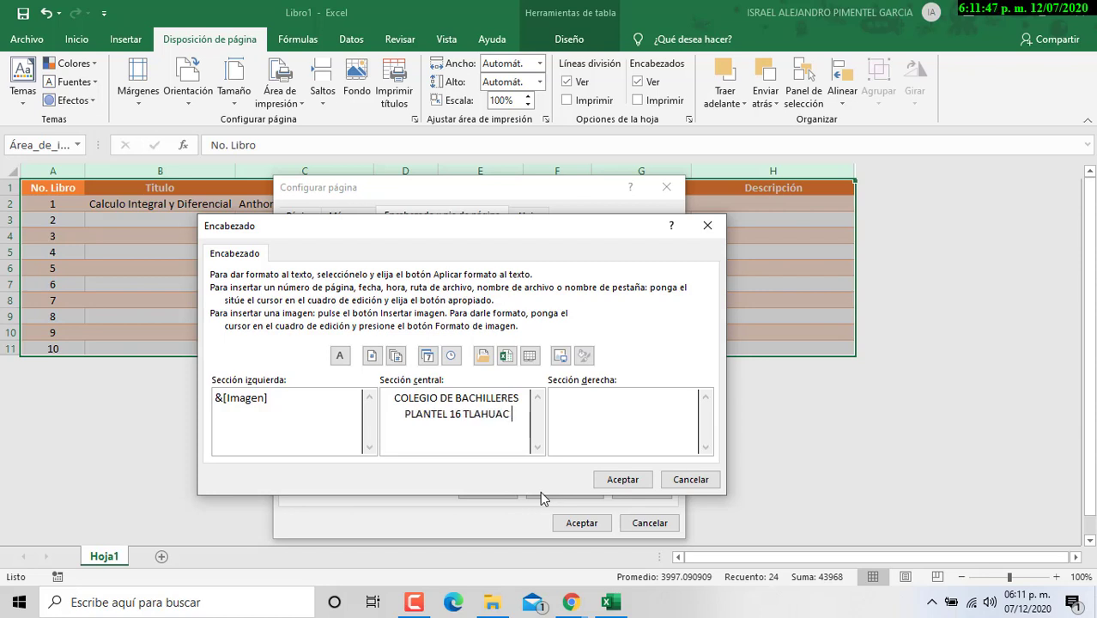
key("Return")
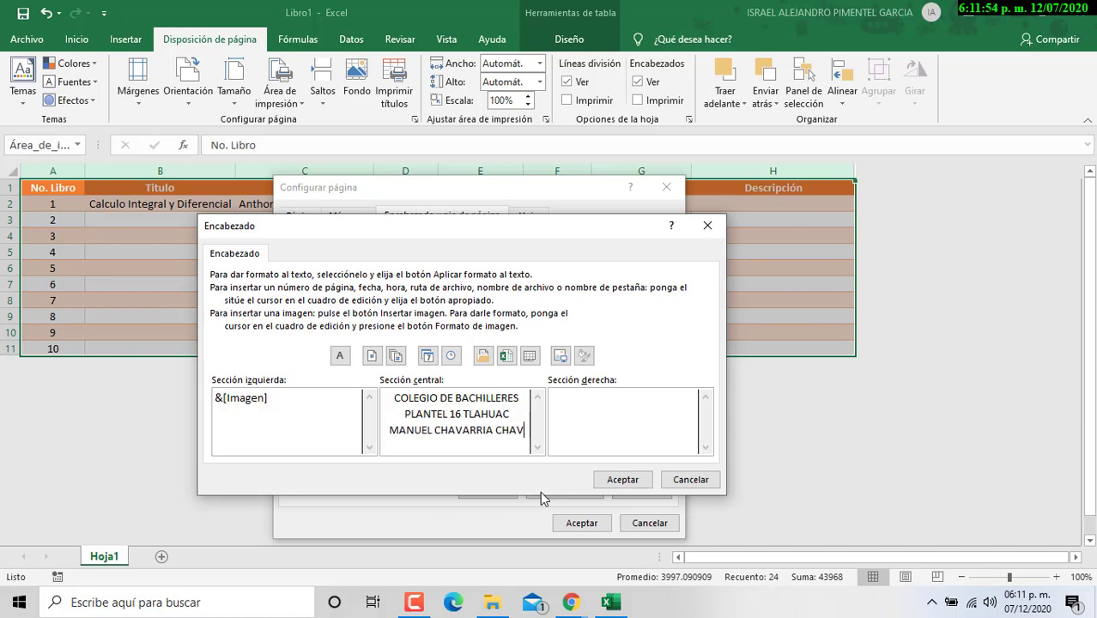
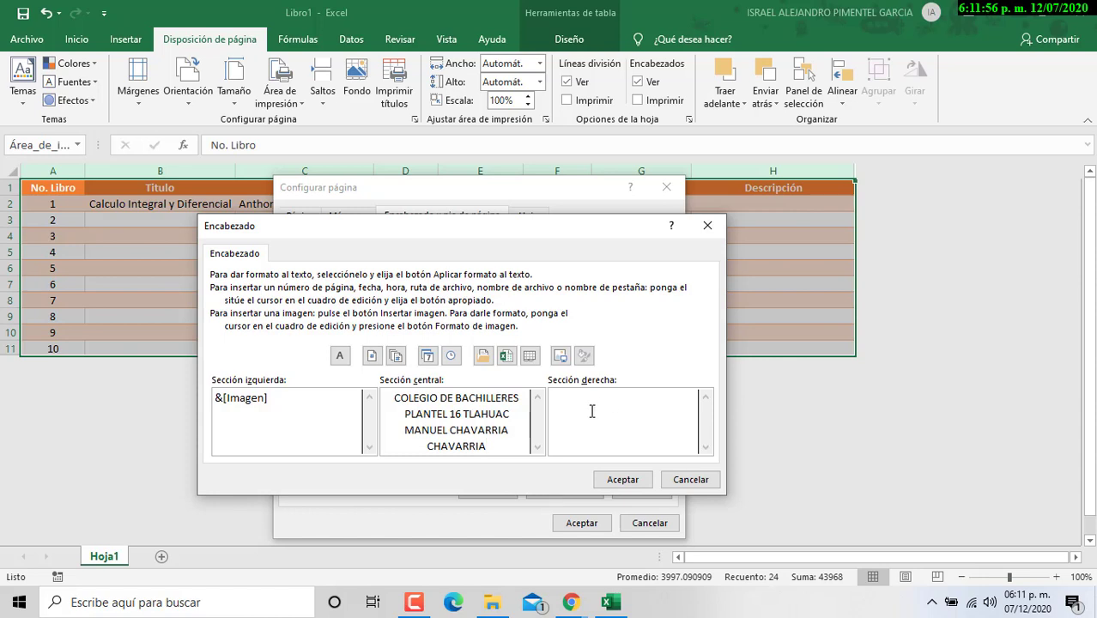
Step: Put FECHA: followed by the current date in the header's right section
left_click(591, 411)
type("FECHA:")
left_click(427, 355)
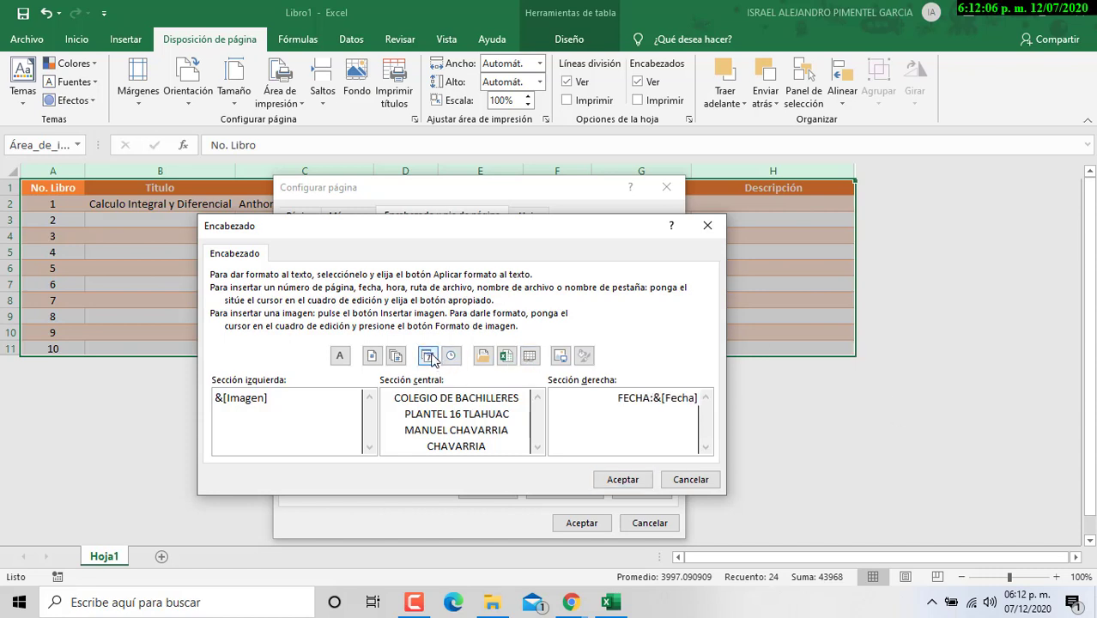
left_click_drag(494, 447, 390, 394)
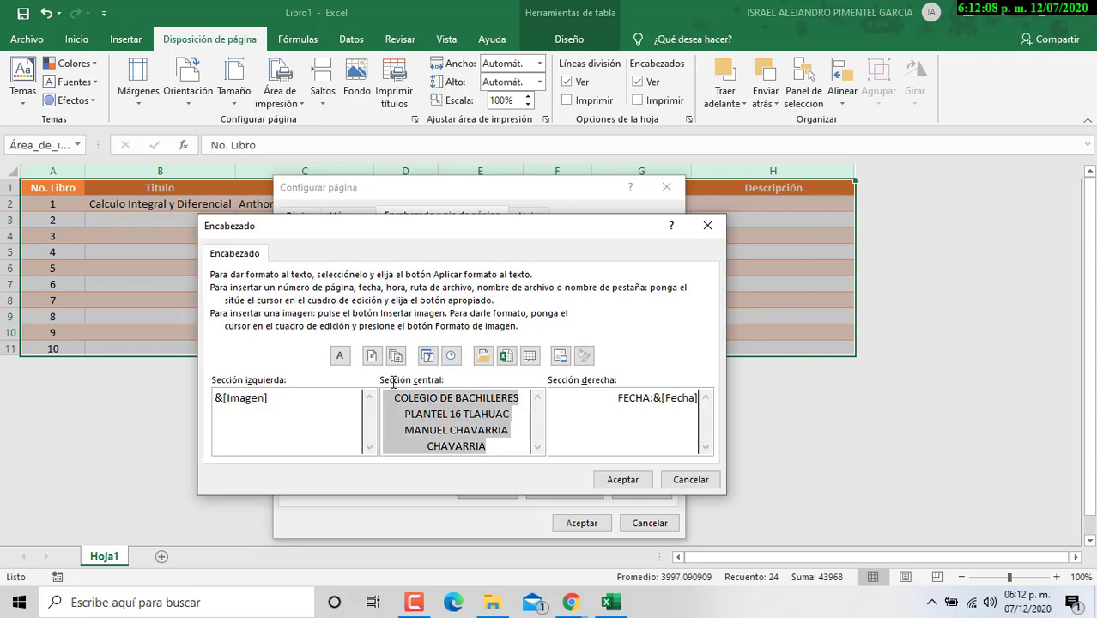
Step: Format the centre header title as bold 14-point dark red Arial
left_click(341, 356)
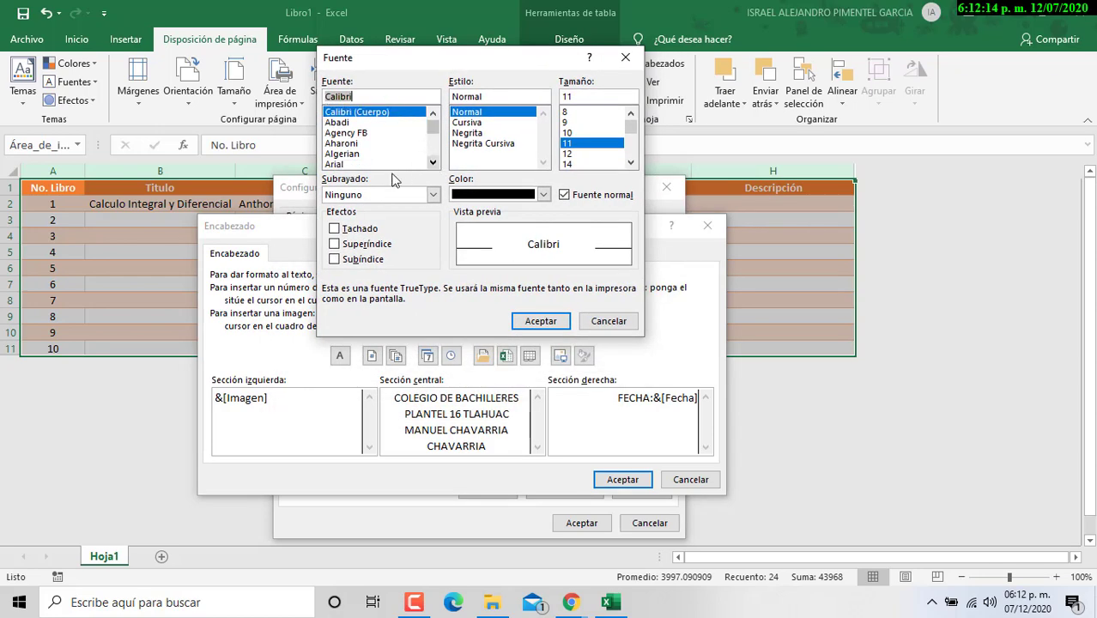
left_click(362, 164)
left_click(477, 133)
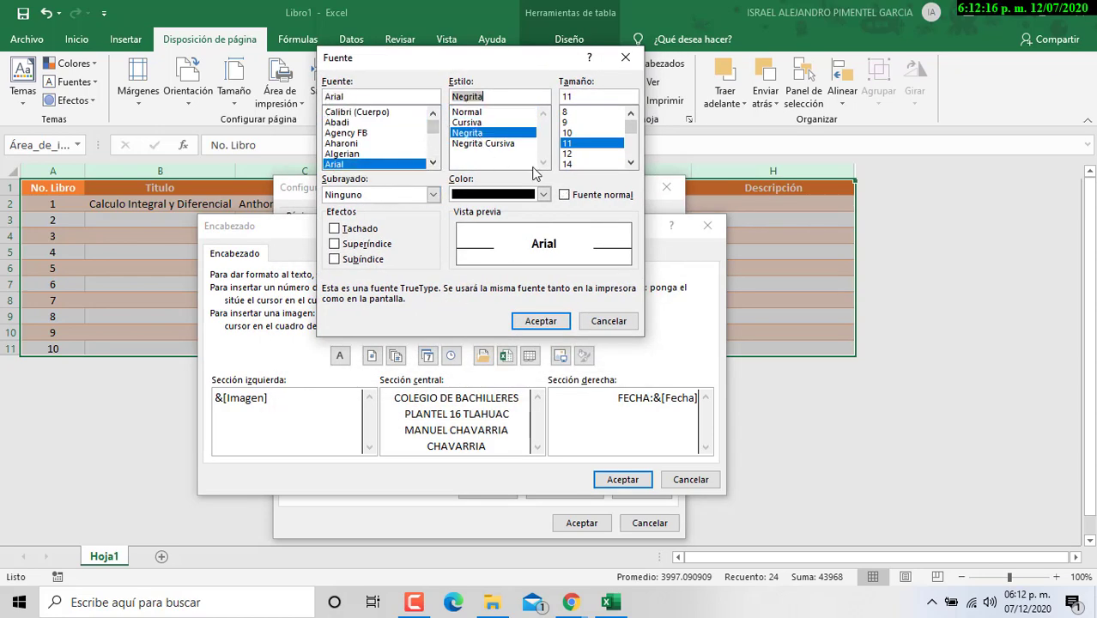
left_click(567, 164)
left_click(544, 195)
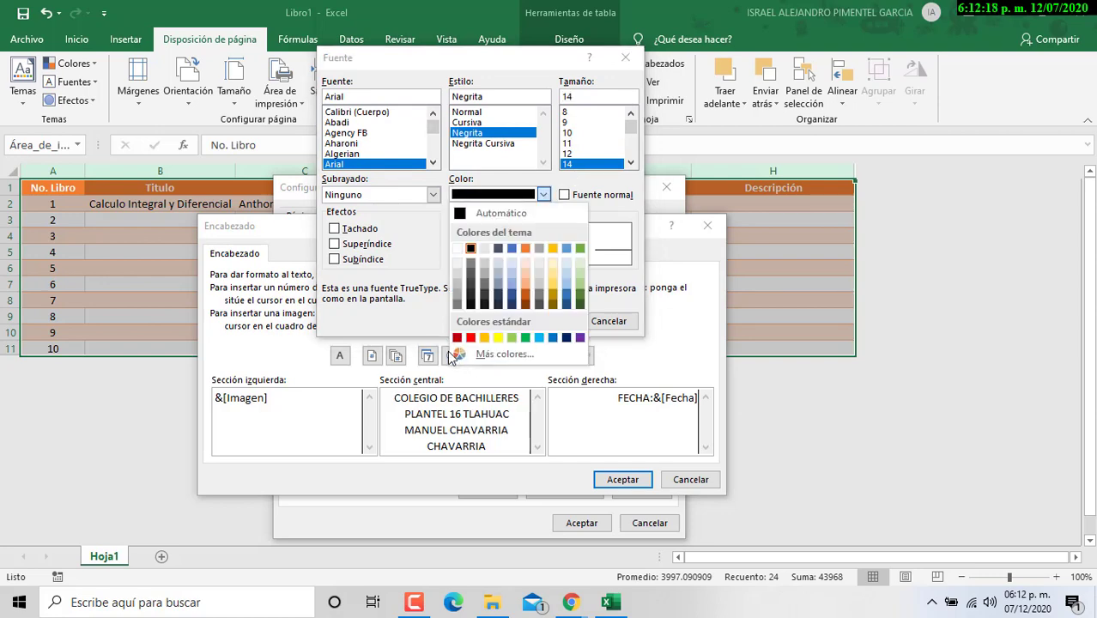
left_click(457, 337)
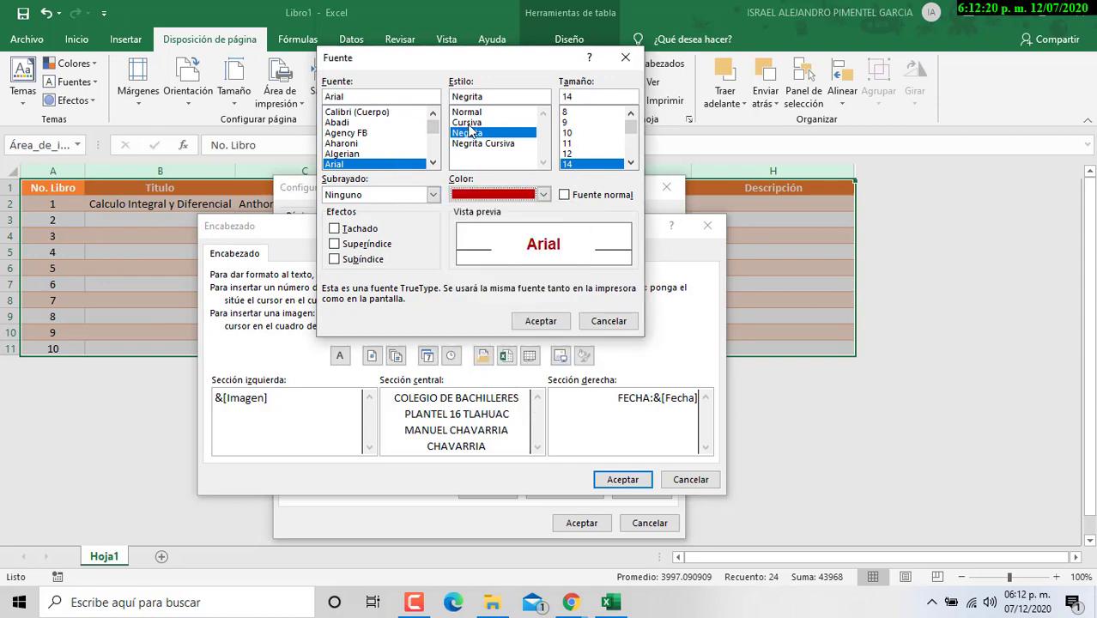
left_click(541, 321)
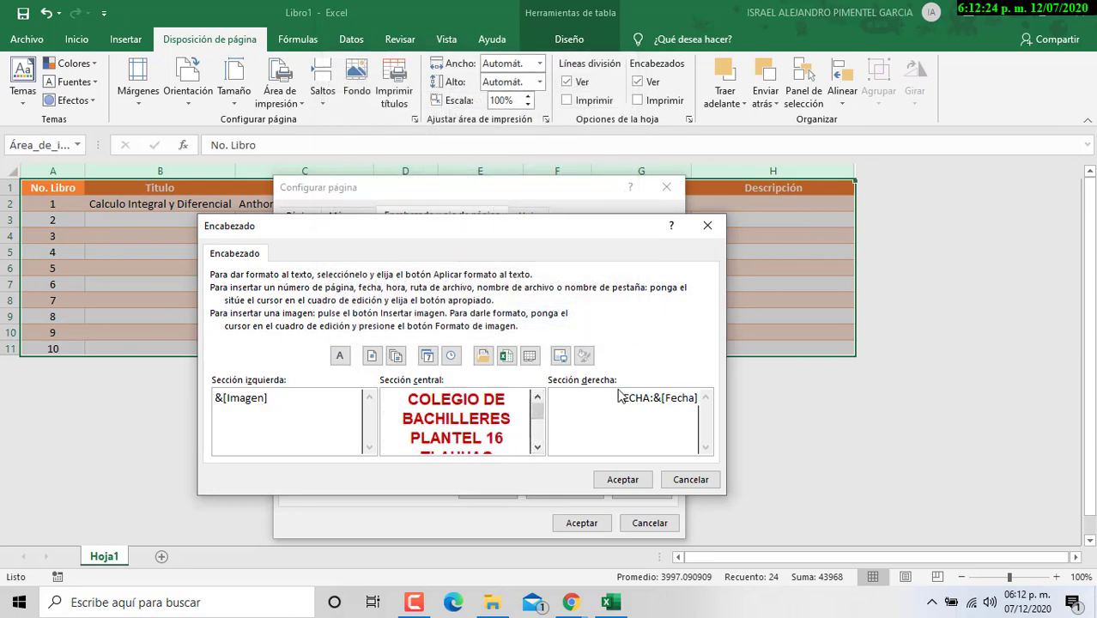
Step: Make the FECHA: date bold 14-point green Arial and accept the header
left_click_drag(615, 397, 721, 396)
left_click(341, 355)
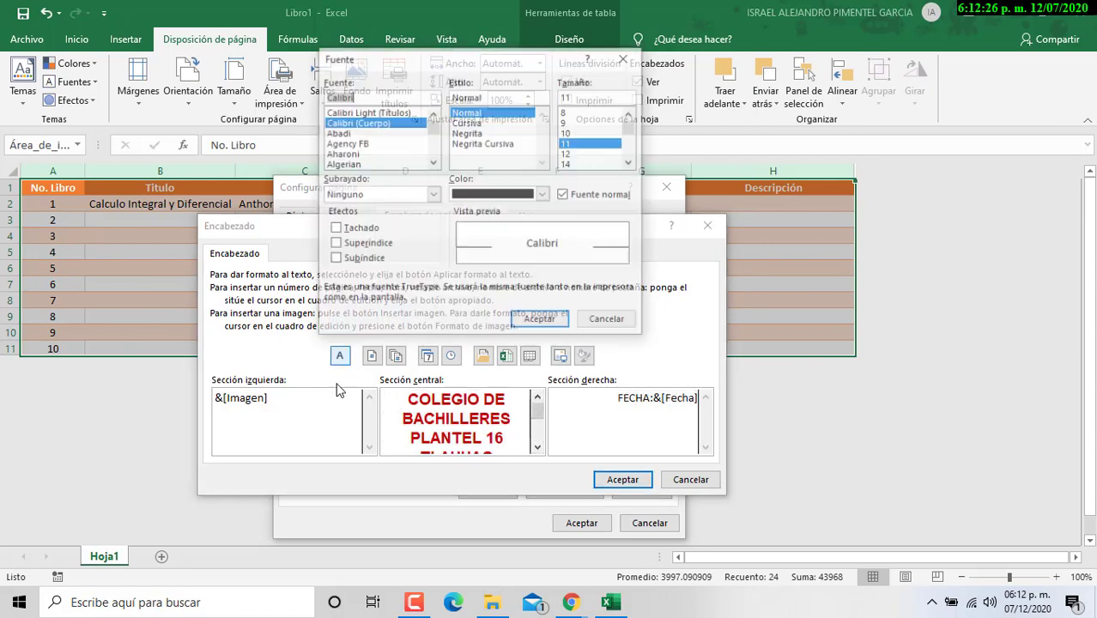
left_click(433, 162)
left_click(335, 164)
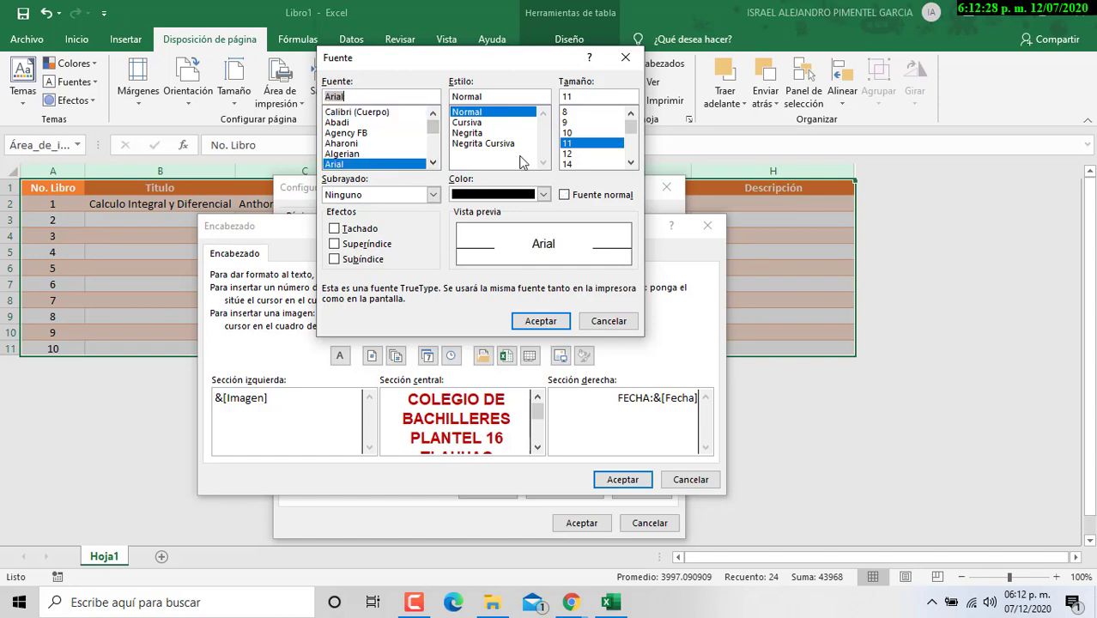
left_click(496, 134)
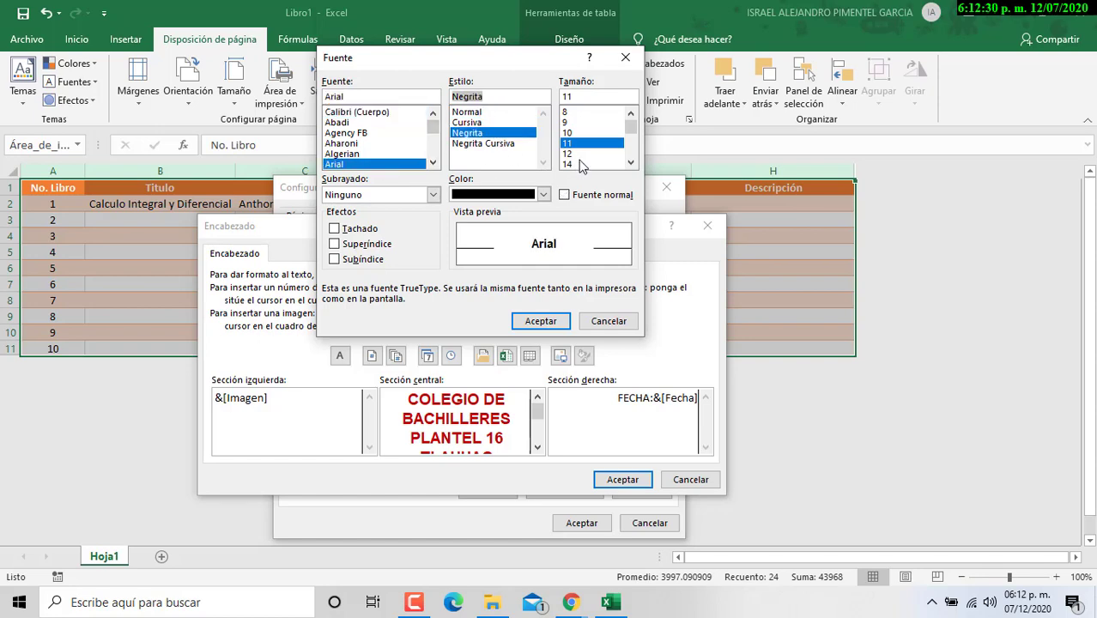
left_click(568, 164)
left_click(542, 194)
left_click(542, 328)
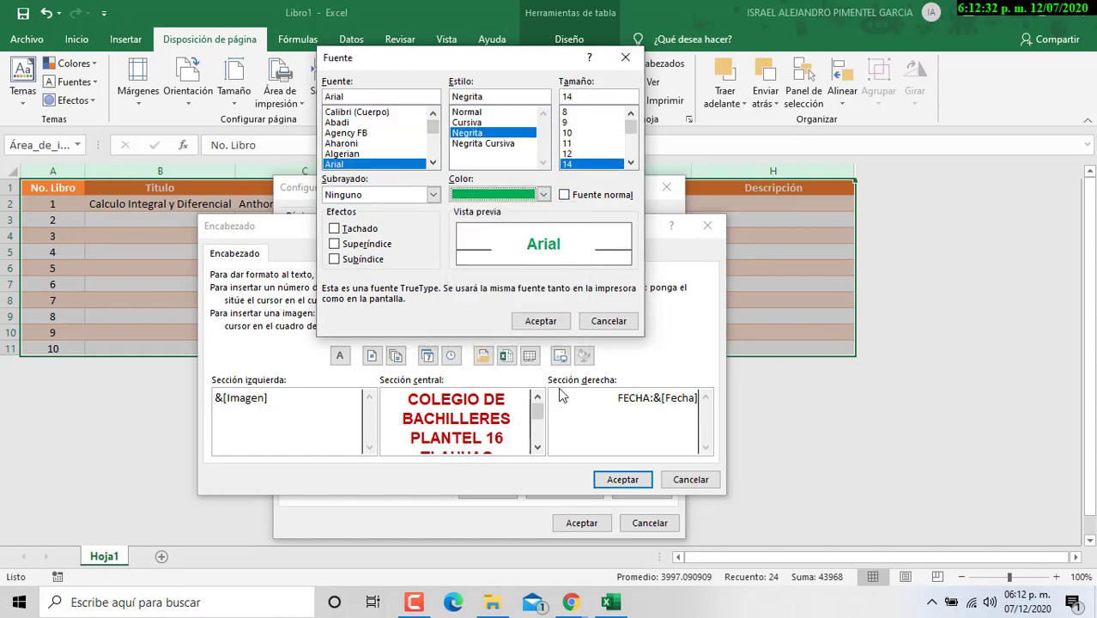
left_click(541, 321)
left_click(623, 479)
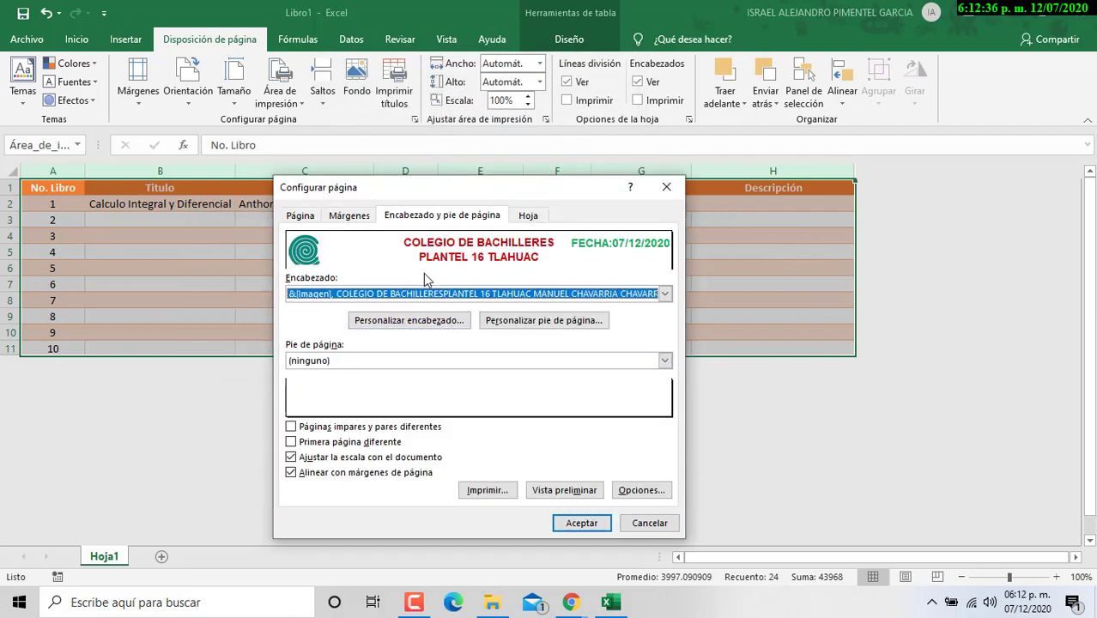
Step: Fill the custom footer: NOMBRE: with the student's name left, PAGINA: centre, GRUPO 363 right
left_click(552, 326)
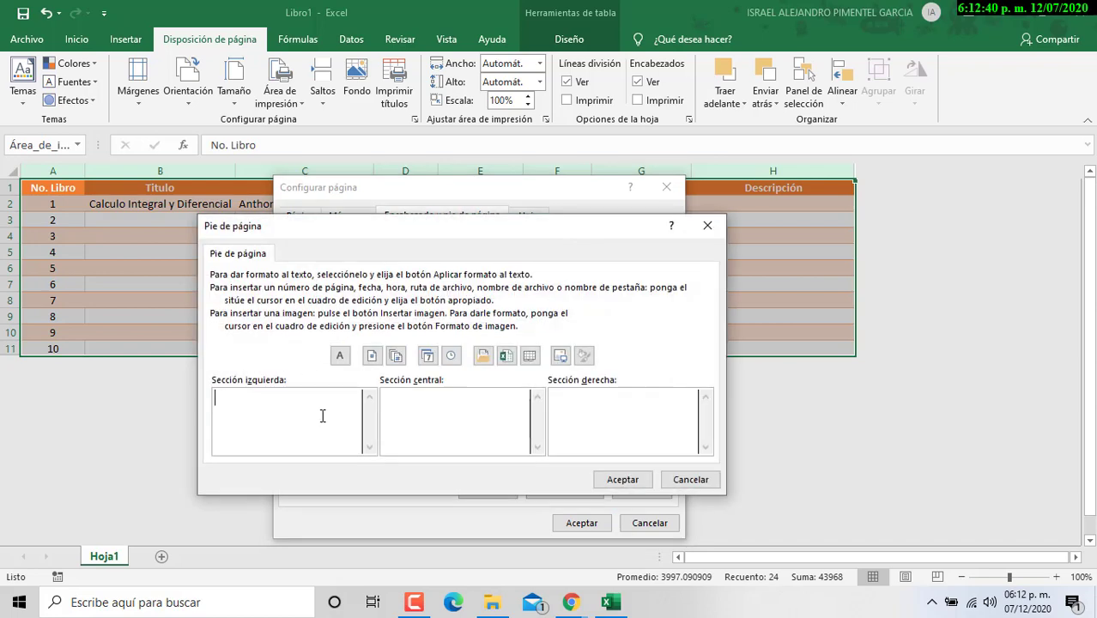
type("NP")
type("OMBRE")
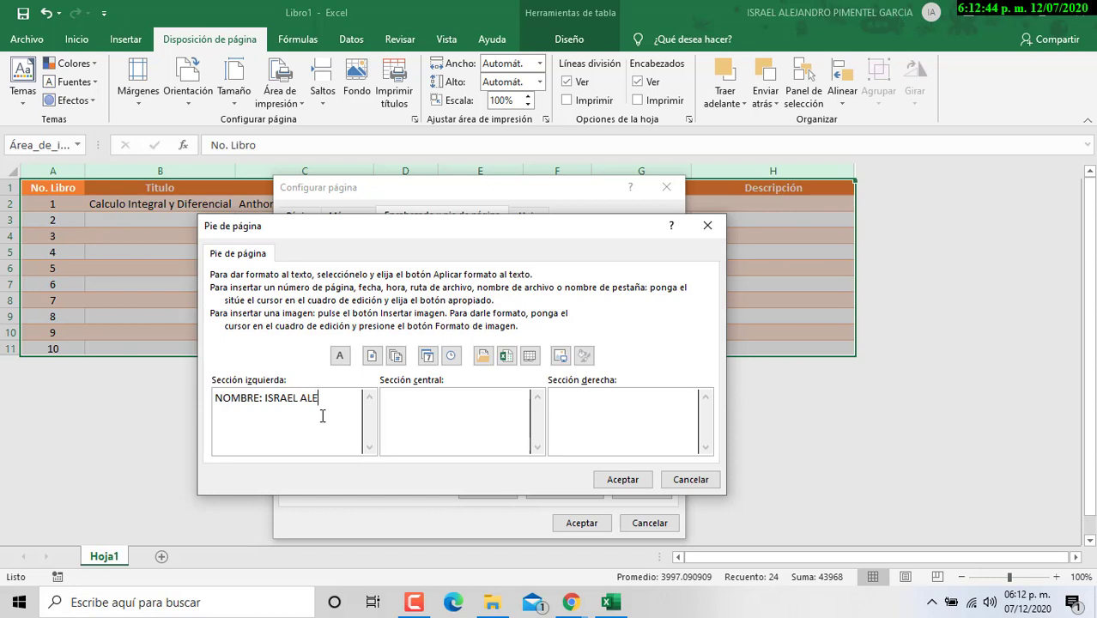
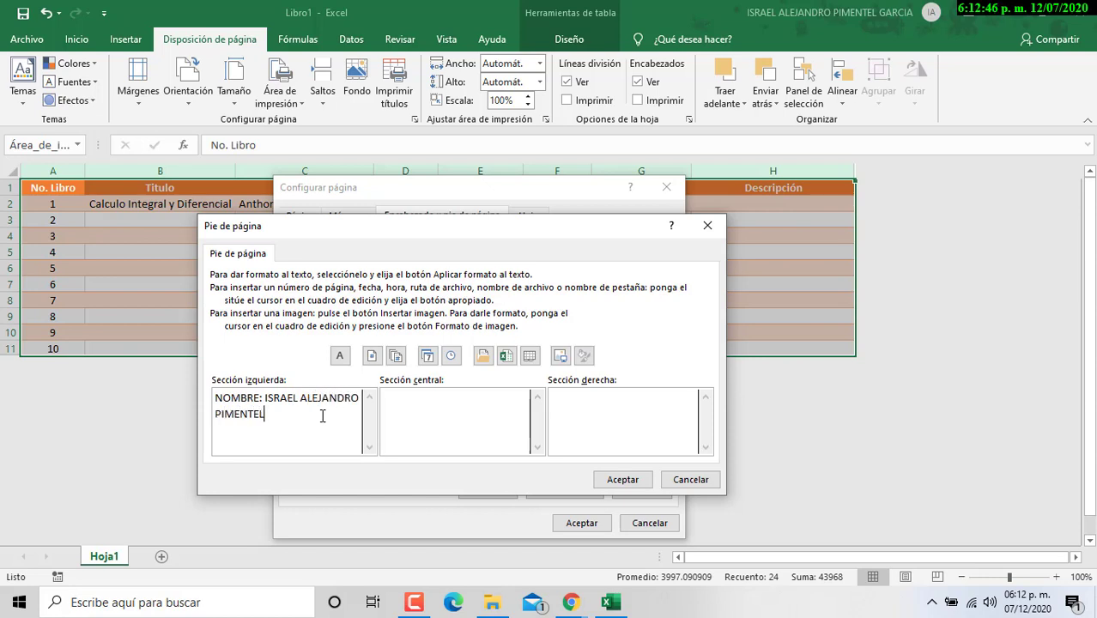
left_click(441, 414)
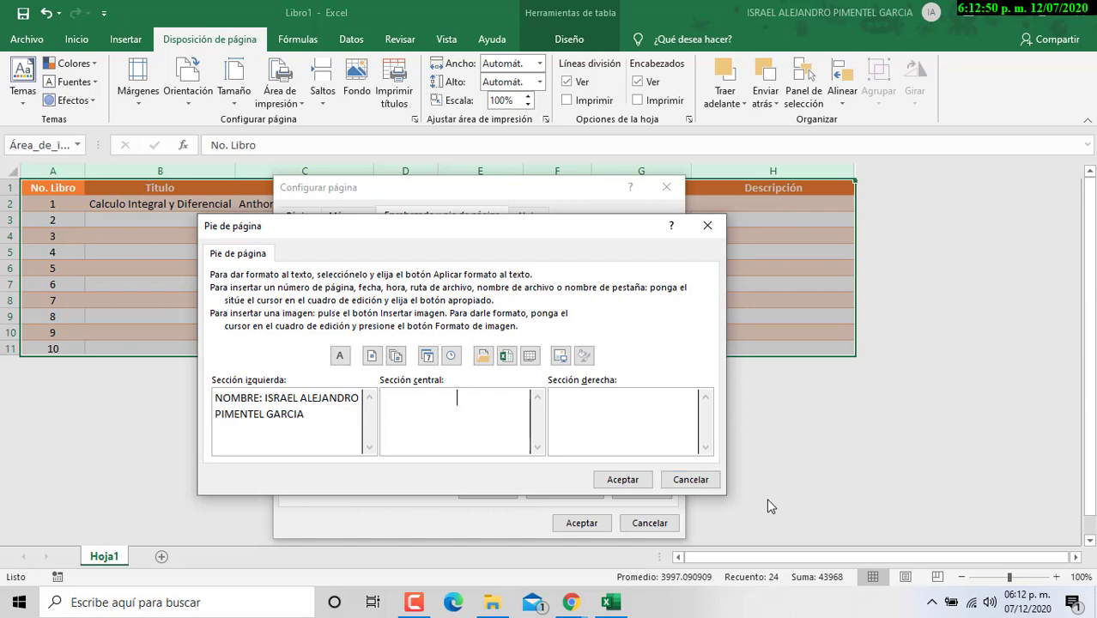
type("PAGINA:")
left_click(624, 426)
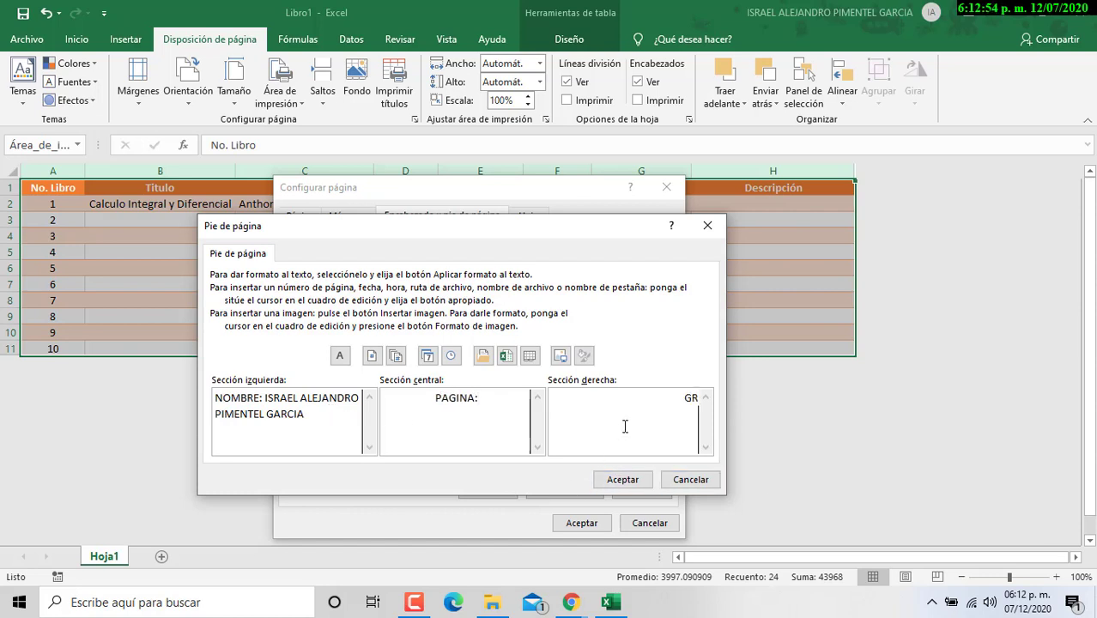
type("GRUPO 363")
Step: Format the footer's name as bold 14-point purple Arial
triple_click(345, 403)
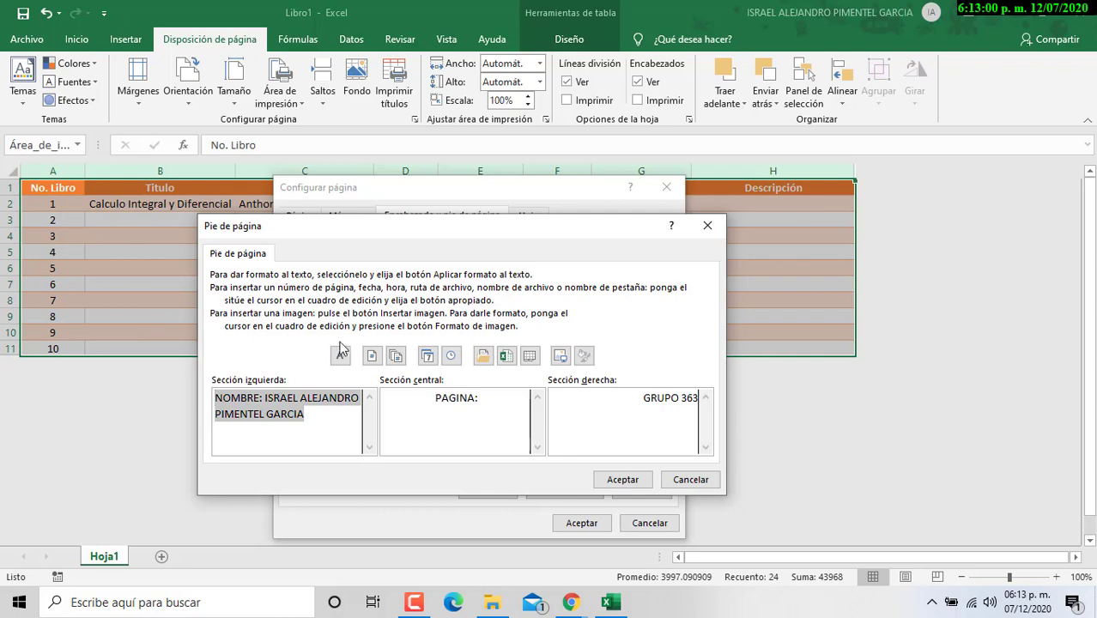
left_click(340, 356)
left_click_drag(405, 221, 394, 137)
left_click(404, 242)
left_click(326, 243)
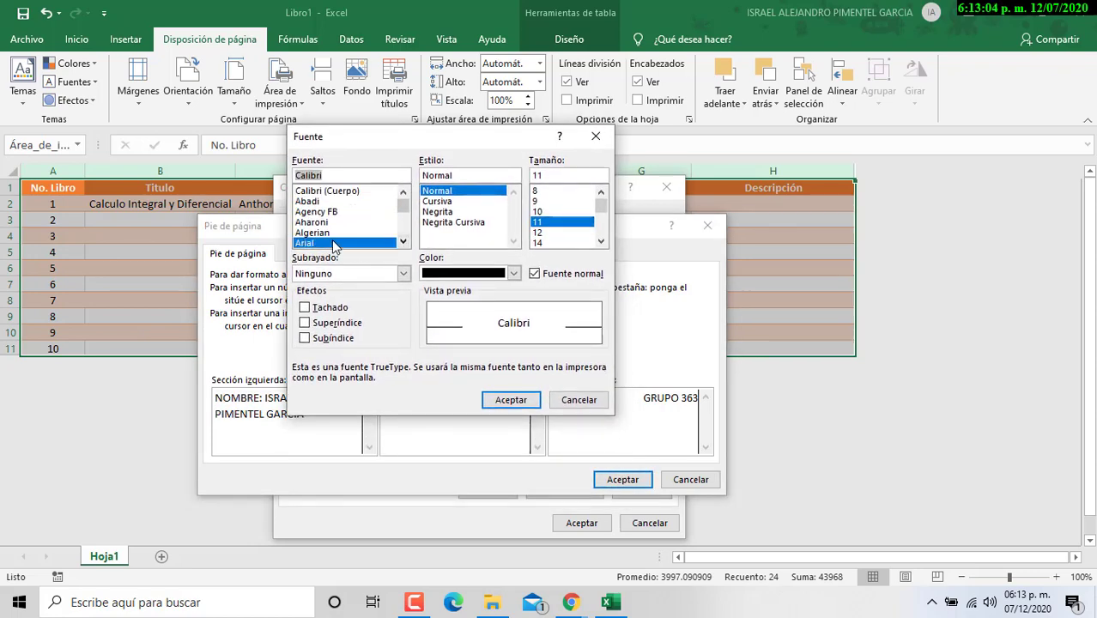
left_click(468, 212)
left_click(541, 243)
left_click(514, 273)
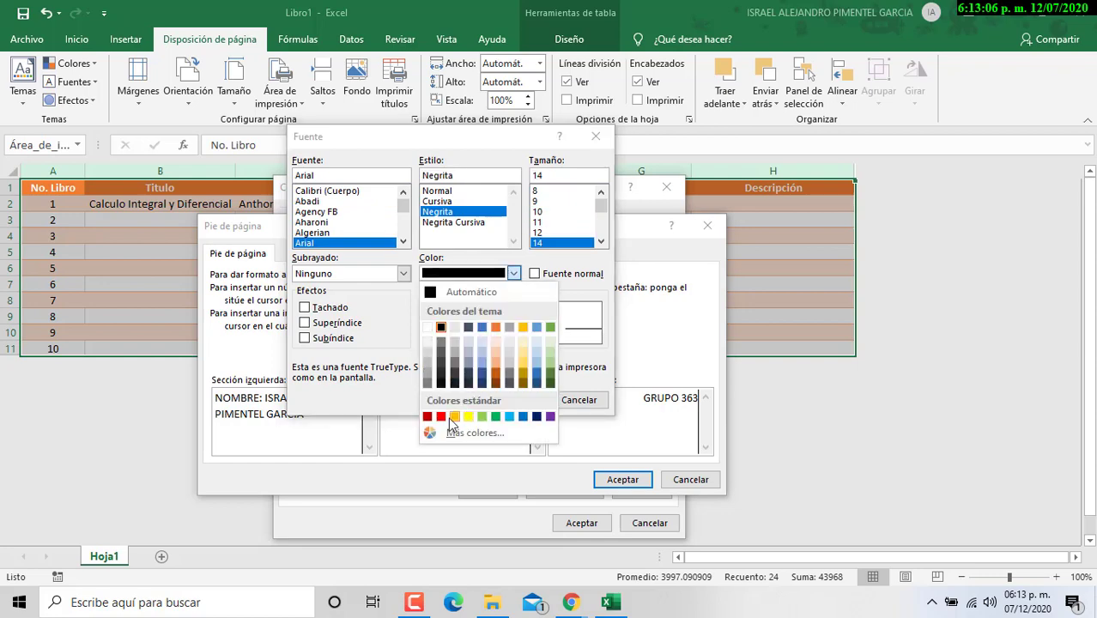
left_click(539, 418)
left_click(505, 400)
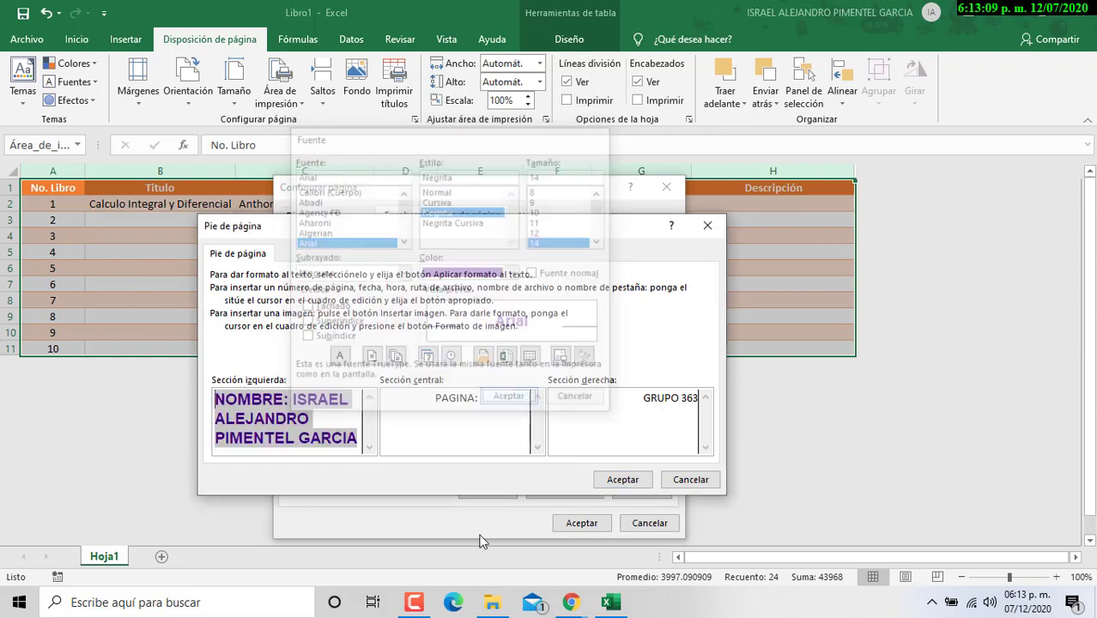
Step: Insert the page number after PAGINA: in the footer's centre section
left_click(445, 414)
left_click_drag(439, 397, 490, 401)
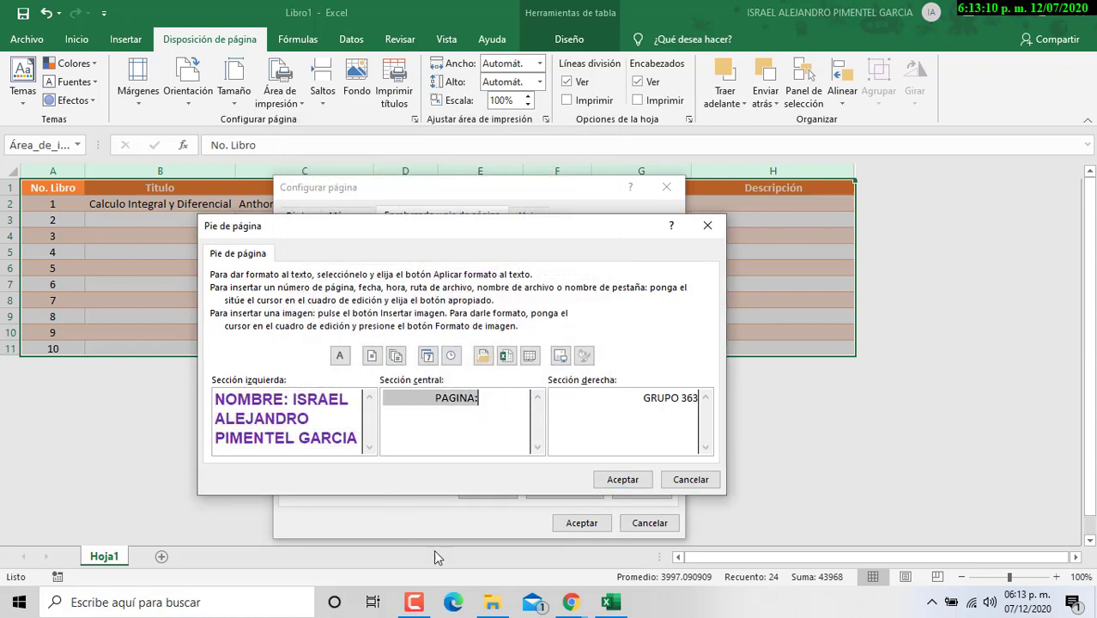
left_click(339, 355)
left_click(579, 400)
left_click(497, 396)
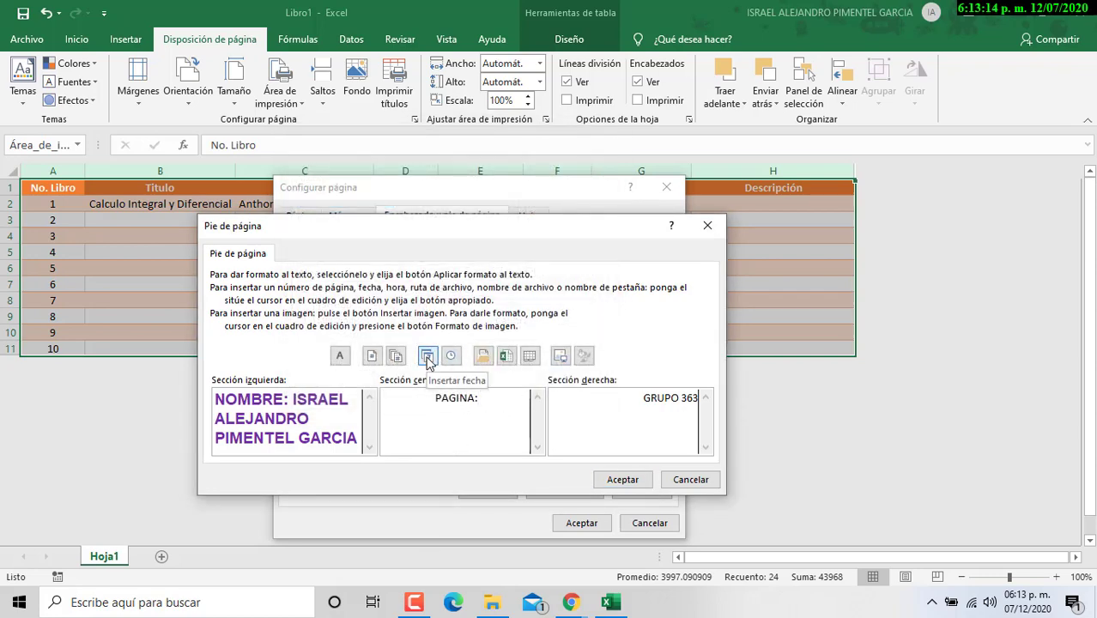
left_click(372, 356)
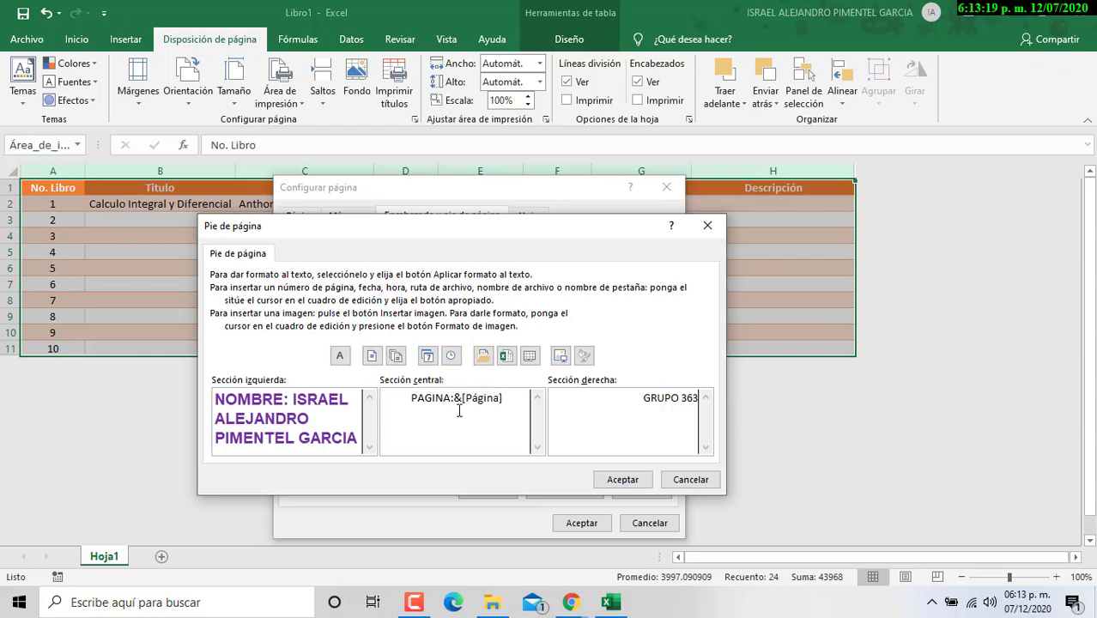
Step: Format PAGINA: with its page number as bold 14-point orange Arial
left_click_drag(405, 403, 513, 398)
left_click(339, 356)
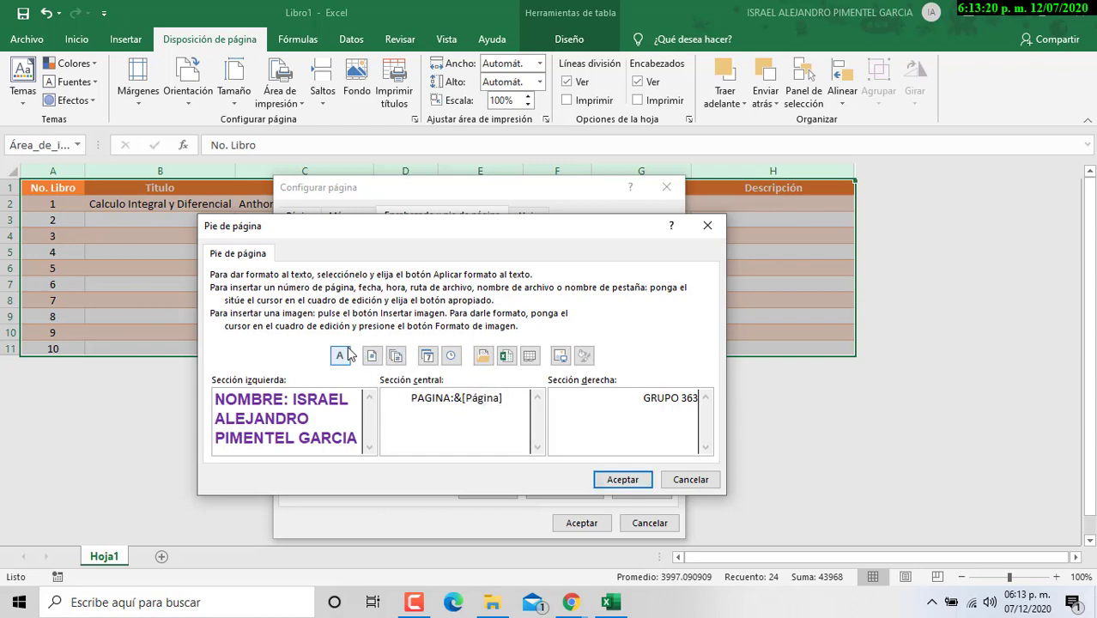
left_click(442, 211)
left_click(541, 243)
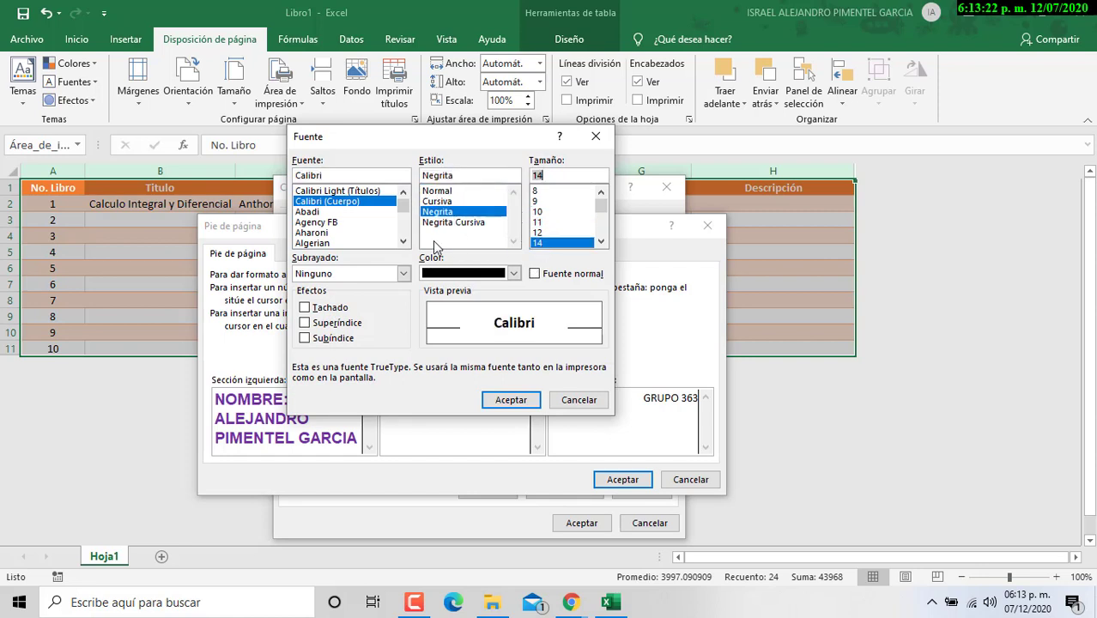
left_click(403, 242)
left_click(343, 243)
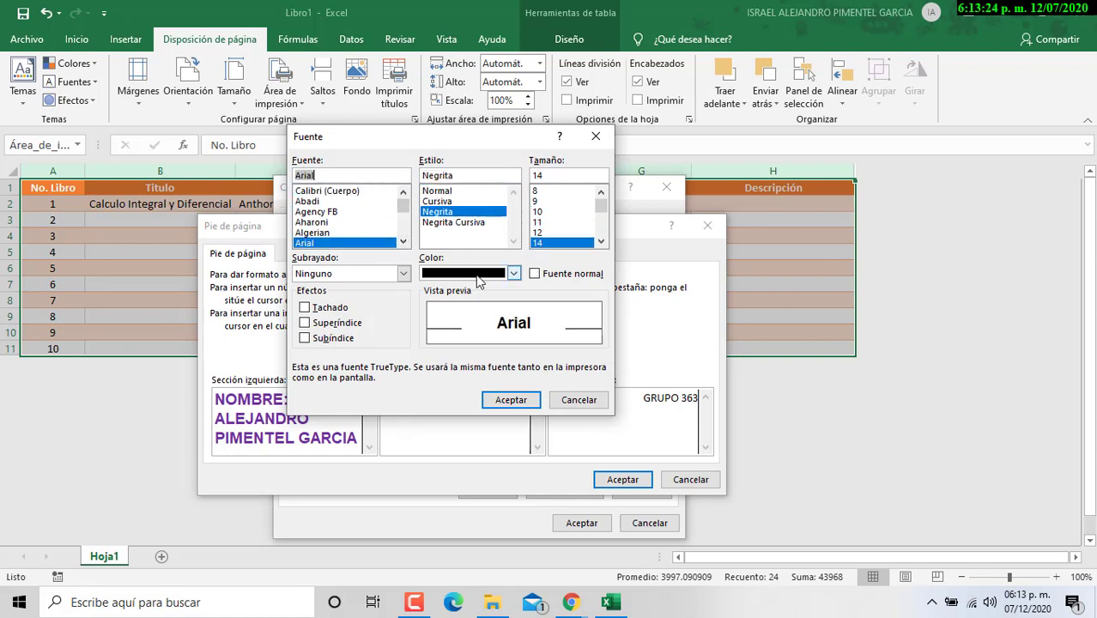
left_click(513, 273)
left_click(454, 416)
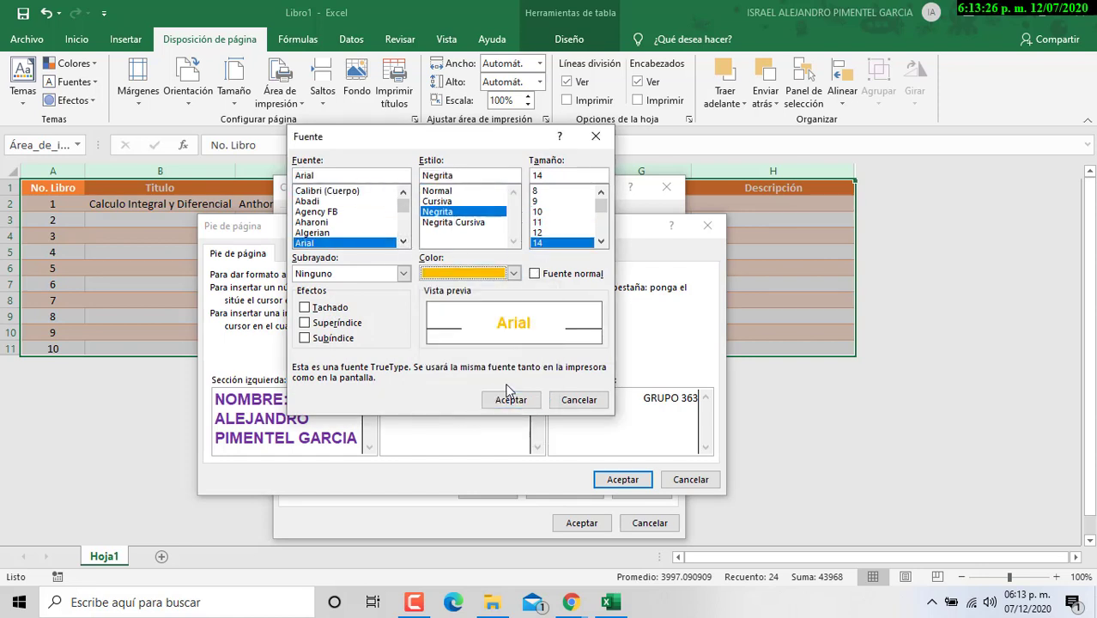
left_click(510, 399)
Step: Make GRUPO 363 bold 14-point blue Arial and accept the finished footer
left_click_drag(584, 395, 698, 397)
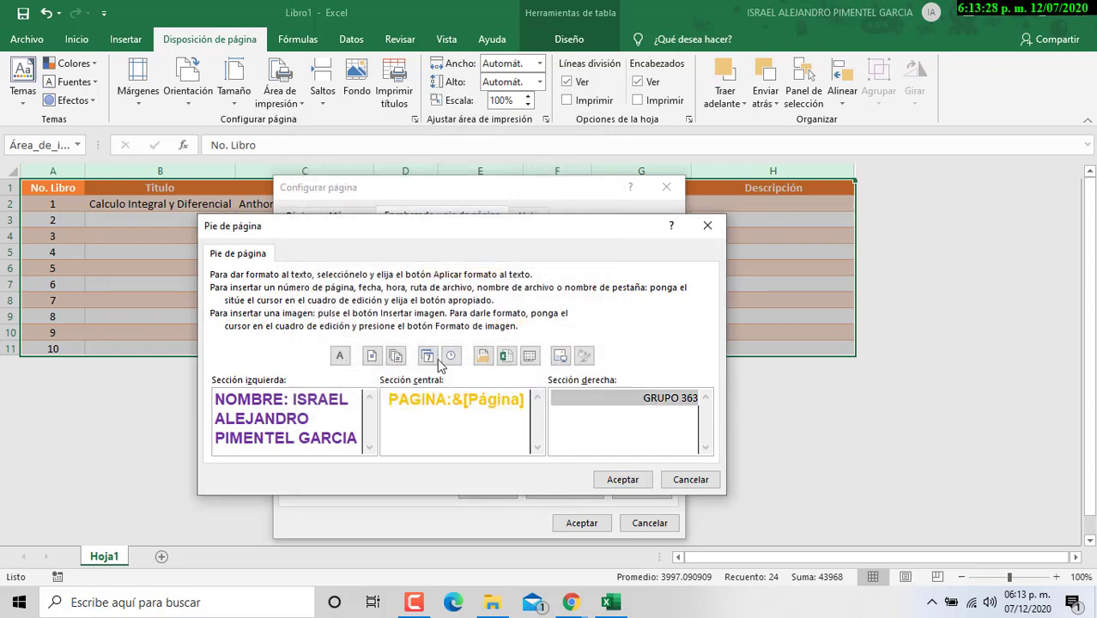
left_click(340, 356)
left_click(403, 242)
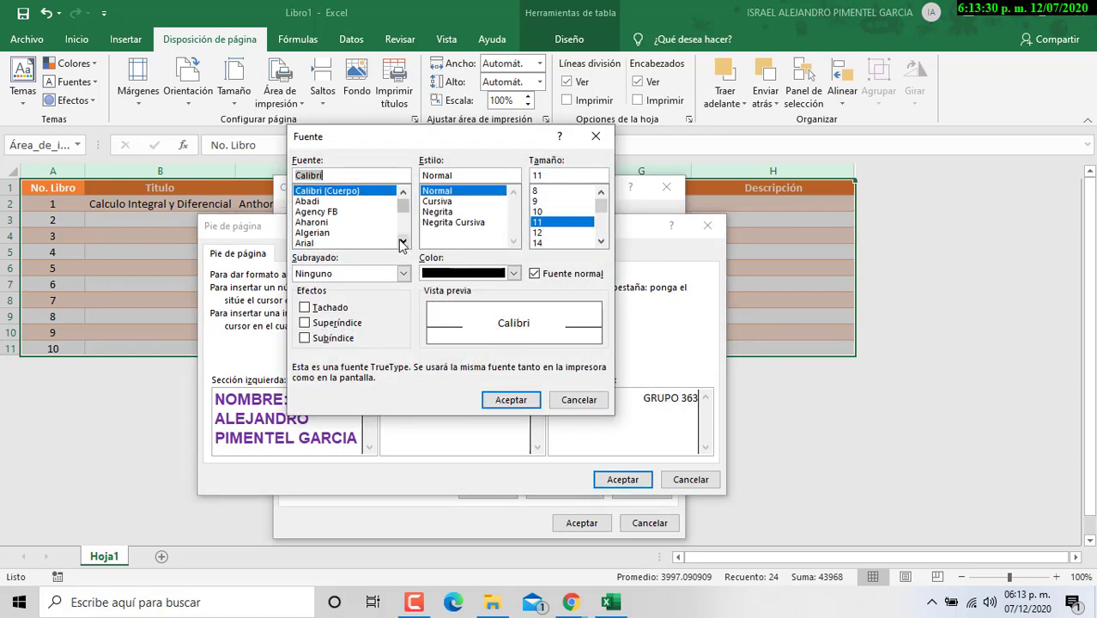
left_click(343, 243)
left_click(562, 243)
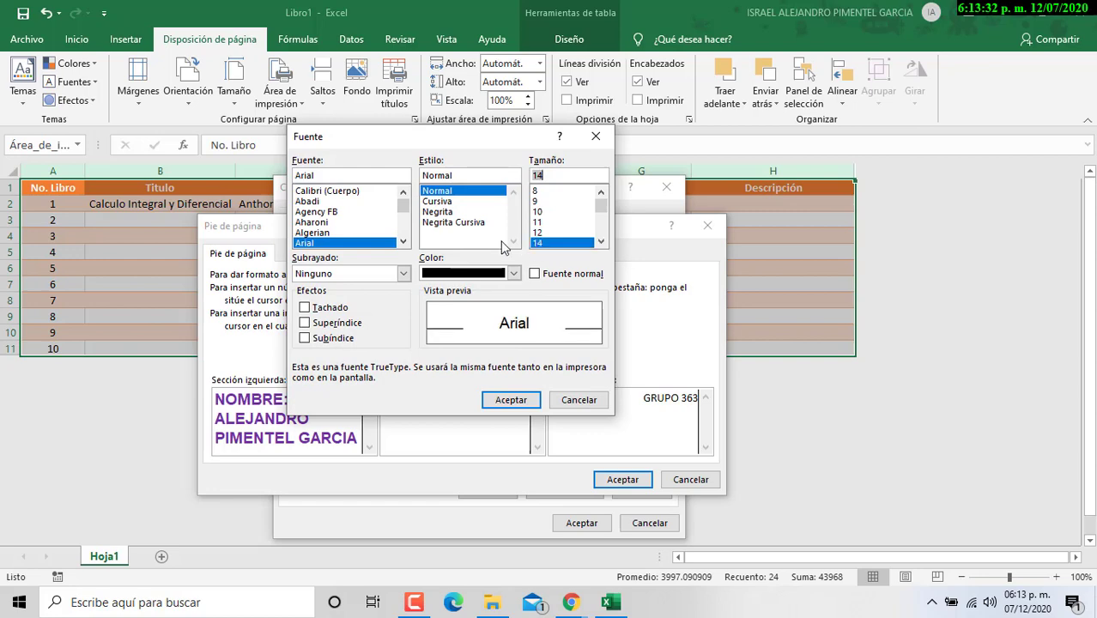
left_click(450, 212)
left_click(513, 273)
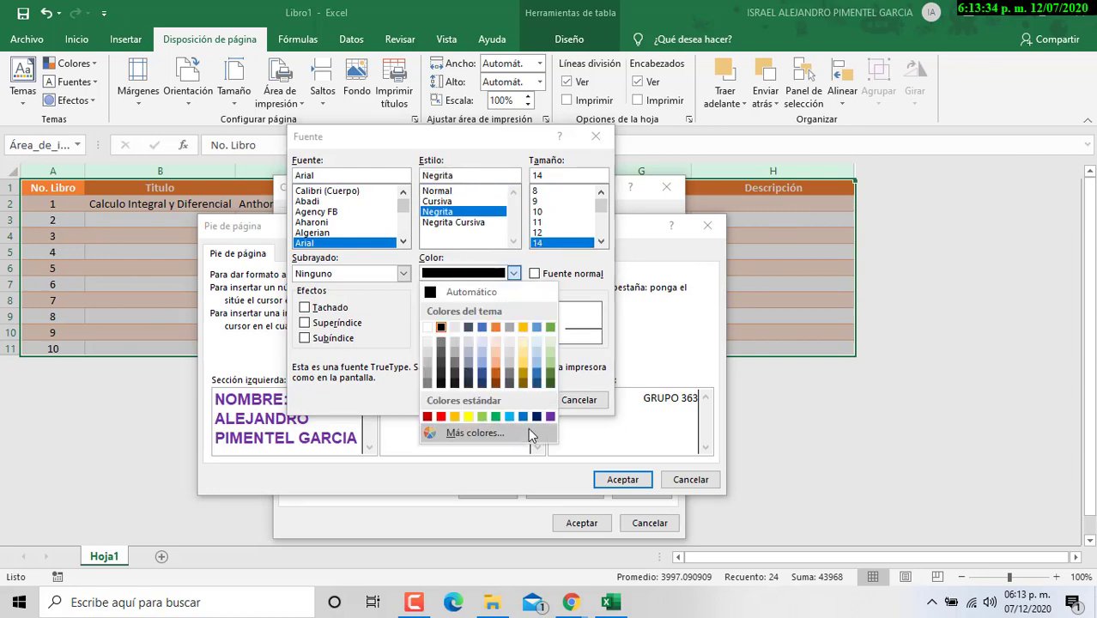
left_click(525, 427)
left_click(510, 400)
left_click(620, 479)
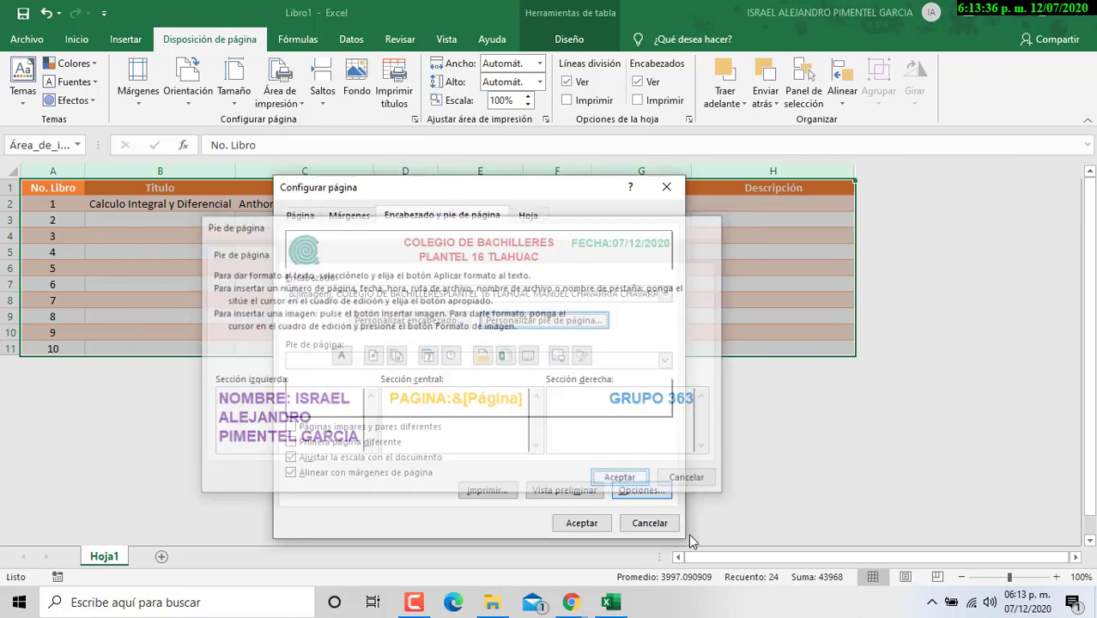
Step: Review the one-page landscape printout in print preview, then go back to the worksheet
left_click(569, 488)
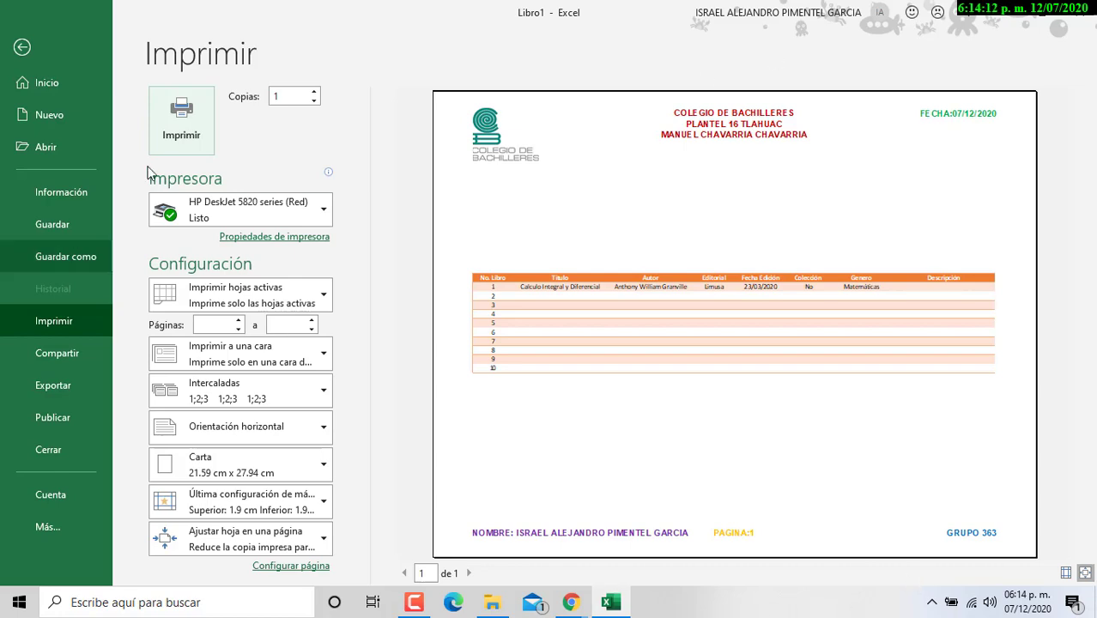
left_click(22, 47)
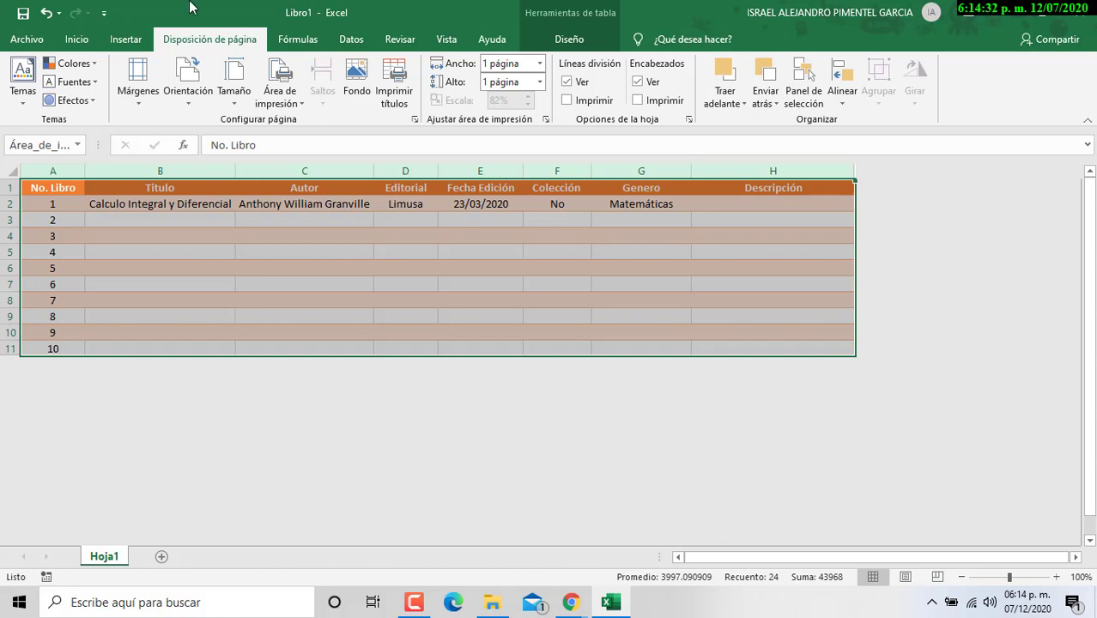
Step: Close the workbook without saving and switch to the Classroom assignment in Chrome
left_click(1080, 12)
left_click(663, 391)
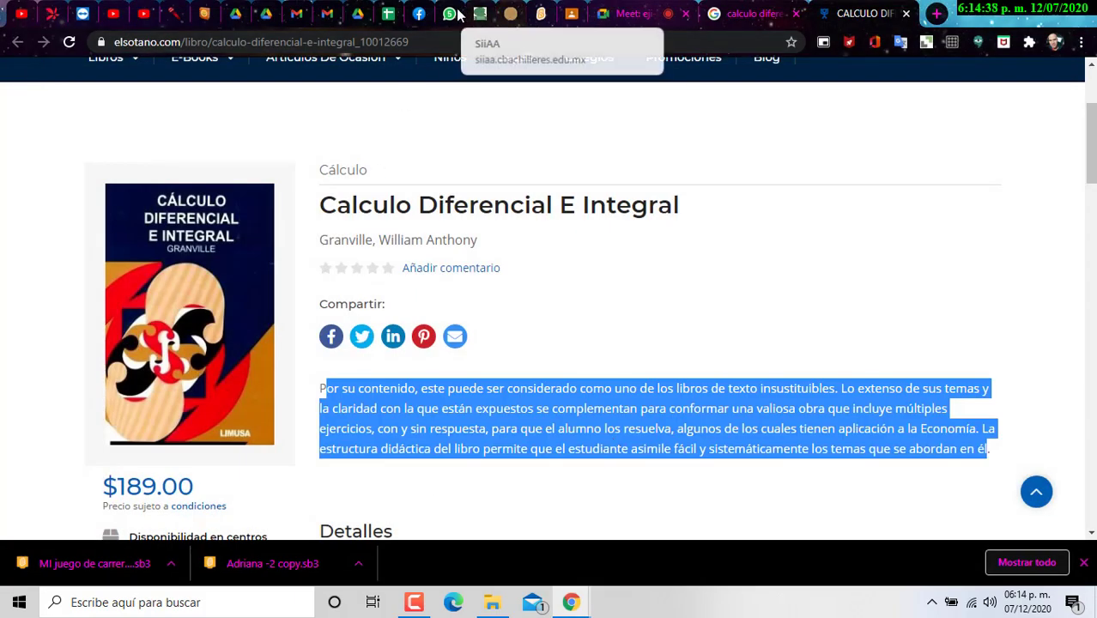
left_click(571, 14)
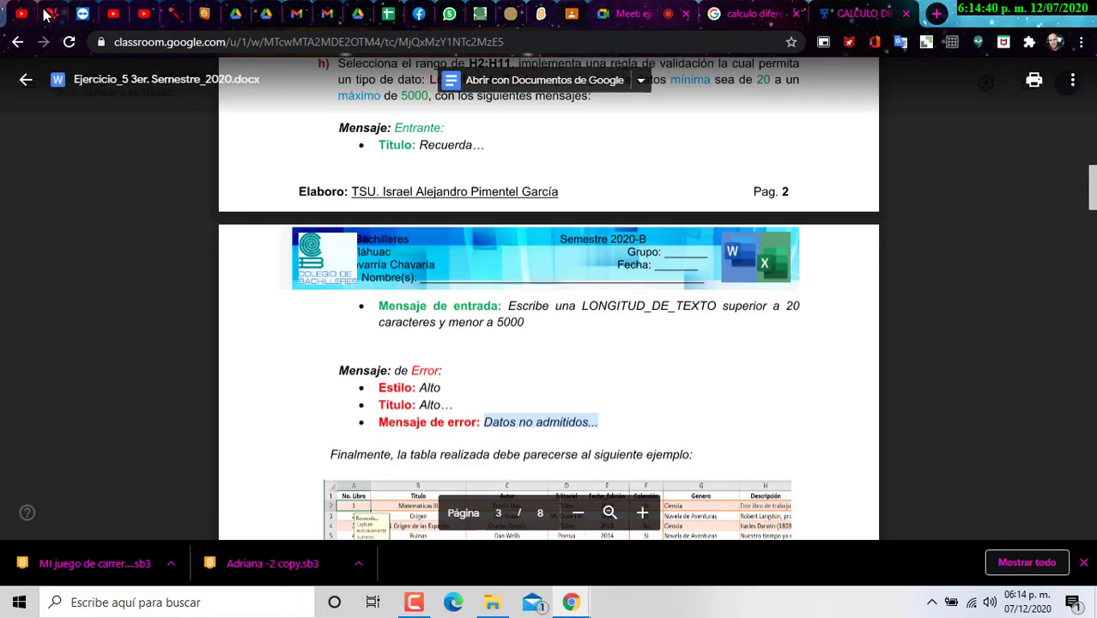
left_click(25, 79)
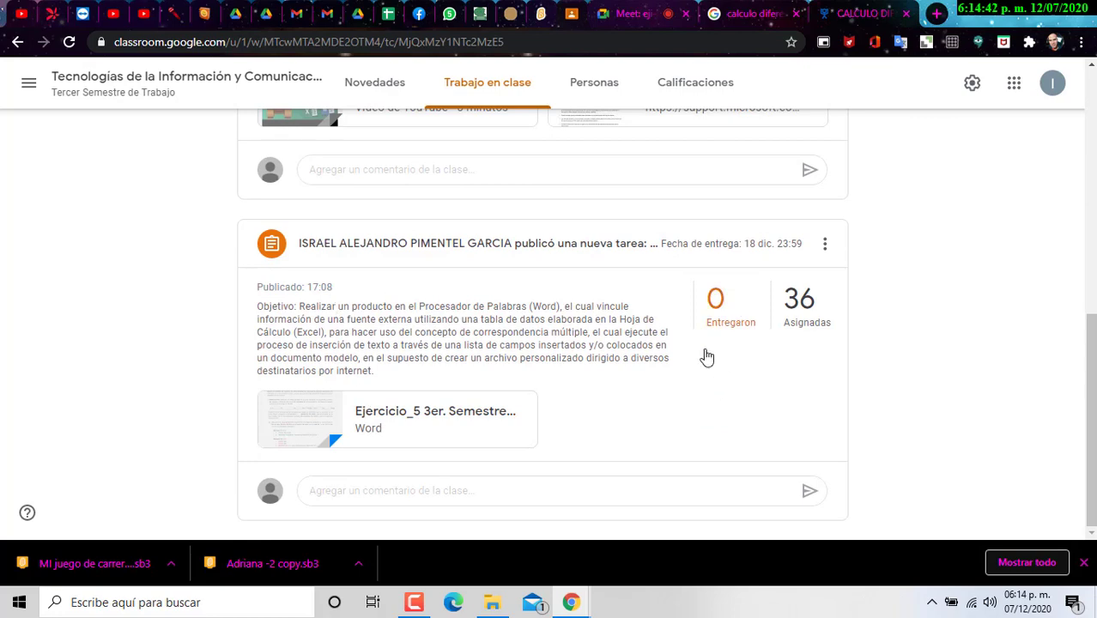
Step: Scroll through the assignment's student submissions, then go back to the course page
left_click(721, 314)
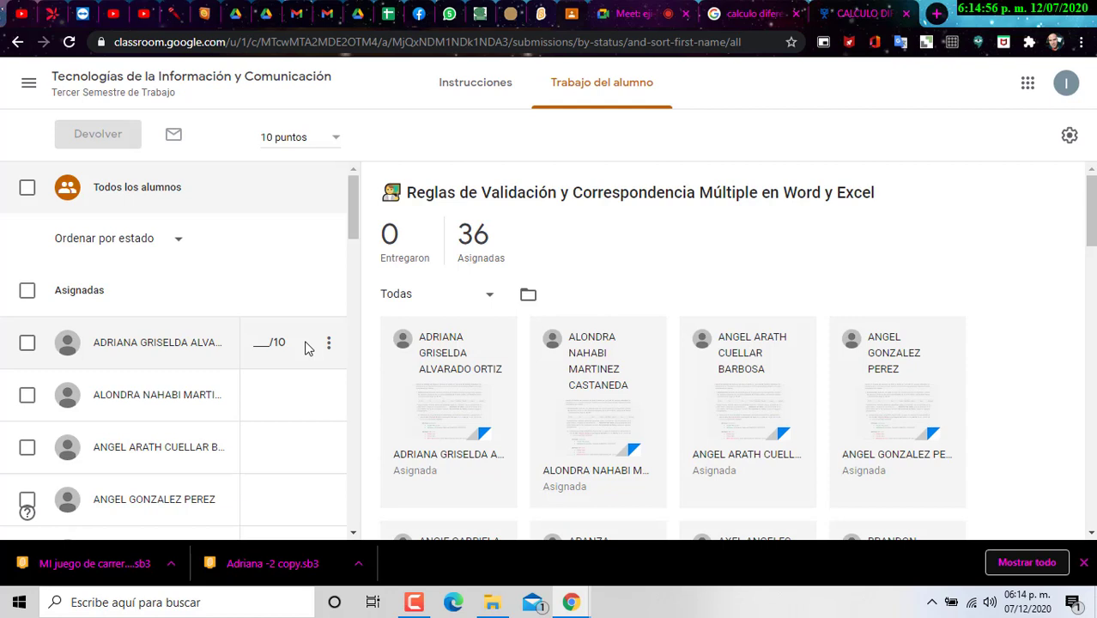
scroll(635, 455, "down", 7)
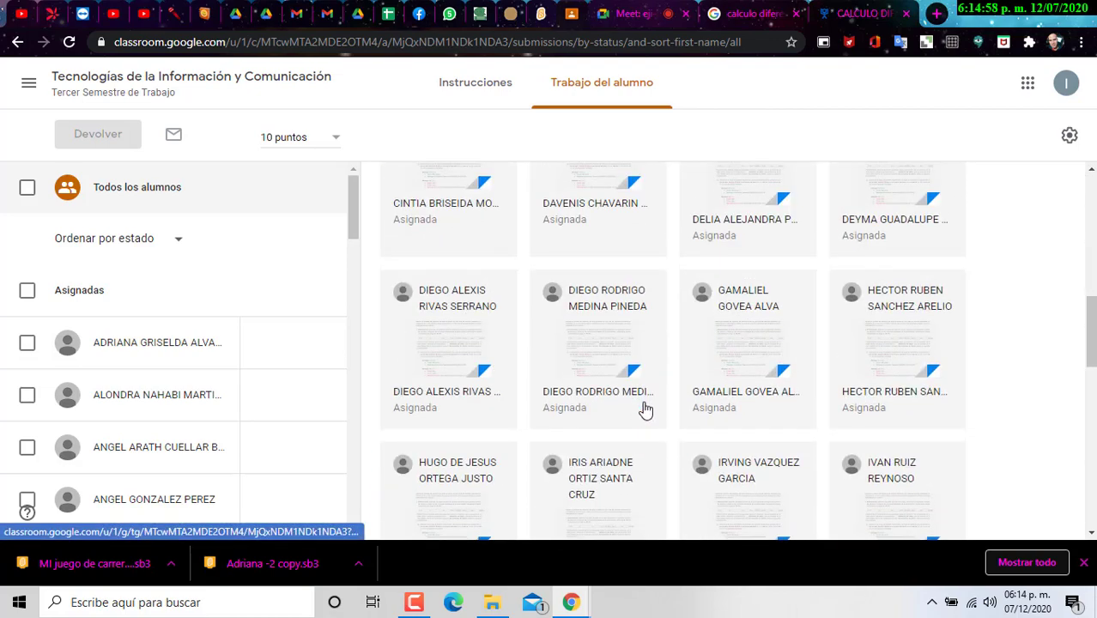
scroll(645, 412, "down", 11)
scroll(641, 425, "up", 16)
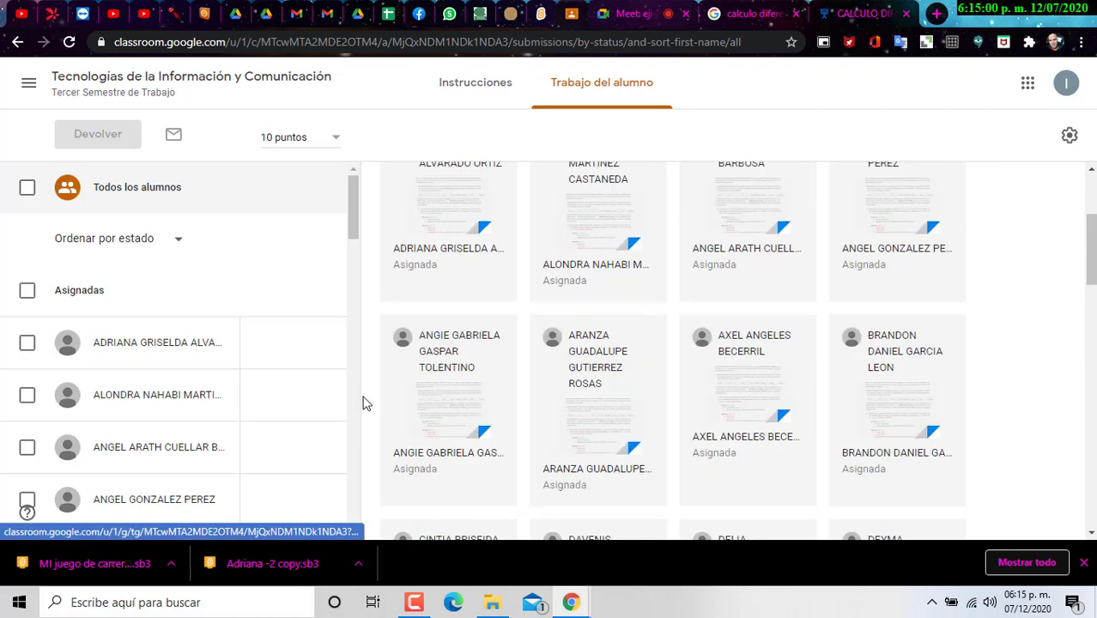
scroll(221, 378, "down", 10)
scroll(216, 446, "up", 7)
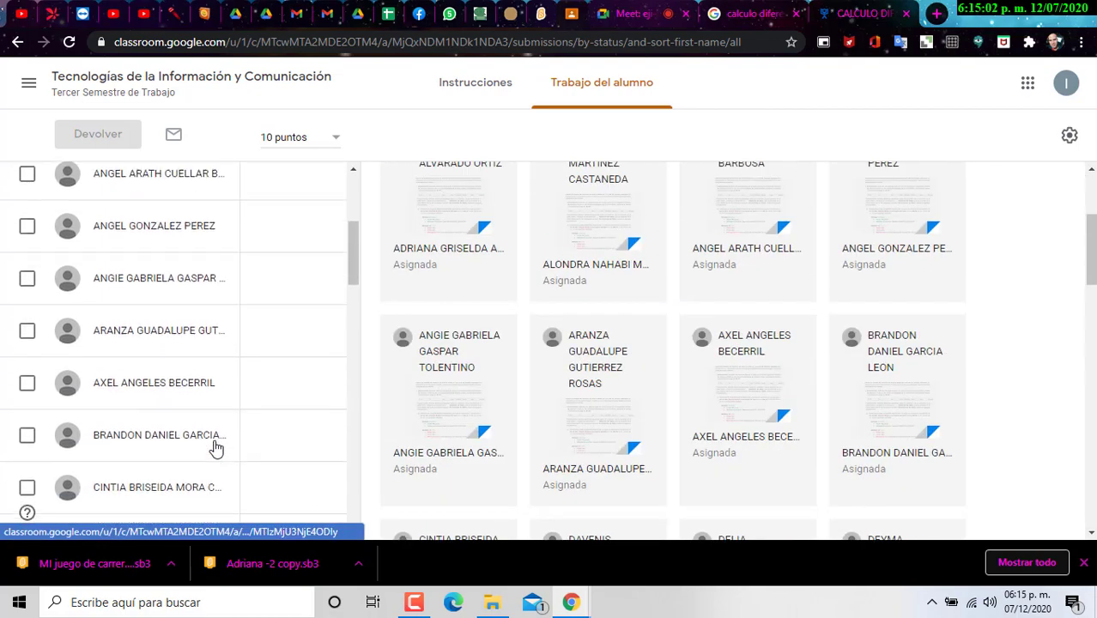
scroll(215, 446, "up", 3)
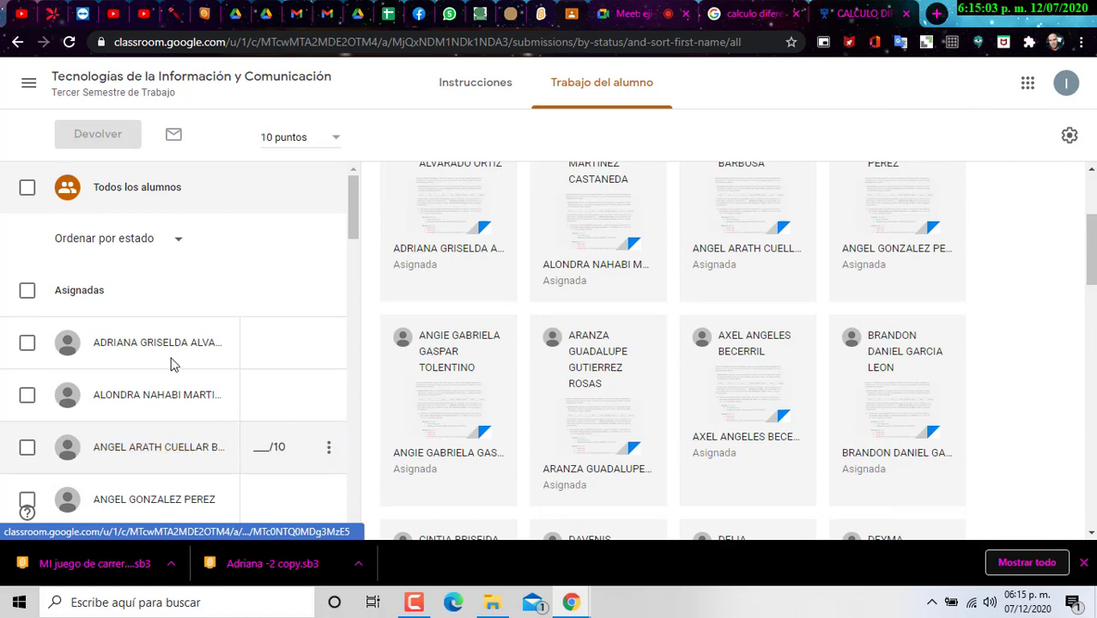
left_click(161, 84)
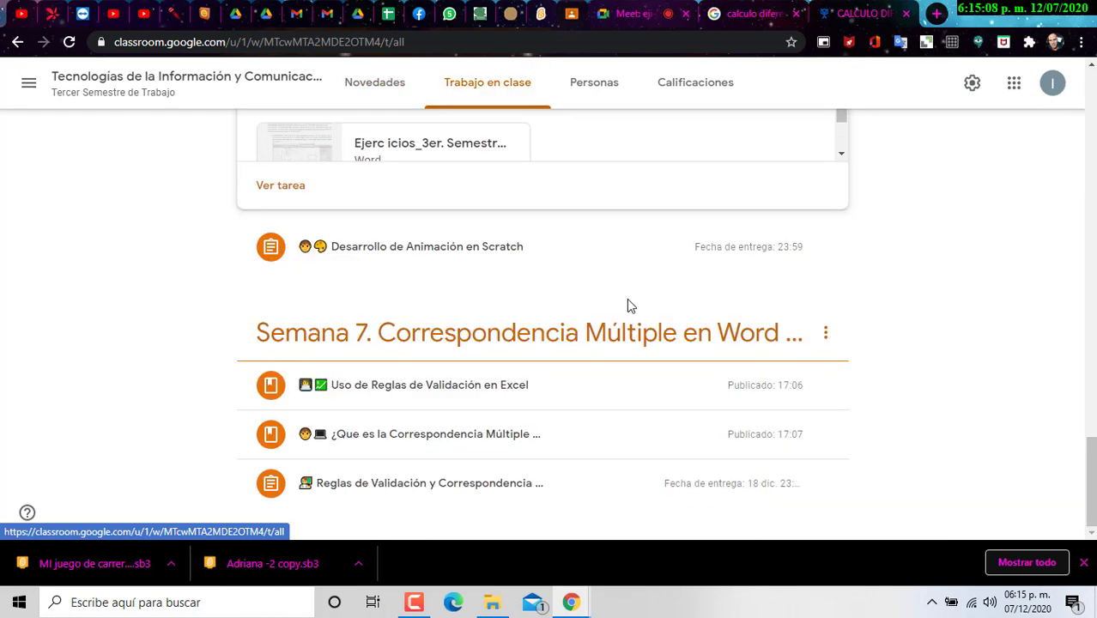
Step: Expand and collapse the programming and Scratch assignments, then check today's date on the calendar
scroll(473, 366, "up", 3)
scroll(473, 362, "up", 2)
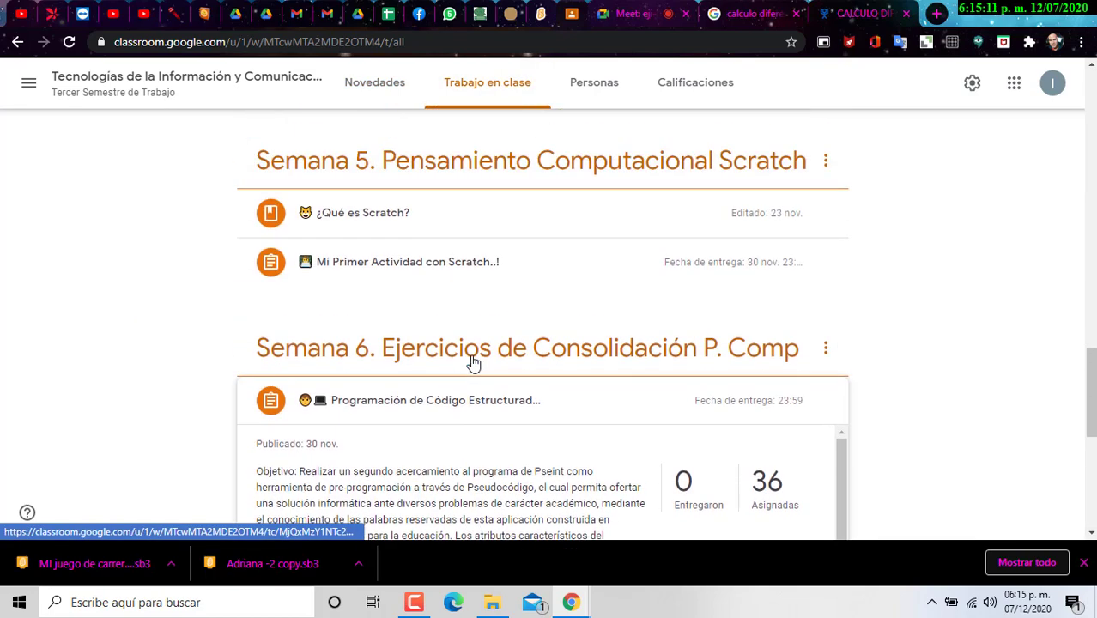
scroll(412, 350, "down", 1)
left_click(283, 324)
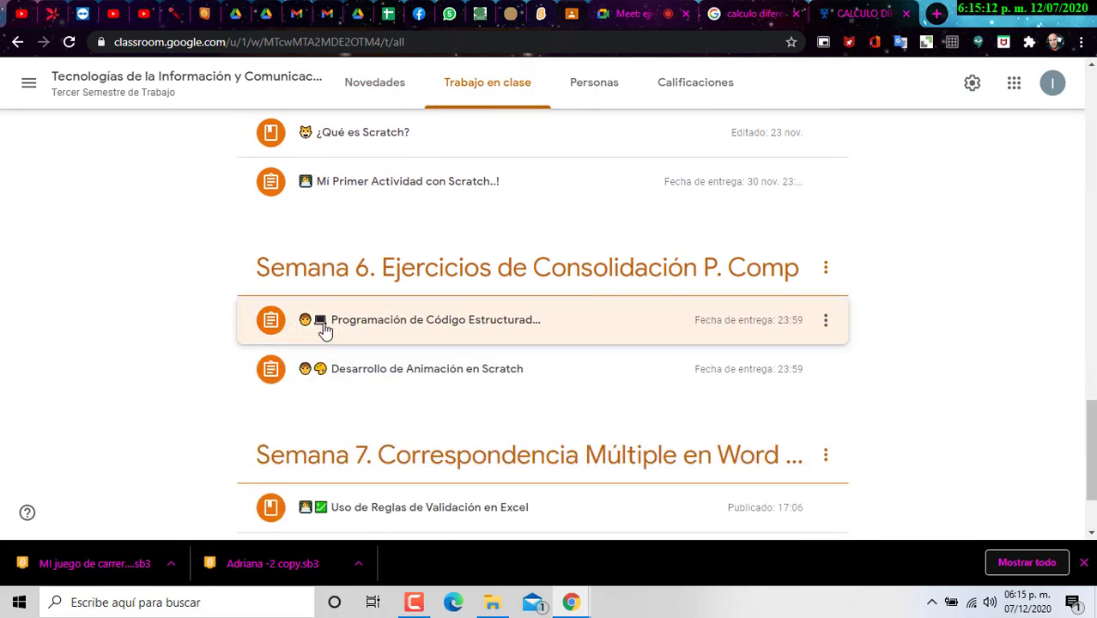
left_click(440, 385)
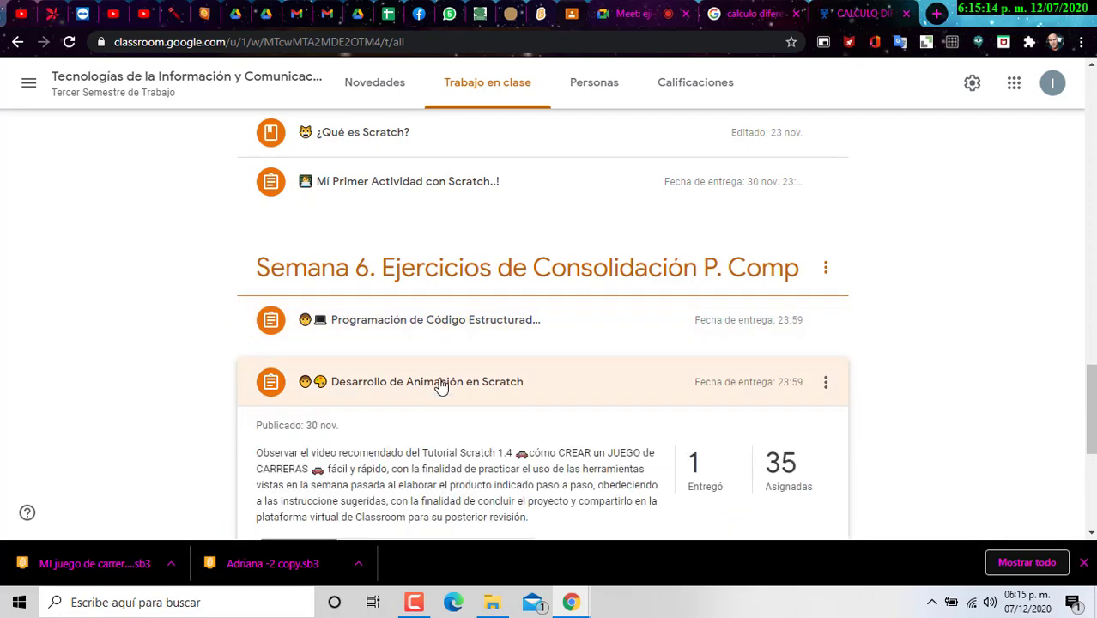
left_click(440, 384)
left_click(551, 329)
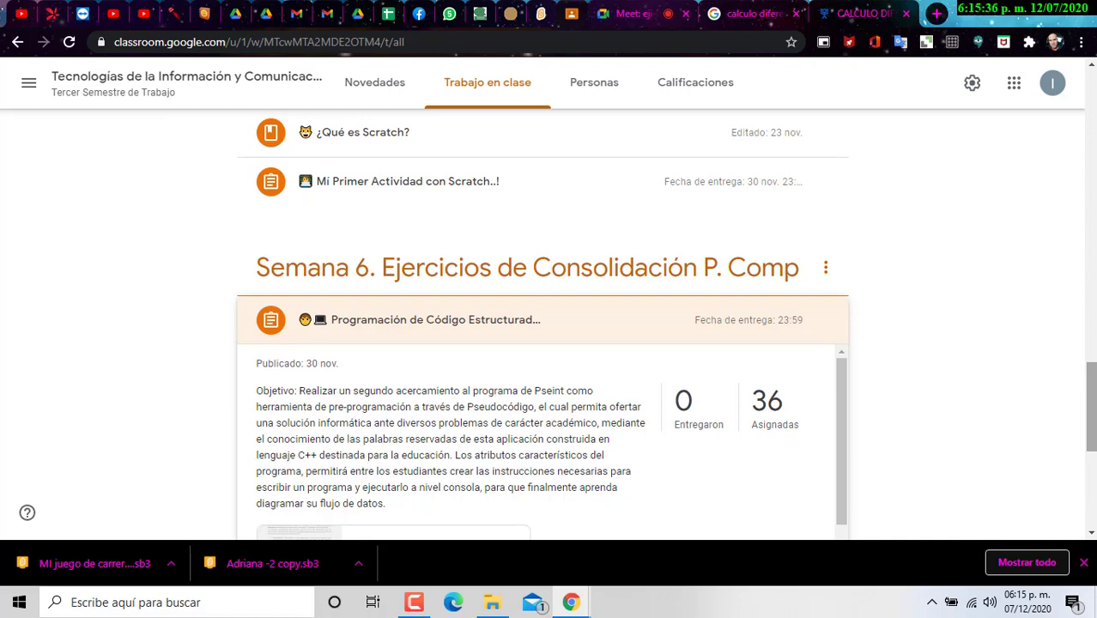
left_click(258, 325)
scroll(497, 377, "up", 3)
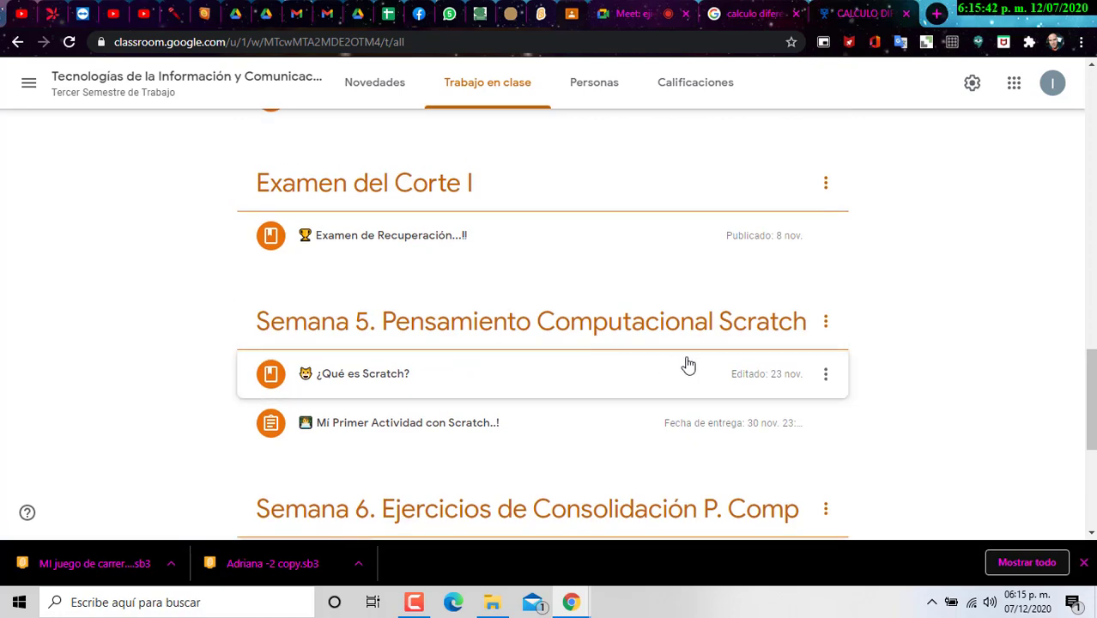
scroll(381, 345, "down", 5)
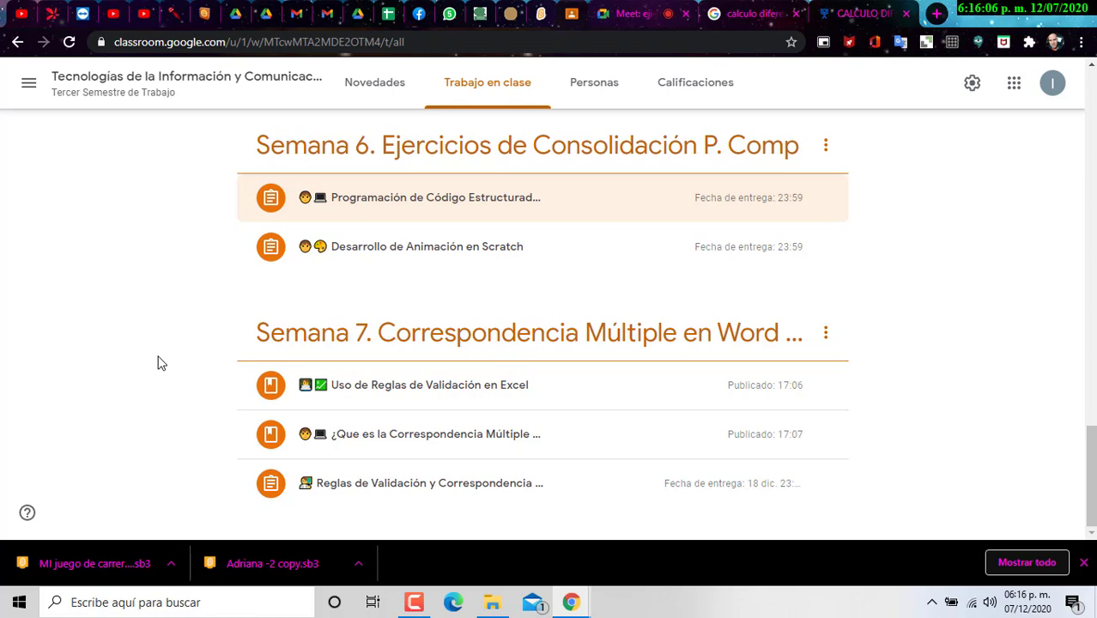
left_click(1013, 603)
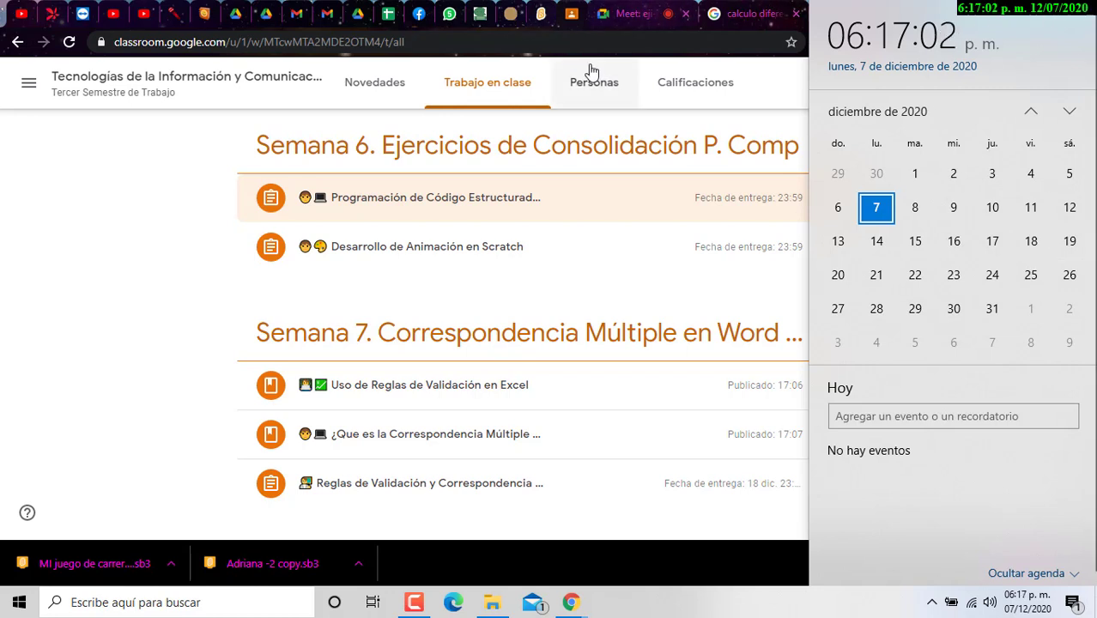
Step: Leave Classroom for File Explorer and browse to the user's Documentos folder on drive E
left_click(30, 192)
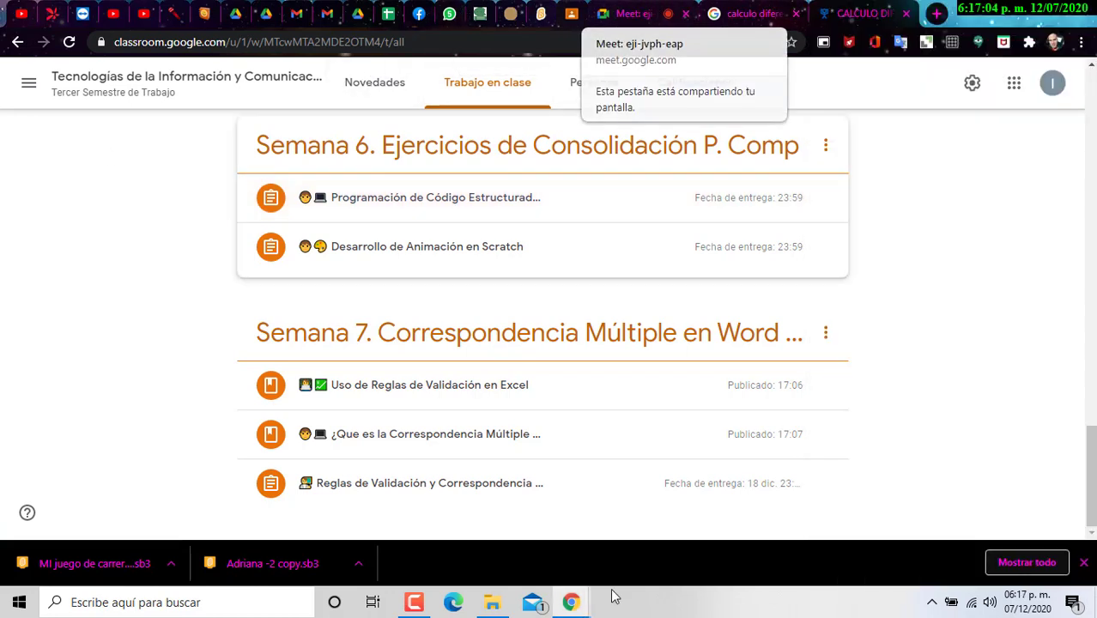
left_click(492, 602)
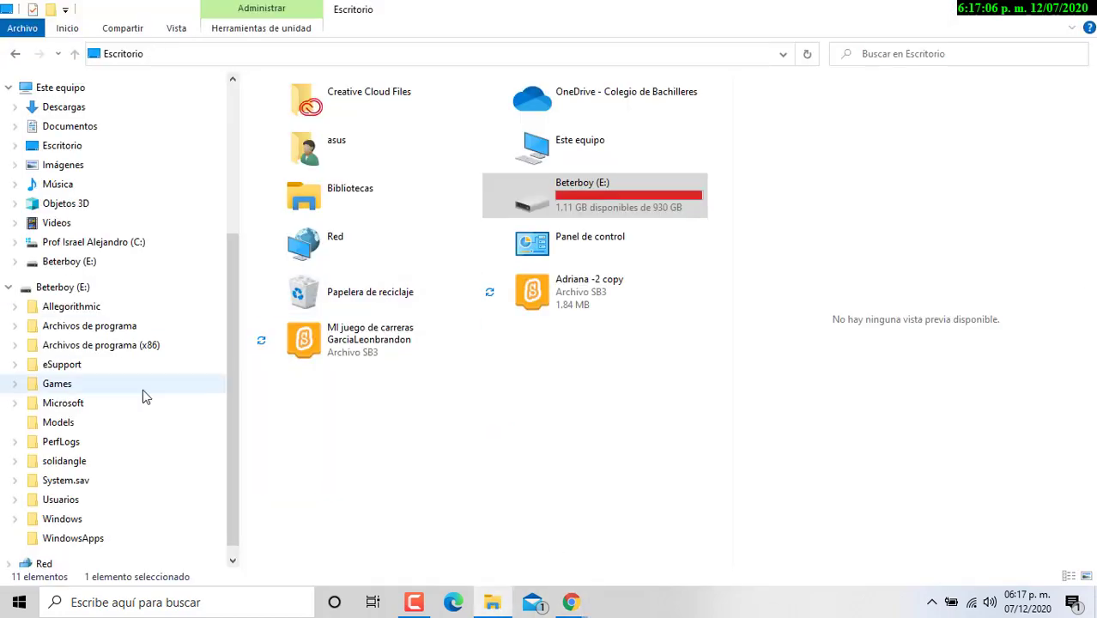
left_click(60, 500)
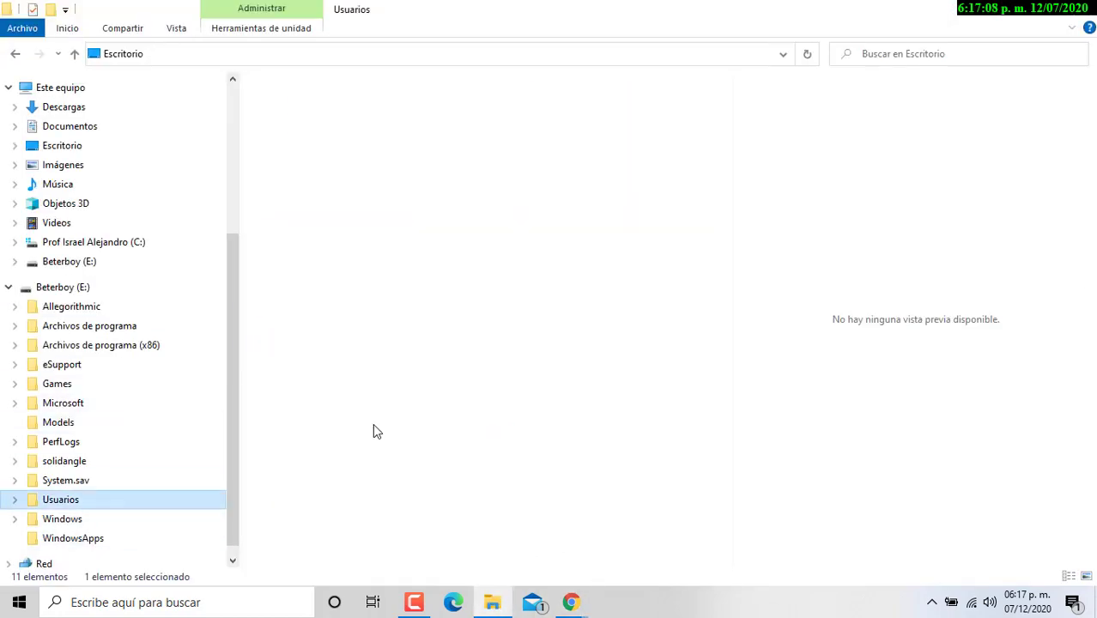
double_click(307, 143)
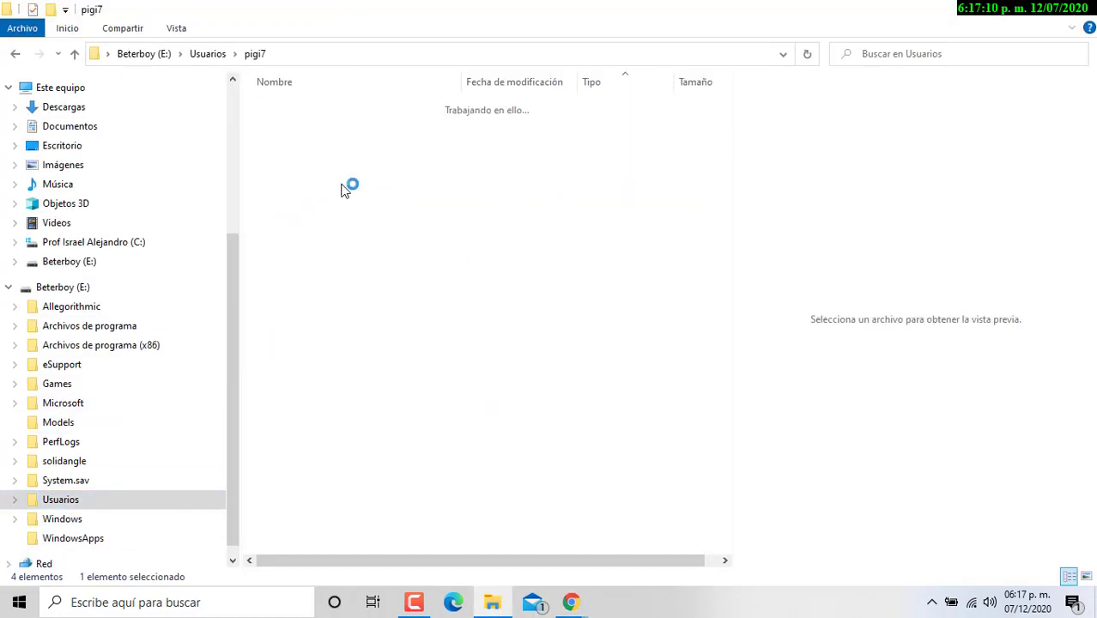
left_click(382, 409)
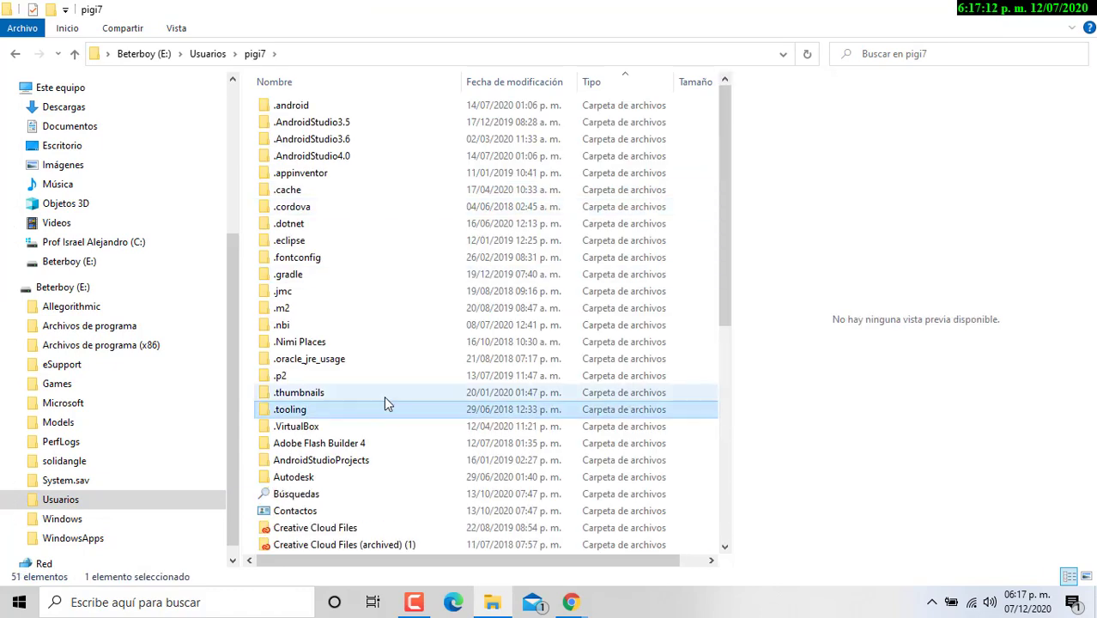
scroll(384, 405, "down", 8)
left_click(313, 172)
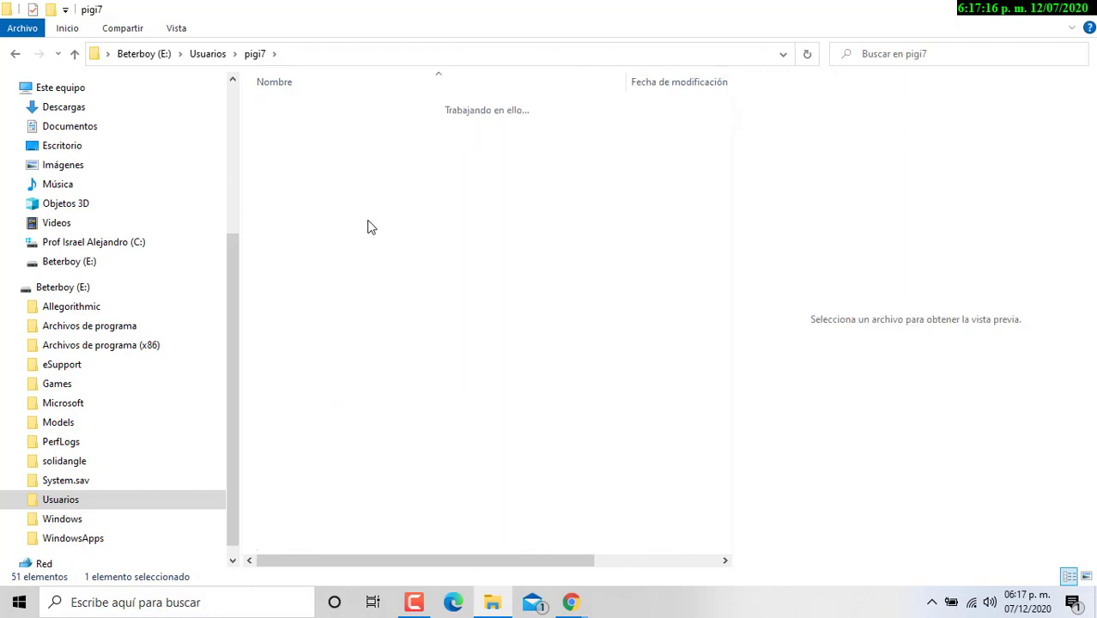
Step: In Semestre 2020-B\Asistencias y Evaluaciones 2020-B, open the CONTROL_DE_ASISTENCIA_353 workbook
type("se")
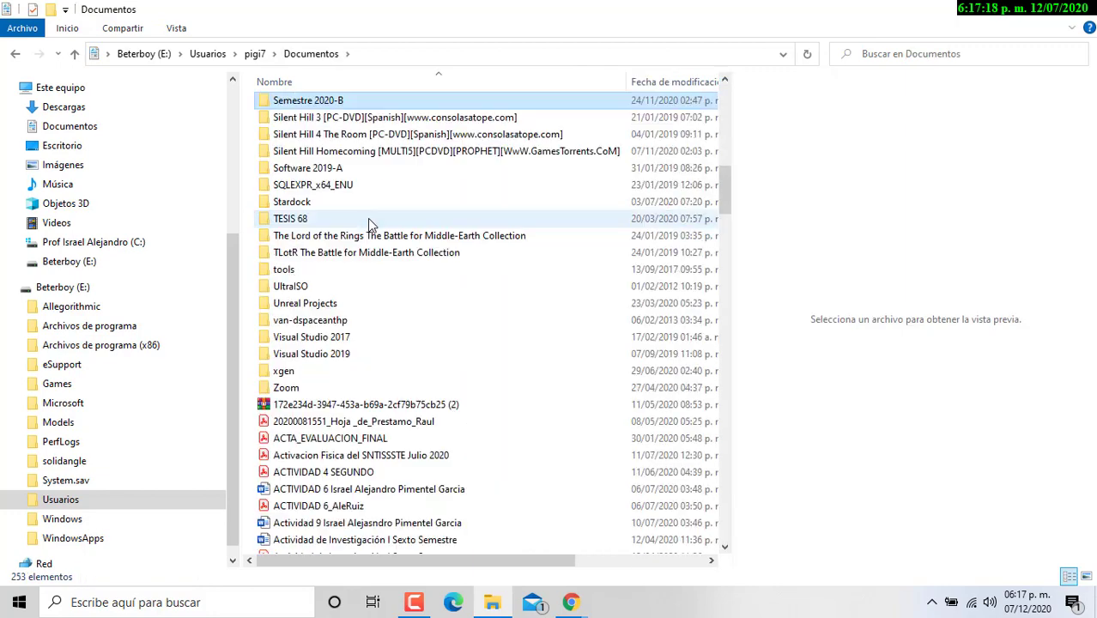
double_click(338, 105)
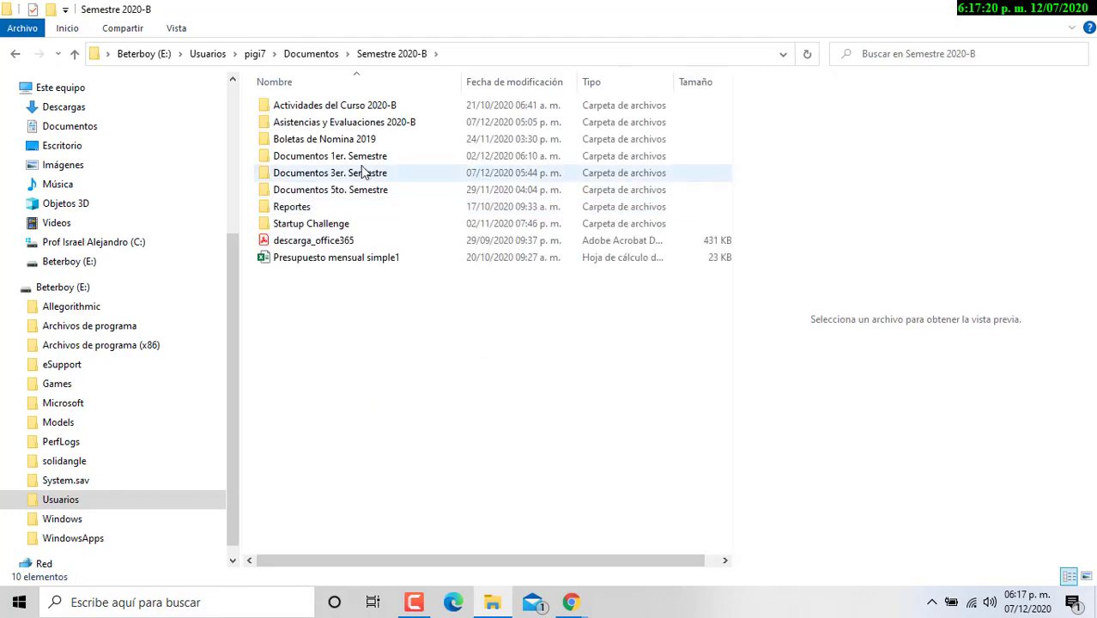
double_click(385, 125)
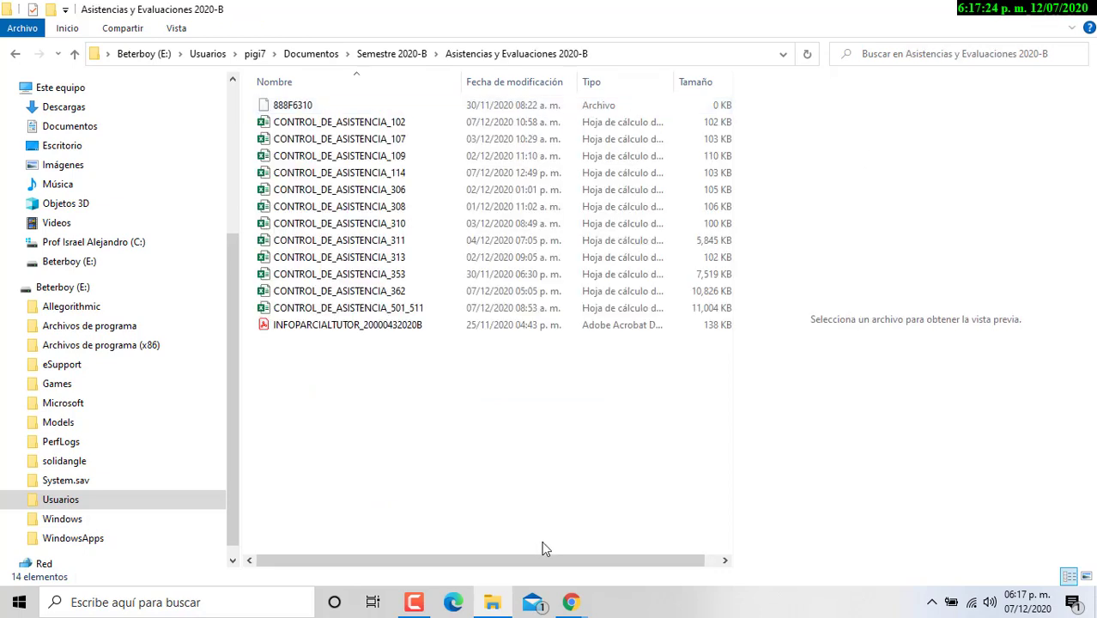
left_click(340, 297)
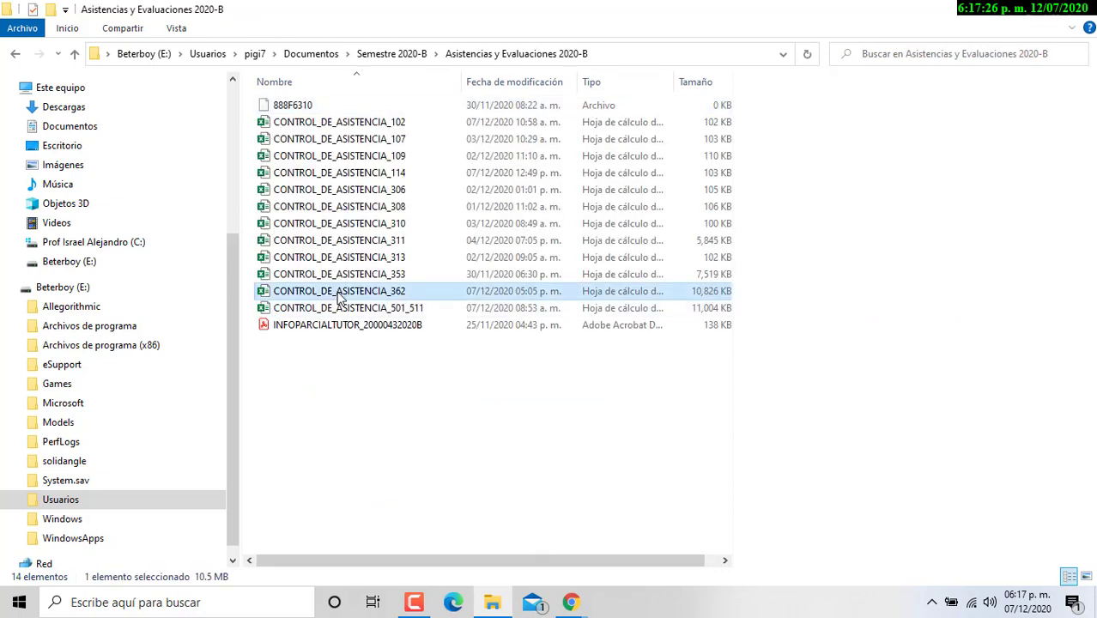
left_click(340, 277)
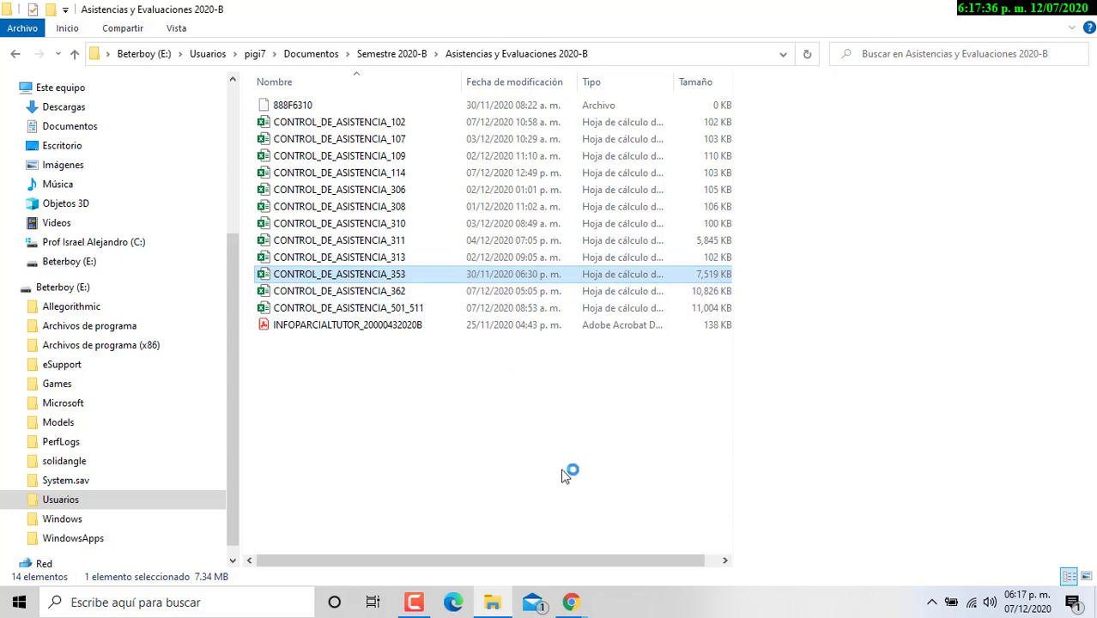
mouse_move(588, 603)
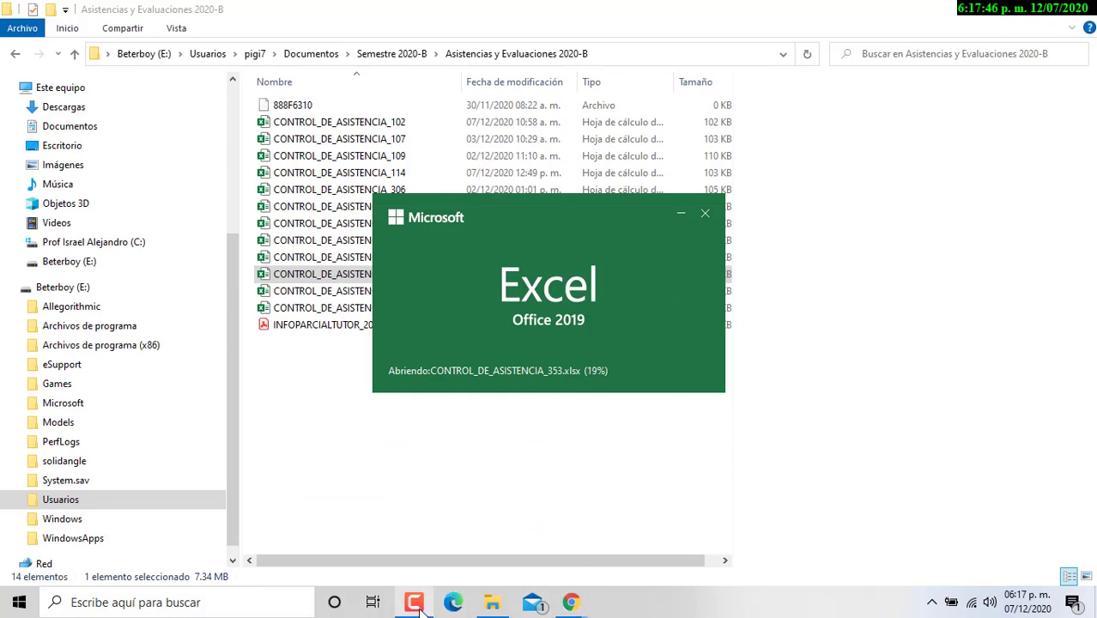
mouse_move(420, 608)
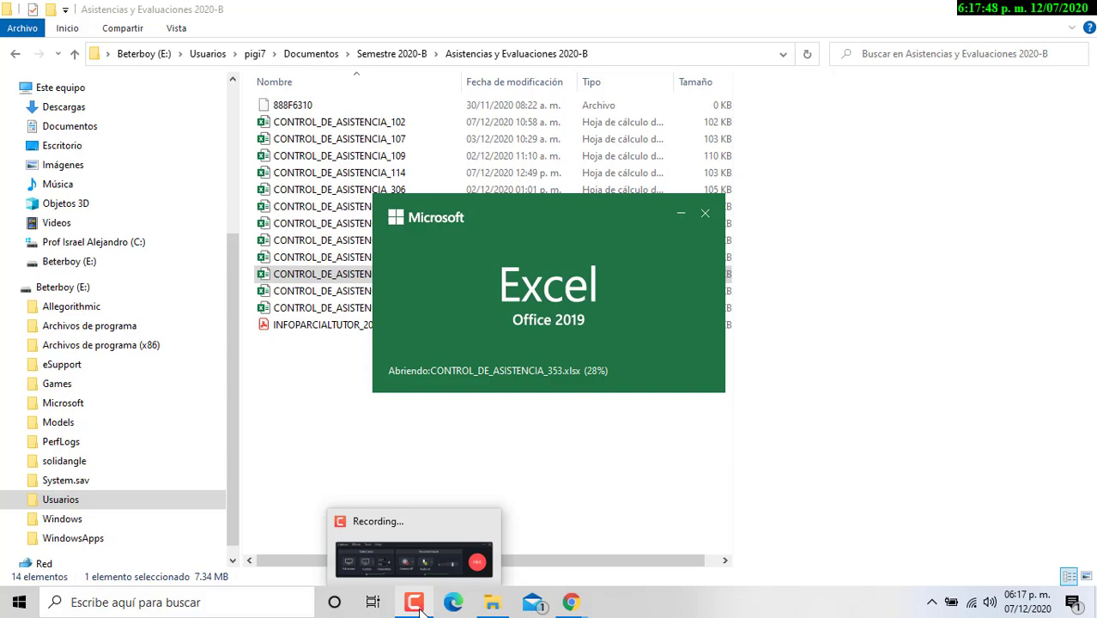
left_click(418, 604)
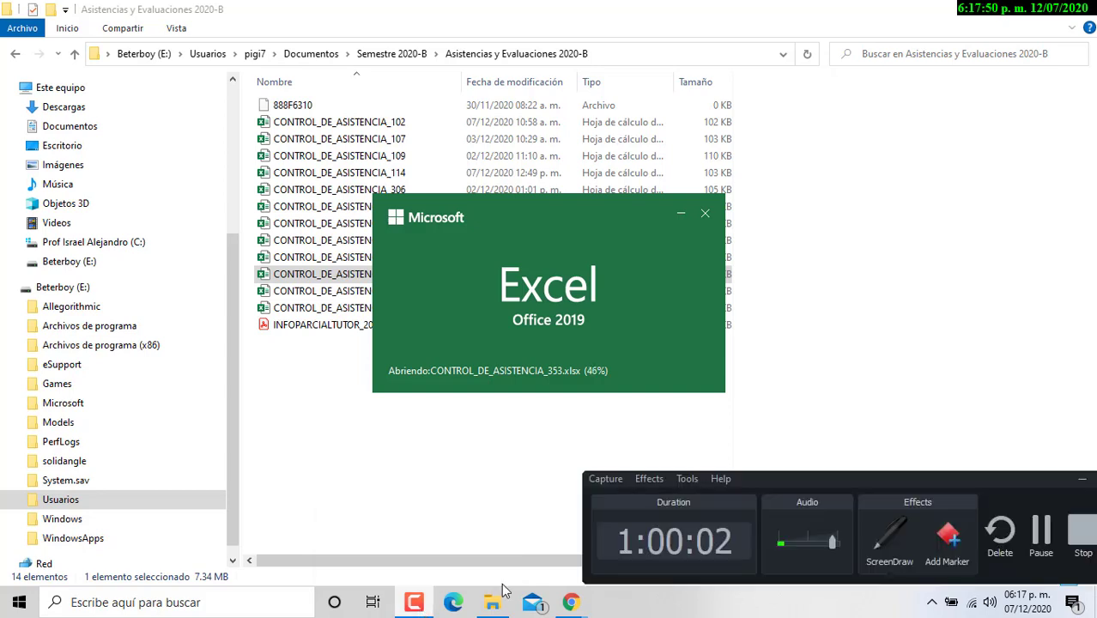
left_click_drag(870, 491, 769, 474)
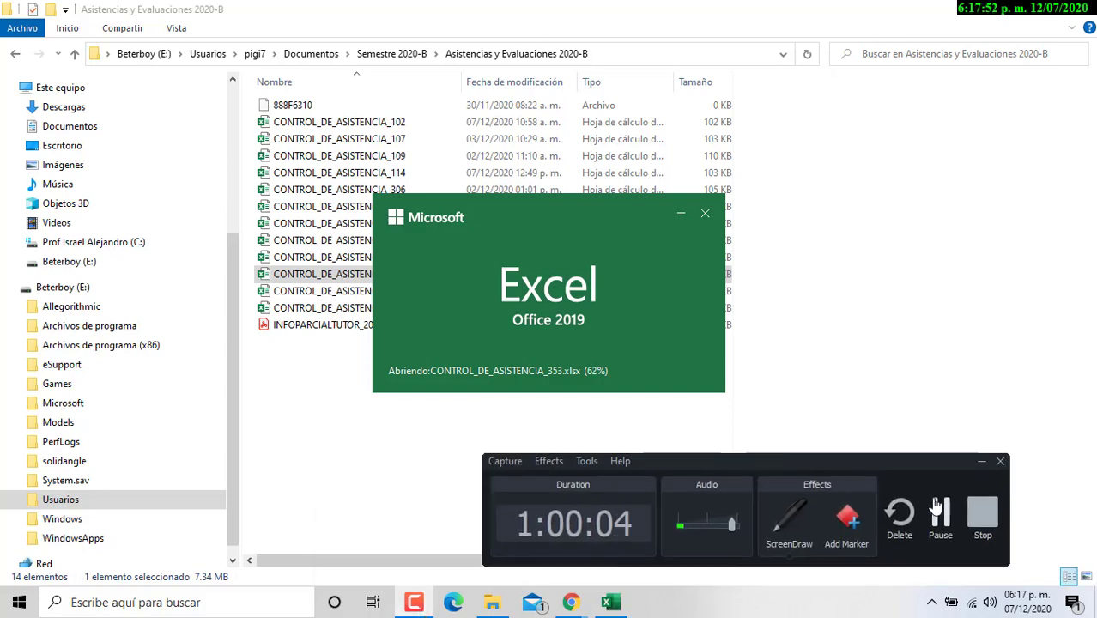